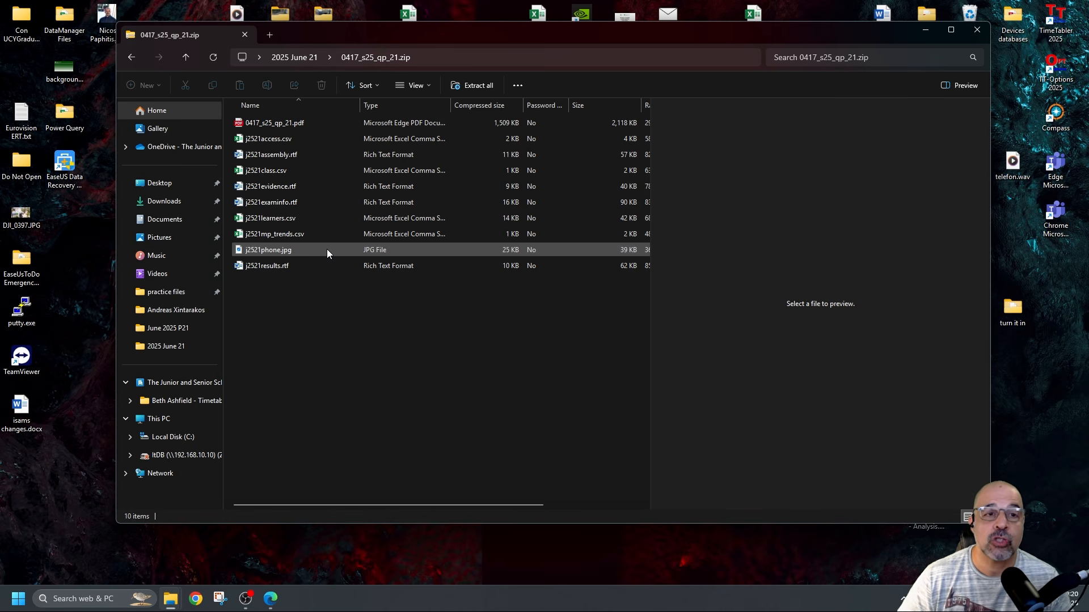
Extract the exam zip into a new folder and delete the original zip file
left_click(185, 57)
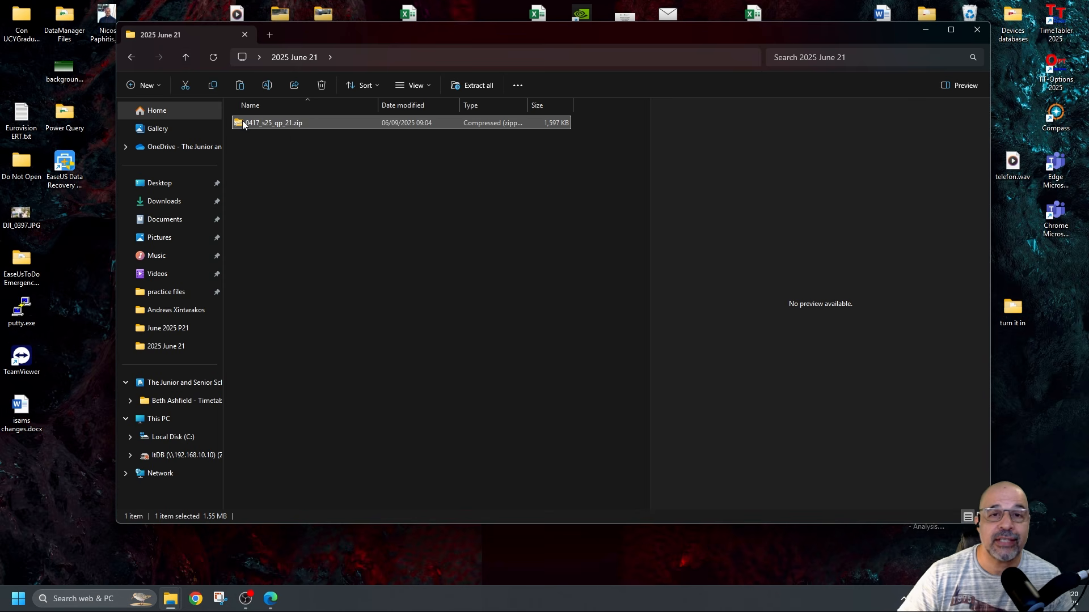
right_click(340, 125)
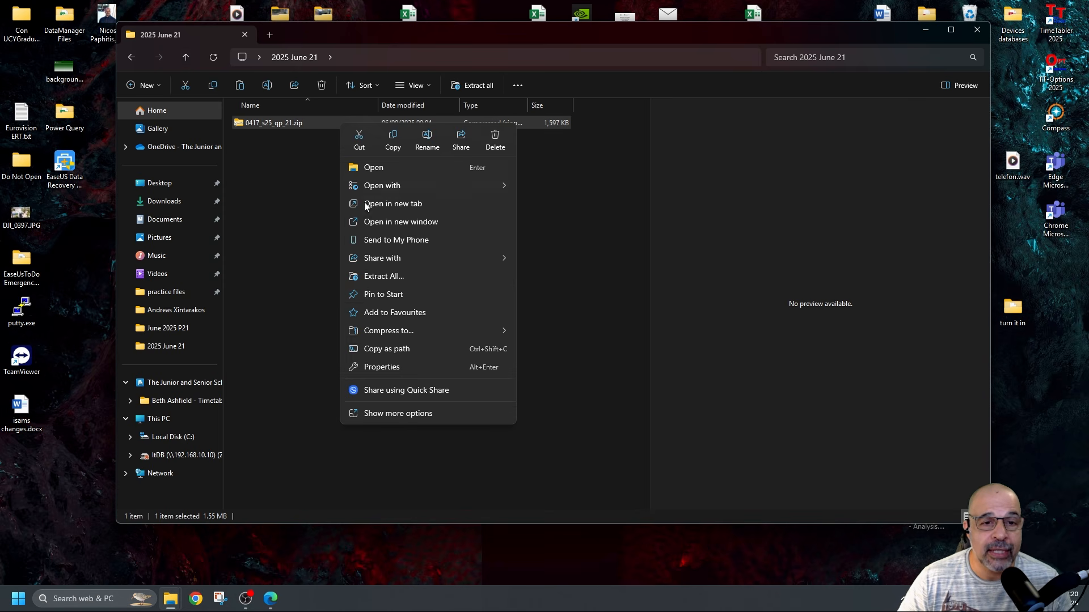
left_click(420, 279)
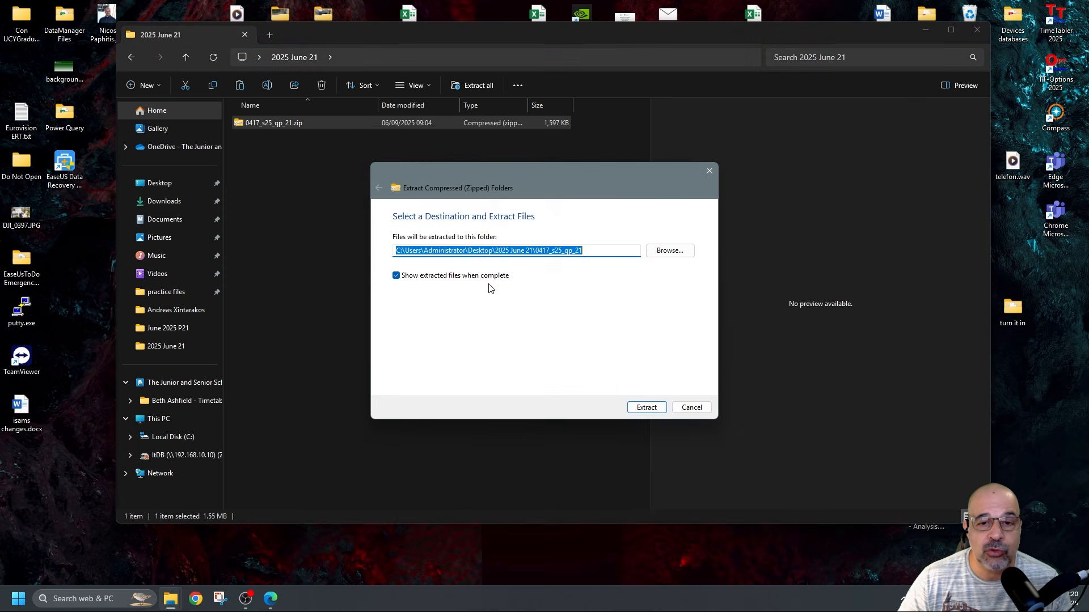
left_click(646, 406)
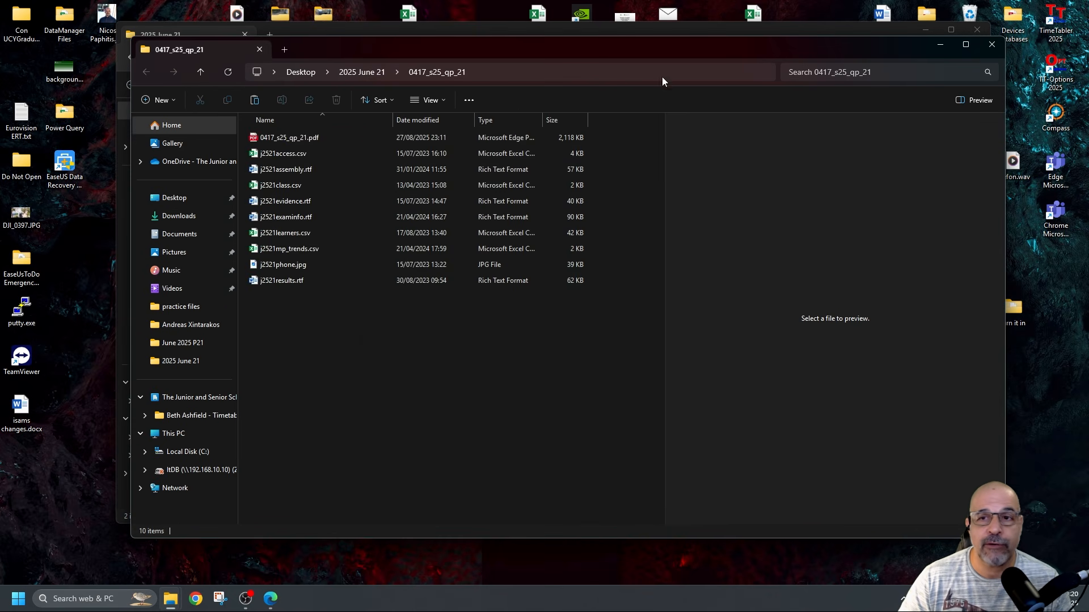
left_click(992, 44)
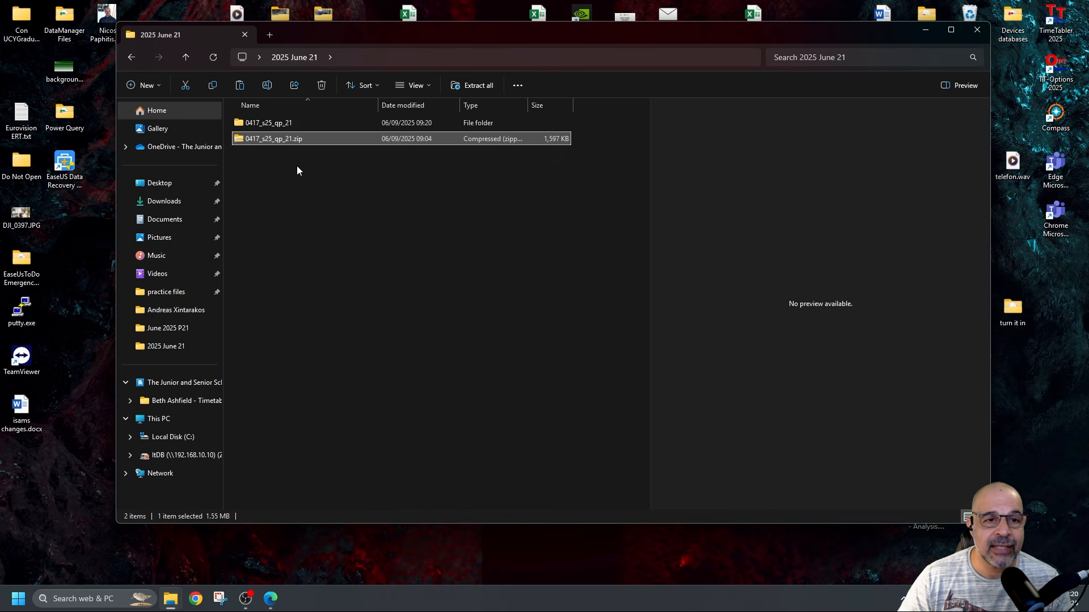
key("Delete")
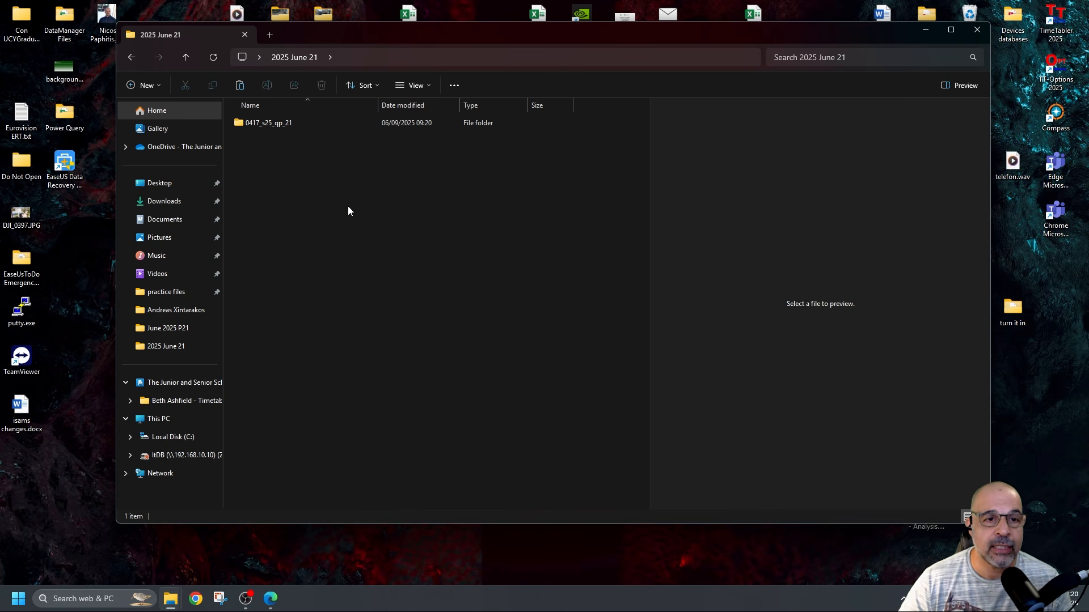
Move the ten exam files up into 2025 June 21 and delete the empty extracted folder
double_click(288, 127)
left_click_drag(361, 302, 270, 125)
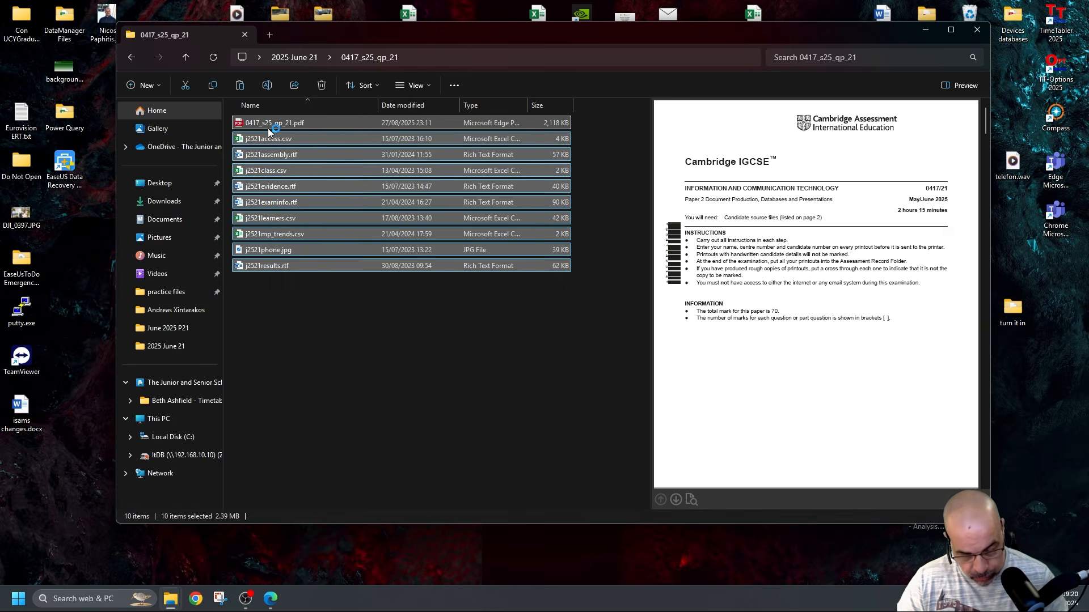
left_click(293, 57)
key("ctrl+v")
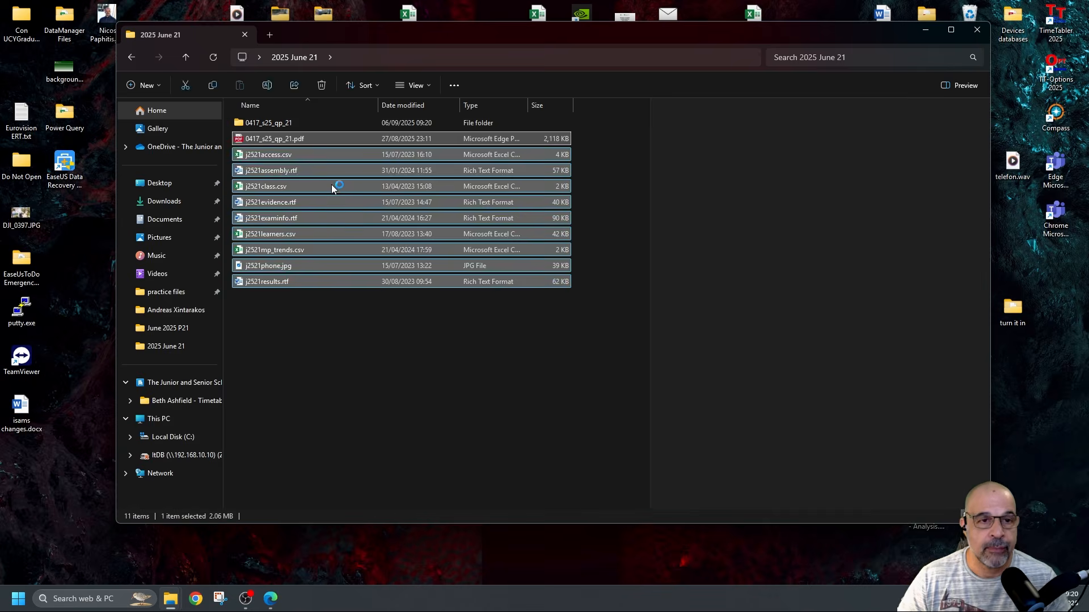
left_click(291, 125)
key("Delete")
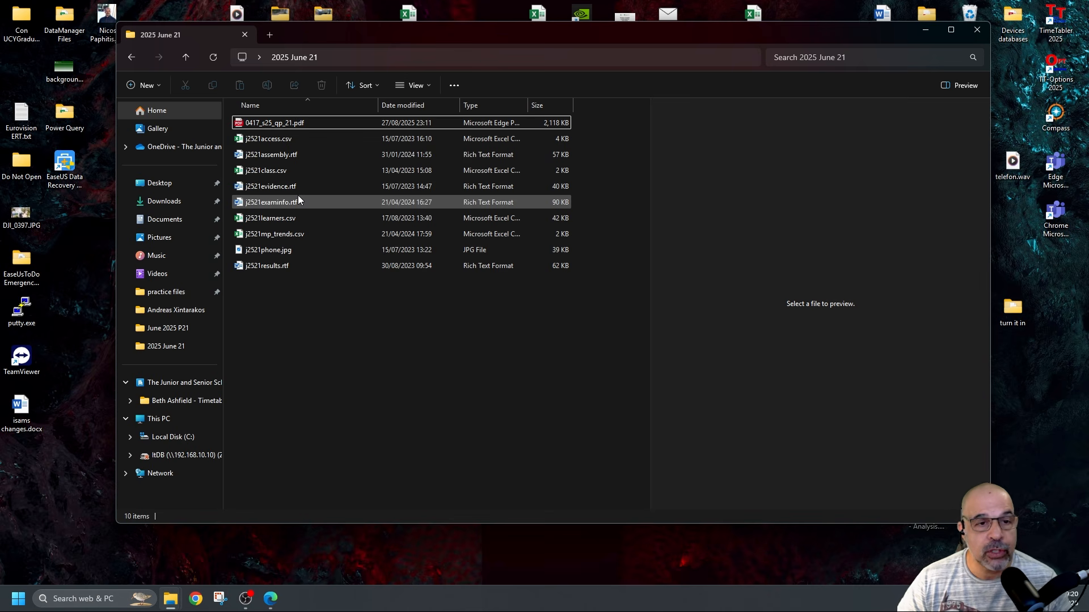
Select the nine source files and bring up the question paper 0417_s25_qp_21.pdf
left_click_drag(337, 287, 263, 141)
left_click(318, 124)
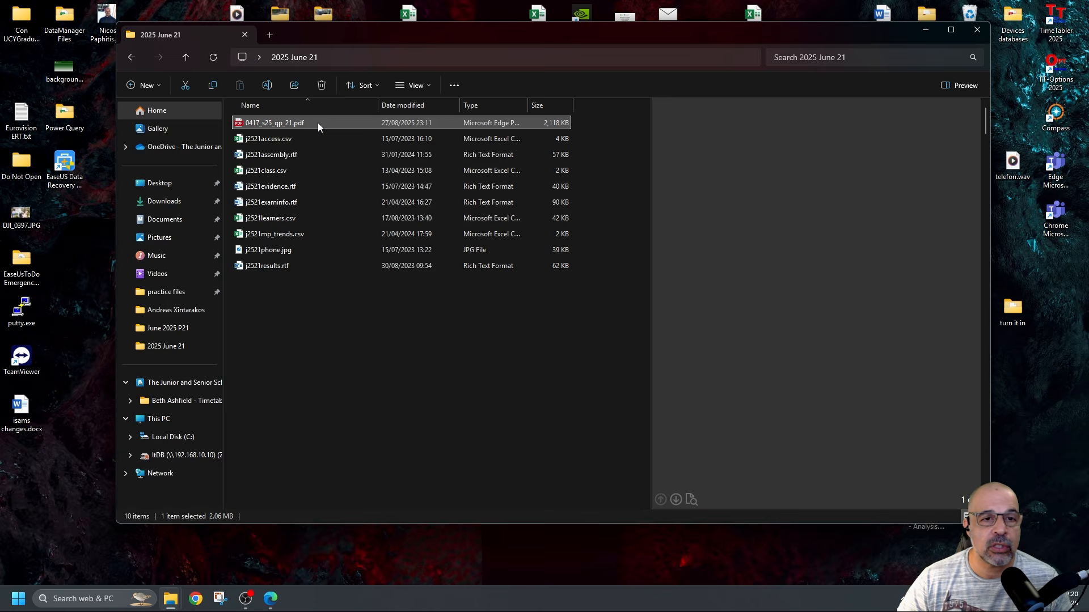
left_click_drag(403, 327, 263, 138)
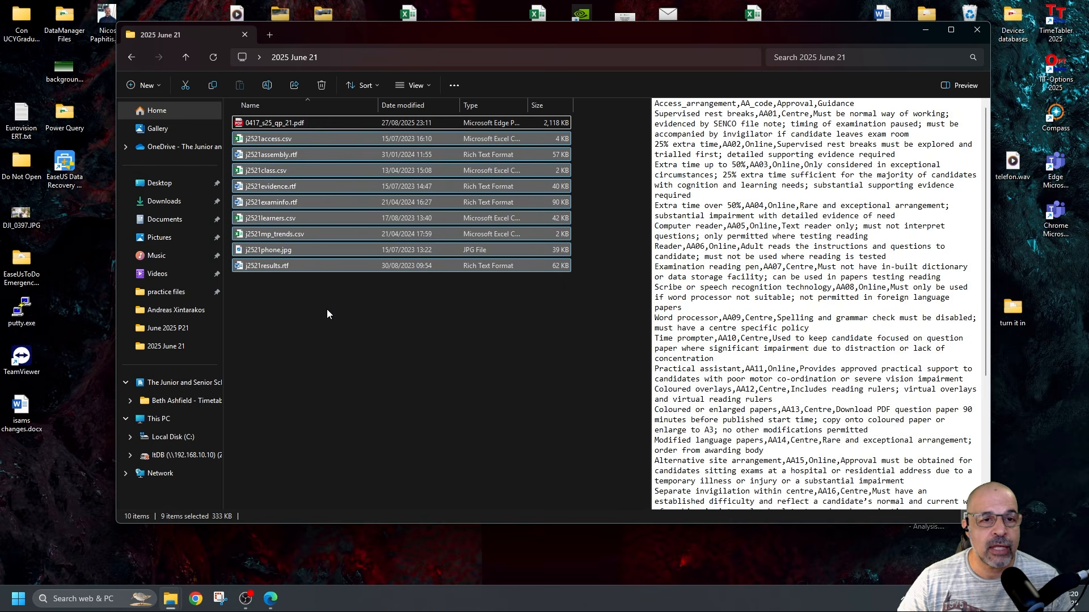
key("alt+Tab")
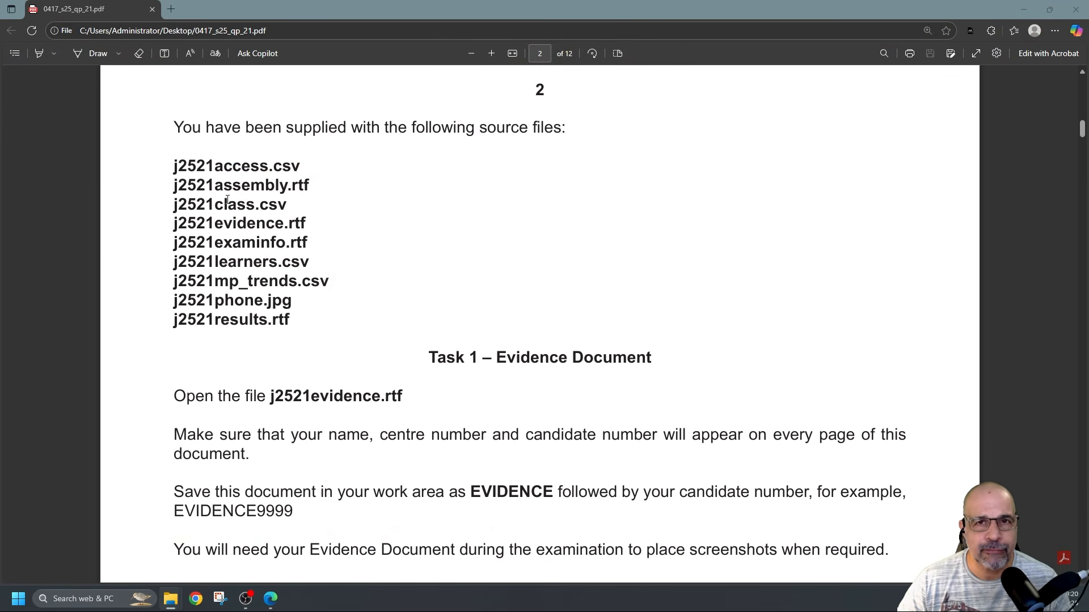
Scroll to Task 1 and highlight the instruction about saving the evidence document as EVIDENCE
scroll(228, 203, "down", 3)
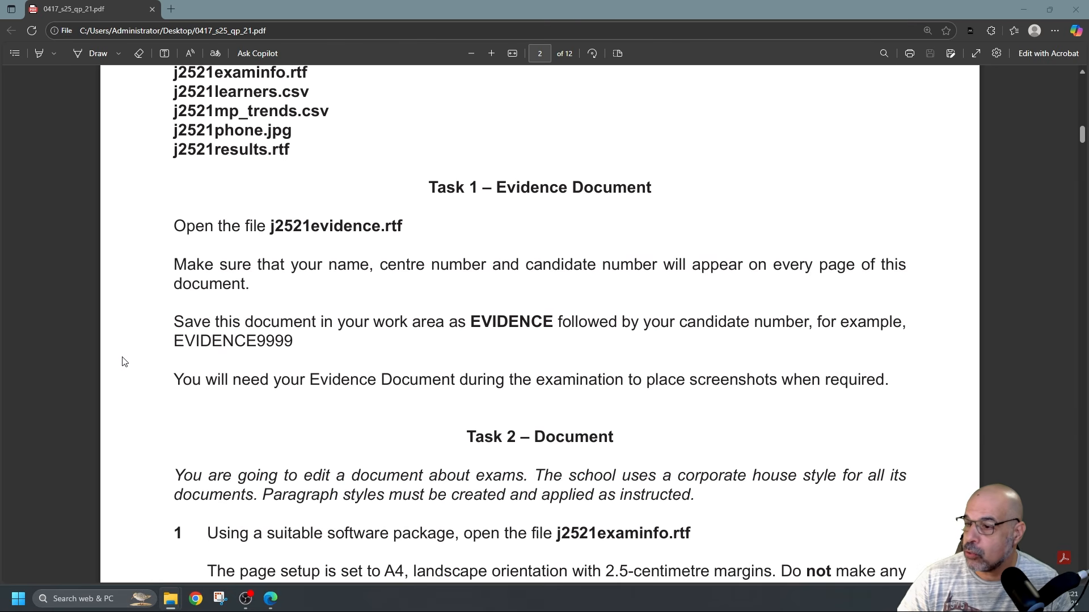
left_click_drag(183, 341, 315, 327)
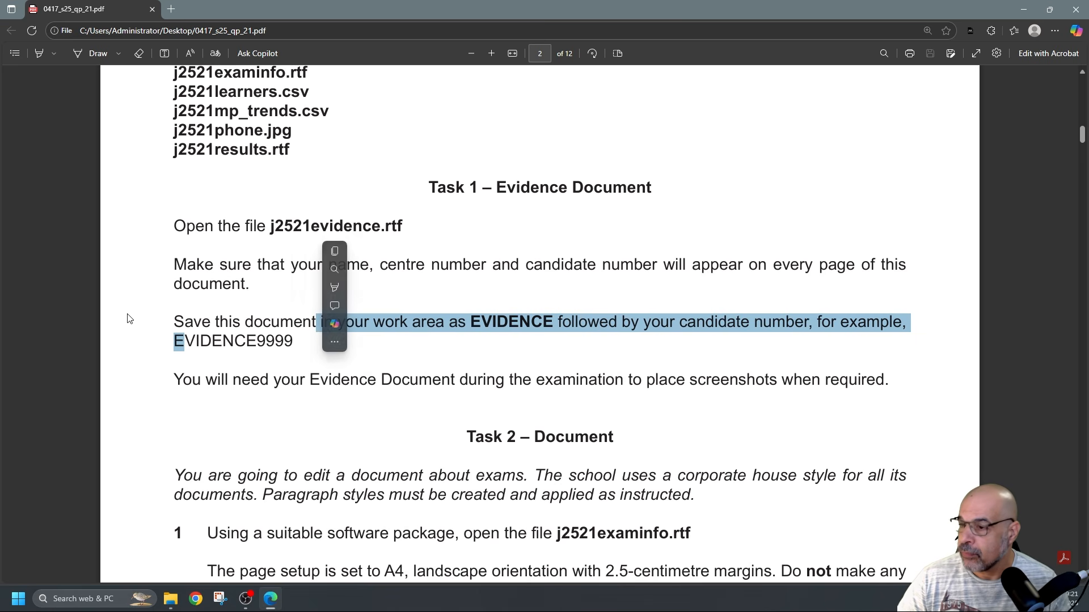
left_click(80, 324)
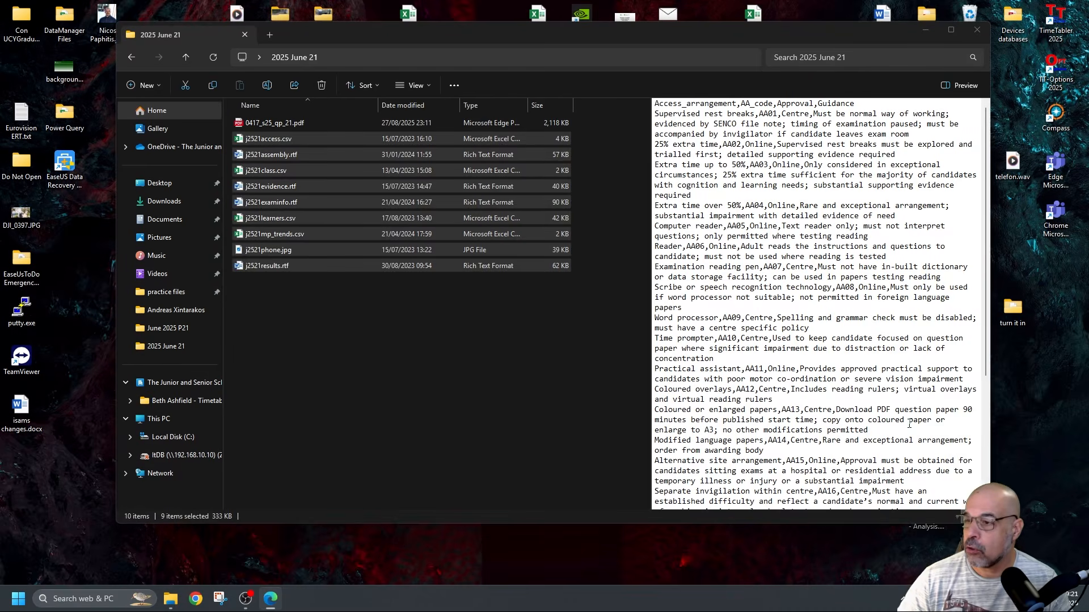
Open j2521evidence.rtf in Word and maximise the window
left_click(486, 376)
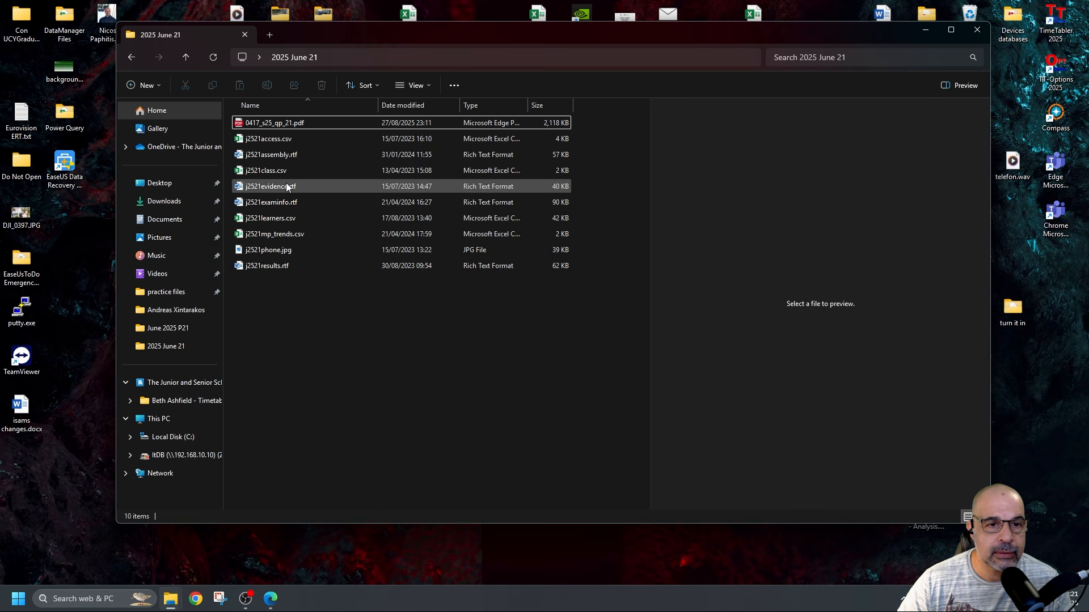
double_click(287, 188)
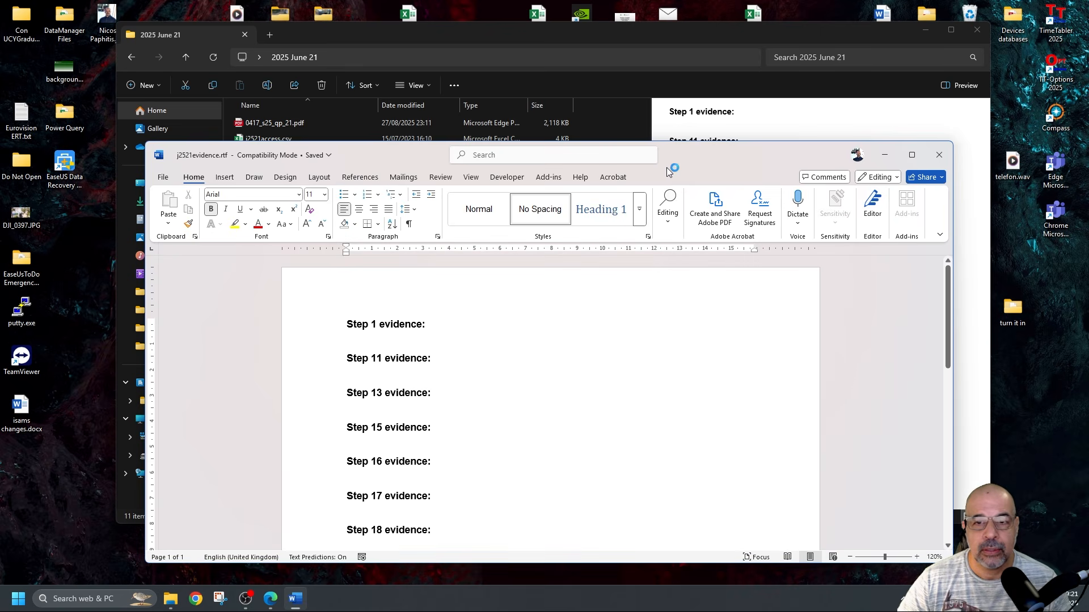
double_click(696, 154)
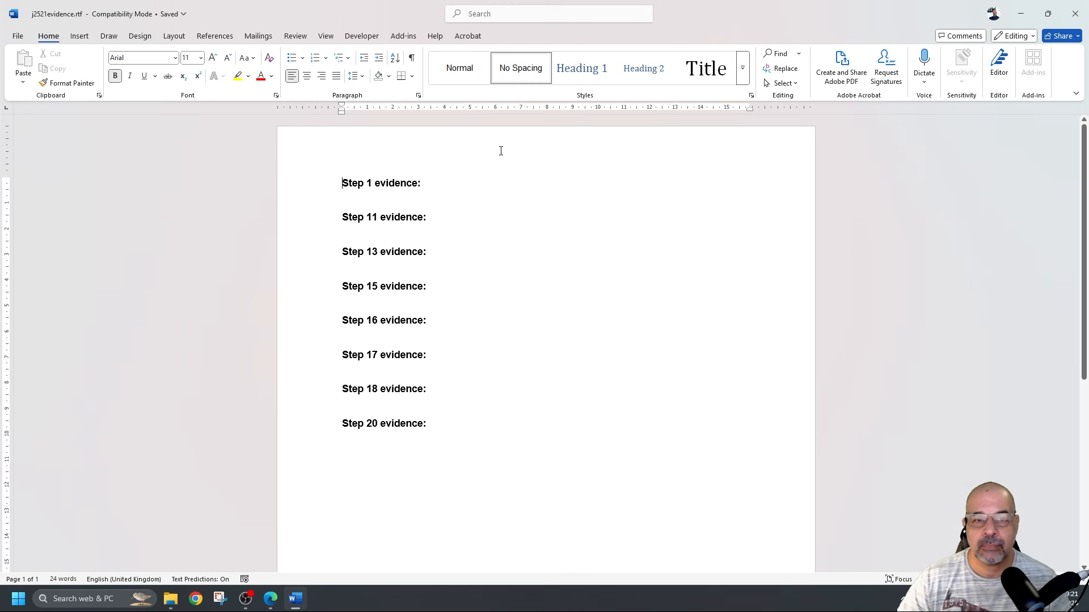
Add a page header with the candidate's name, centre number and candidate number
scroll(468, 165, "up", 3, "ctrl")
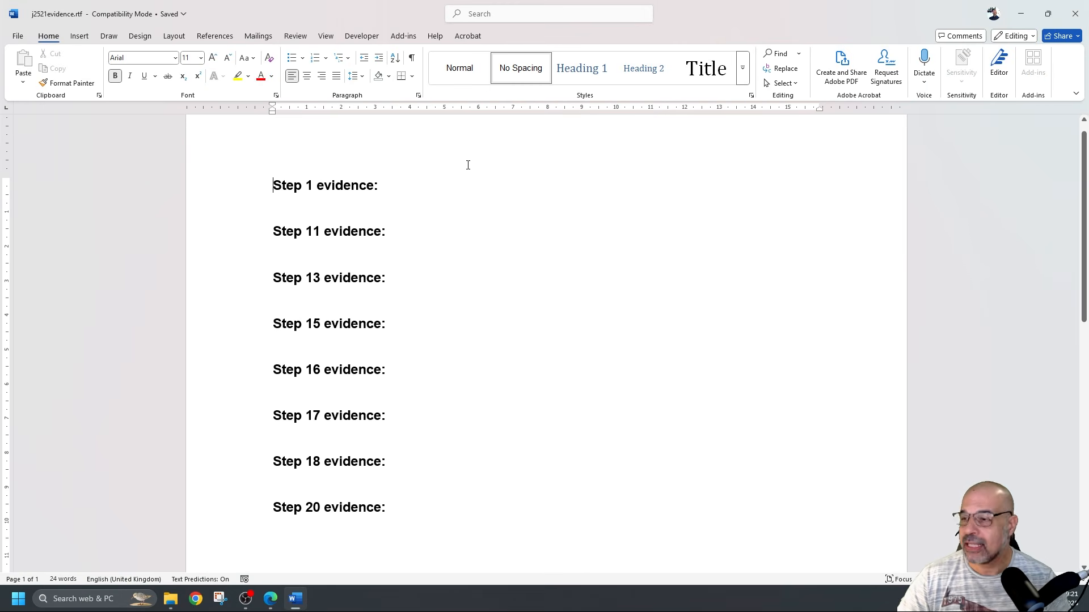
double_click(342, 137)
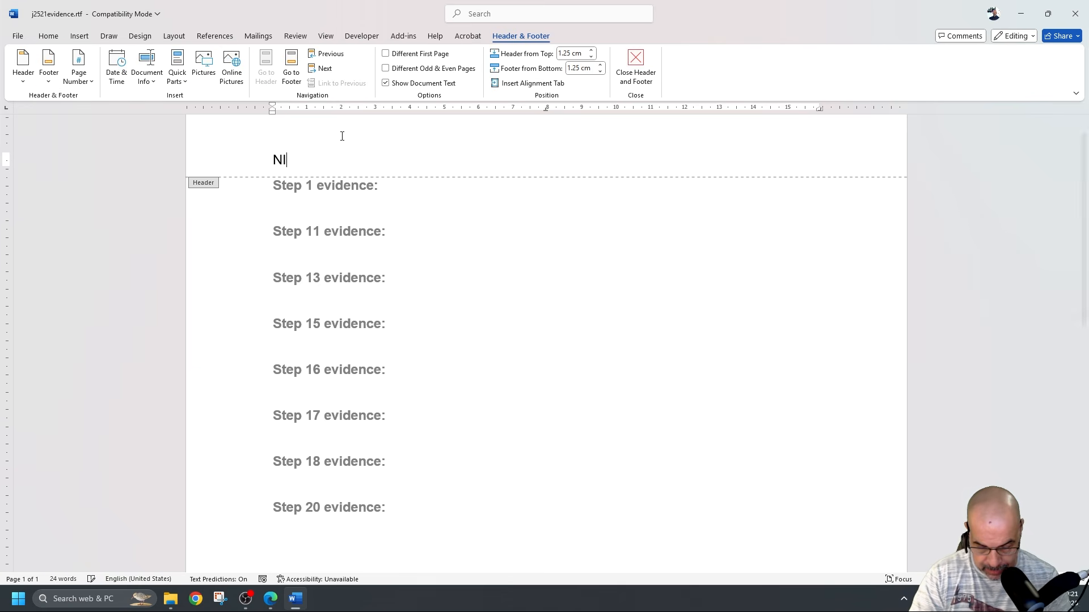
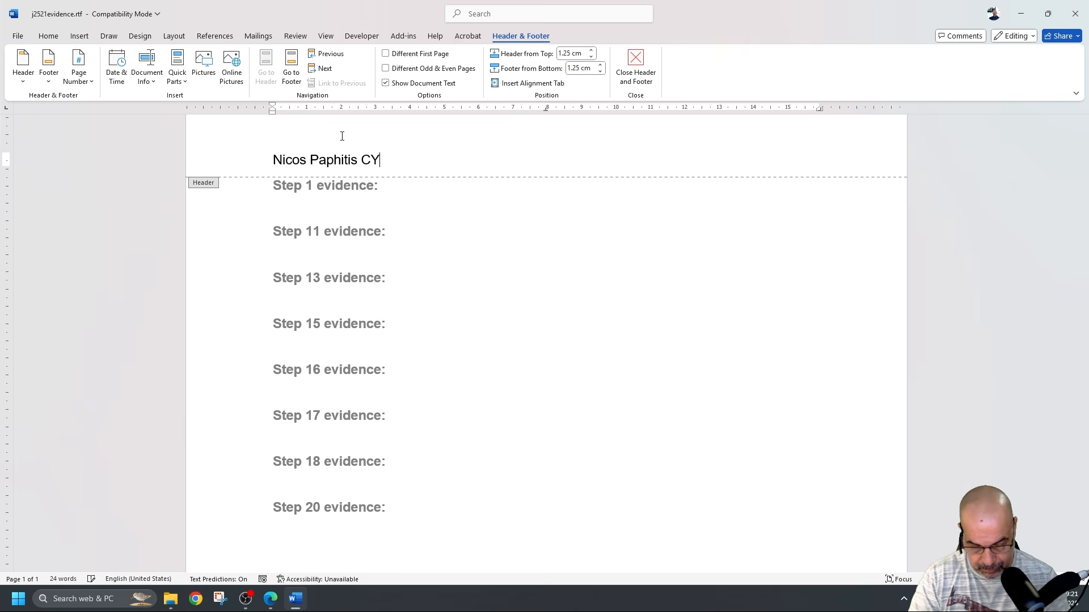
type("127 1234")
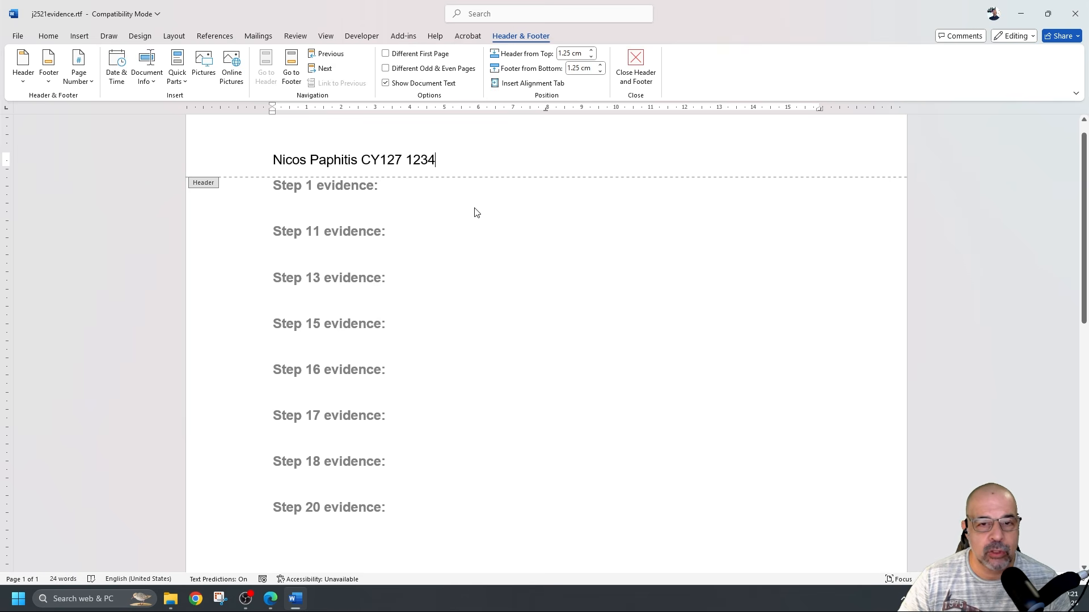
double_click(492, 210)
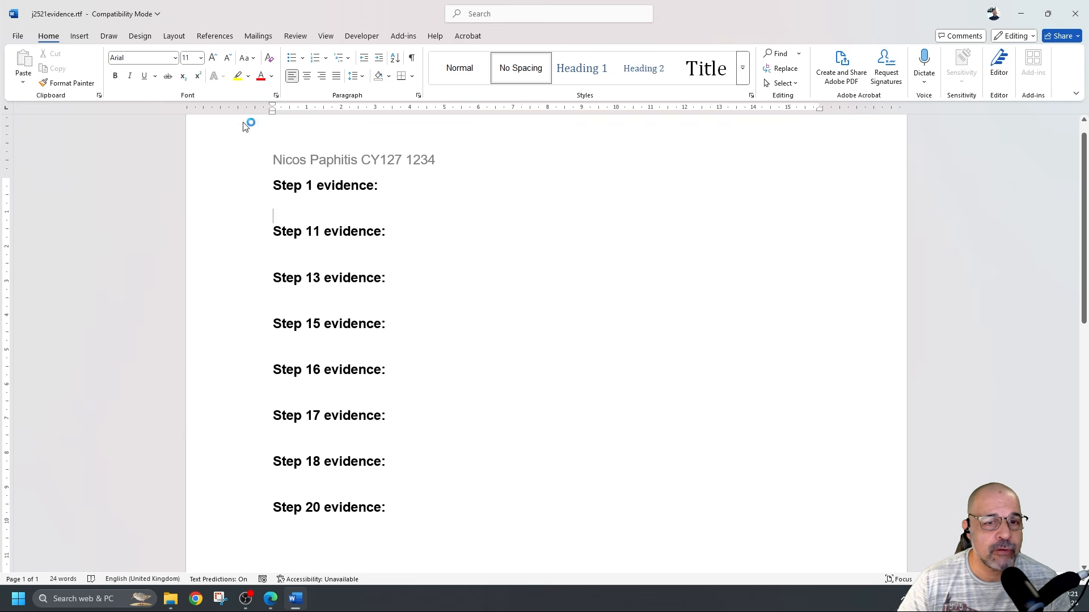
Save the evidence document as a Word Document (.docx) named EVIDENCE1234
left_click(25, 42)
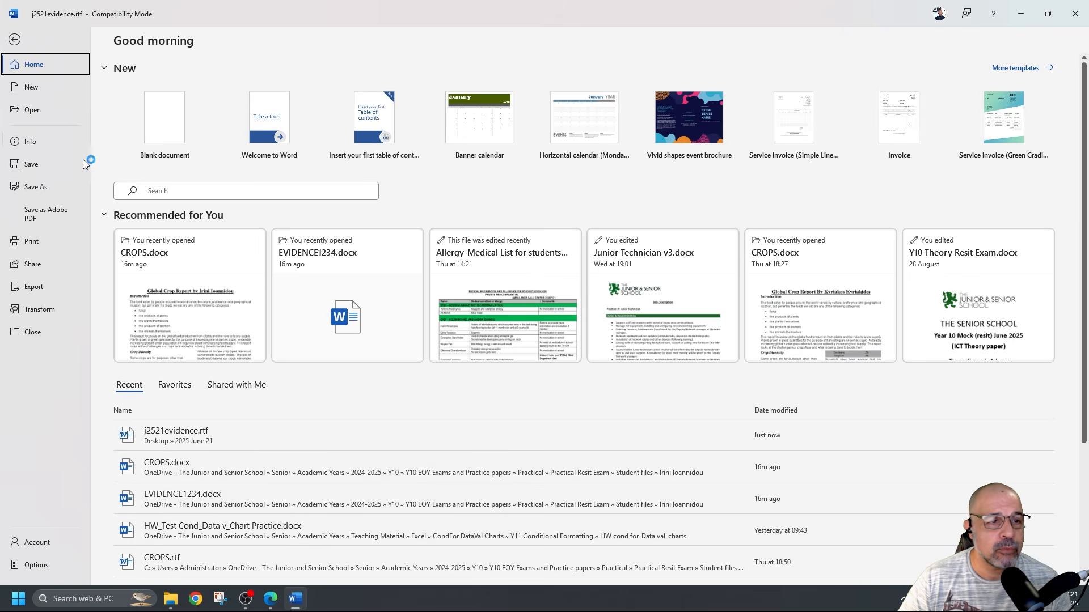
left_click(49, 187)
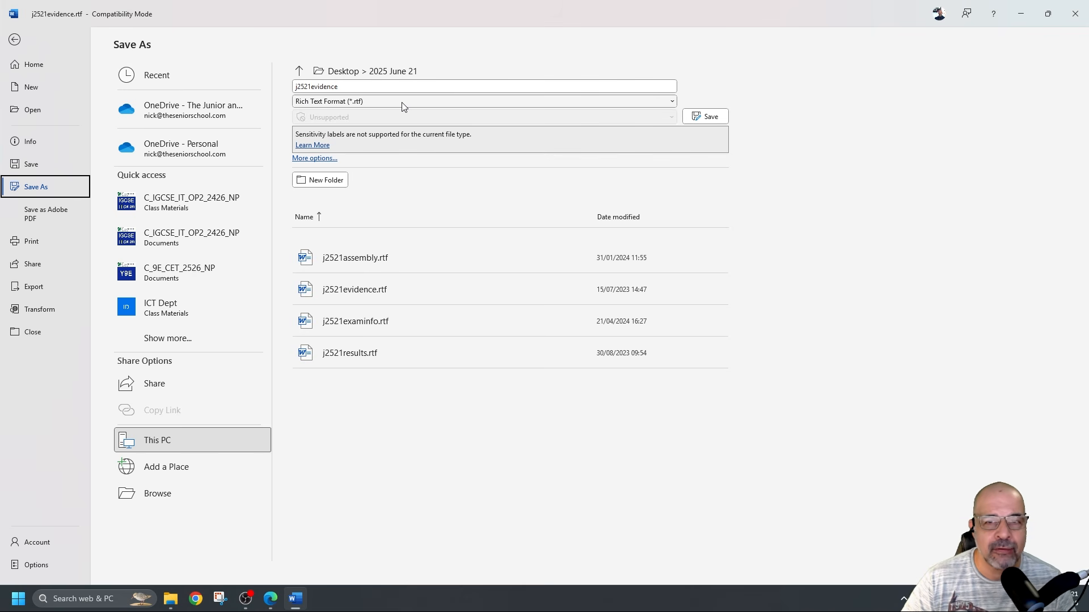
left_click(672, 102)
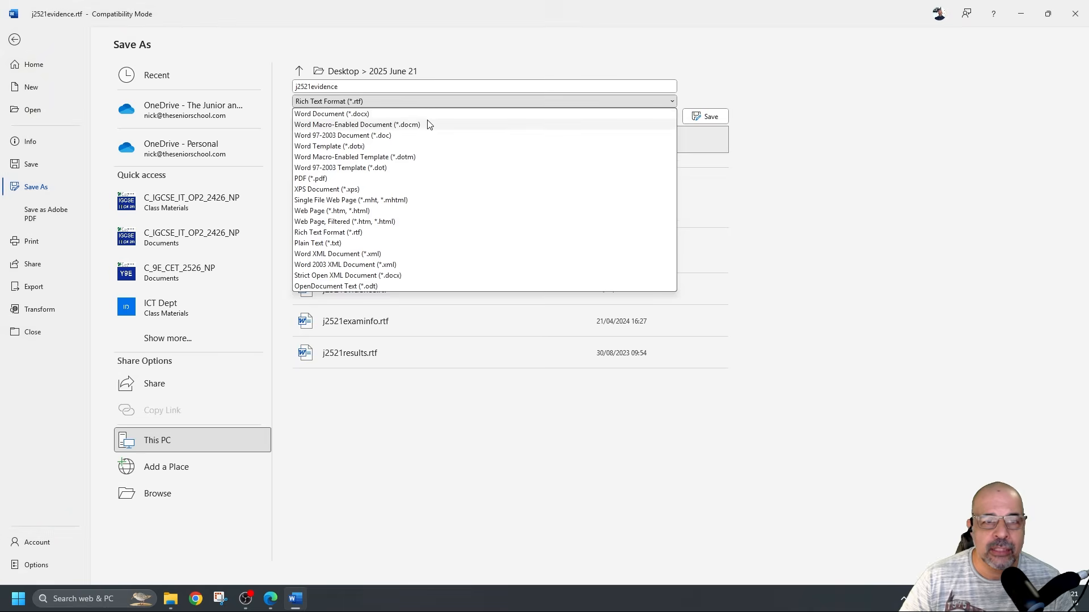
left_click(343, 114)
left_click(366, 87)
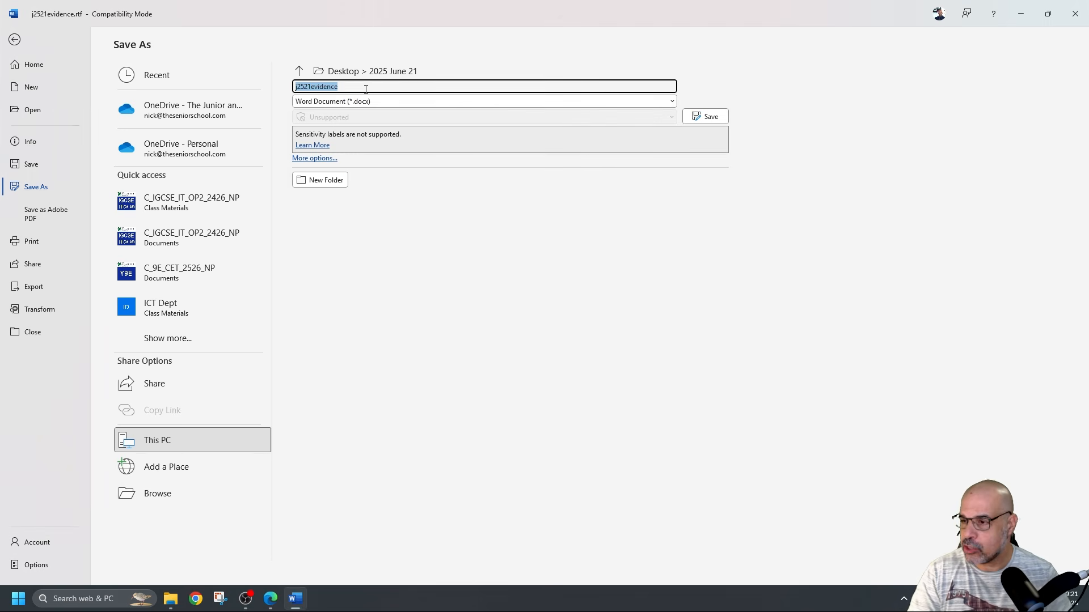
type("EVIDENCE")
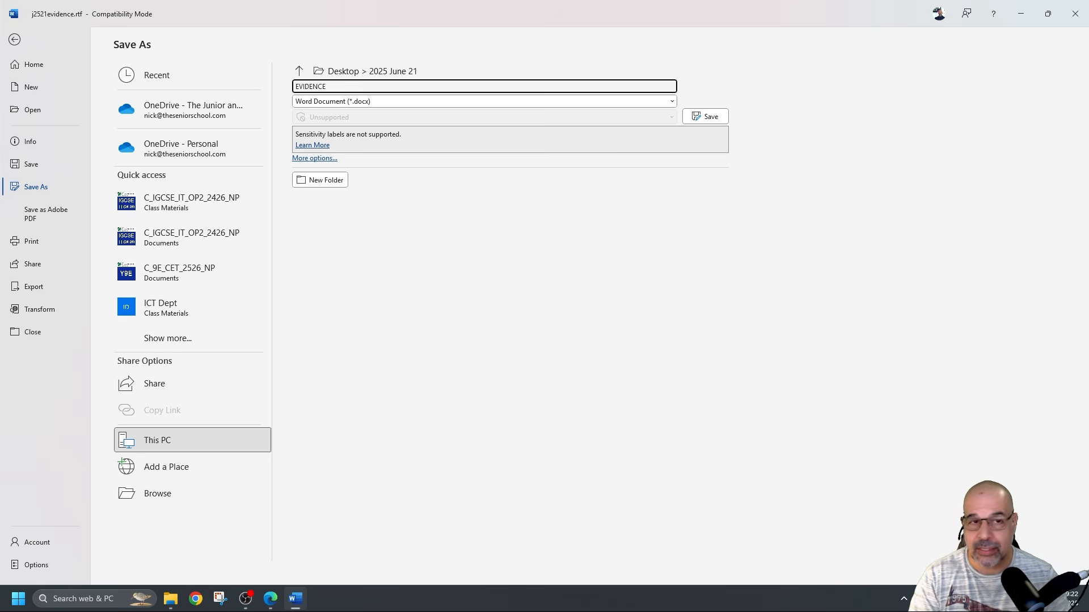
type("1234")
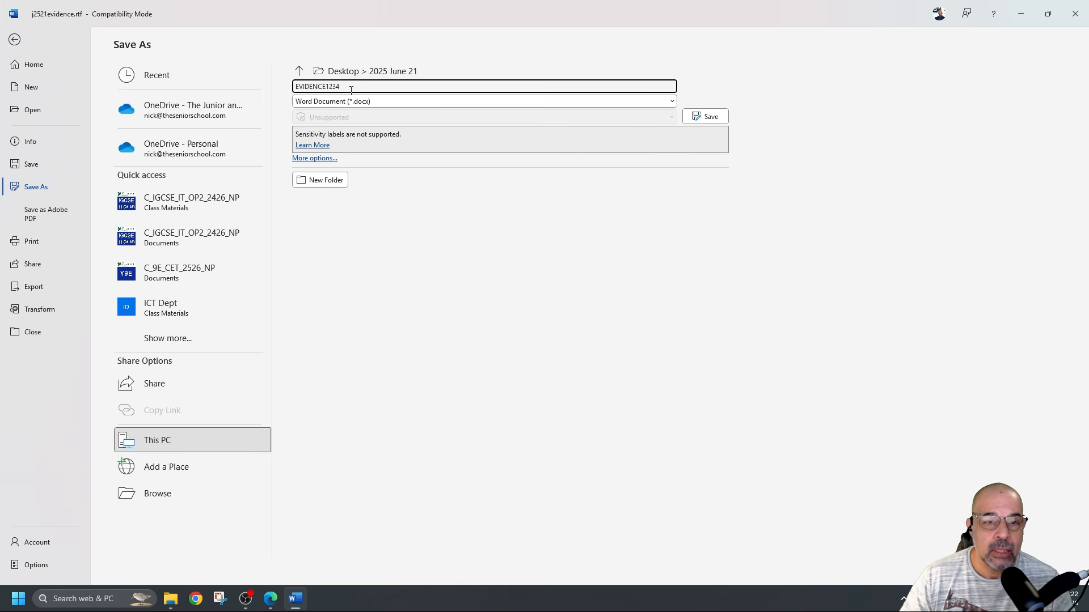
left_click(711, 119)
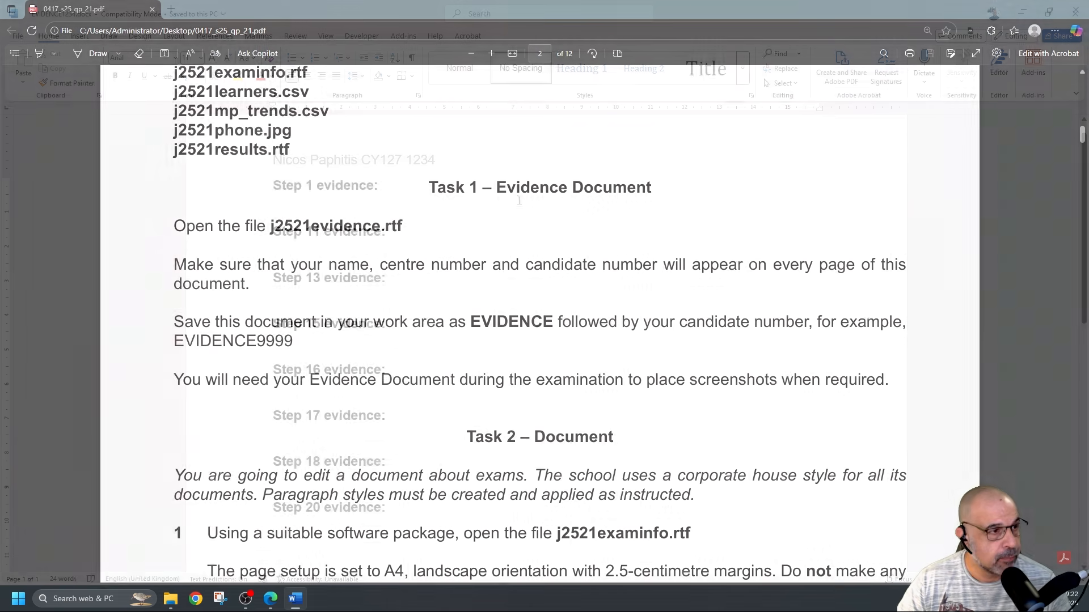
Highlight the instruction about placing screenshots in the evidence document
scroll(221, 158, "down", 3)
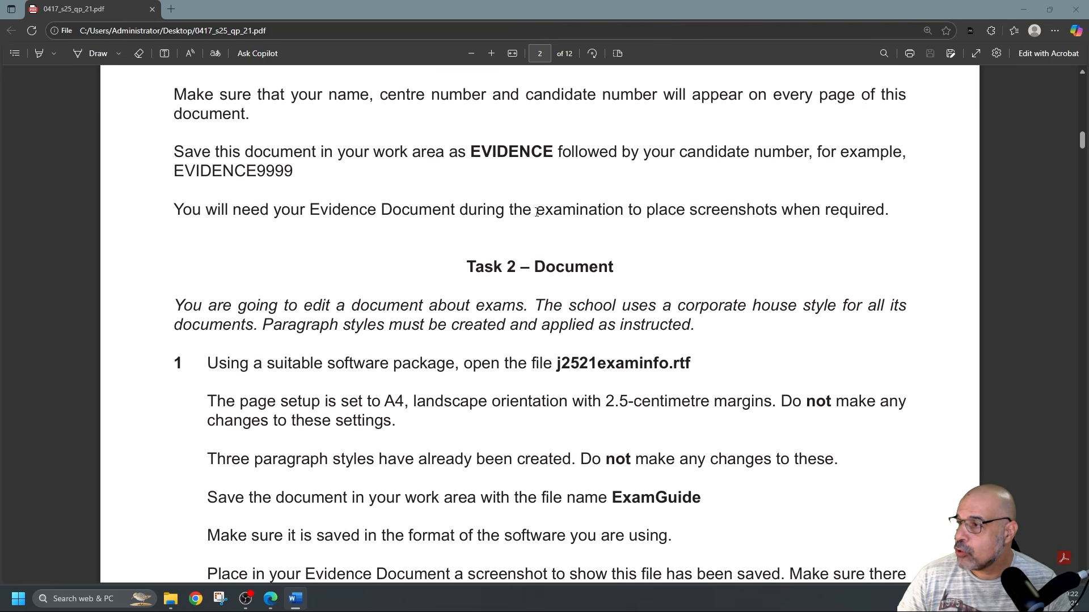
left_click_drag(635, 211, 858, 212)
left_click(820, 242)
Read Task 2 step 1, highlighting j2521examinfo.rtf, 'Do not make' and the file-type sentence
scroll(688, 236, "down", 2)
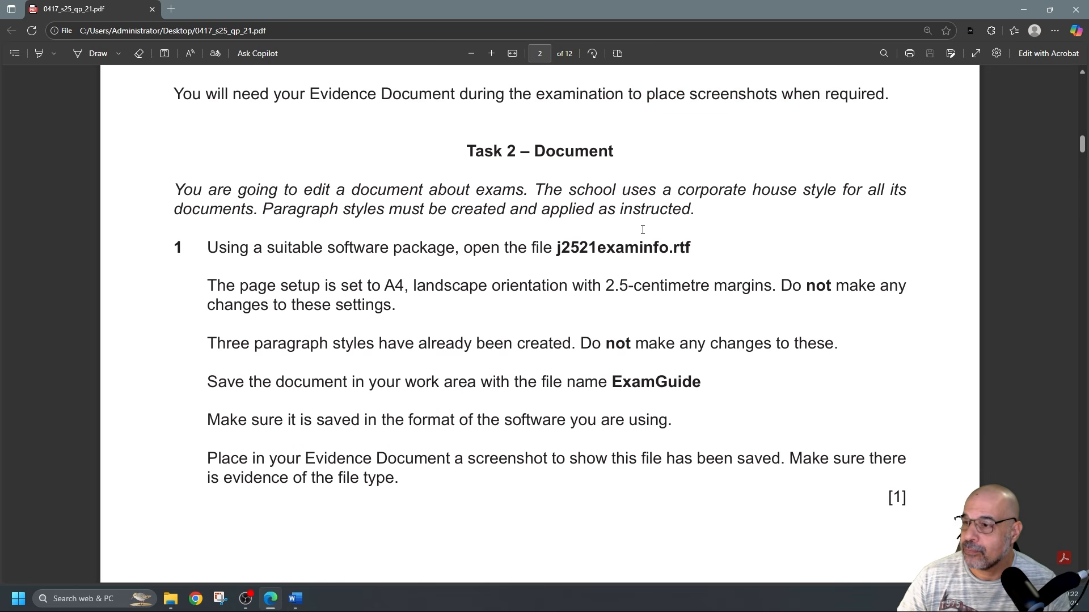
scroll(642, 229, "down", 1)
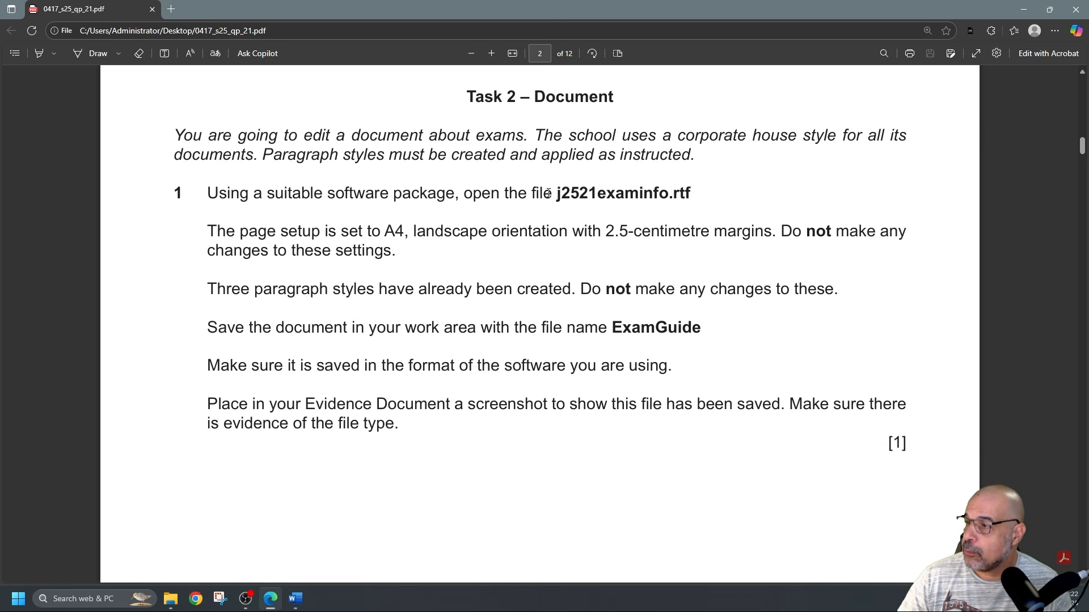
left_click_drag(556, 194, 686, 193)
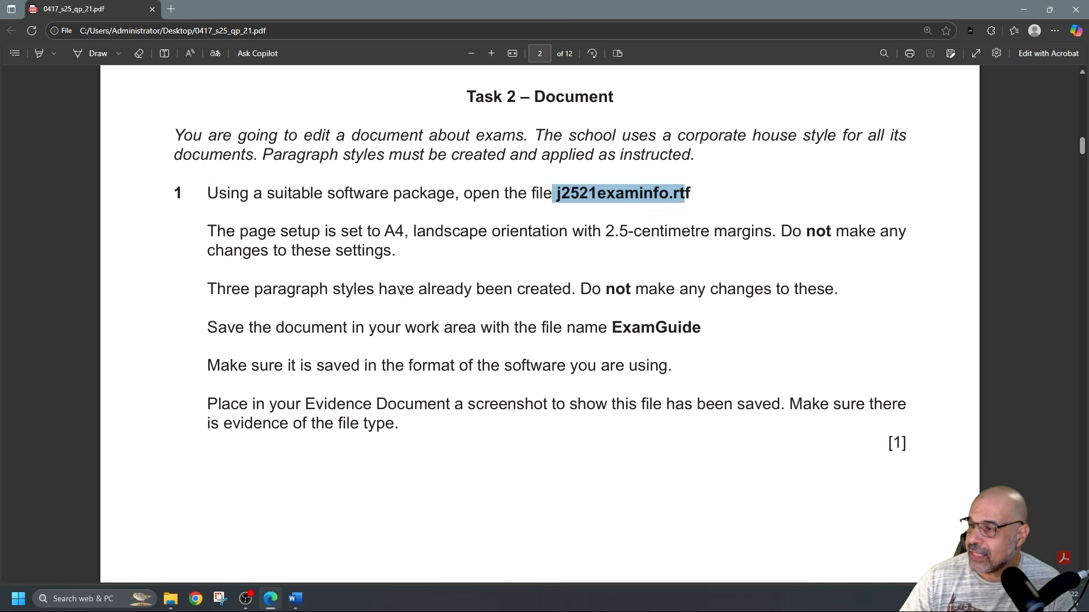
left_click_drag(581, 289, 675, 288)
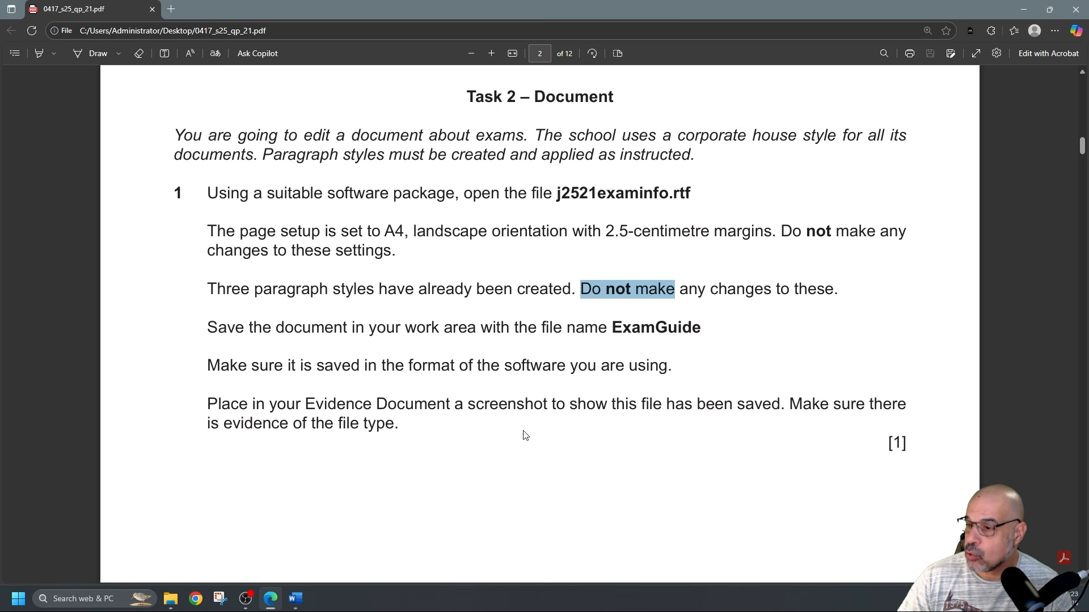
left_click_drag(401, 430, 301, 425)
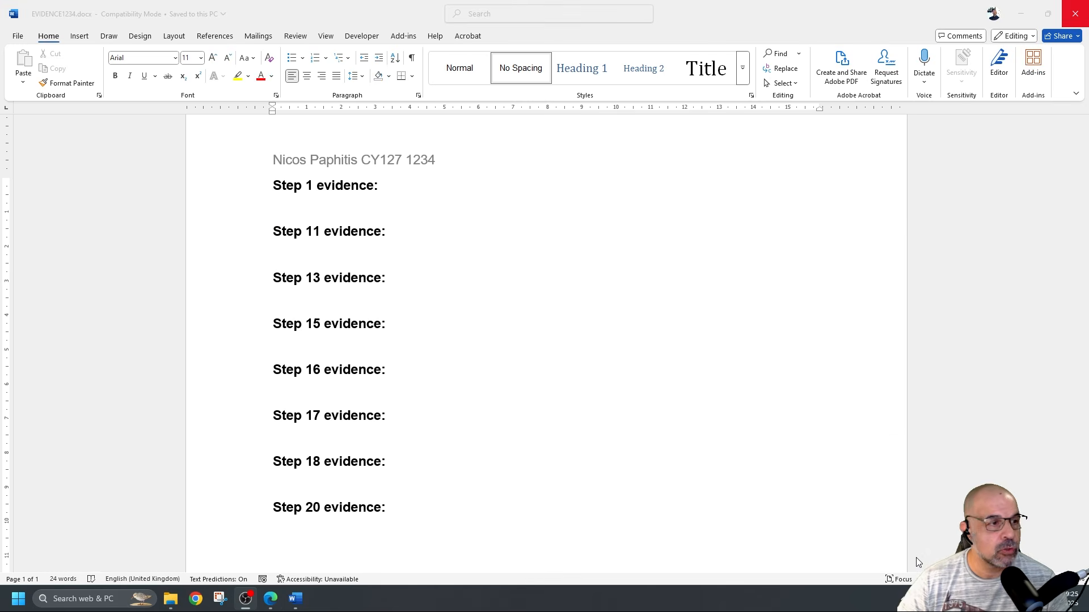
Open j2521examinfo.rtf in Word from the 2025 June 21 folder
left_click(1020, 14)
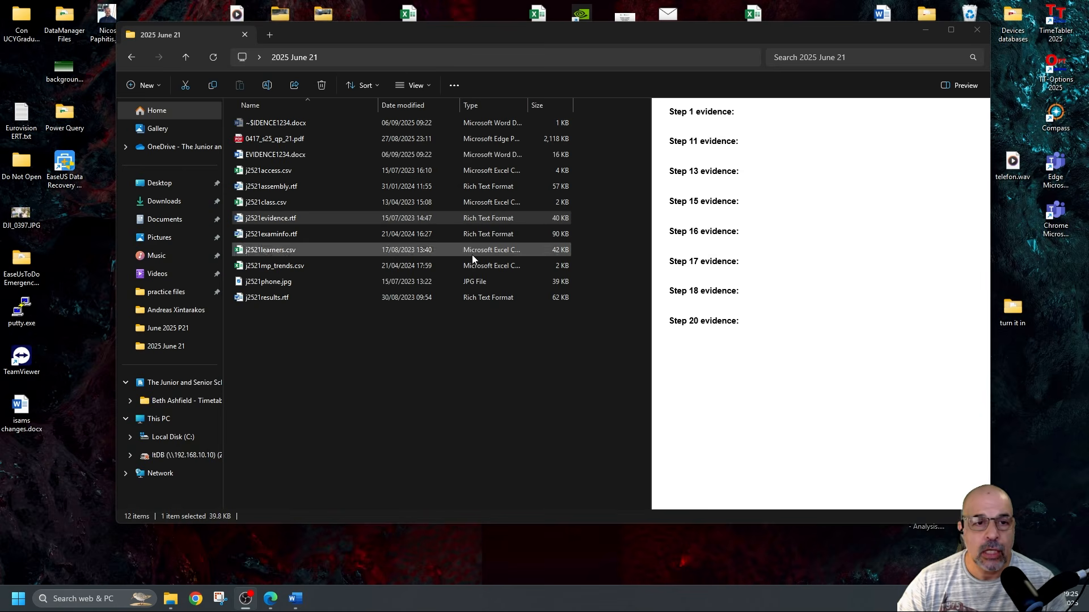
left_click(431, 360)
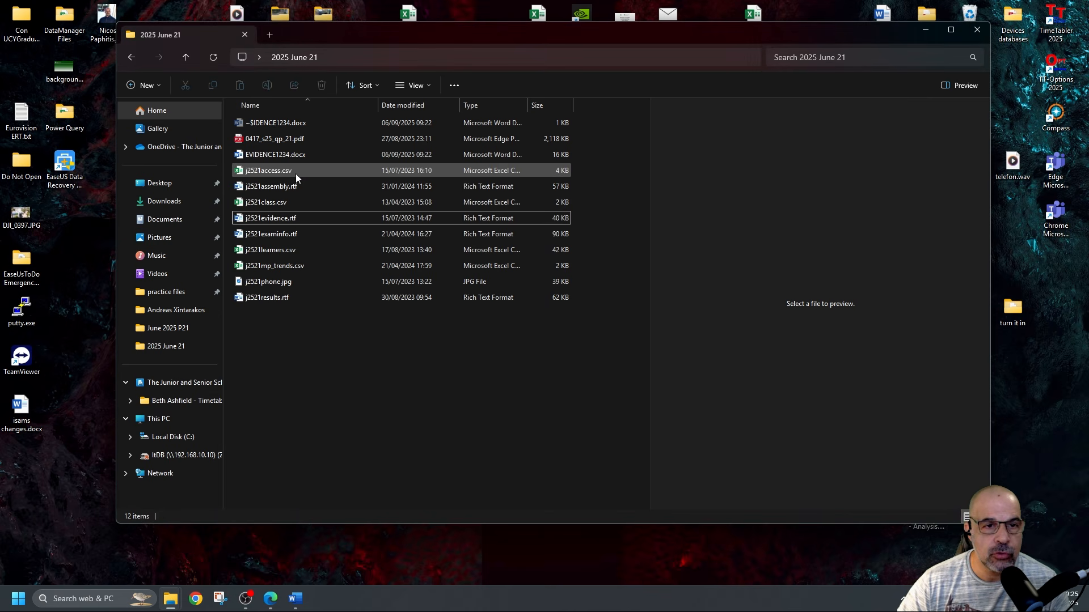
double_click(293, 233)
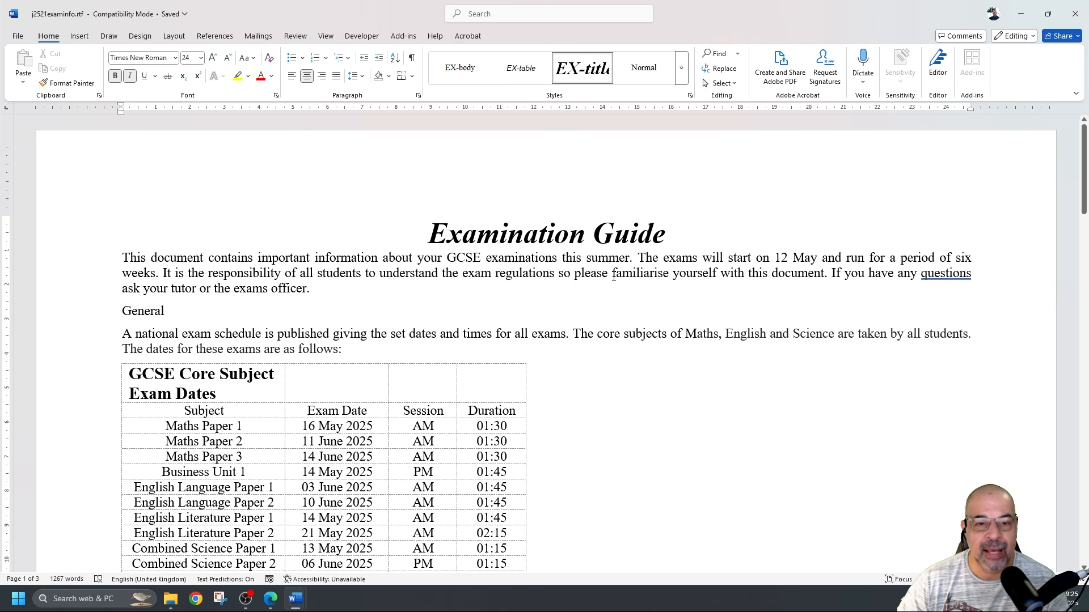
Save the document as ExamGuide in Word Document (.docx) format
left_click(18, 37)
left_click(41, 186)
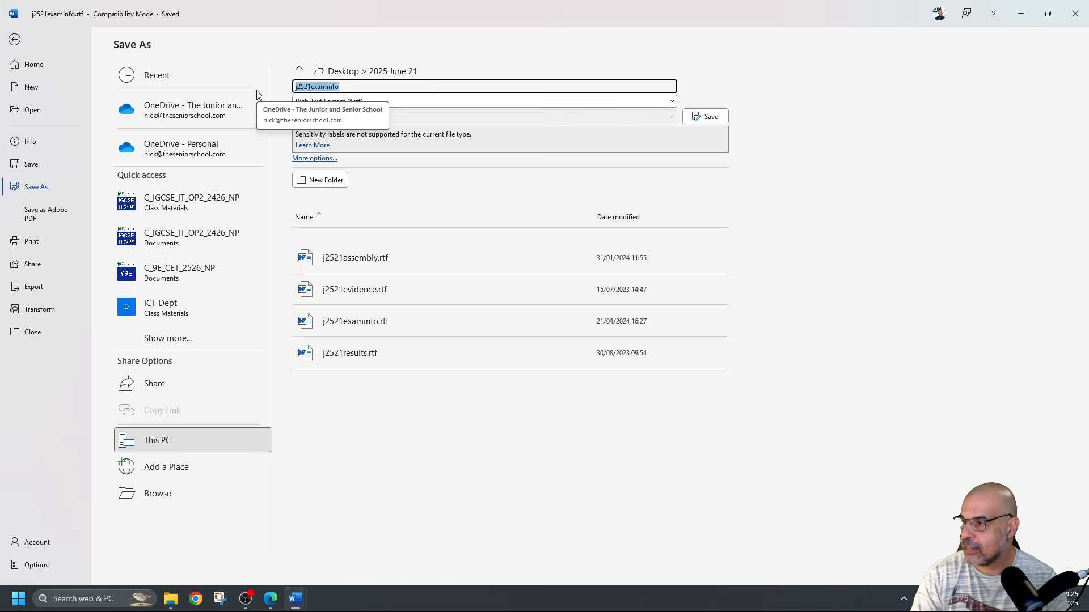
type("ExamGuide")
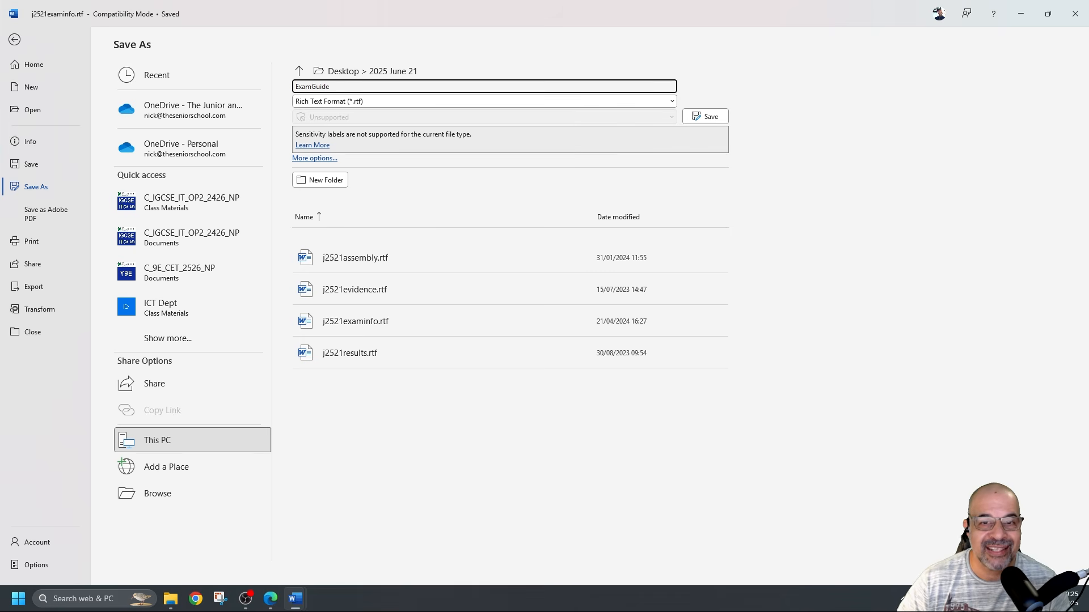
left_click(401, 100)
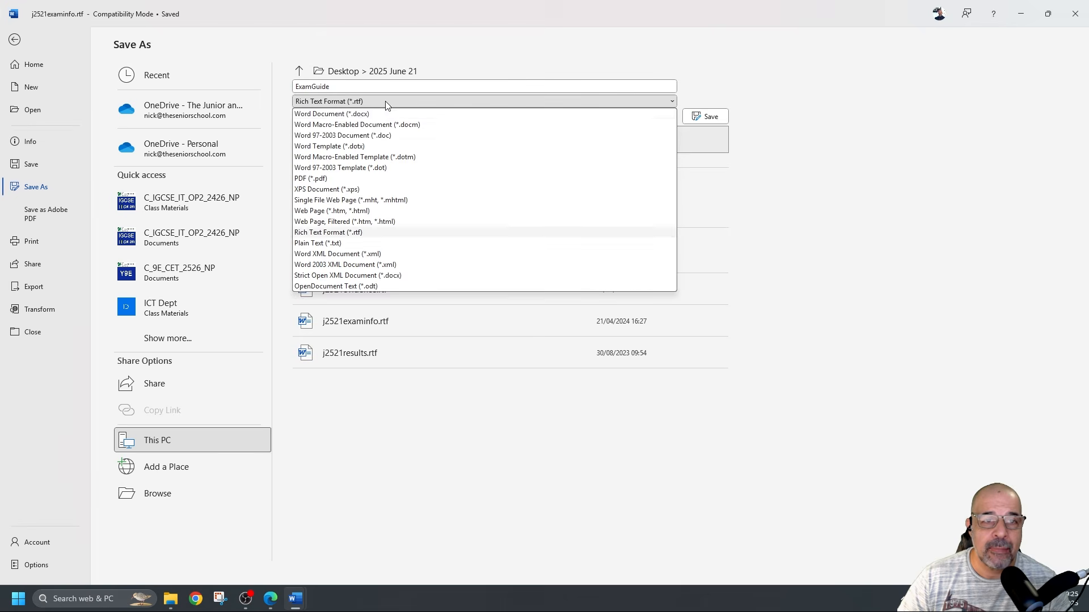
left_click(359, 114)
left_click(705, 117)
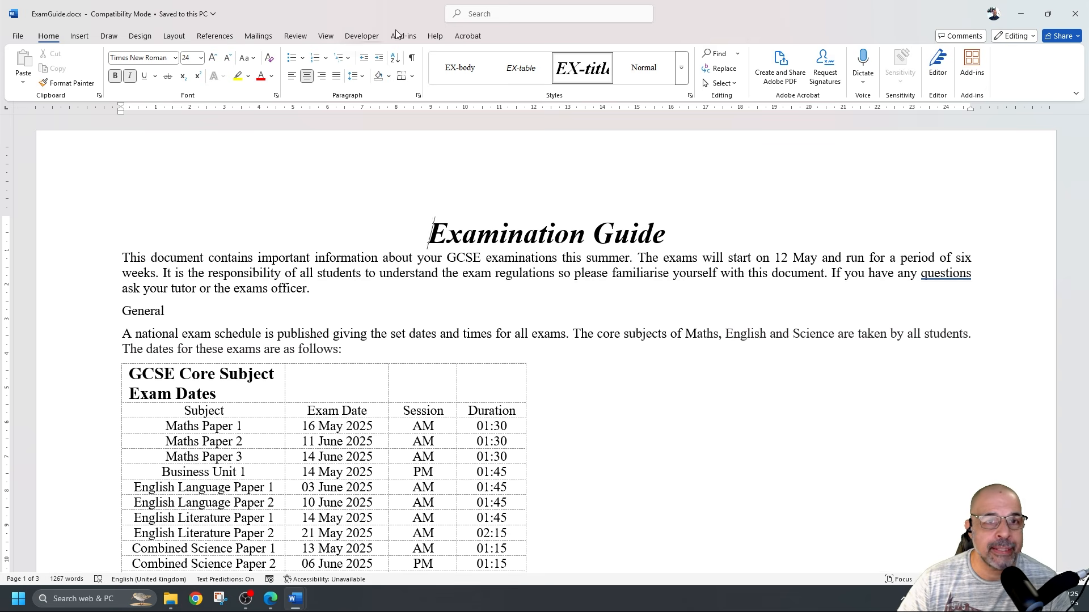
Check in Page Setup that ExamGuide is A4 landscape (29.7 × 21 cm) with 2.5 cm margins
left_click(174, 36)
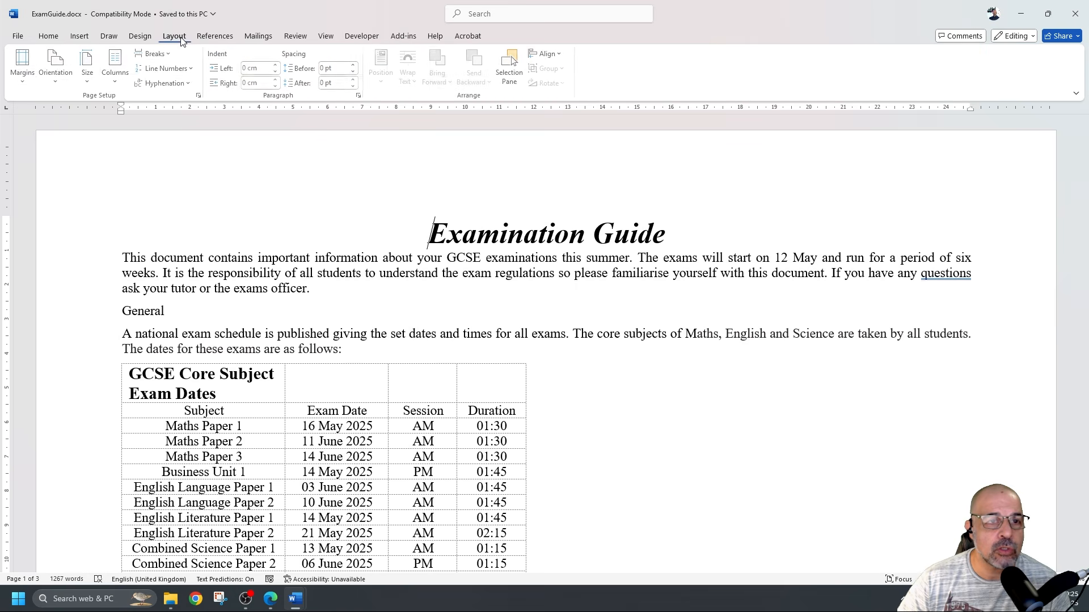
left_click(202, 98)
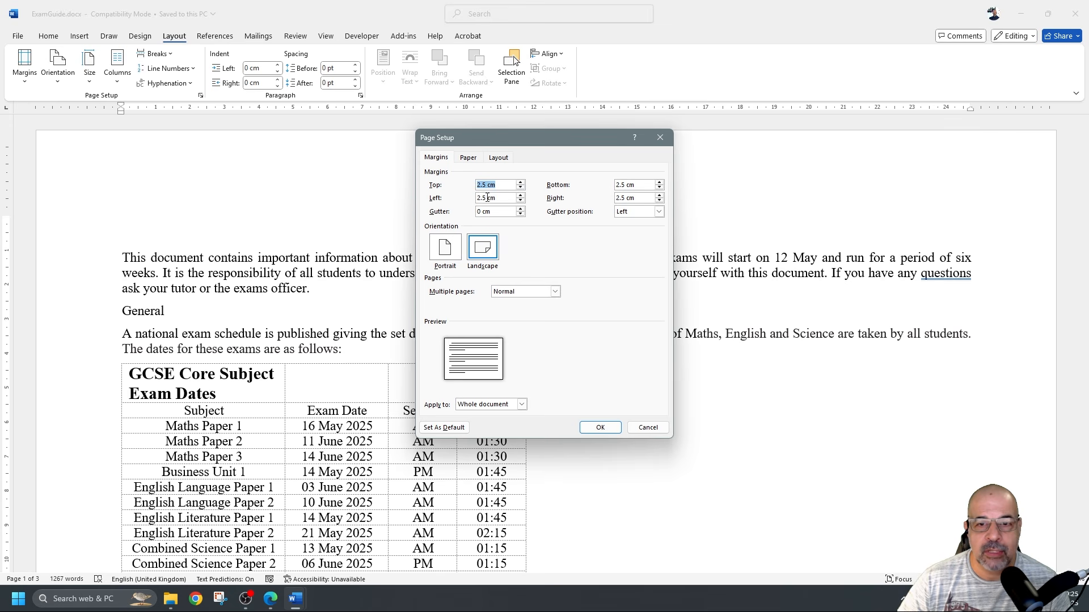
left_click(468, 158)
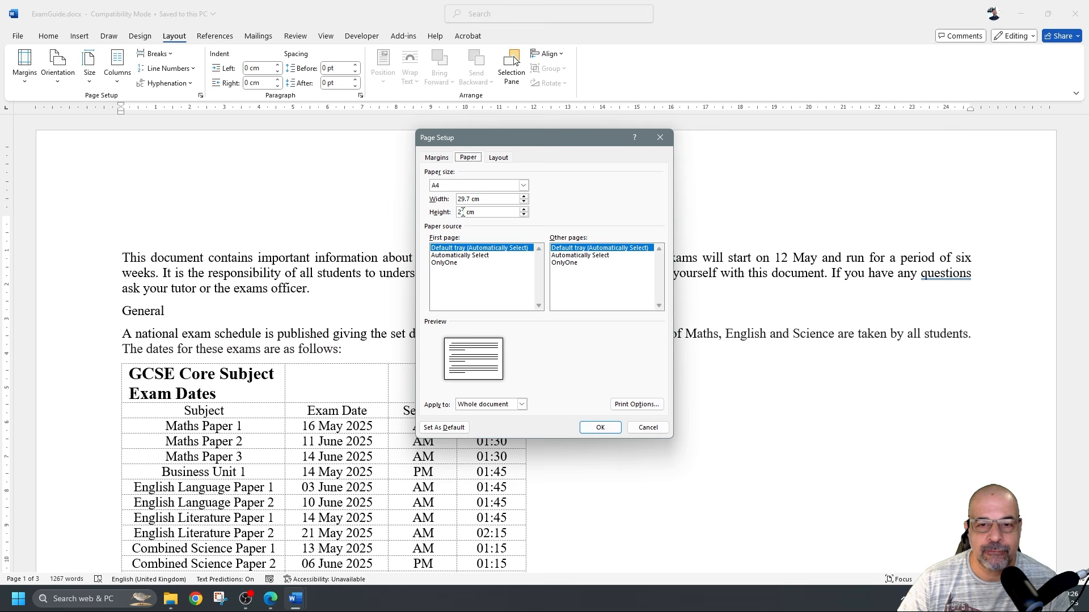
left_click(600, 427)
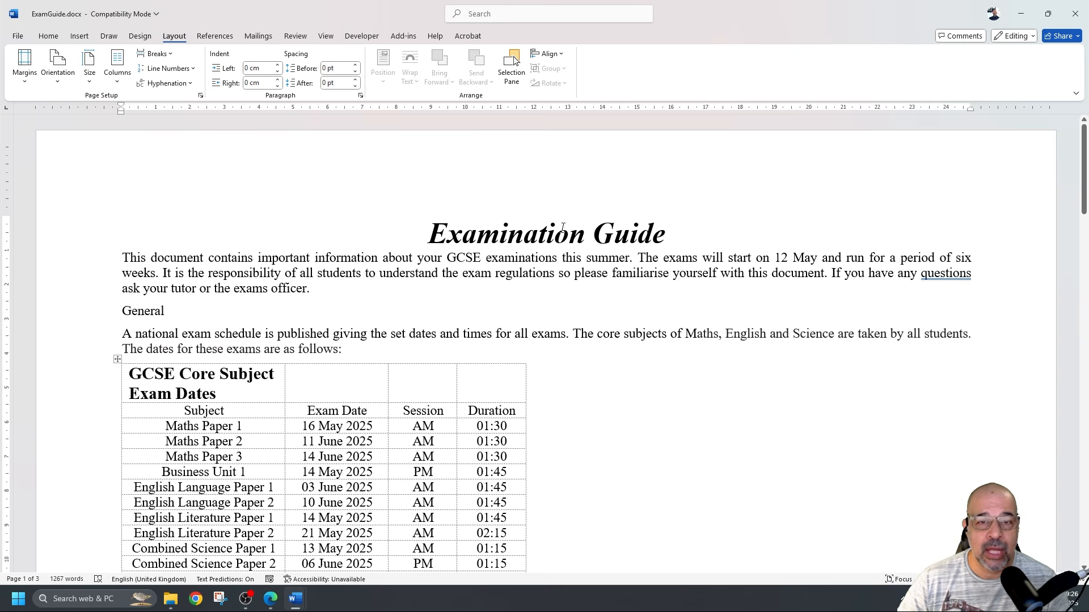
left_click(1020, 14)
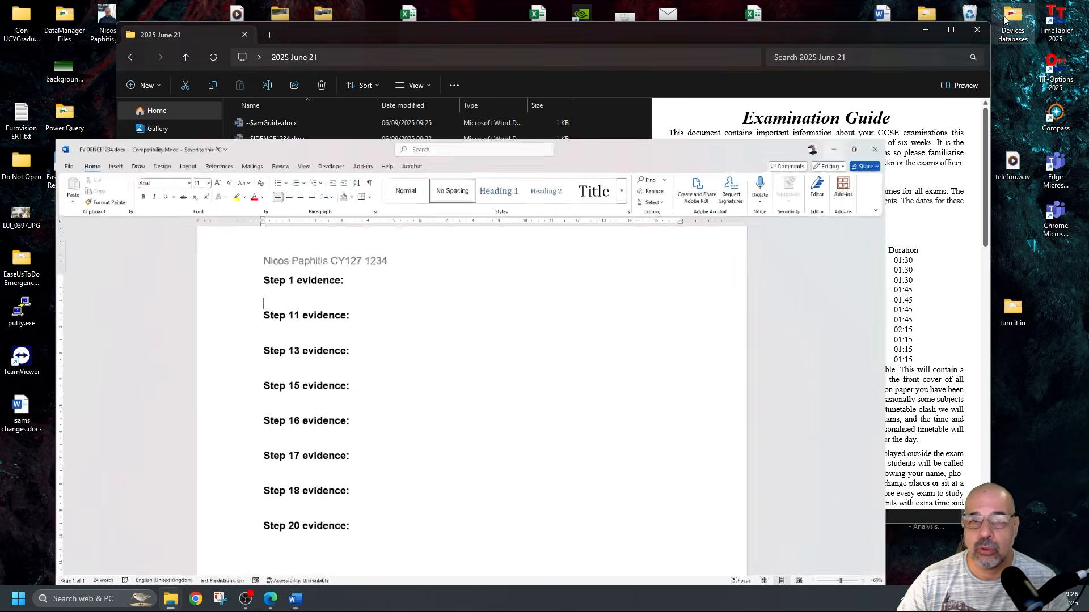
Maximise the 2025 June 21 folder, widen the Type column, and show the details pane
left_click(1021, 14)
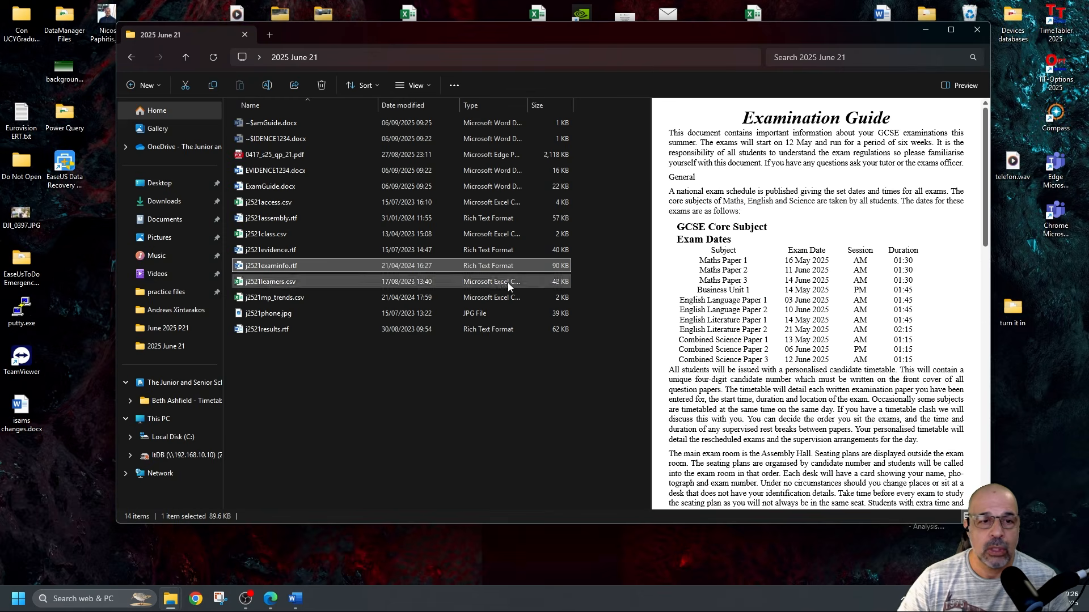
double_click(724, 35)
left_click(469, 338)
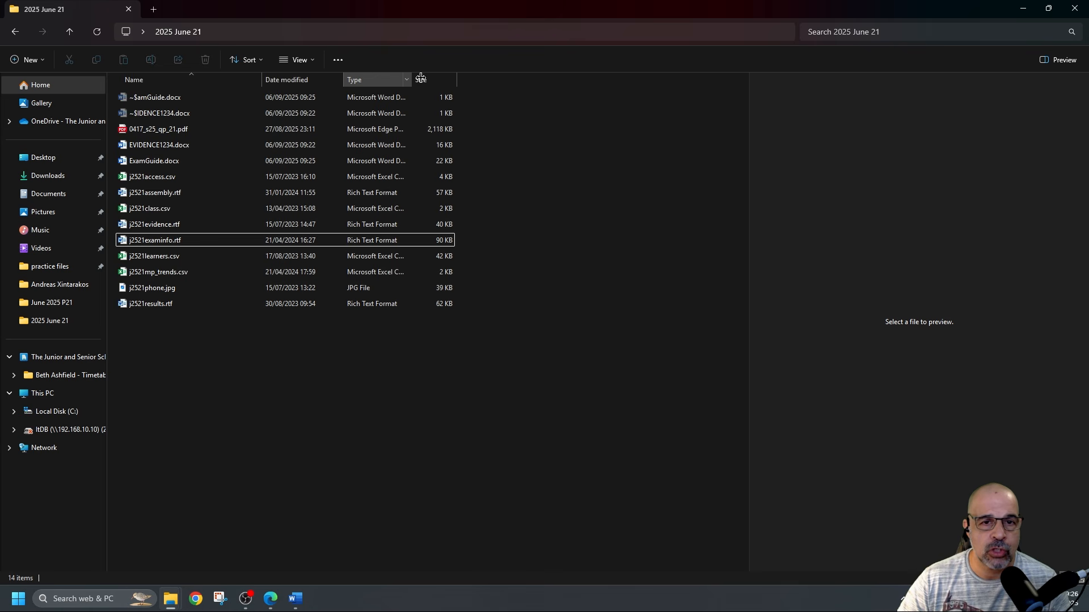
left_click_drag(412, 78, 492, 78)
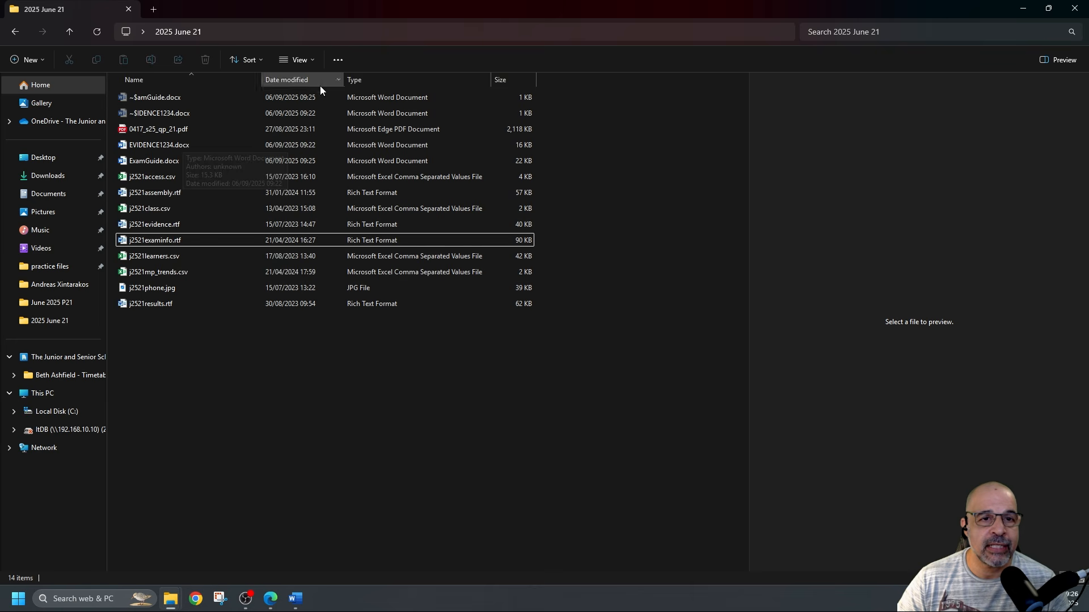
left_click(300, 60)
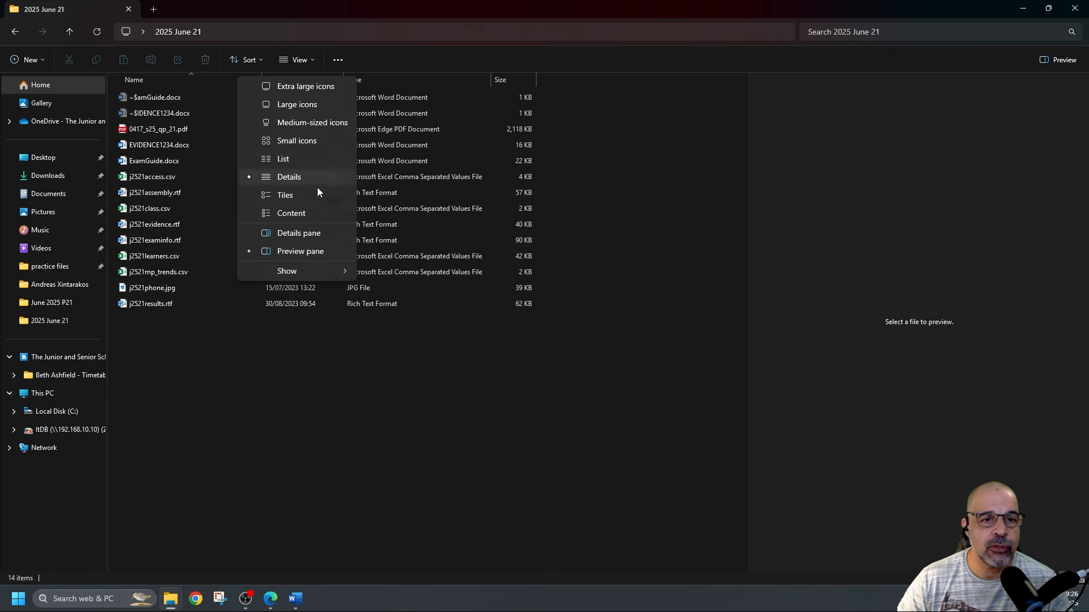
left_click(306, 232)
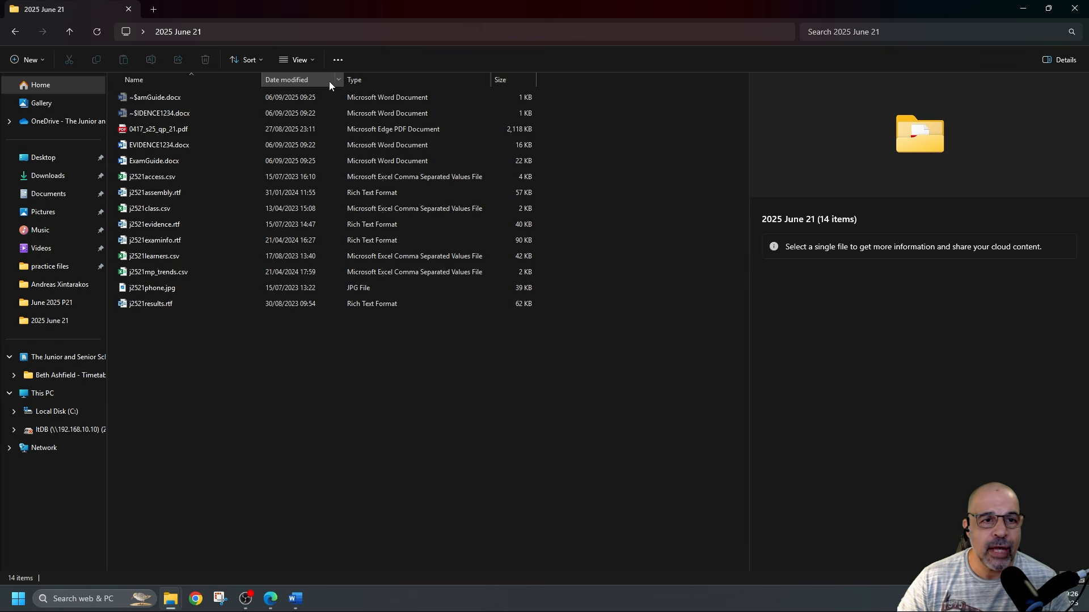
Add a File extension column via Choose Details so each file's extension shows
right_click(403, 80)
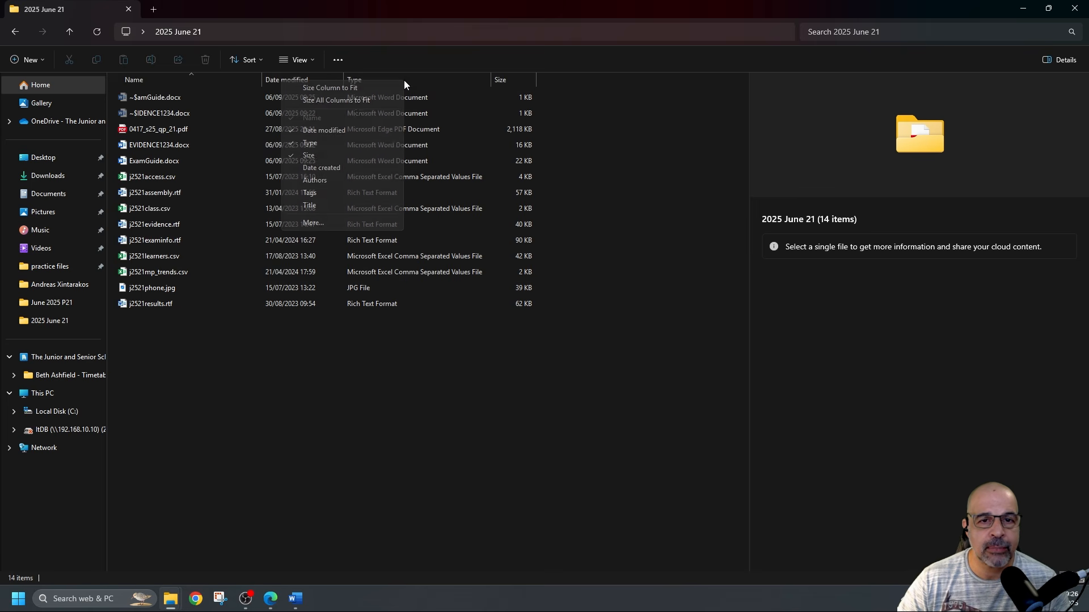
left_click(341, 222)
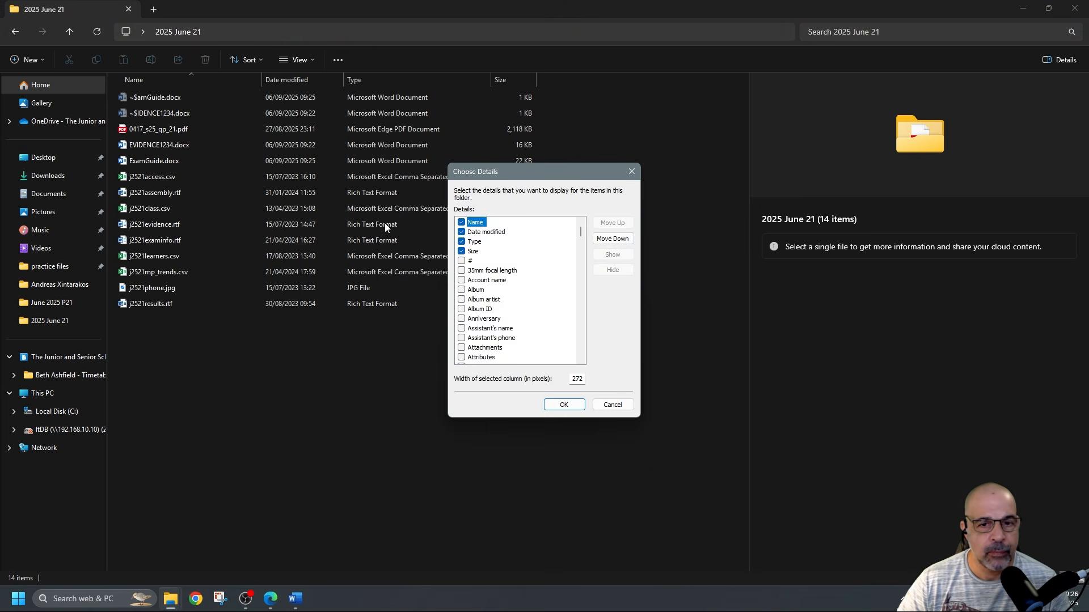
scroll(483, 285, "down", 8)
scroll(483, 285, "down", 14)
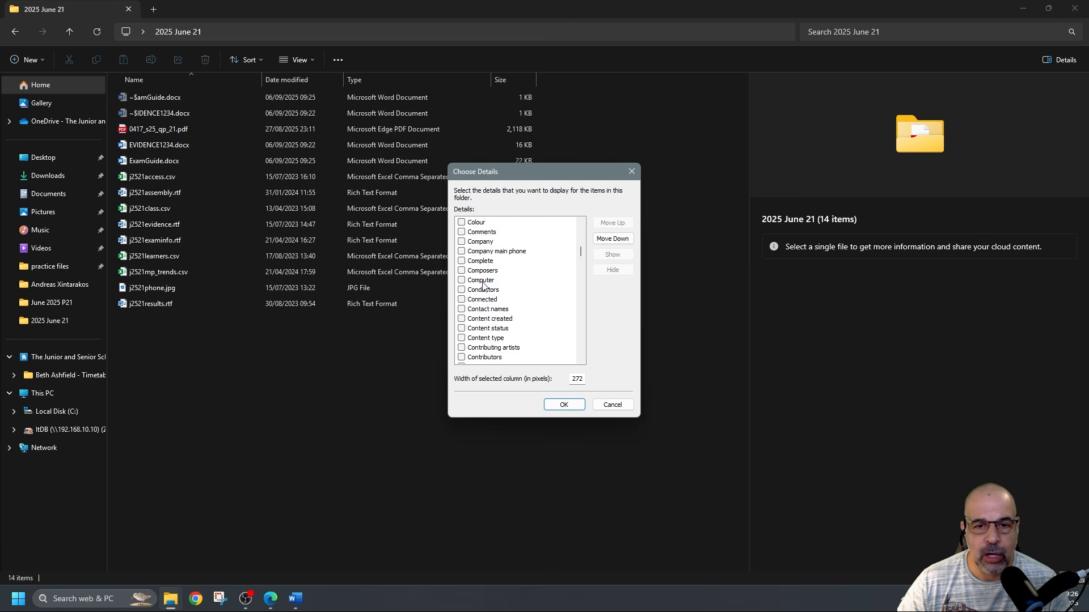
scroll(482, 285, "down", 5)
scroll(505, 301, "down", 4)
scroll(505, 302, "down", 1)
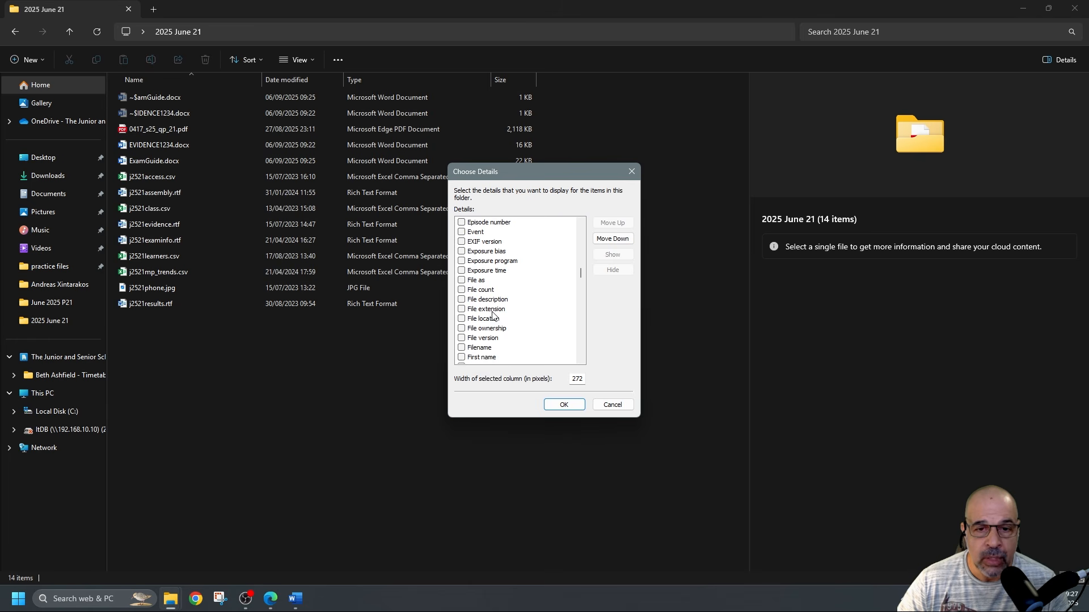
left_click(461, 310)
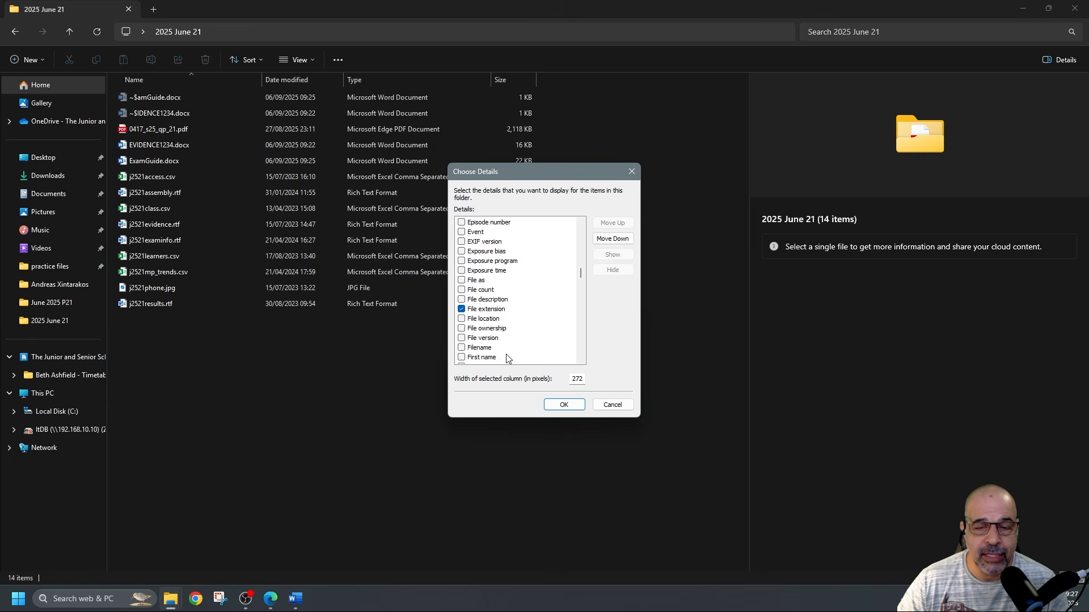
left_click(564, 404)
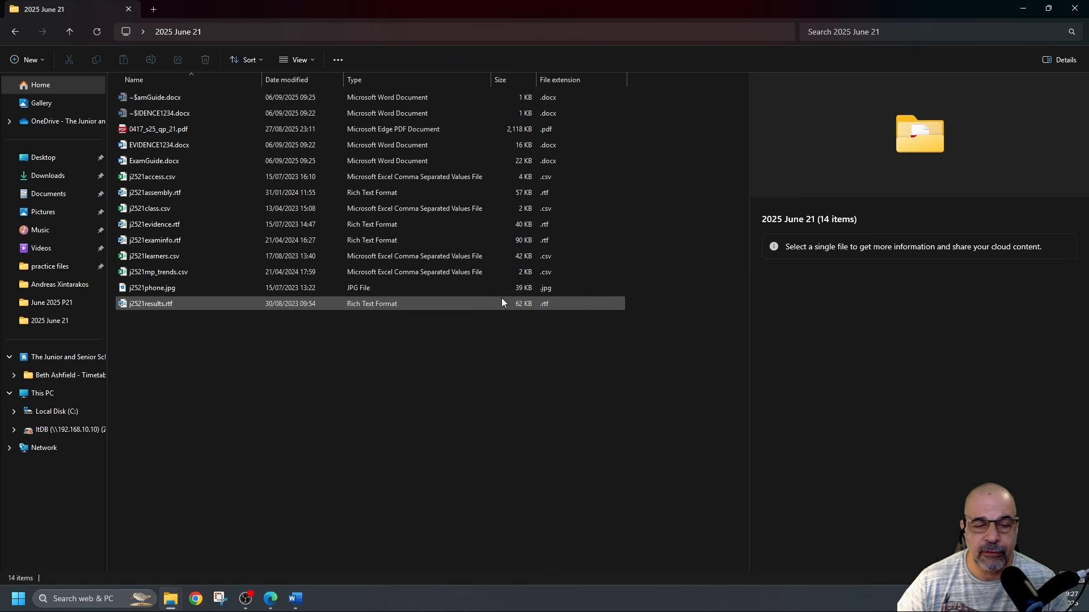
Take a rectangular Snipping Tool screenshot of the file list showing its extensions
left_click(220, 601)
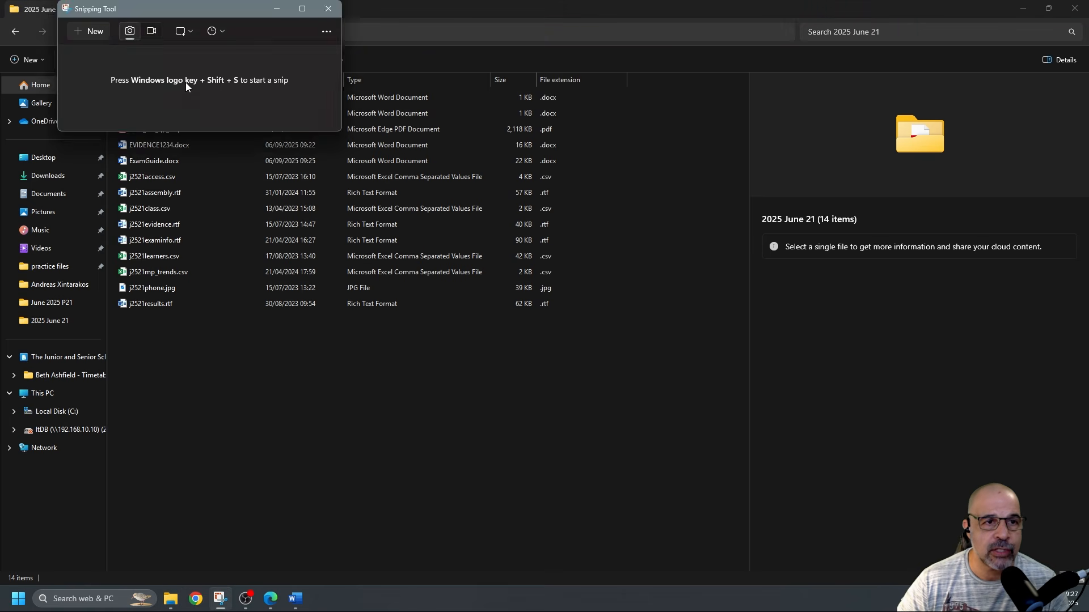
left_click(95, 32)
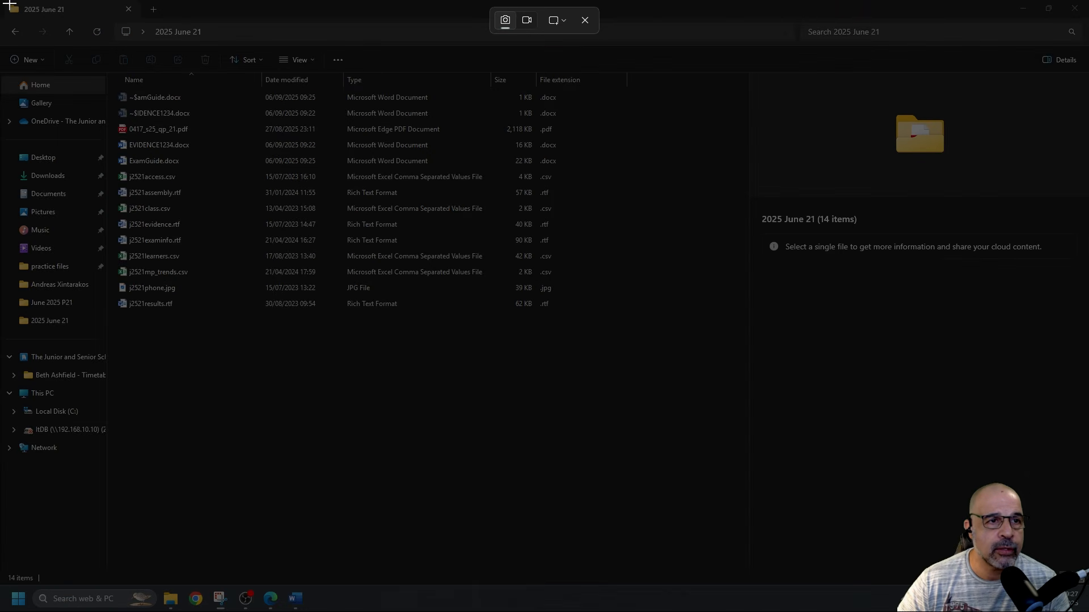
left_click_drag(108, 6, 635, 321)
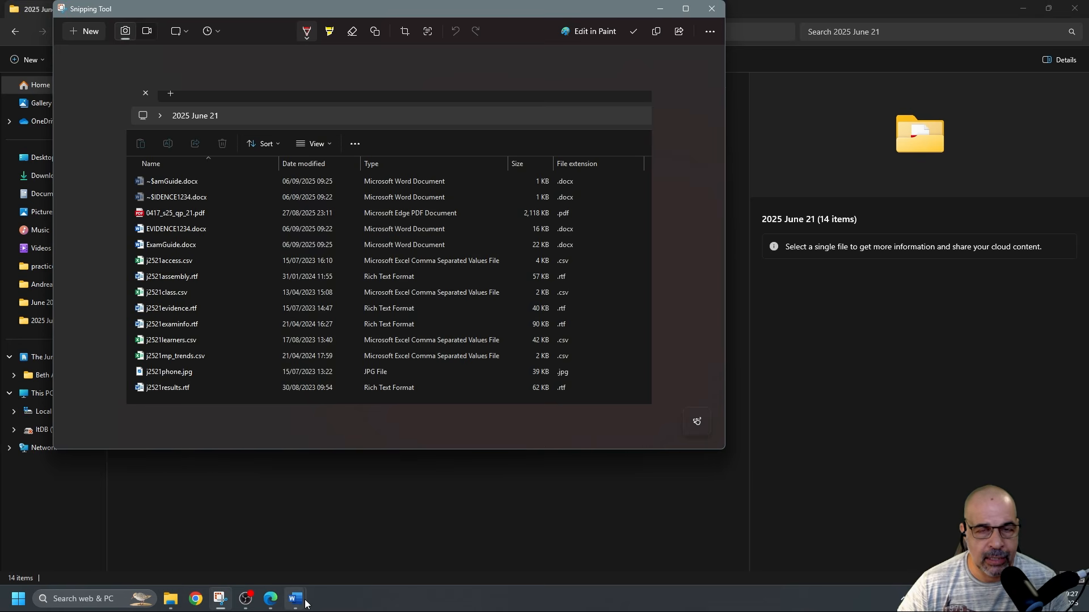
Paste the folder-listing screenshot under 'Step 1 evidence:' in EVIDENCE1234 and size it to the text width
mouse_move(305, 602)
mouse_move(256, 558)
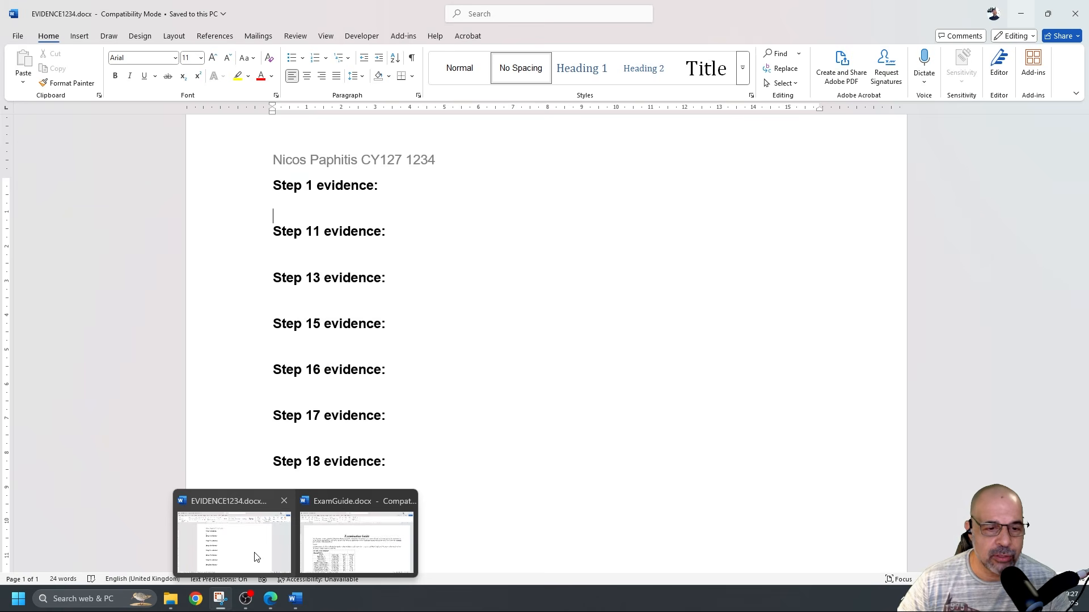
left_click(255, 558)
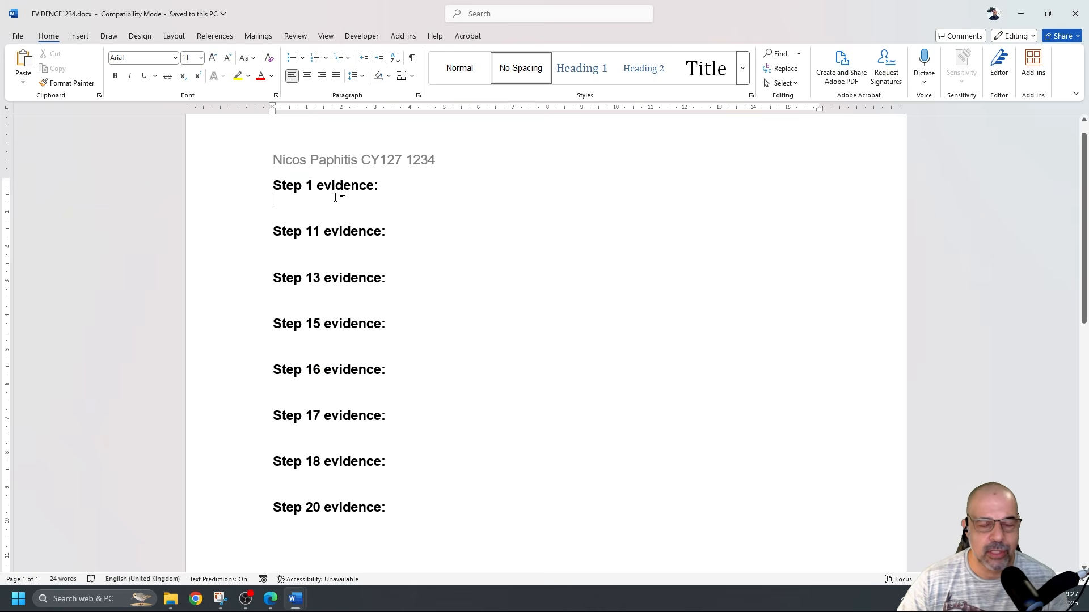
key("ctrl+v")
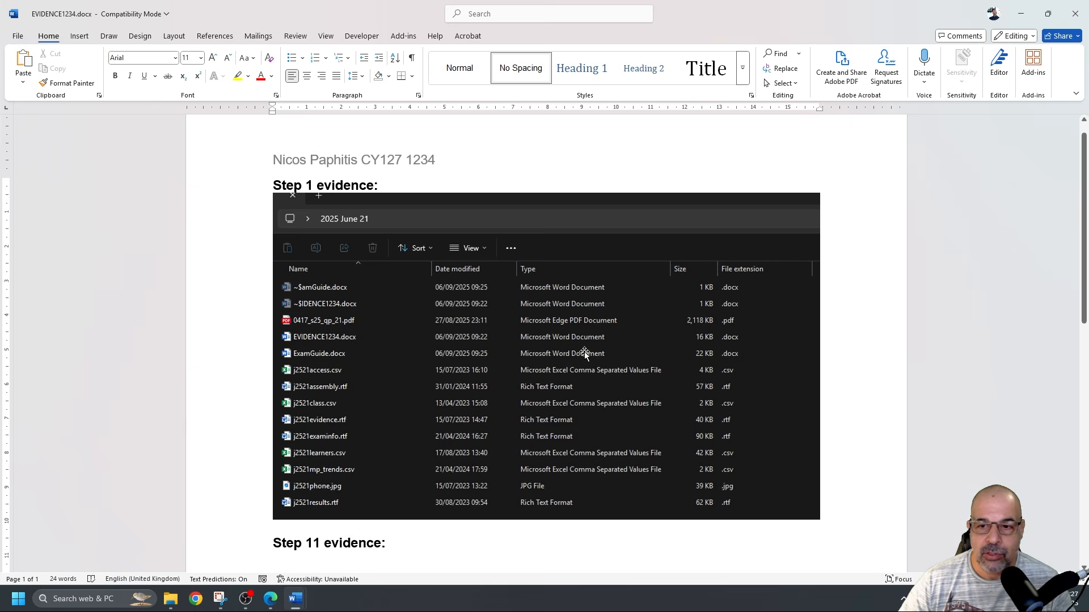
left_click(503, 346)
scroll(817, 449, "down", 3)
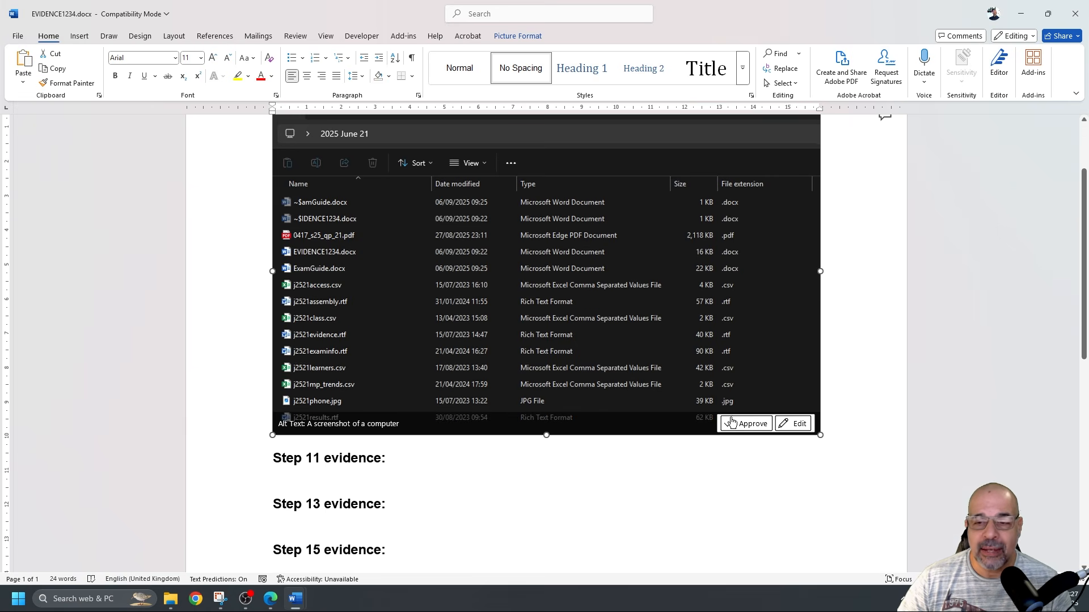
left_click_drag(820, 435, 617, 313)
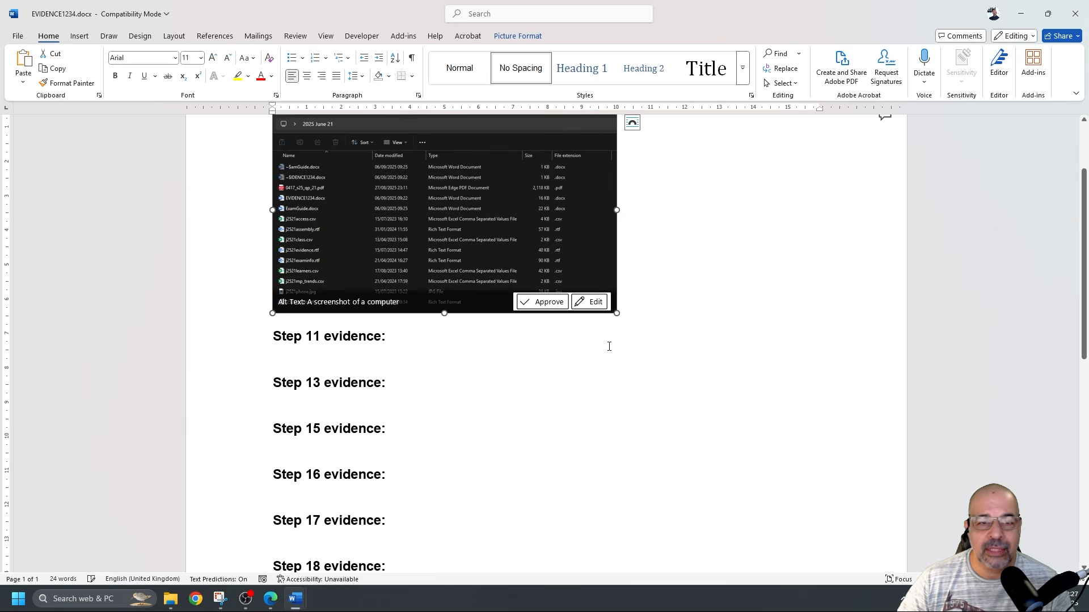
left_click_drag(618, 315, 822, 436)
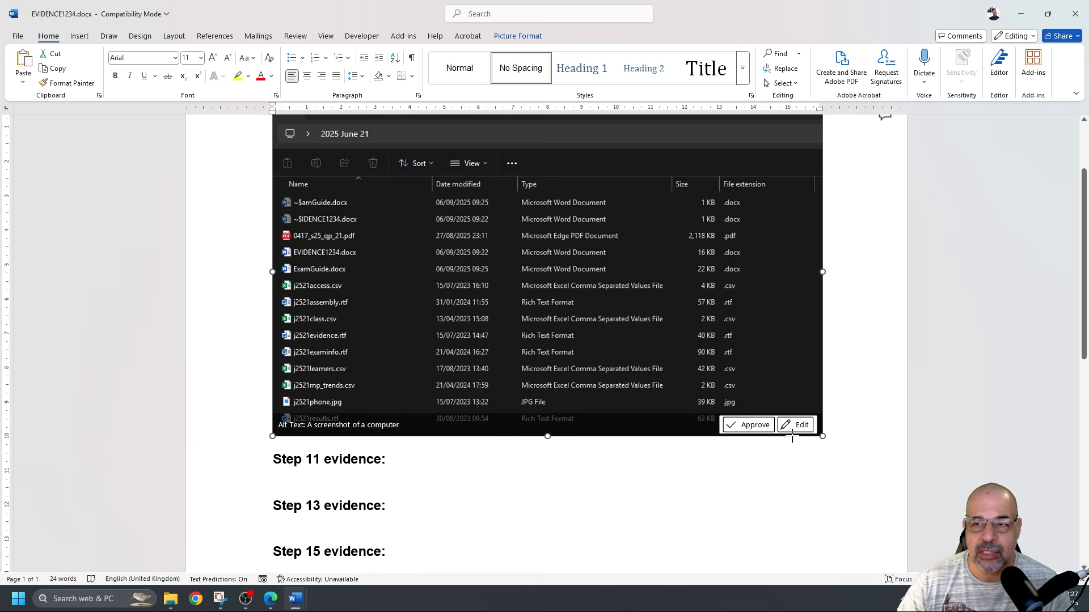
scroll(666, 377, "up", 3)
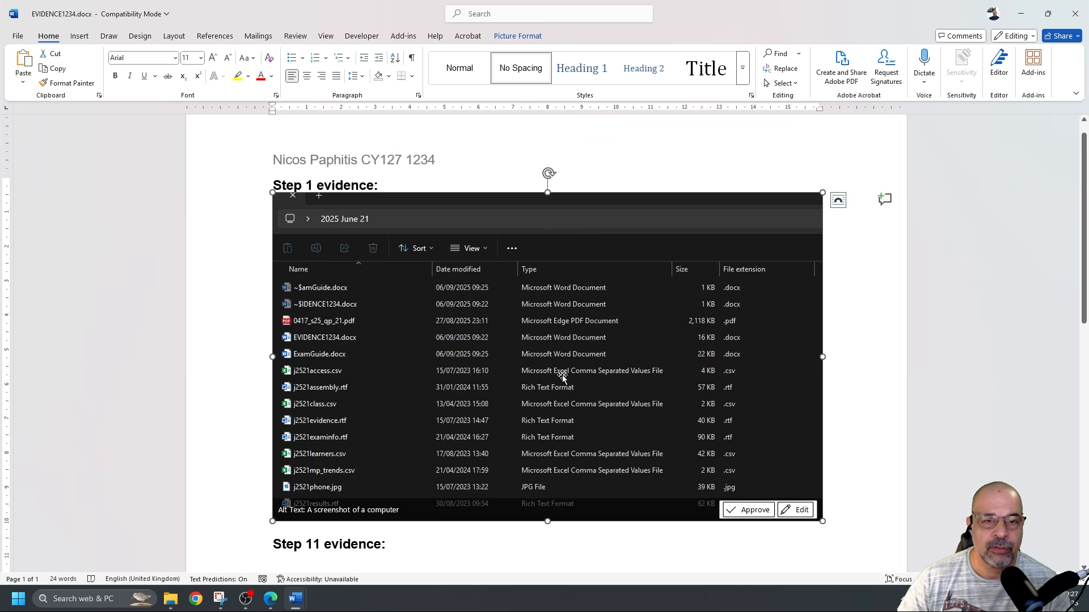
Save EVIDENCE1234.docx and minimise its Word window
left_click(17, 36)
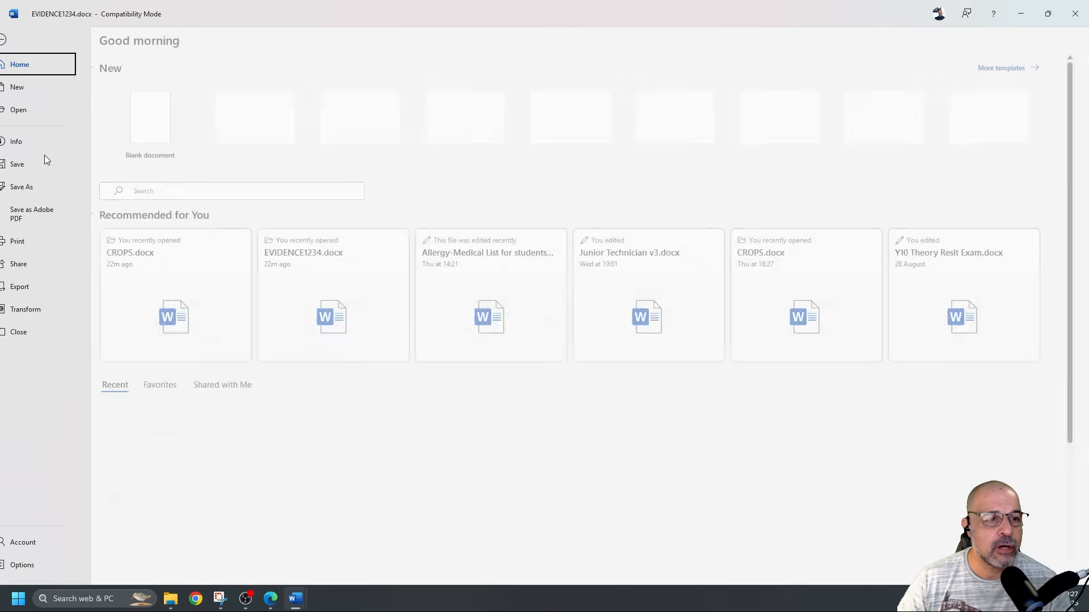
left_click(33, 169)
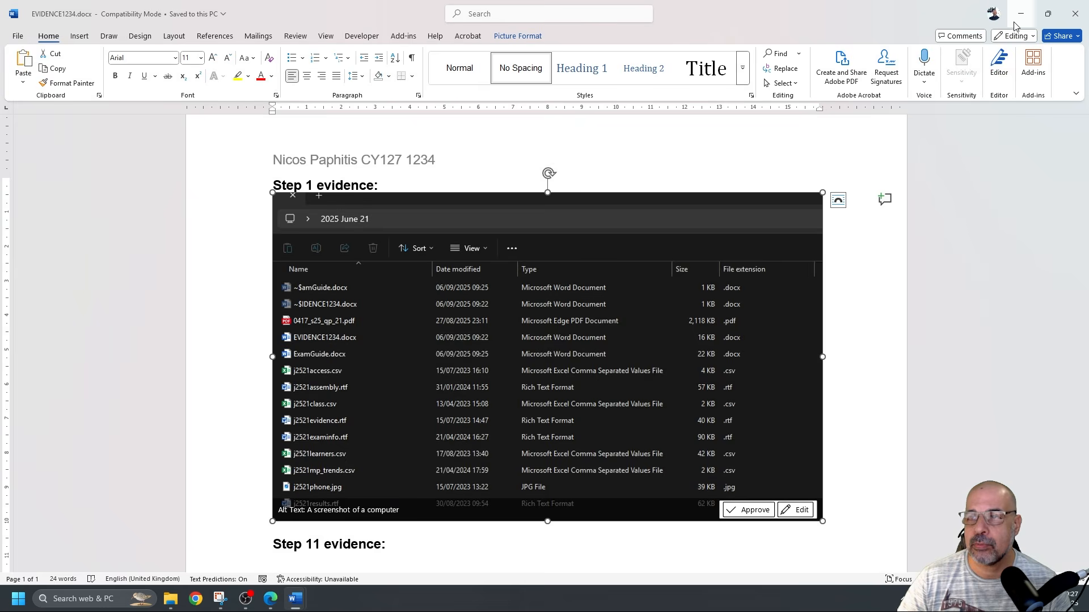
left_click(1020, 14)
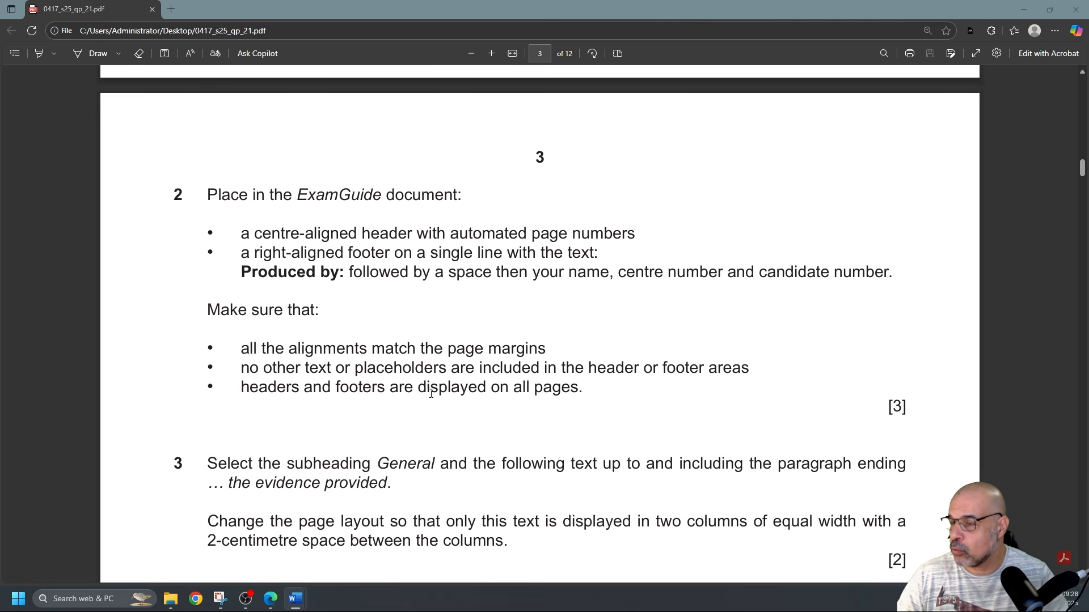
Bring the exam question paper forward in Edge to read task 2's header and footer requirements
left_click(66, 347)
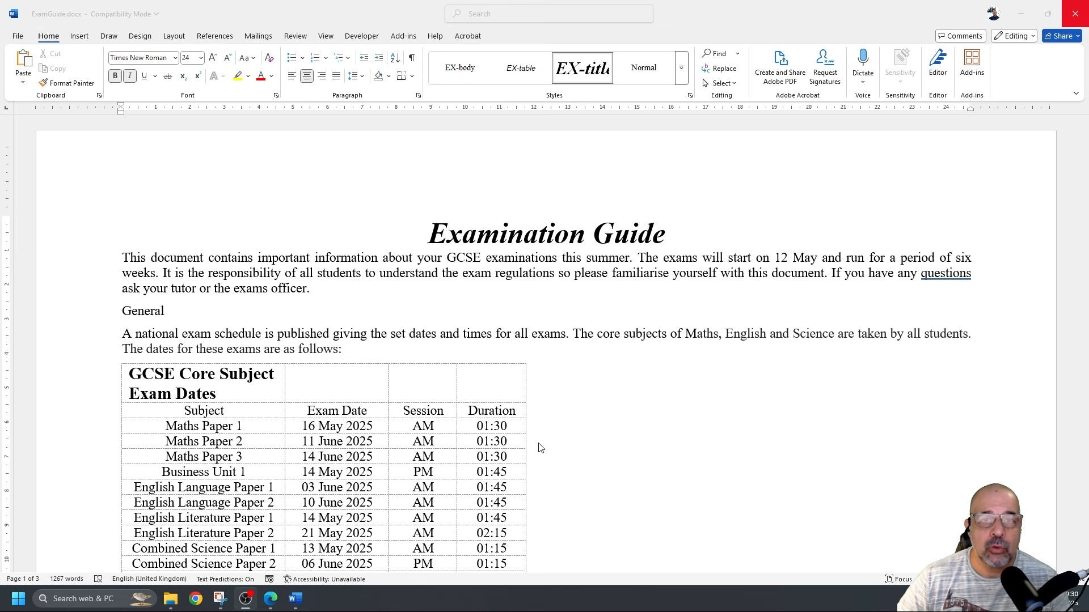
Open the ExamGuide header, look over the Page Number choices, then return to the body text
double_click(496, 173)
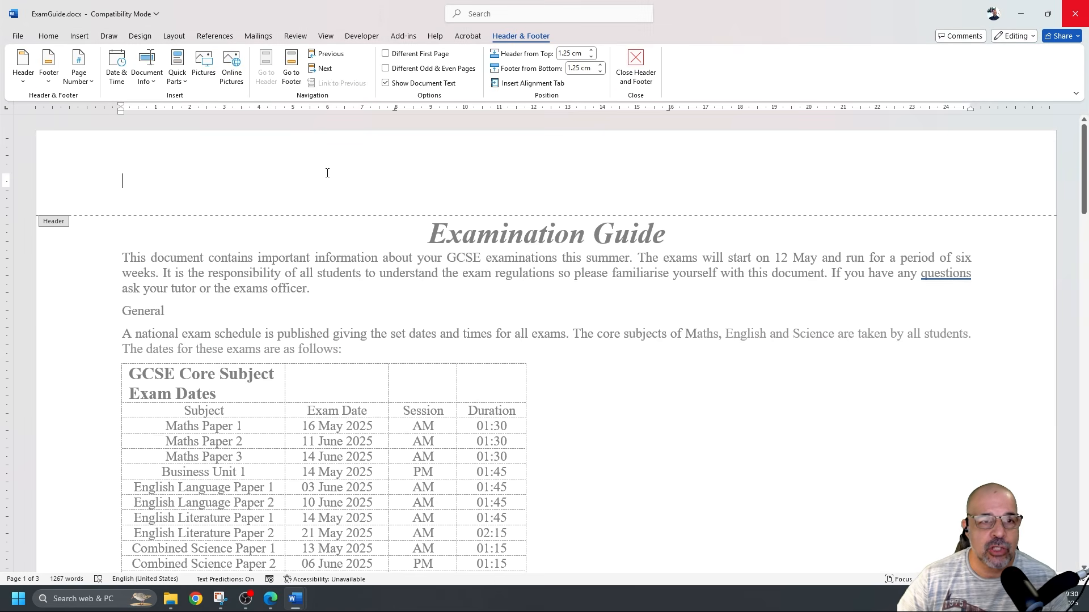
left_click(79, 77)
mouse_move(120, 101)
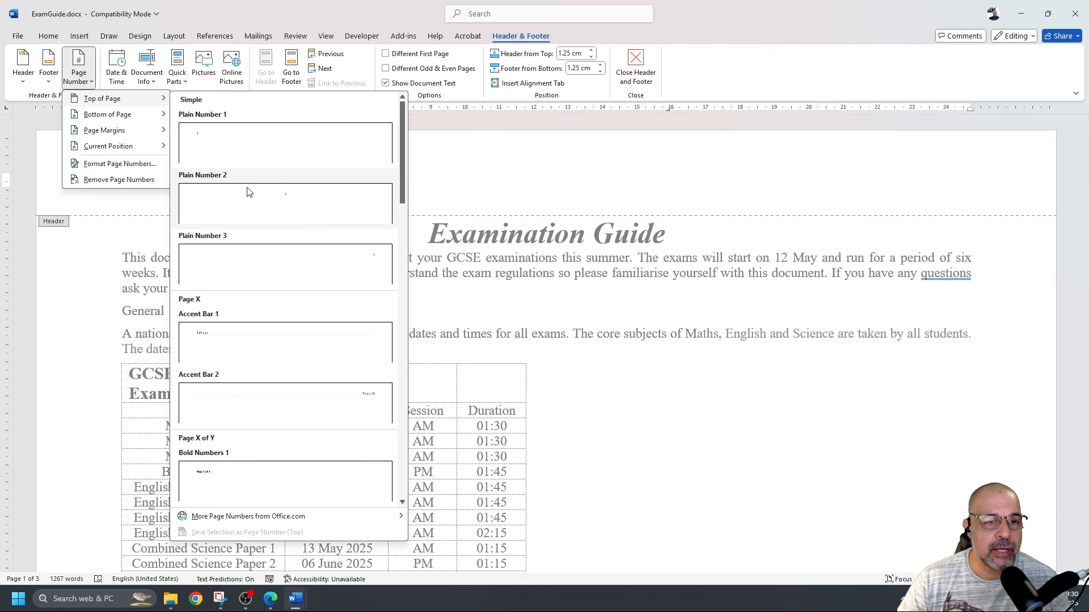
left_click(722, 414)
double_click(719, 409)
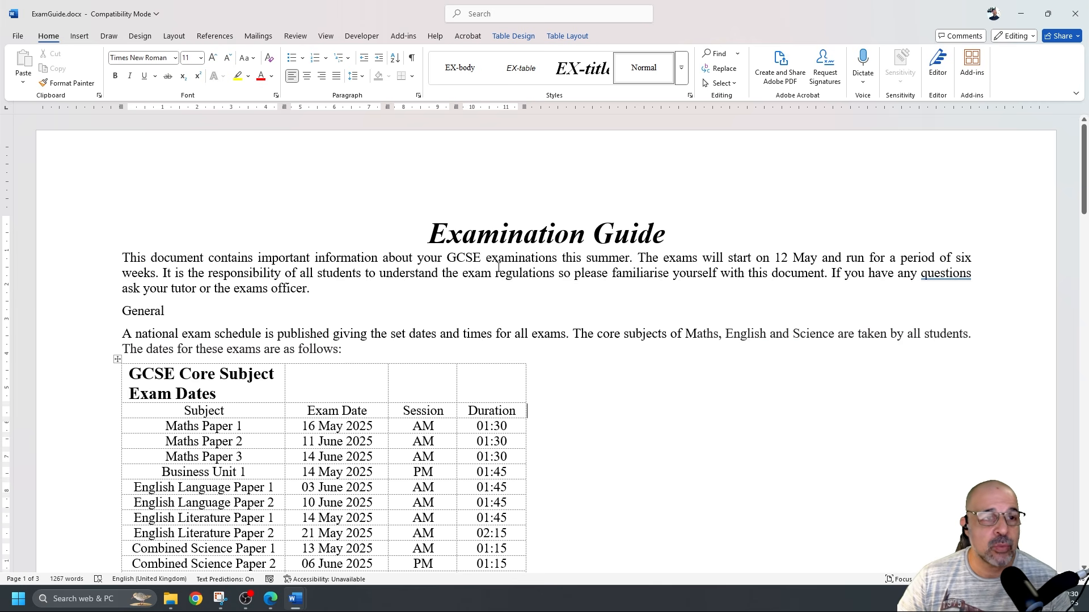
Insert the Blank (Three Columns) header and select its left and centre [Type here] placeholders
left_click(79, 35)
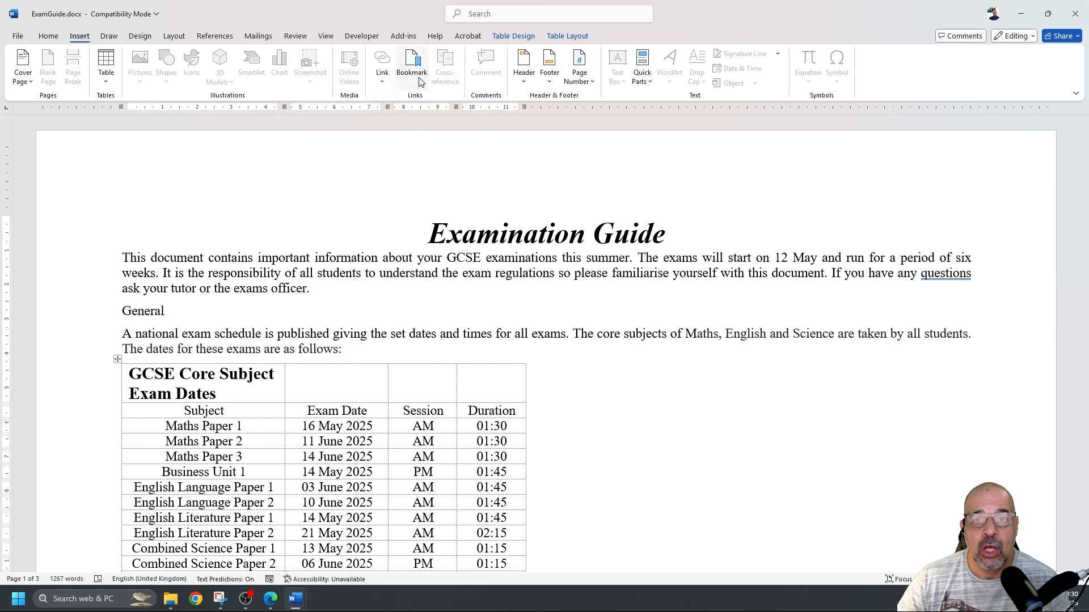
left_click(524, 71)
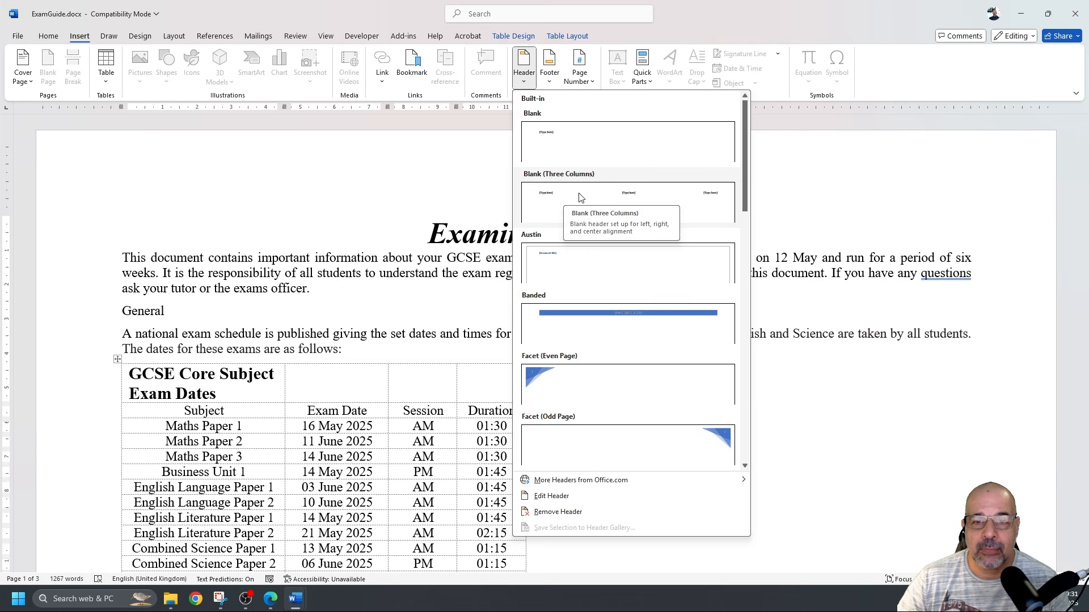
left_click(638, 201)
left_click(182, 179)
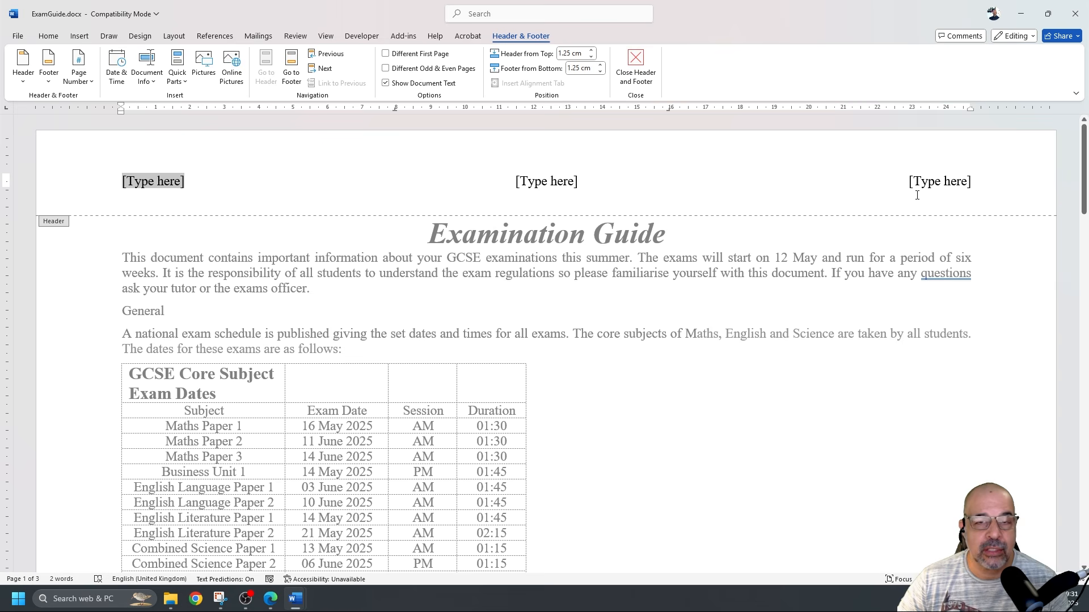
left_click(576, 181)
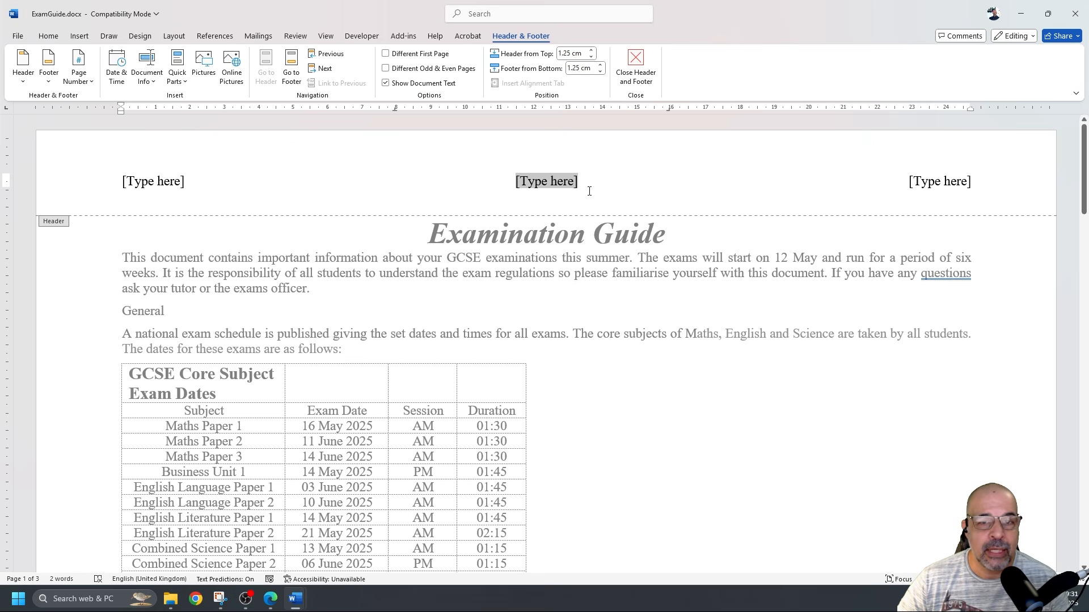
Put a plain automatic page number at the centre position of the header
left_click(85, 83)
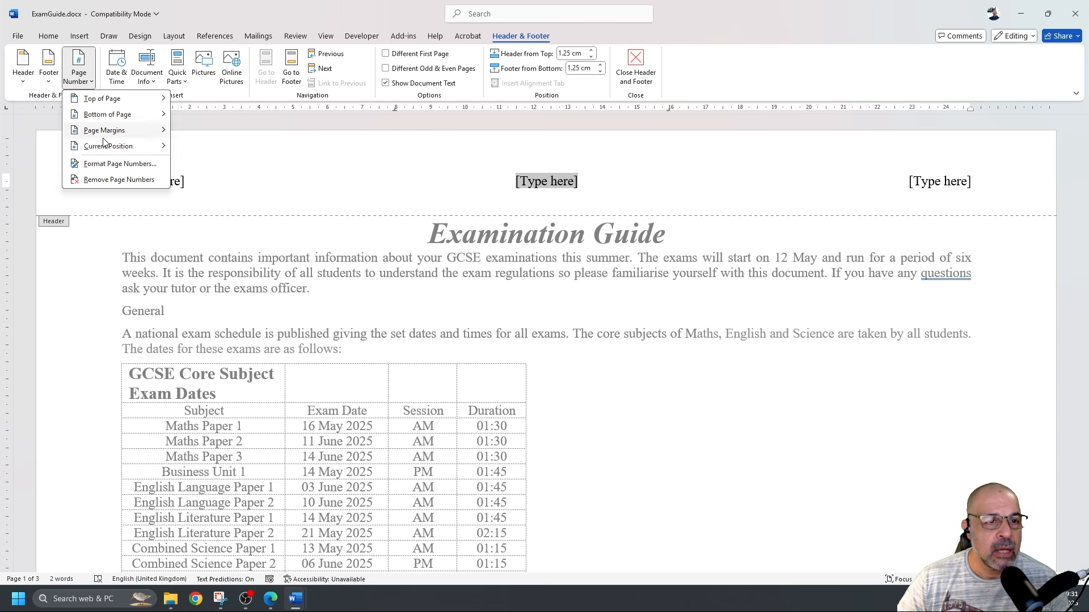
mouse_move(109, 145)
left_click(218, 182)
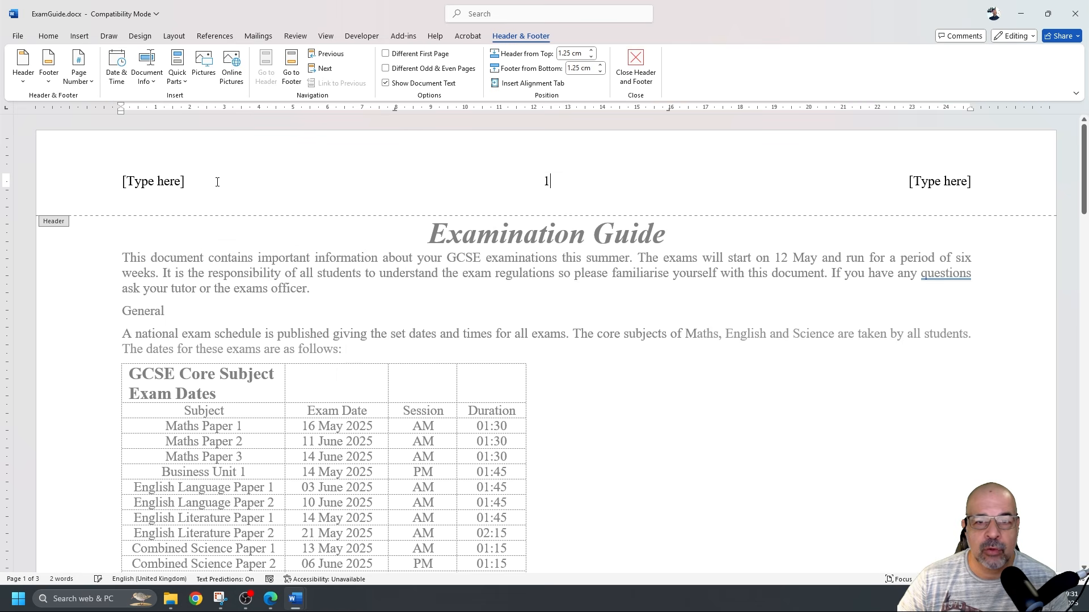
Delete the left and right [Type here] placeholders from the header
left_click(167, 182)
left_click(941, 192)
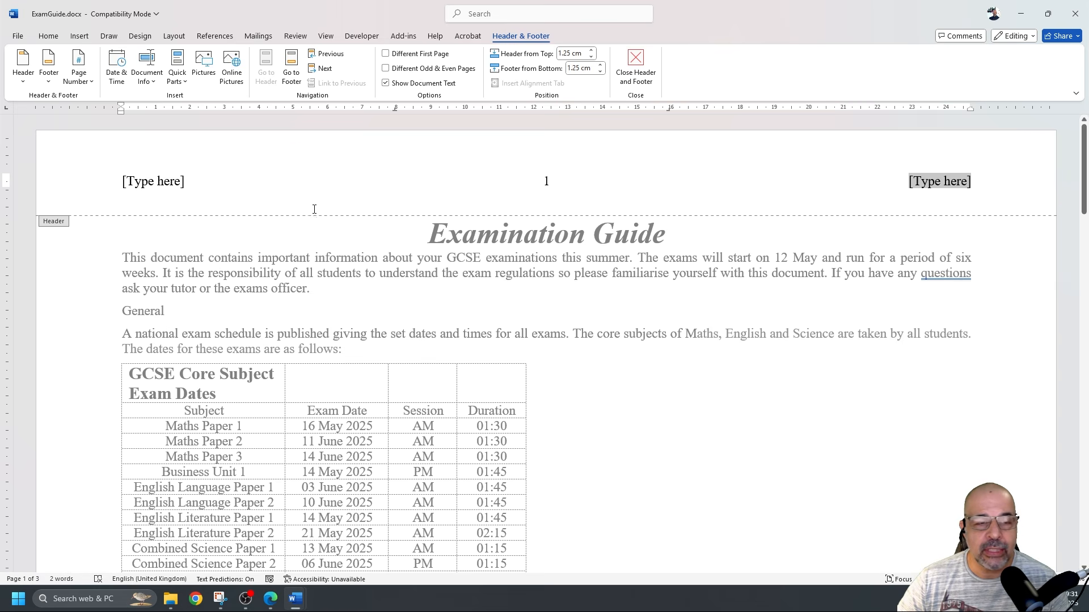
left_click(168, 183)
left_click(930, 185)
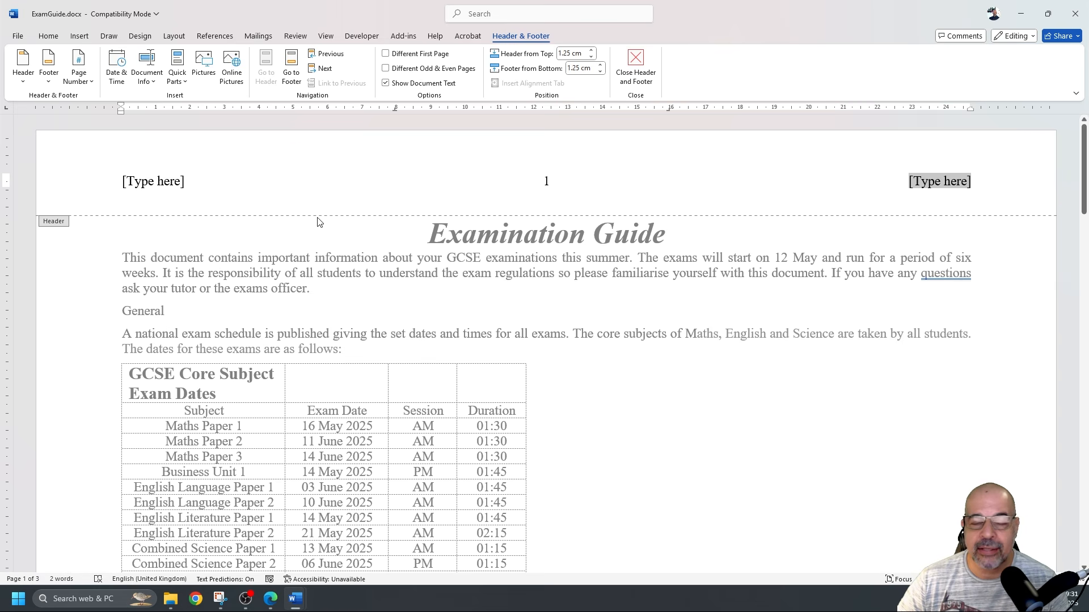
left_click(148, 184)
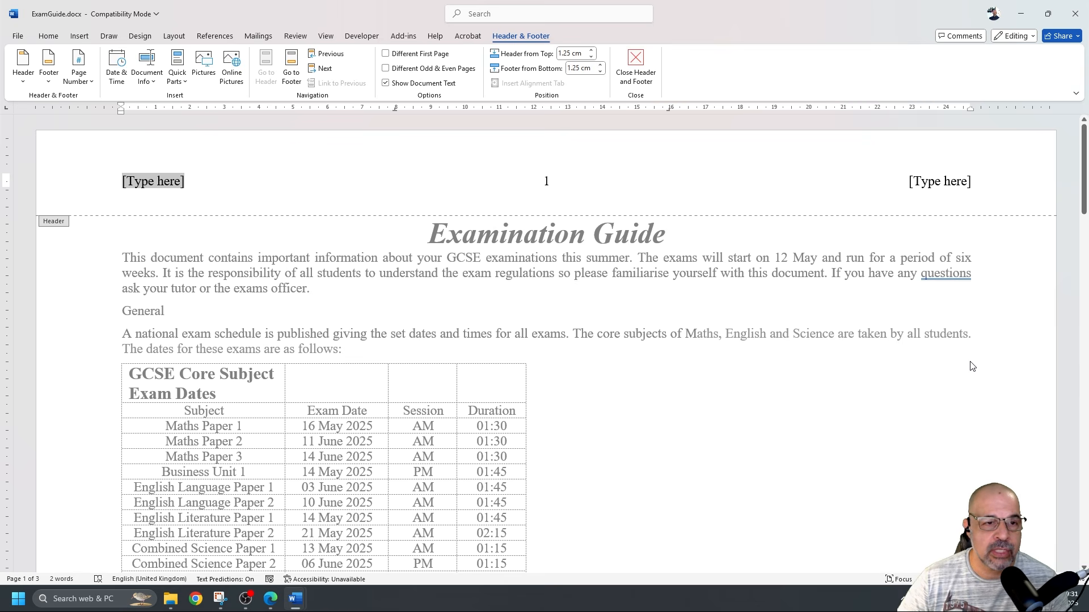
key("Delete")
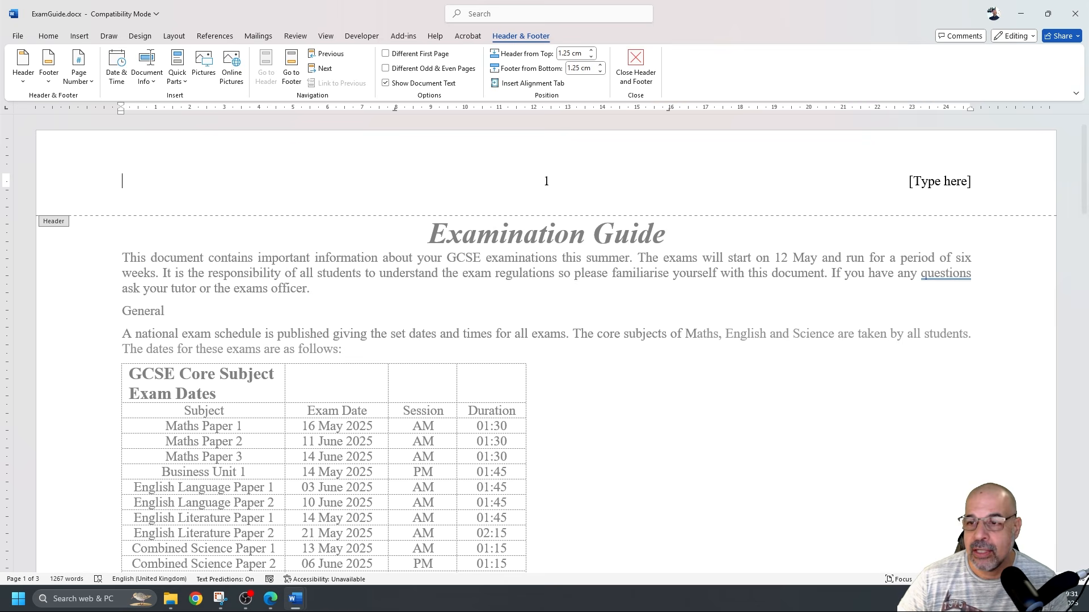
left_click(946, 178)
key("Delete")
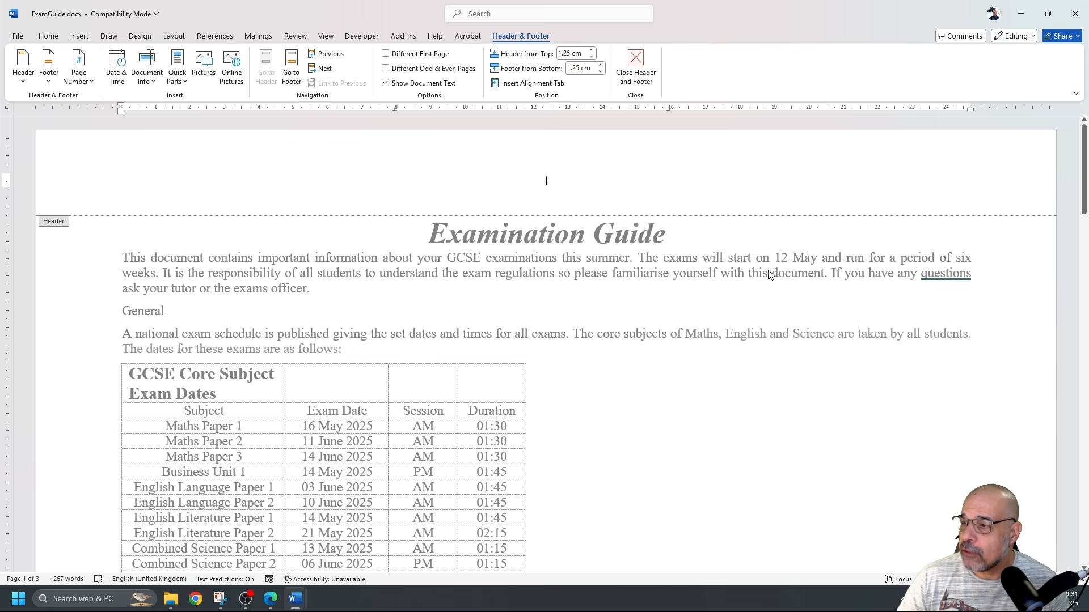
Check the page 1 footer area, then leave header and footer editing for the body text
scroll(760, 281, "down", 3)
scroll(760, 281, "down", 11)
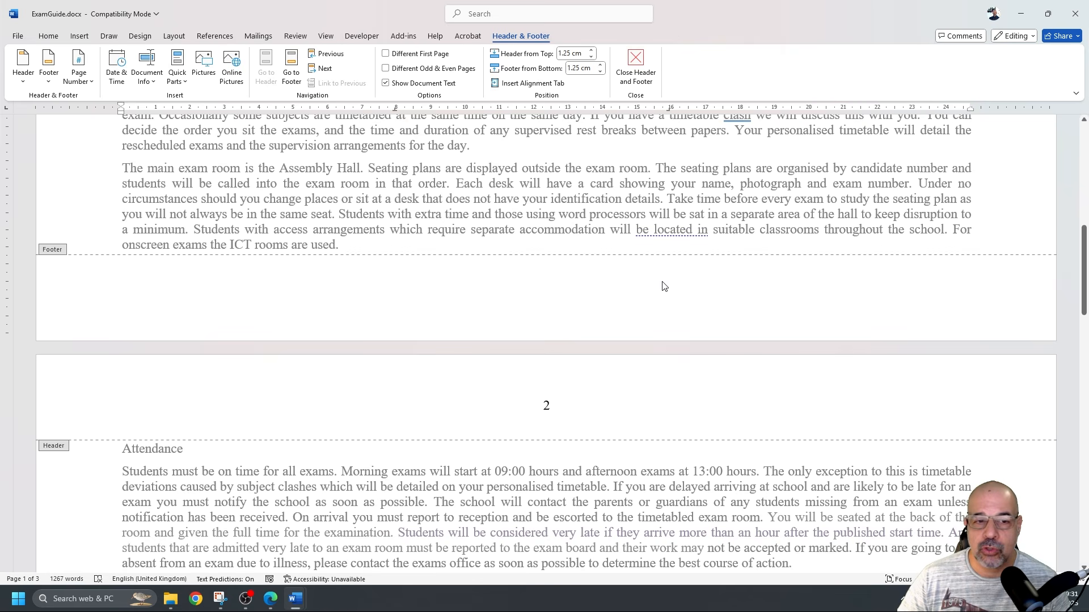
left_click(590, 285)
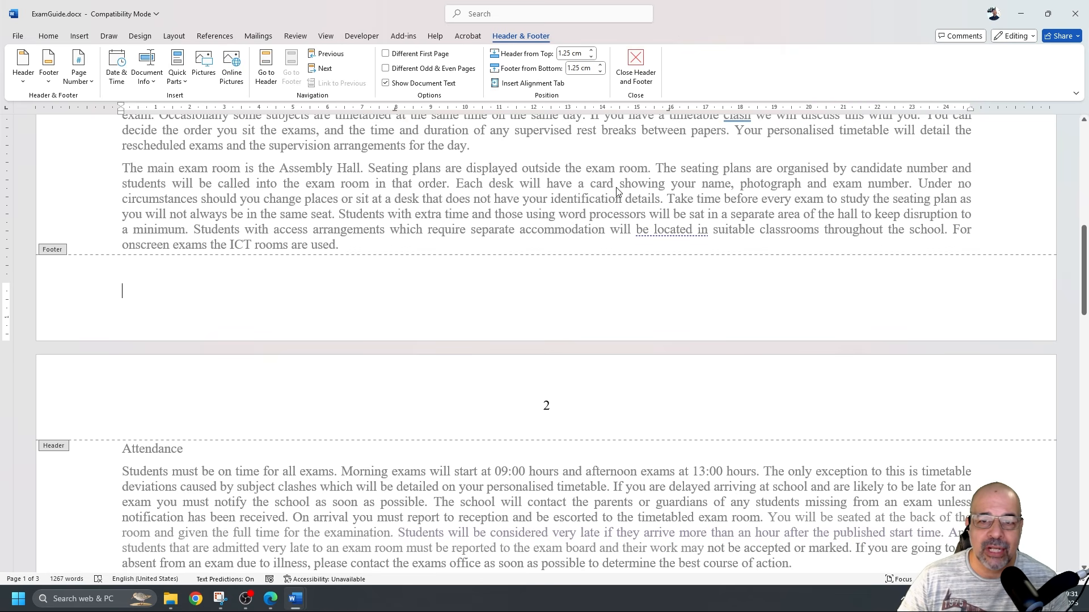
double_click(617, 187)
scroll(628, 201, "up", 2)
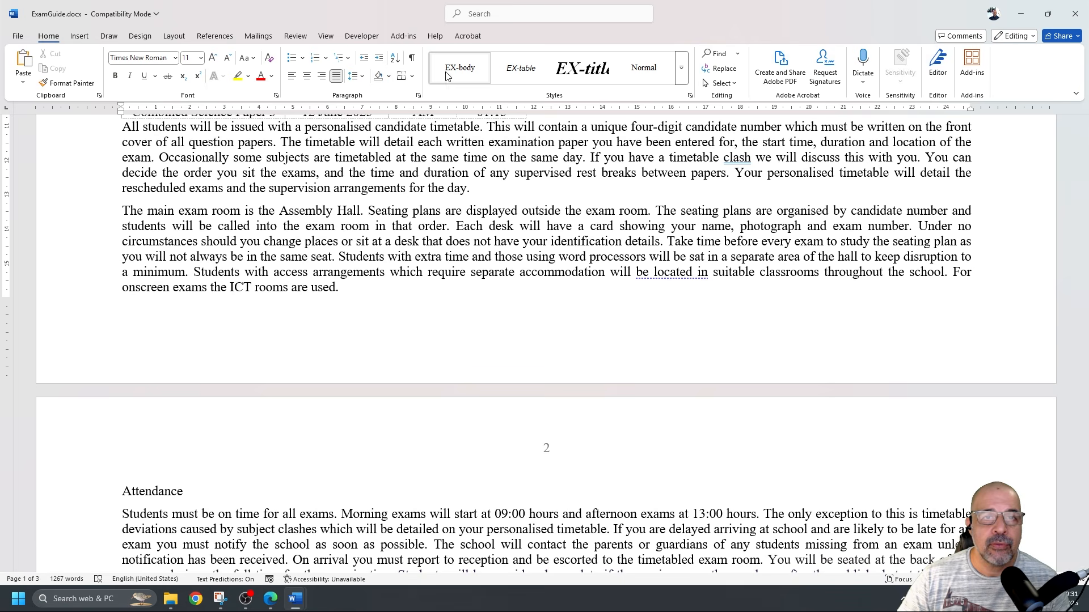
Insert a blank three-column footer and enter 'Produced by:' with the candidate's name, centre and candidate numbers at the right
left_click(79, 36)
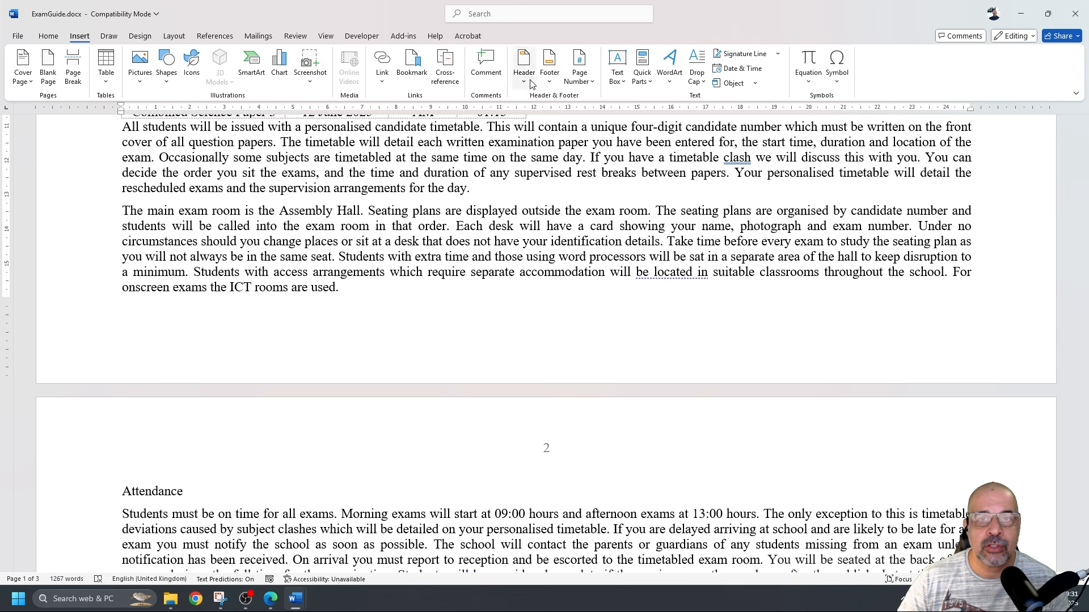
left_click(549, 64)
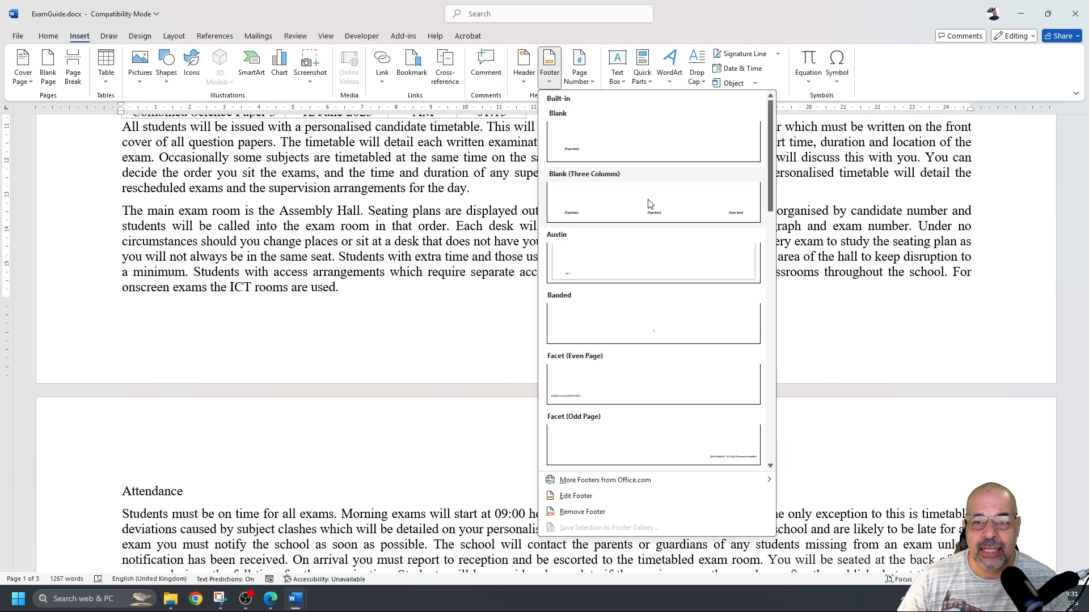
left_click(650, 216)
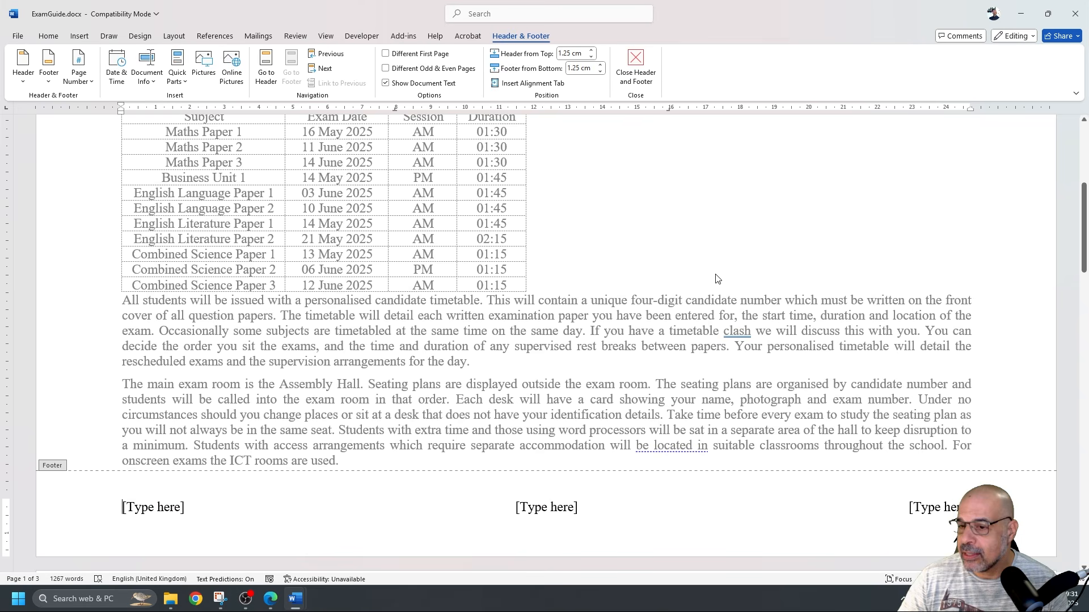
left_click(921, 507)
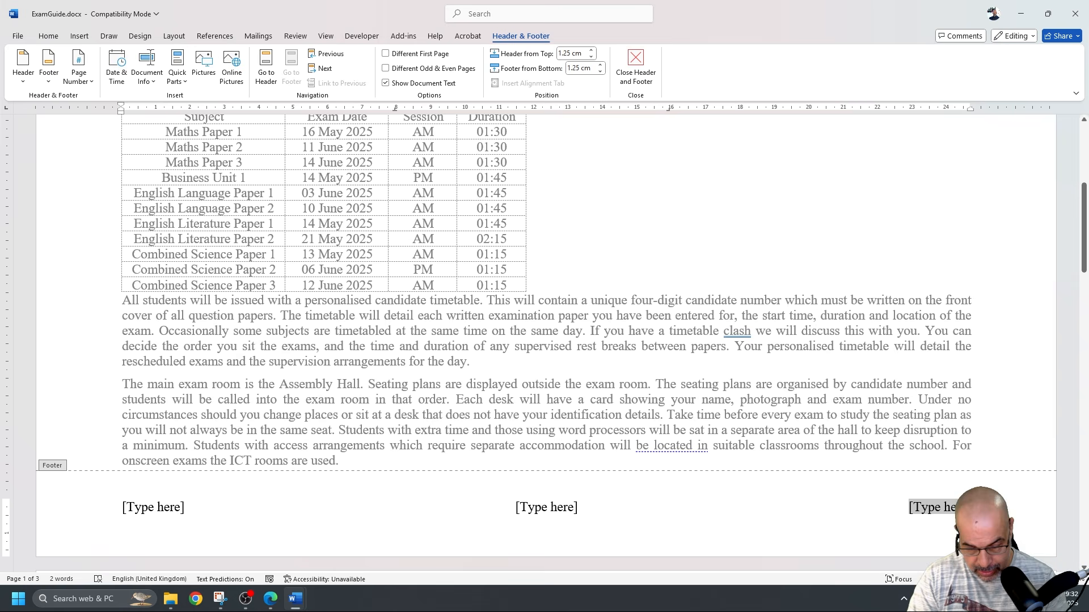
type("Produc")
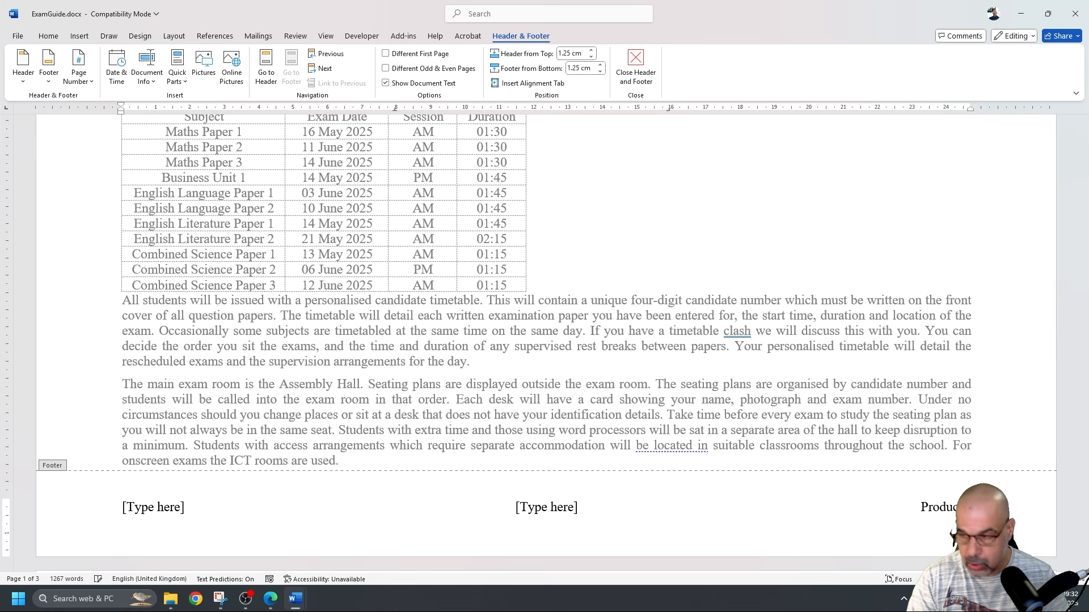
type("ed b")
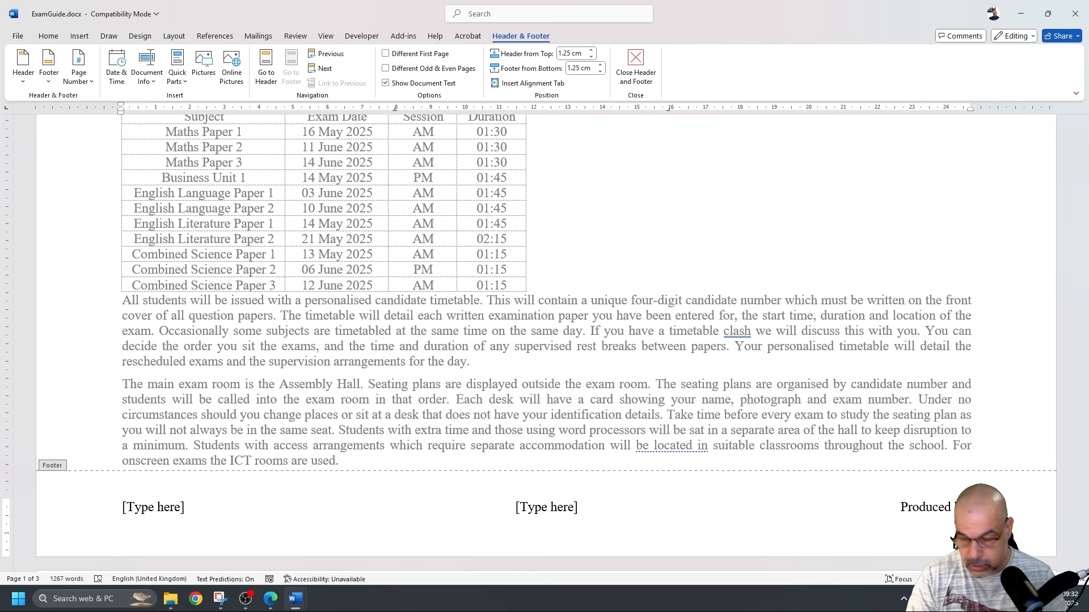
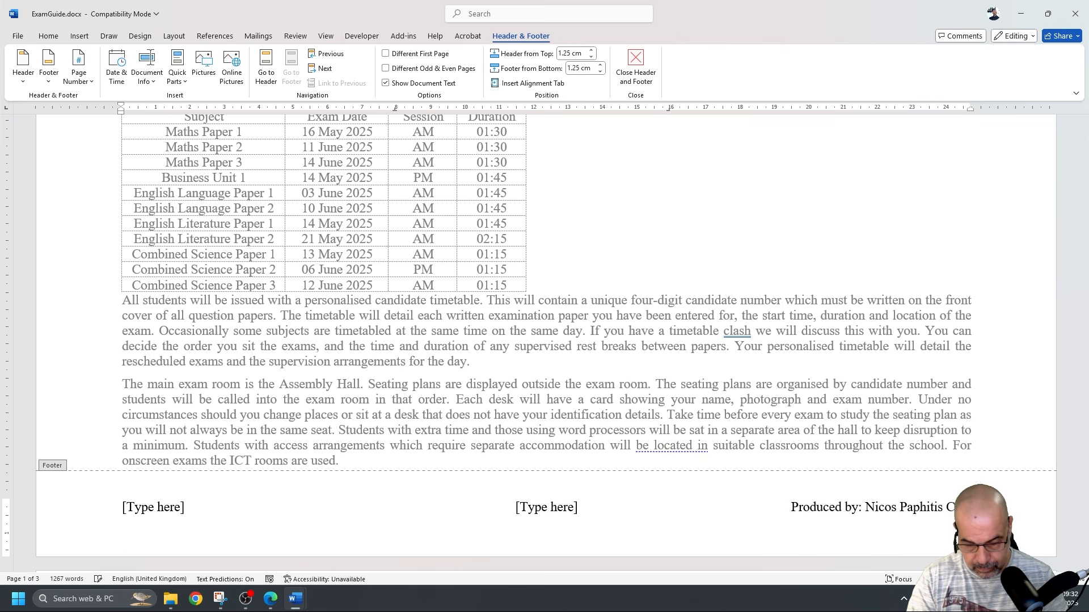
type("Y123 1234")
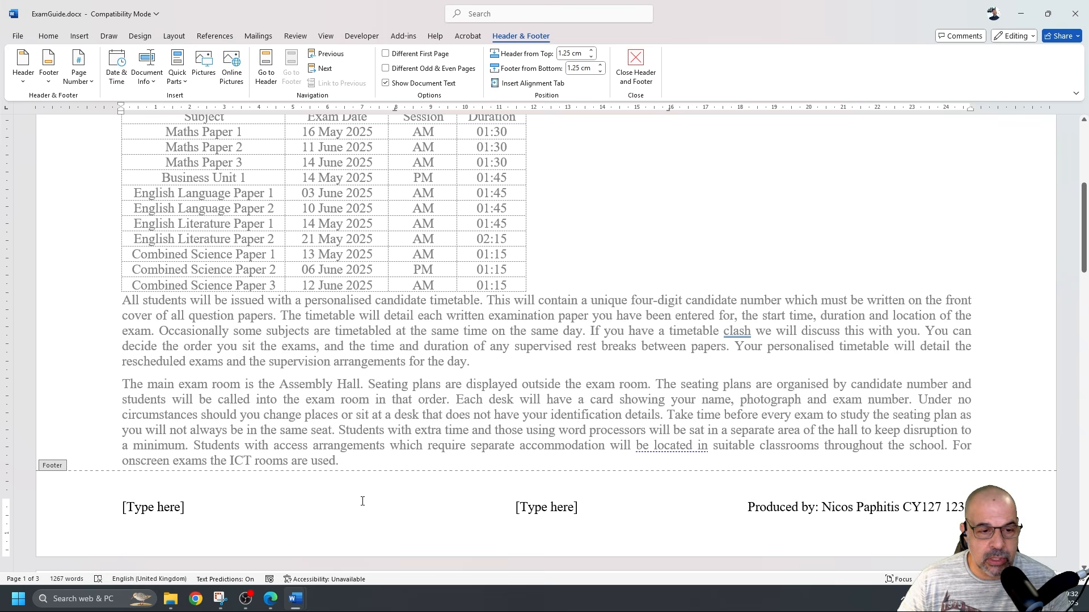
Delete the centre and left [Type here] placeholders from the footer
left_click(554, 507)
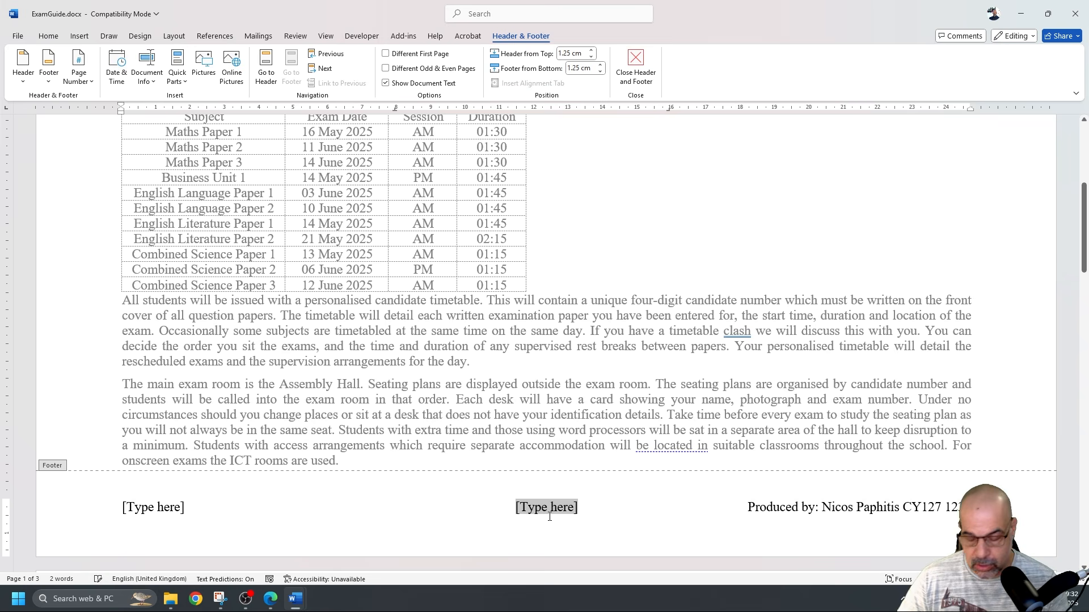
key("Delete")
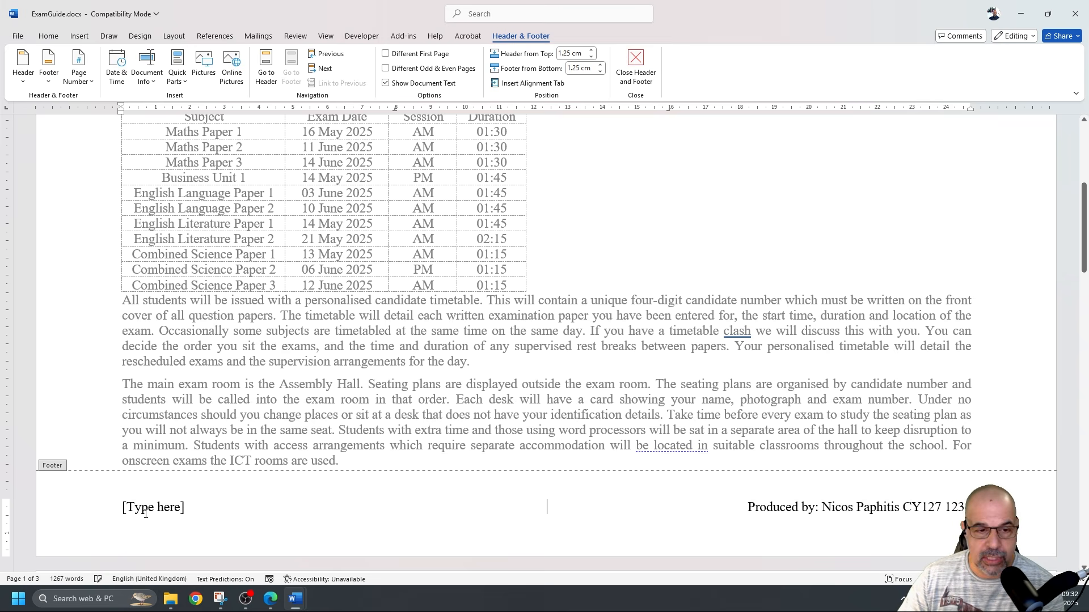
left_click(143, 509)
key("Delete")
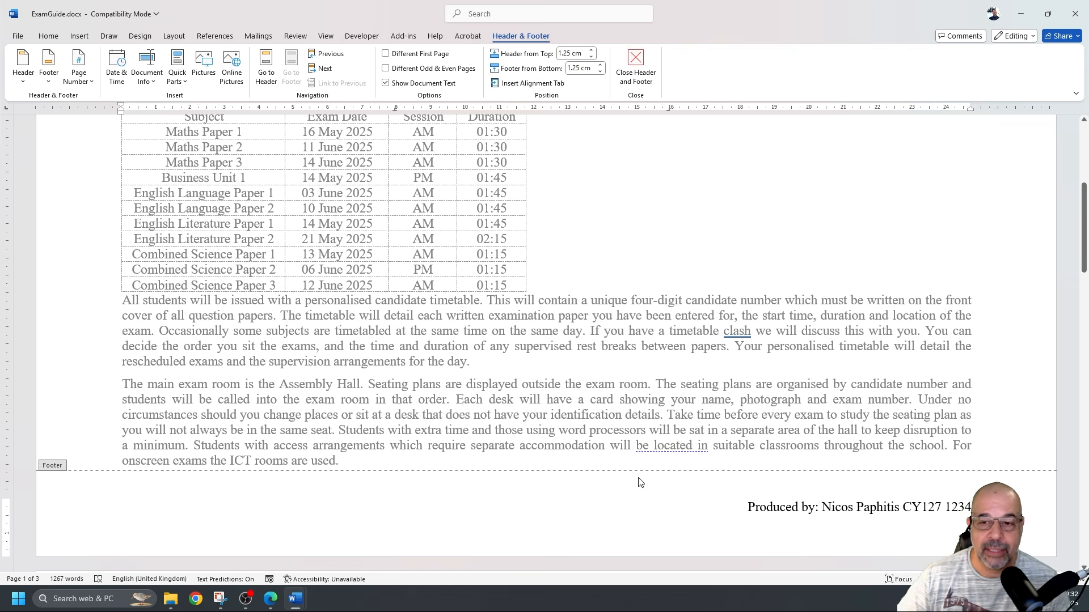
double_click(686, 270)
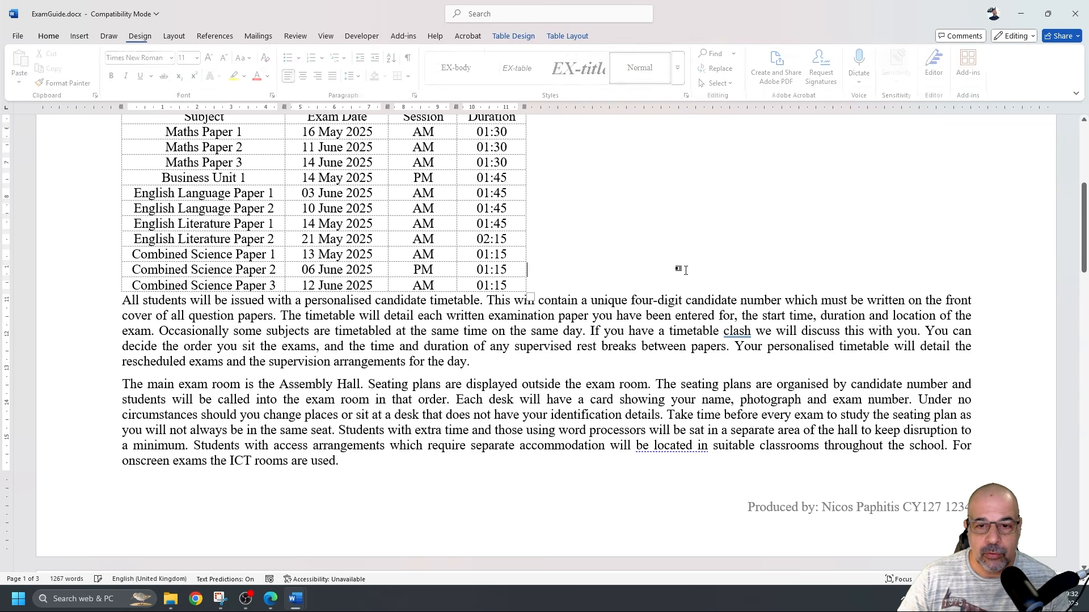
scroll(685, 270, "up", 5)
scroll(683, 274, "down", 1)
scroll(683, 274, "up", 1)
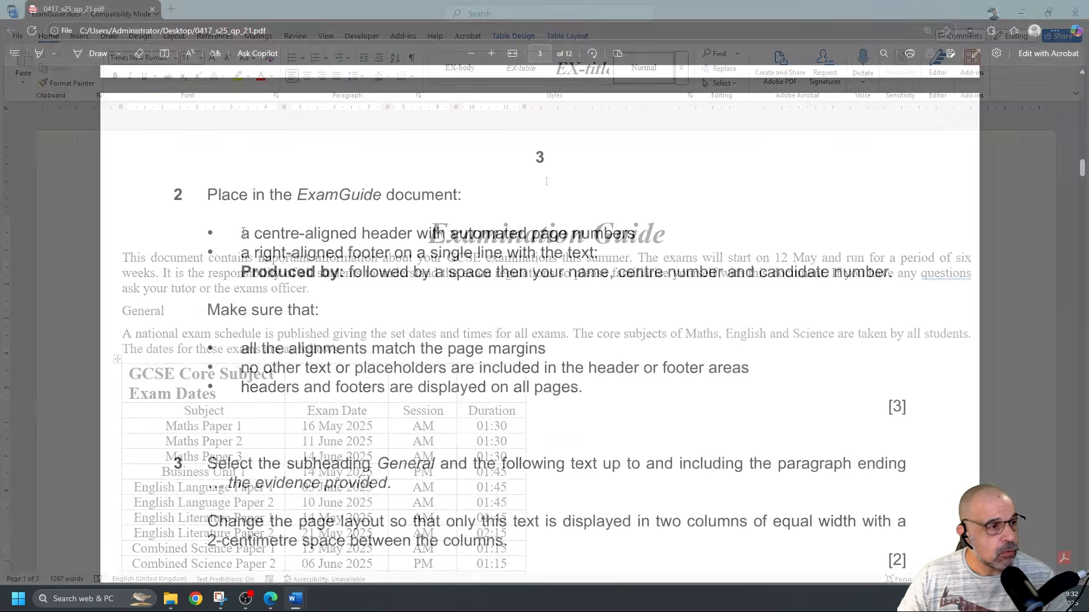
scroll(281, 348, "down", 2)
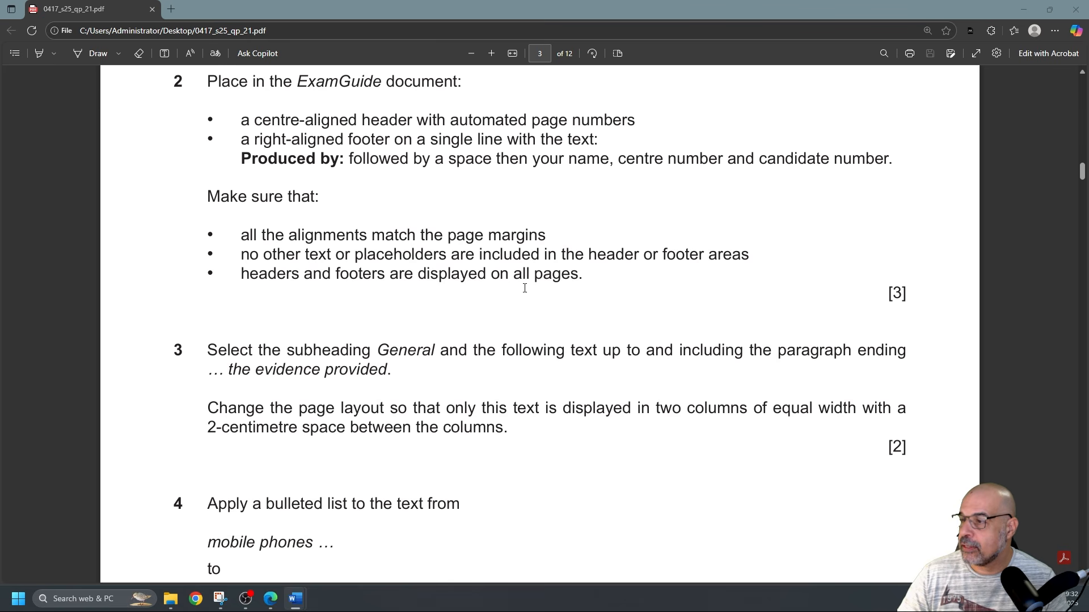
scroll(400, 279, "down", 4)
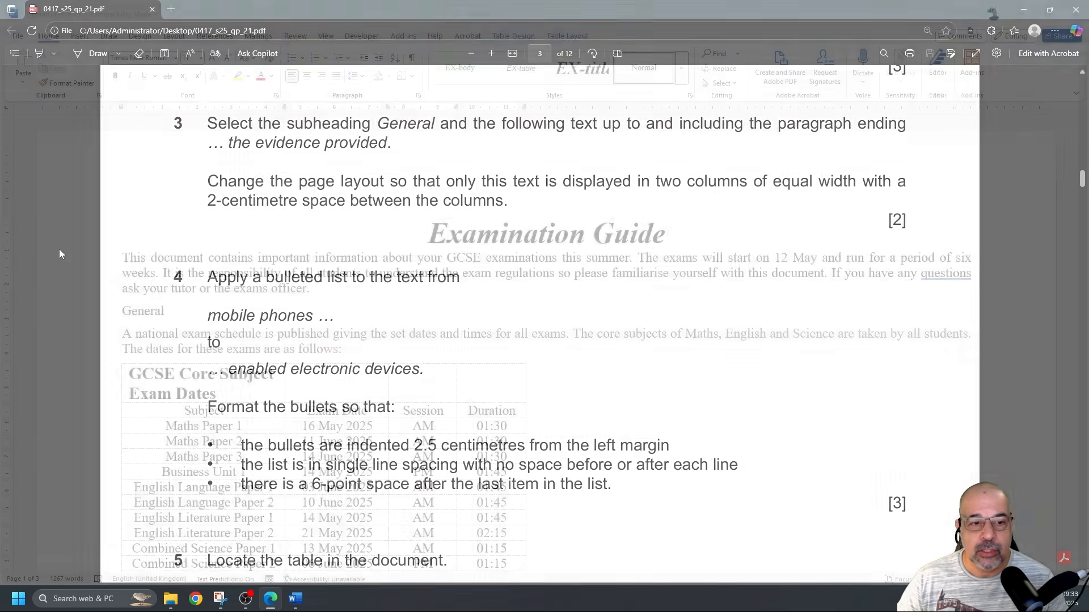
key("alt+Tab")
Scroll to the General subheading, select it briefly, then clear the selection
scroll(544, 178, "down", 3)
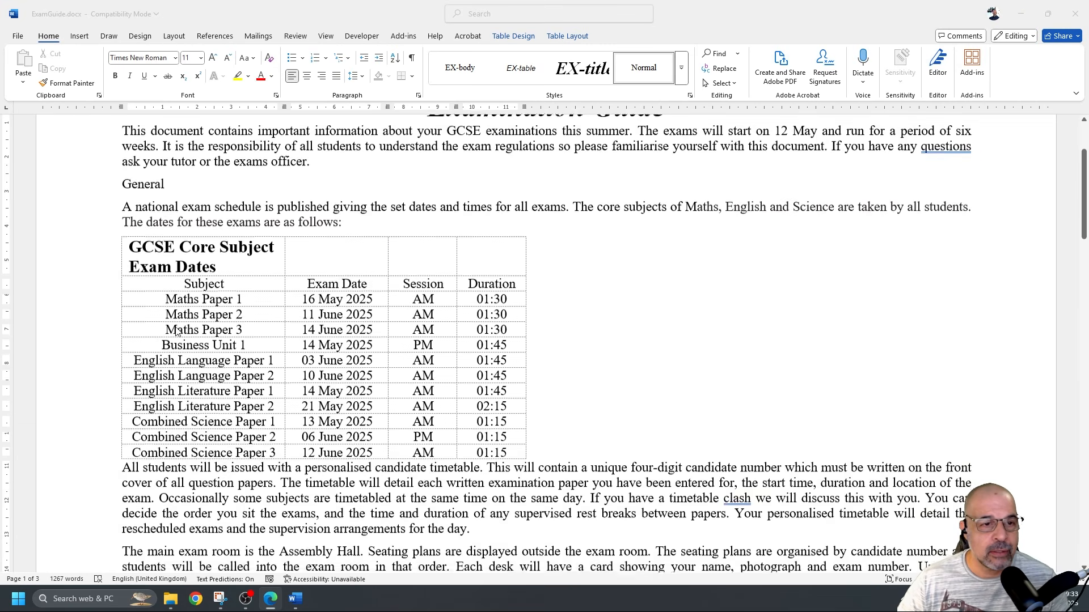
scroll(156, 244, "up", 2)
scroll(157, 243, "up", 1)
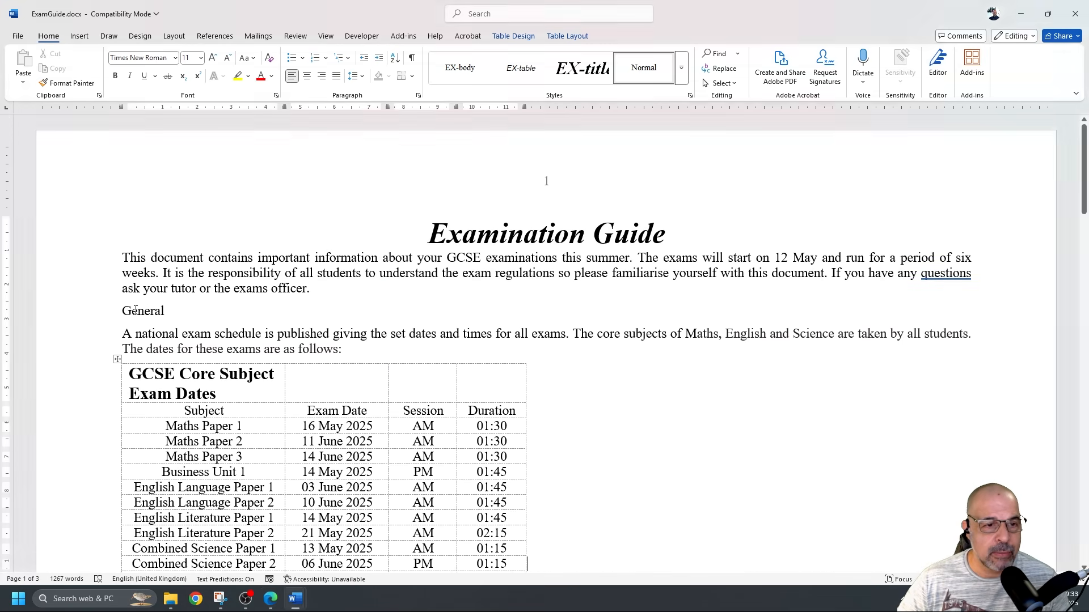
left_click_drag(119, 311, 178, 311)
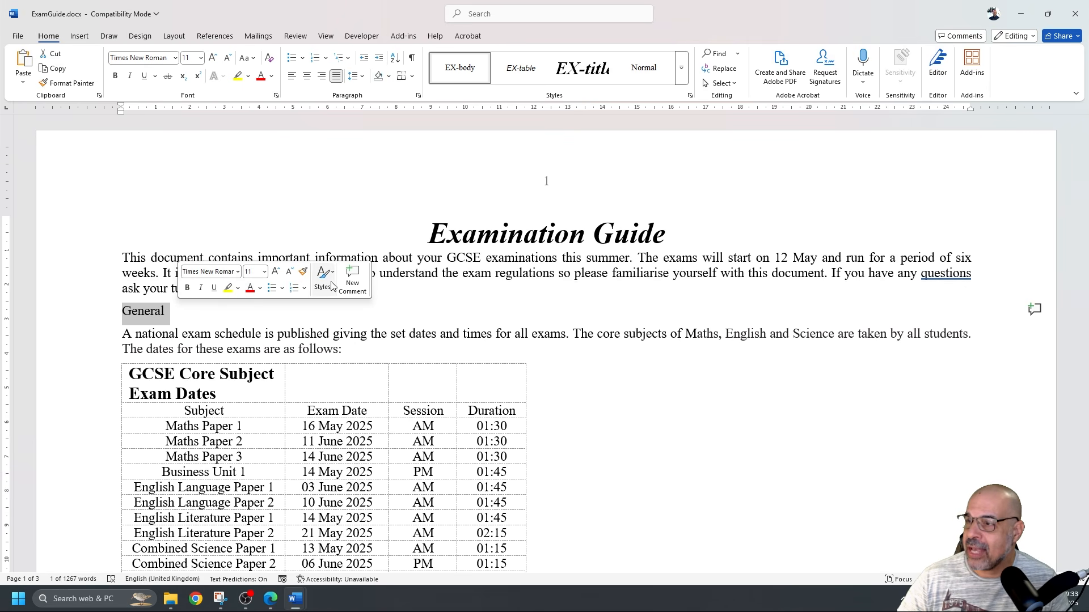
left_click(525, 301)
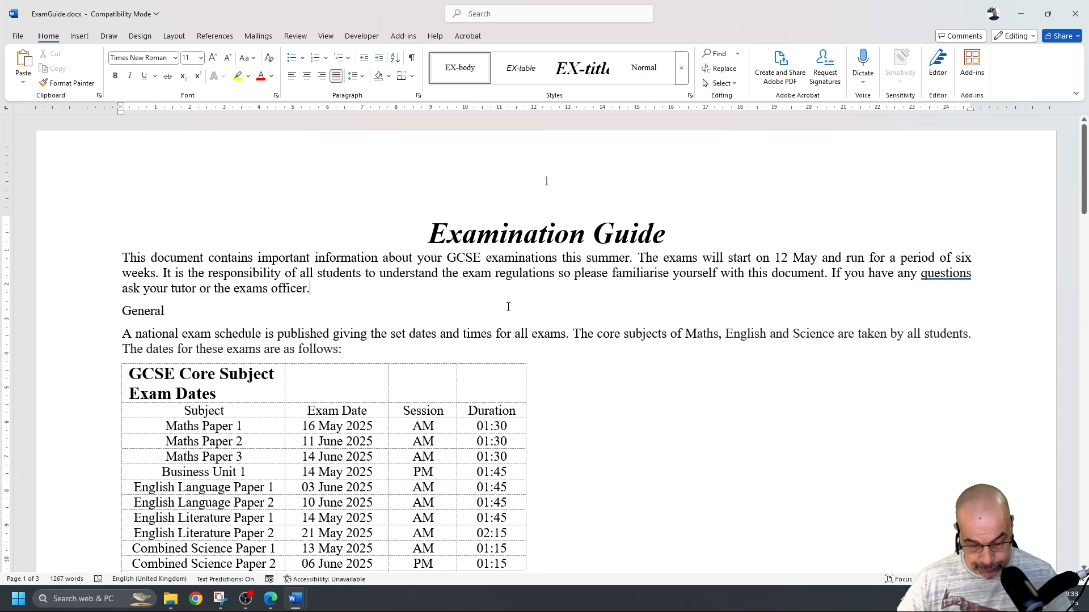
Search the document for 'evidence pro' with Ctrl+F
key("ctrl+f")
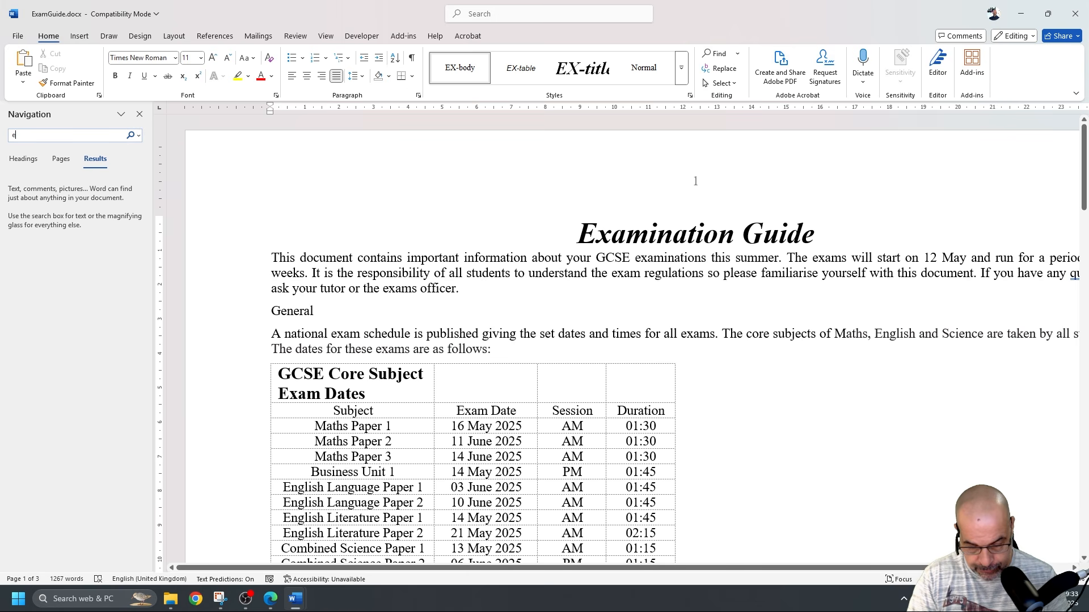
type("evidence pro")
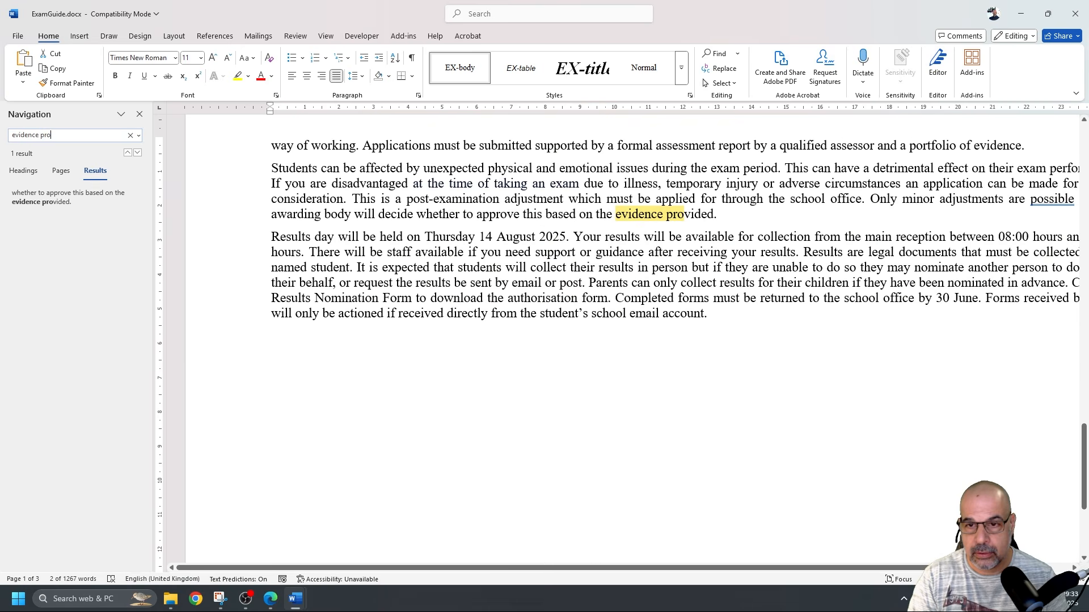
scroll(454, 305, "up", 4)
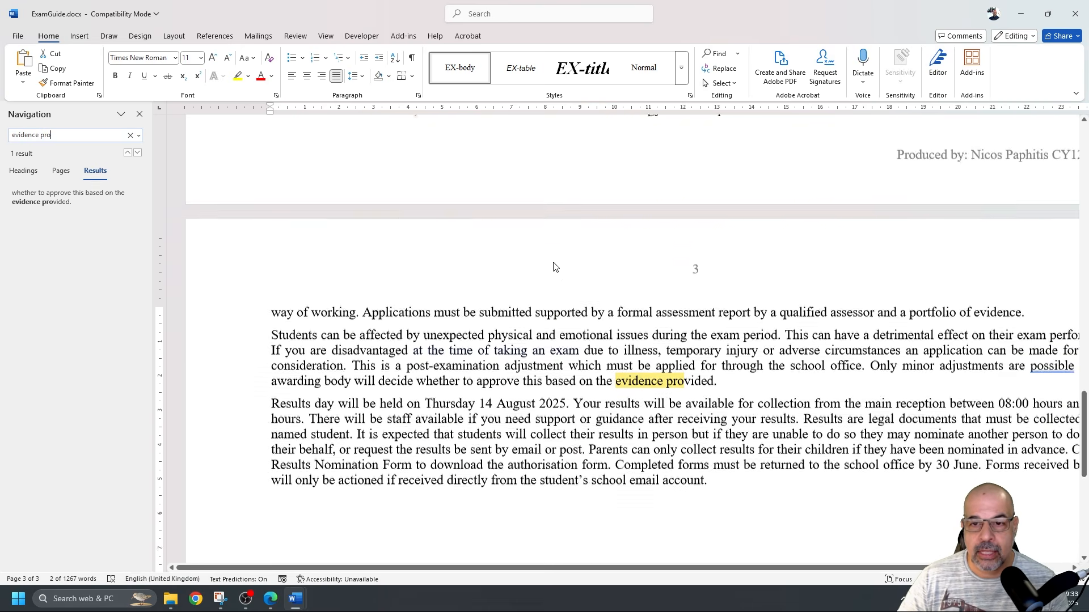
scroll(559, 268, "down", 3)
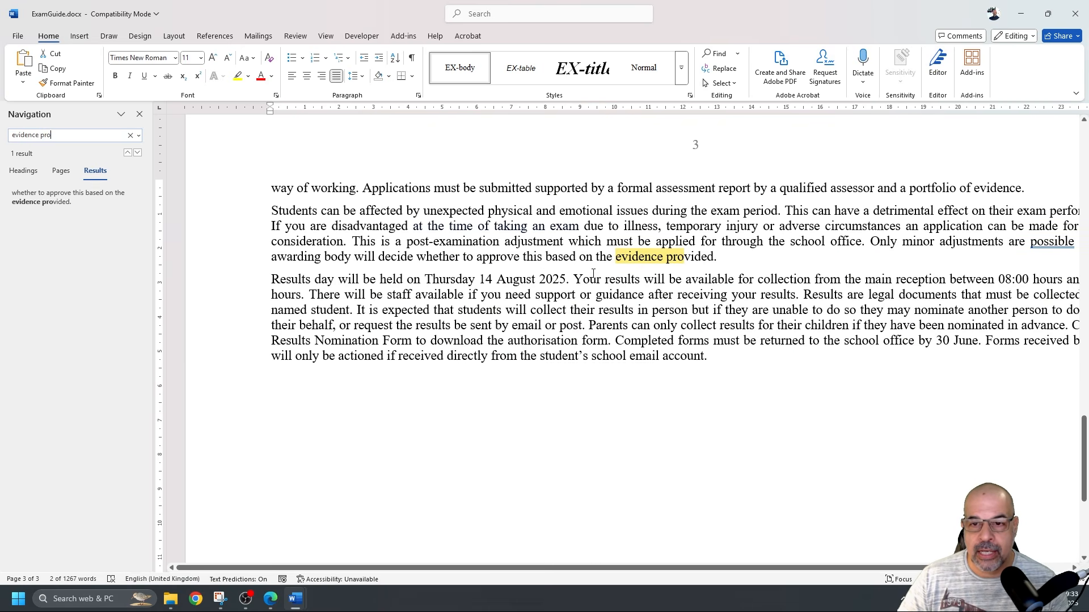
Select the text from after 'provided.' back to the start of the General subheading
left_click(725, 259)
left_click_drag(726, 259, 588, 254)
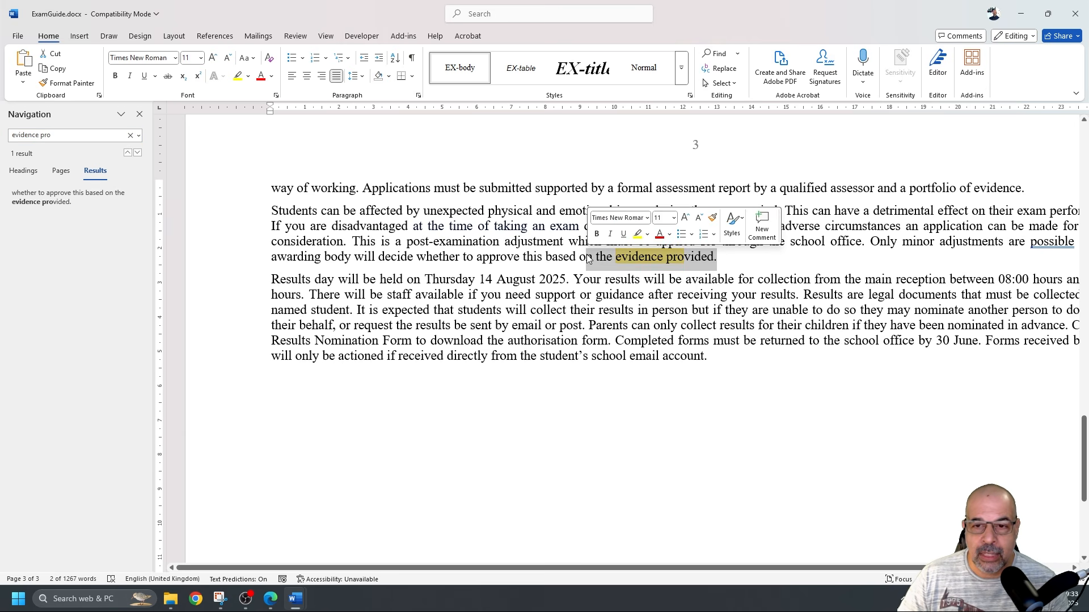
scroll(504, 326, "up", 6)
scroll(504, 326, "up", 15)
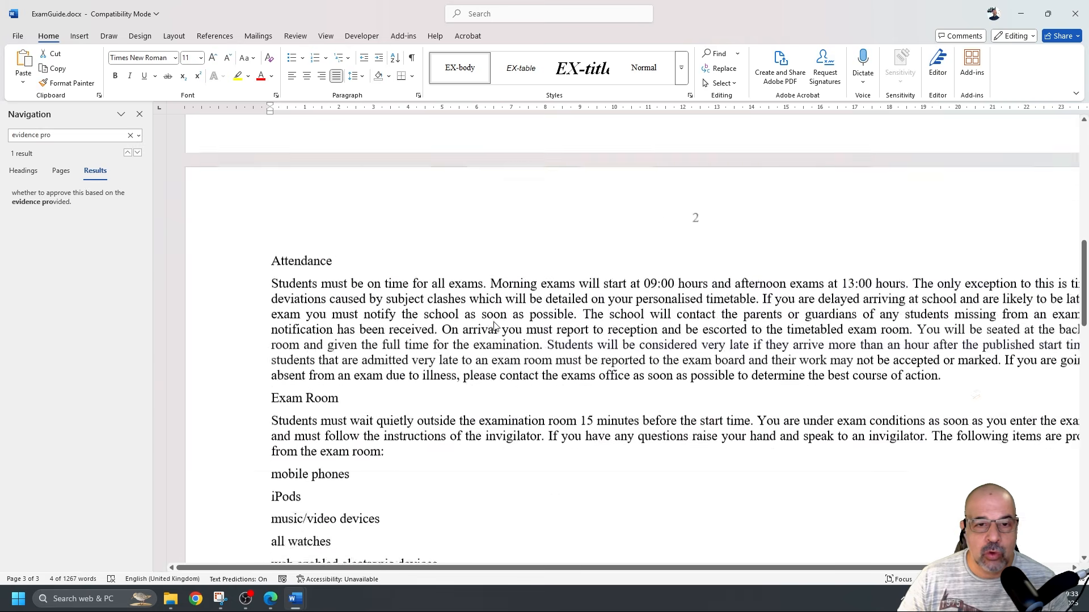
scroll(485, 322, "down", 2)
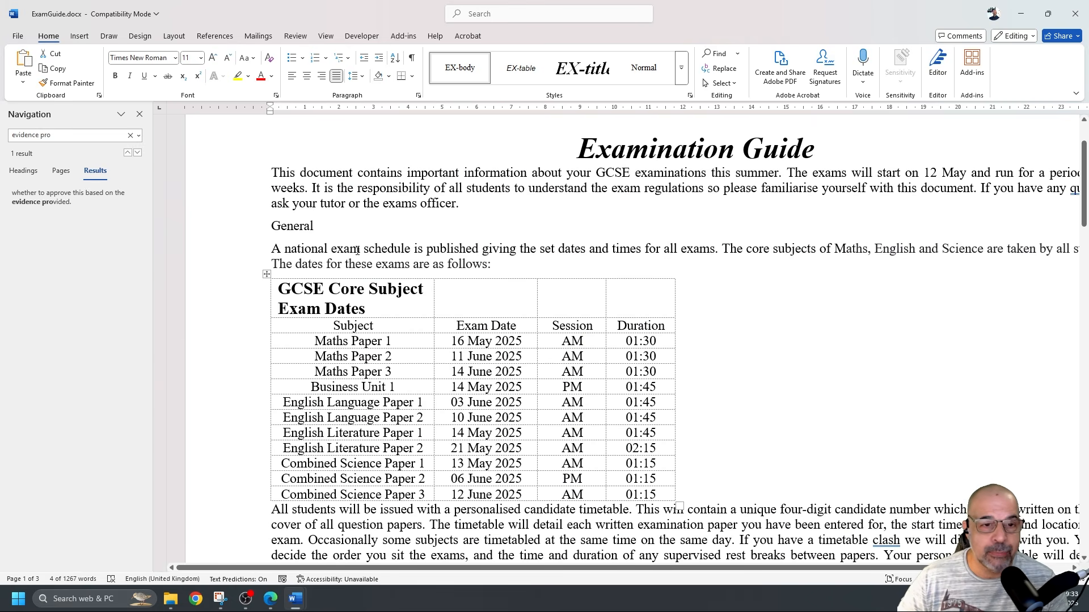
left_click(270, 224, "shift")
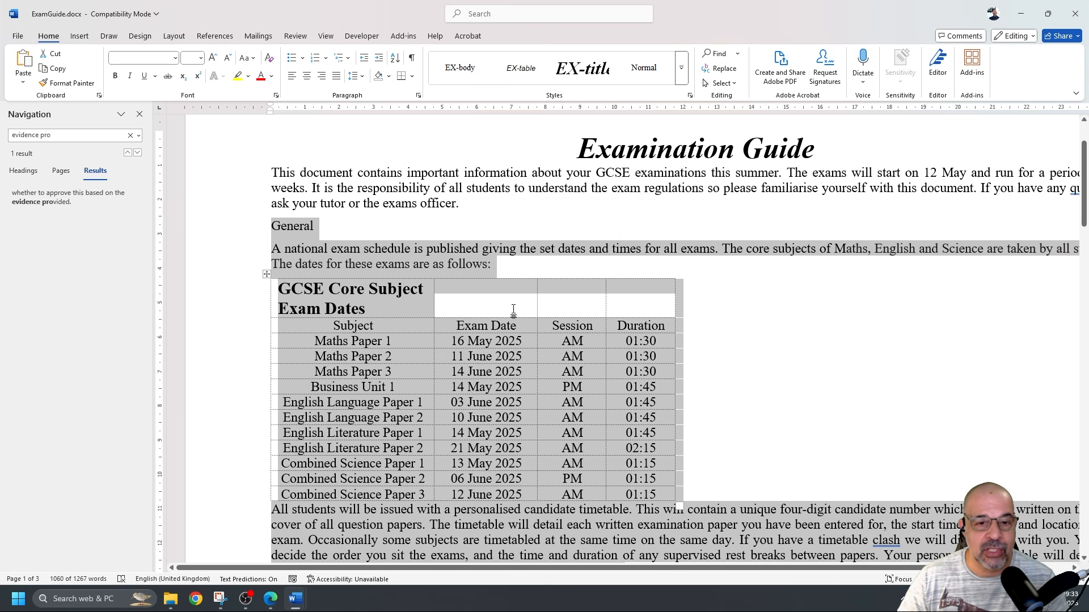
scroll(536, 301, "down", 20)
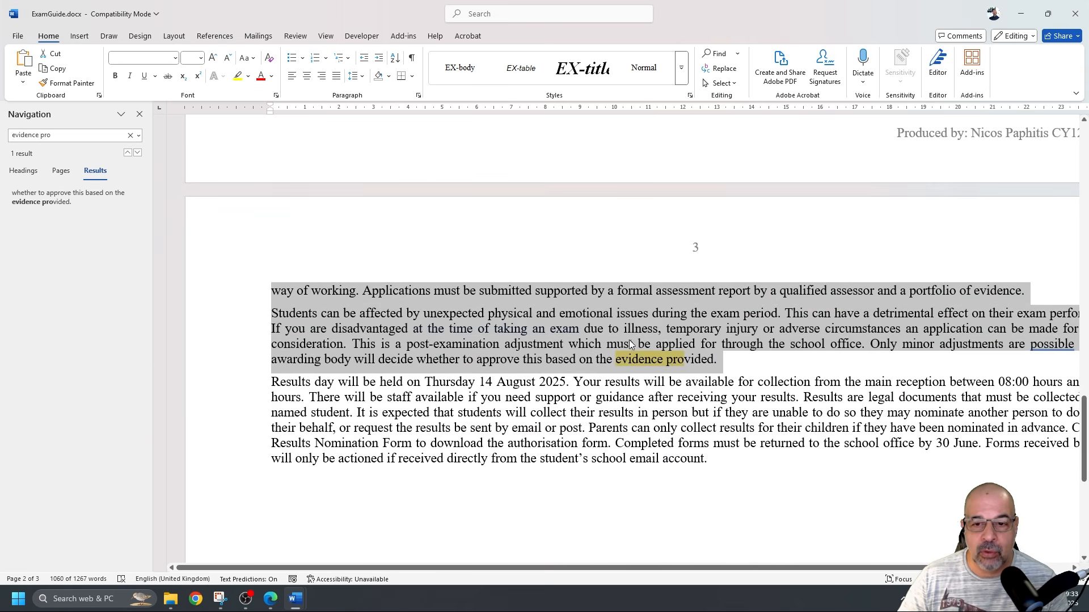
scroll(628, 339, "up", 15)
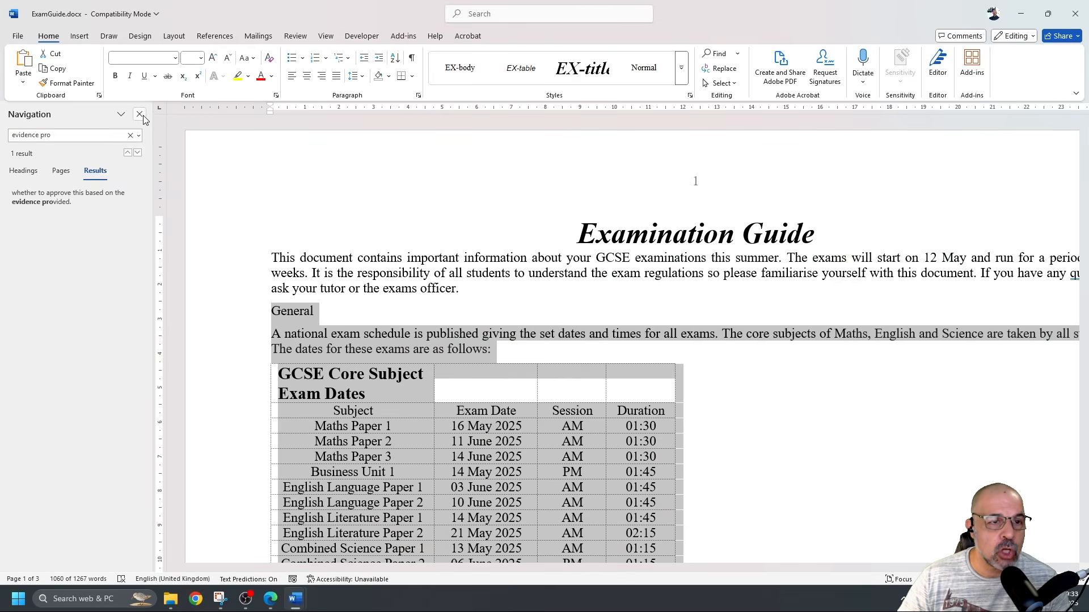
Close the Navigation pane and choose Two equal columns in Layout > Columns > More Columns
left_click(139, 116)
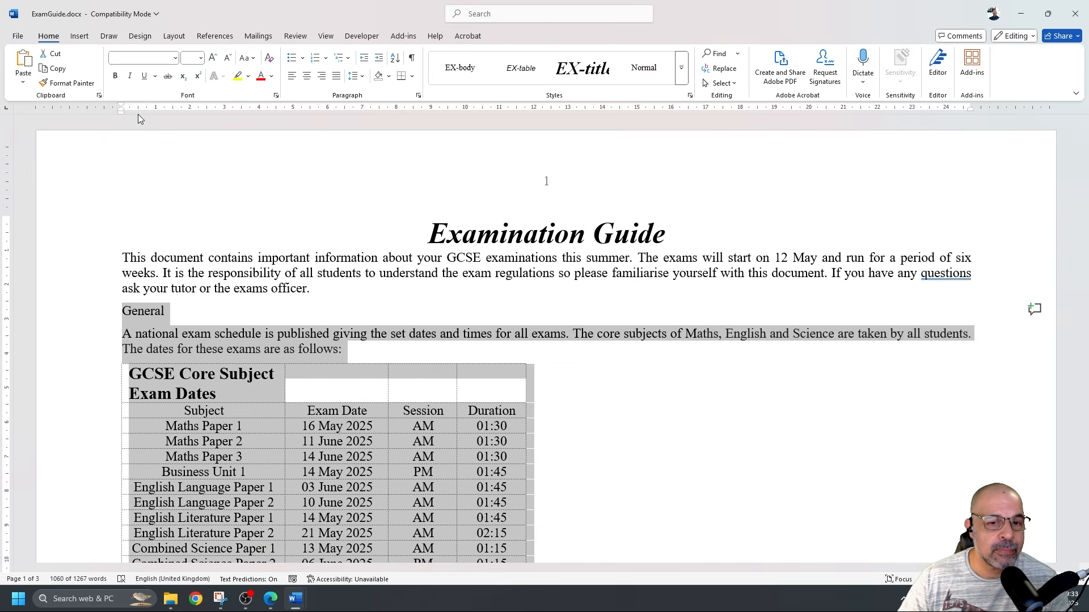
scroll(385, 287, "down", 15)
scroll(385, 287, "up", 15)
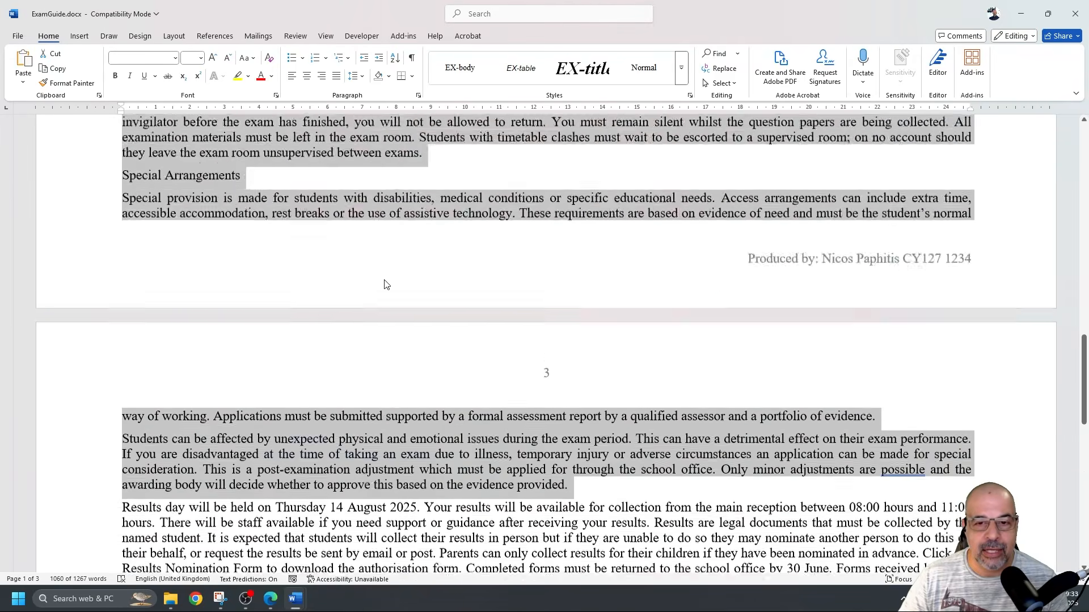
left_click(177, 37)
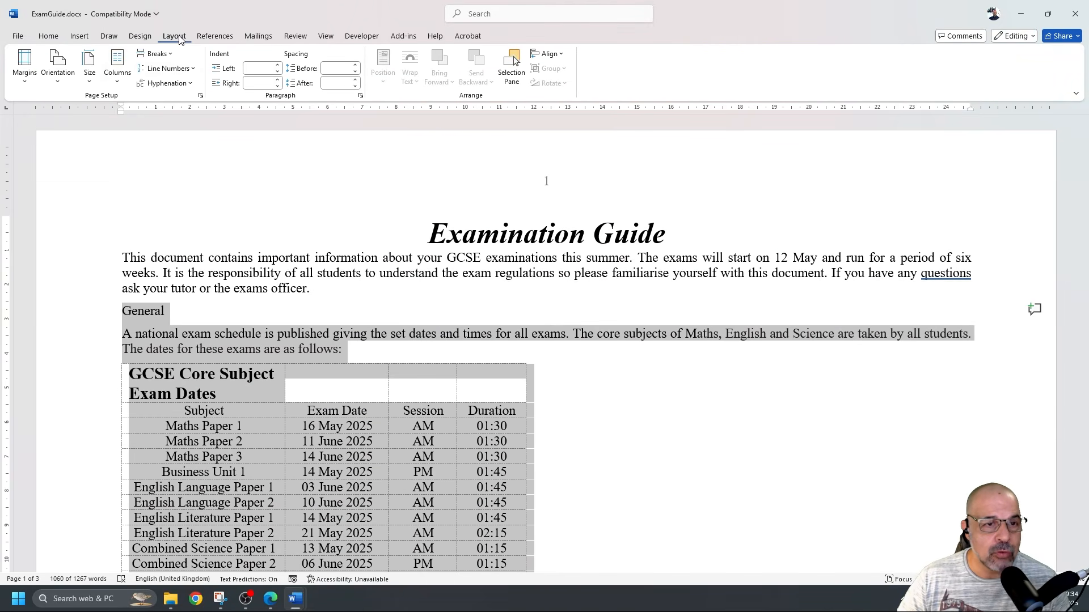
left_click(117, 84)
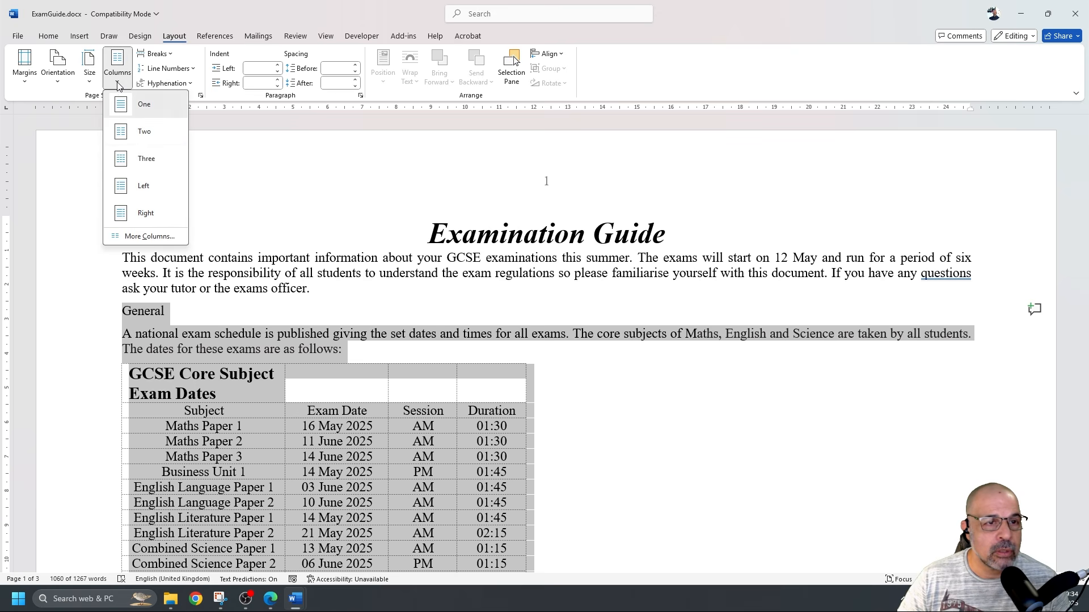
left_click(163, 241)
left_click(506, 232)
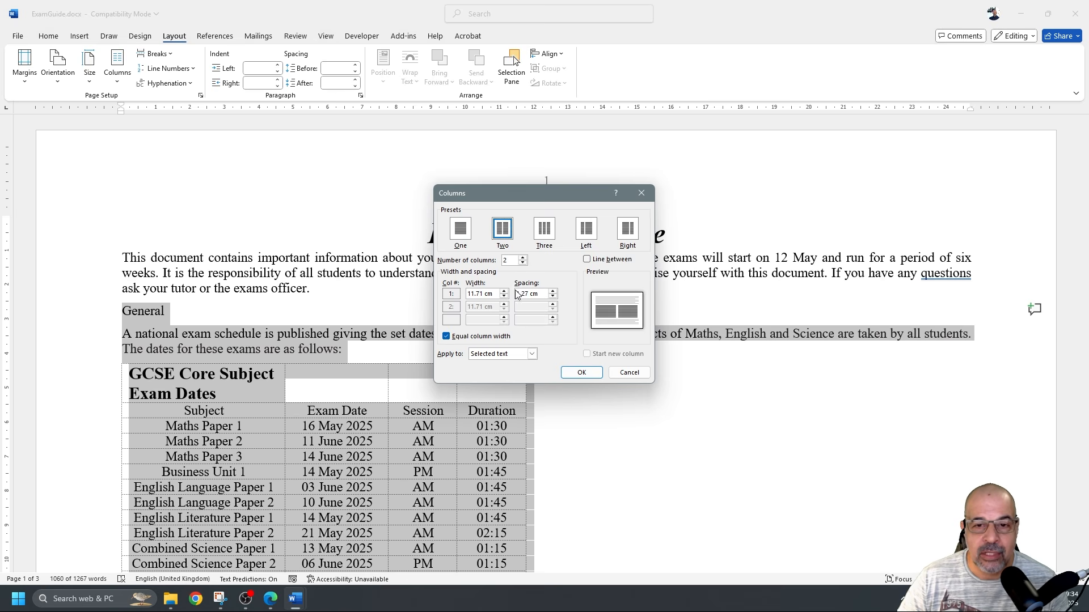
Set the spacing between the columns to 2 cm and apply the two-column layout
left_click(553, 292)
left_click(553, 292)
left_click(553, 292)
left_click(553, 292)
left_click(553, 292)
left_click(552, 292)
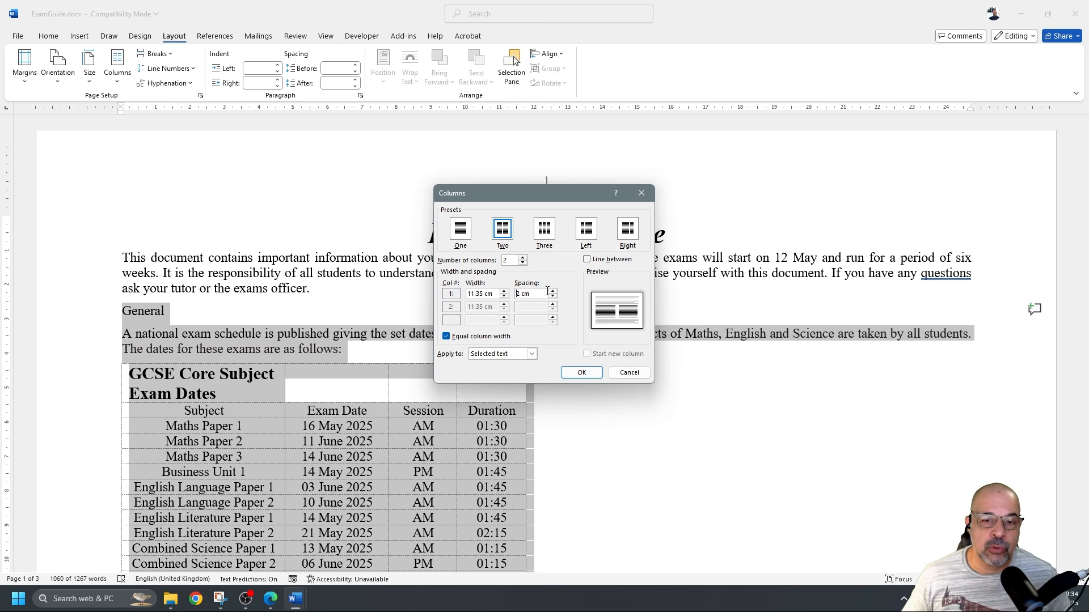
left_click_drag(538, 296, 516, 294)
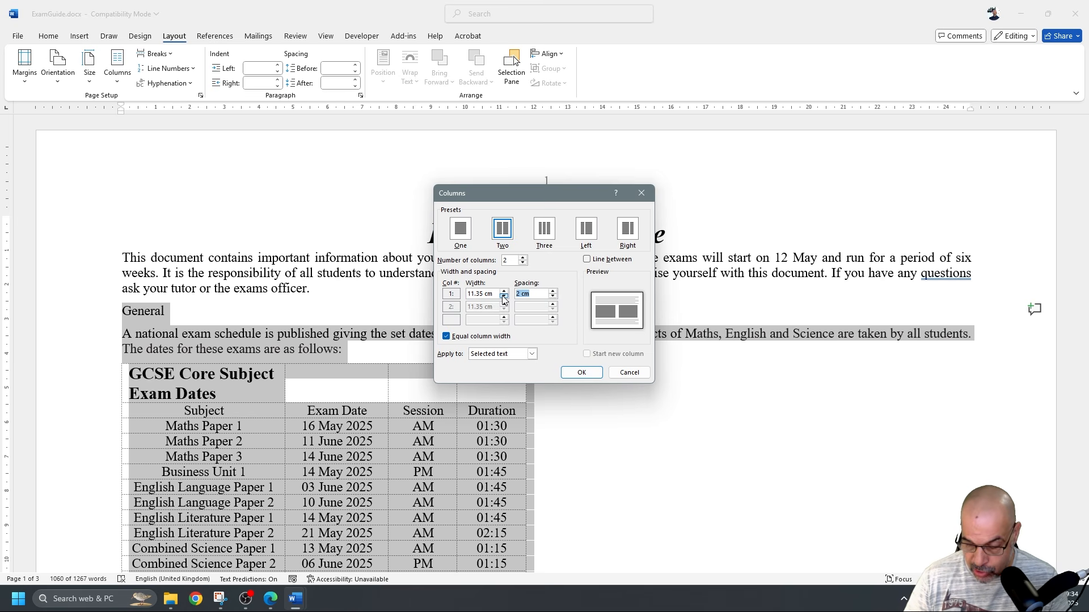
type("2")
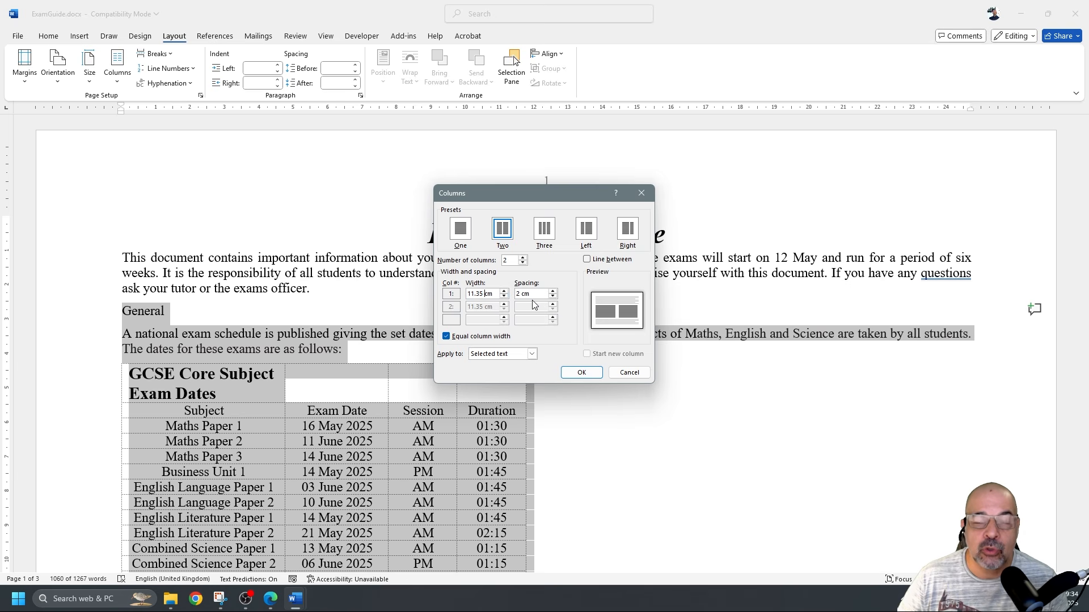
left_click_drag(537, 294, 515, 294)
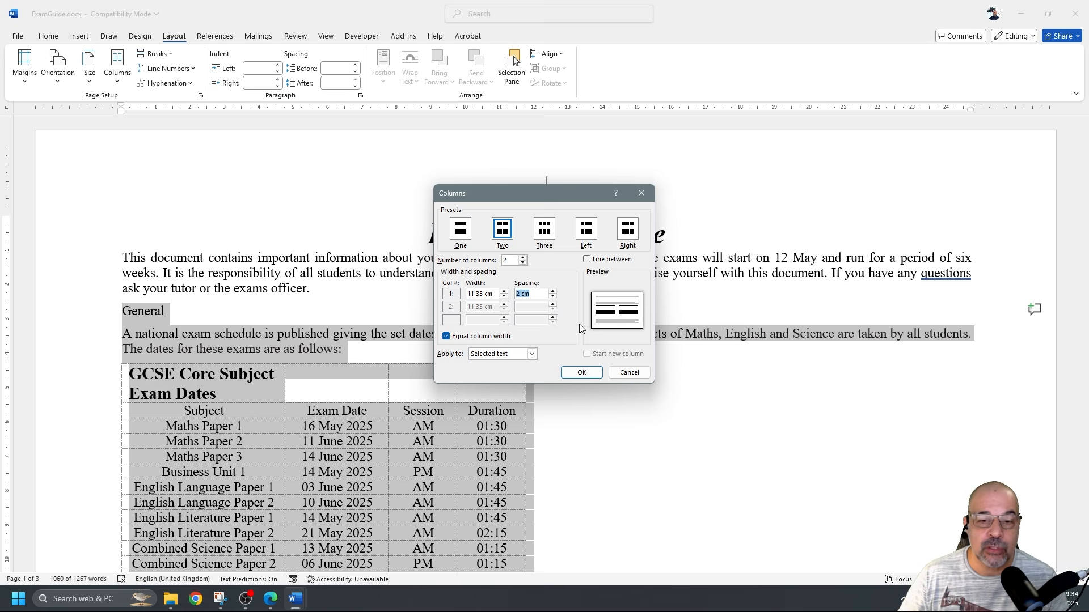
type("2")
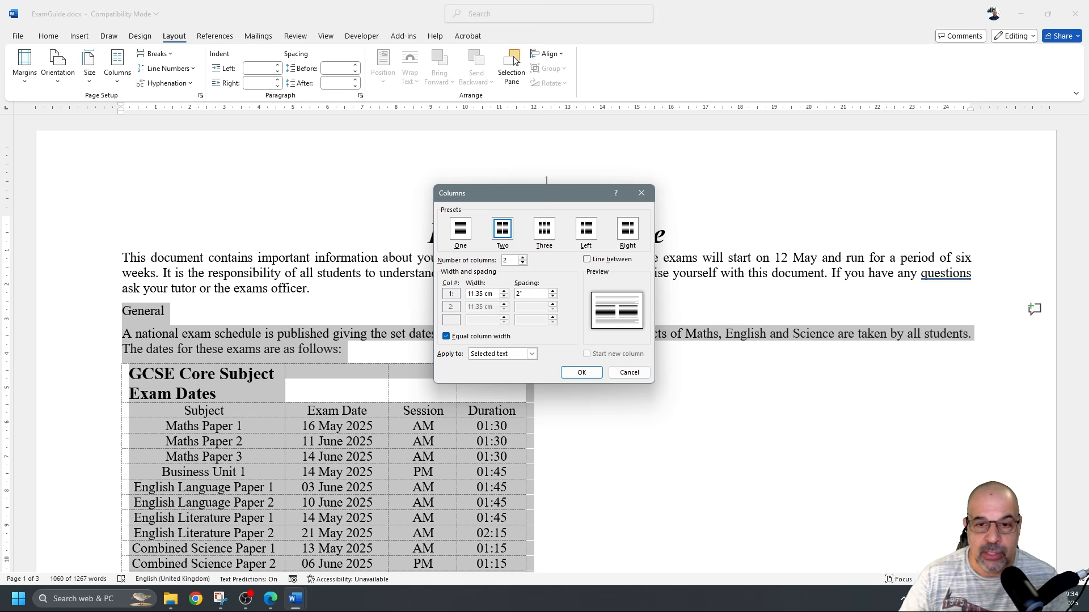
type("\"")
left_click(487, 293)
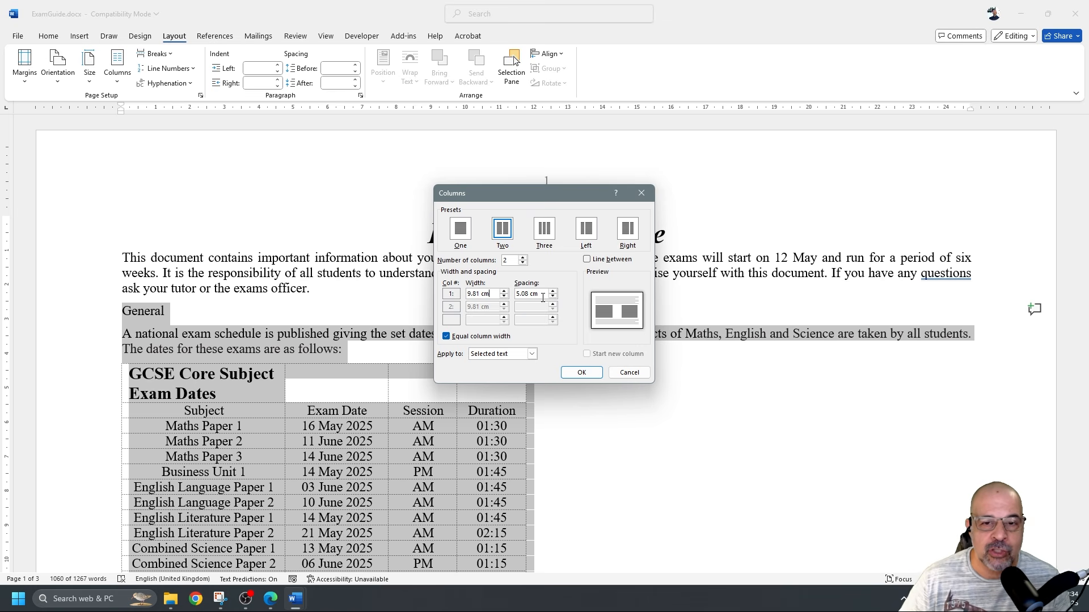
key("Tab")
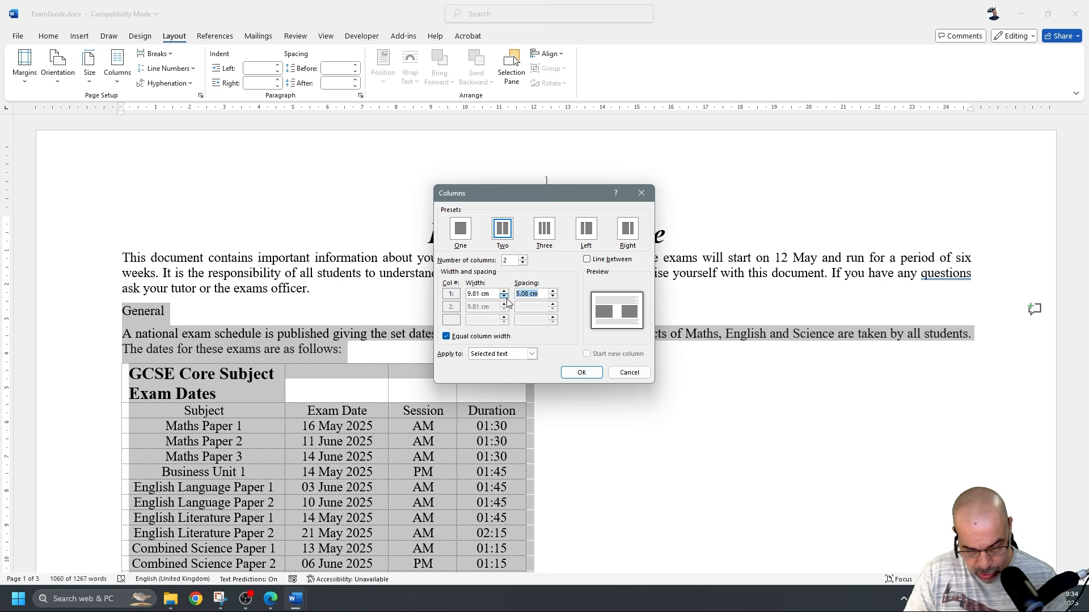
type("2")
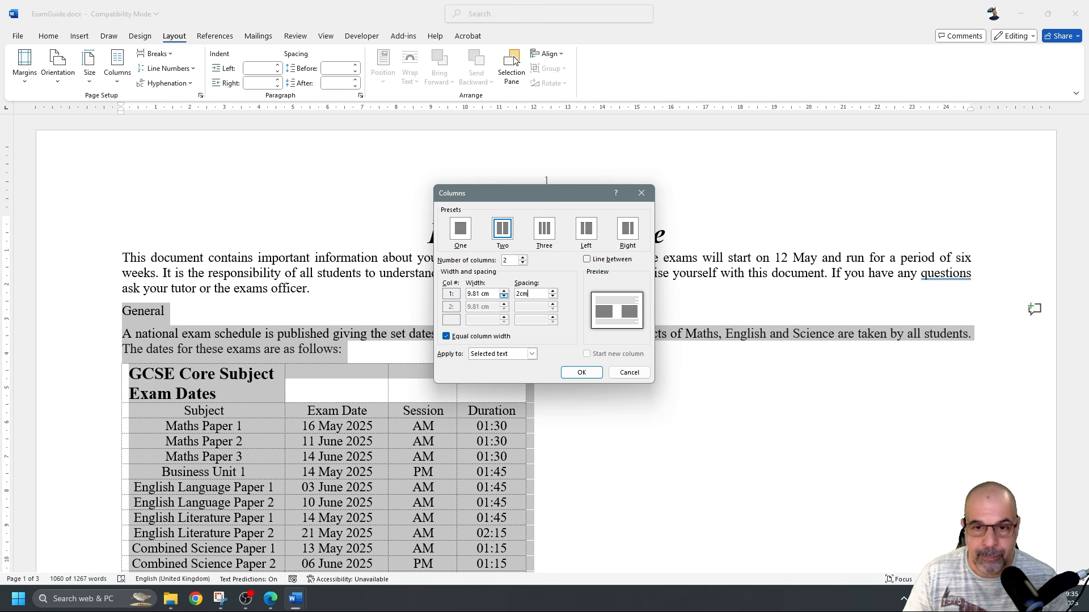
key("Return")
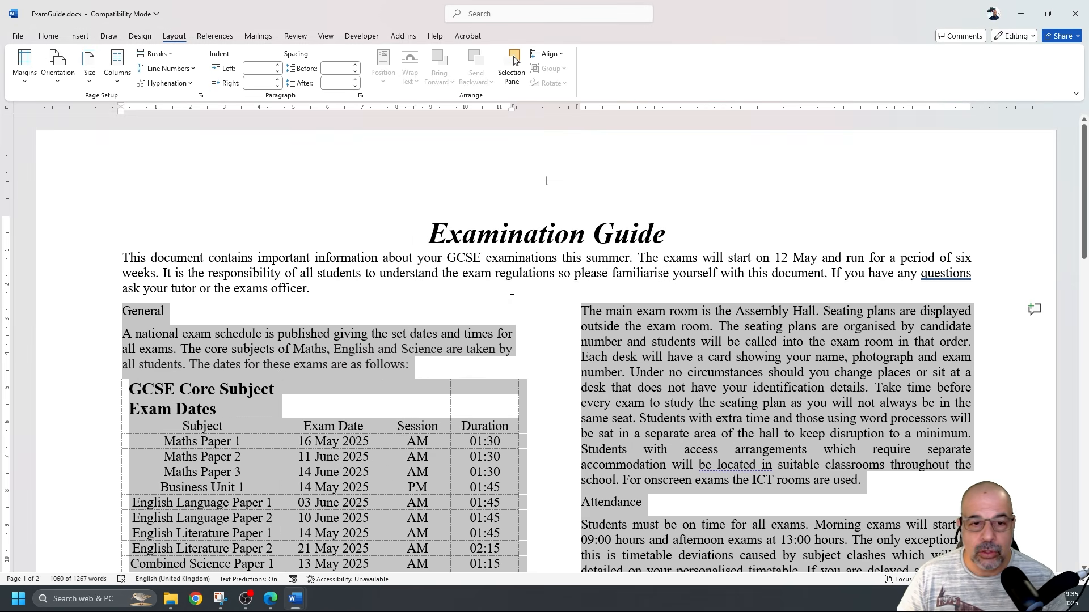
Switch to the View tab and deselect the text to check the 2 cm column gap on the ruler
scroll(508, 299, "down", 10)
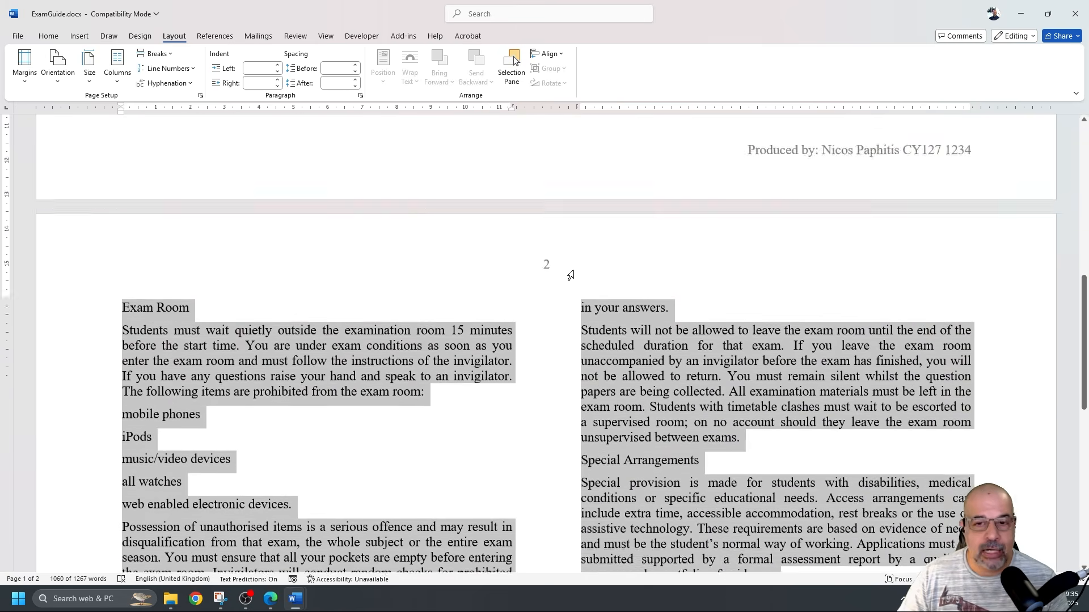
scroll(573, 276, "up", 10)
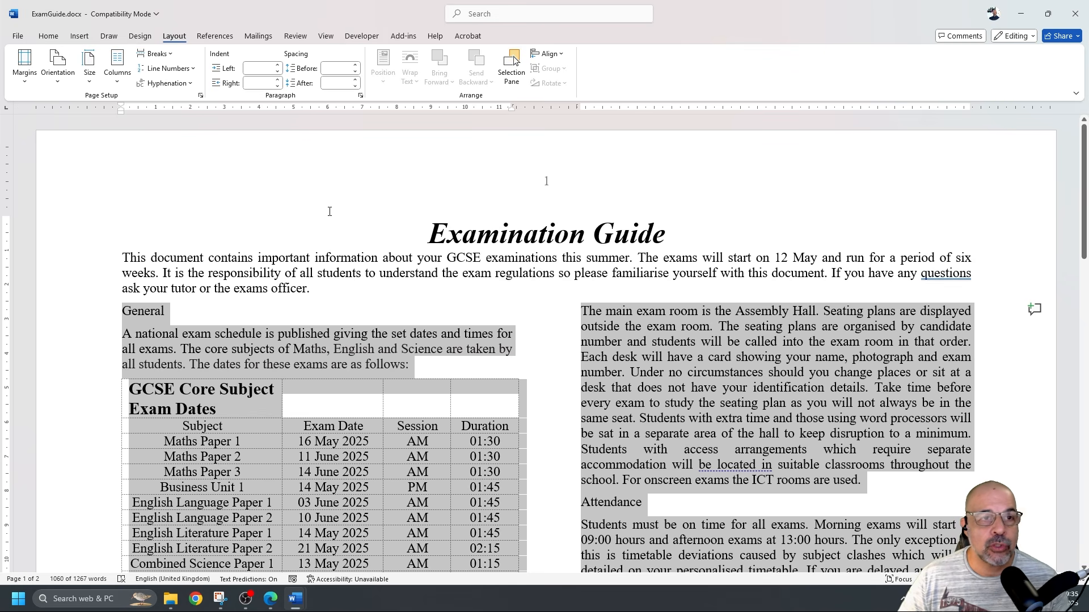
left_click(326, 36)
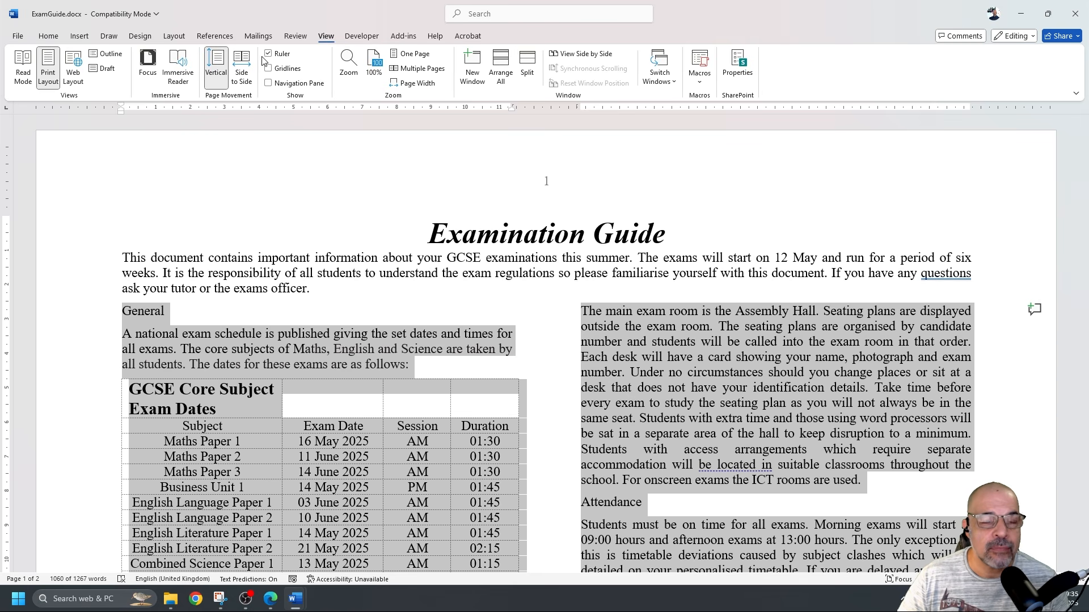
scroll(380, 130, "down", 3)
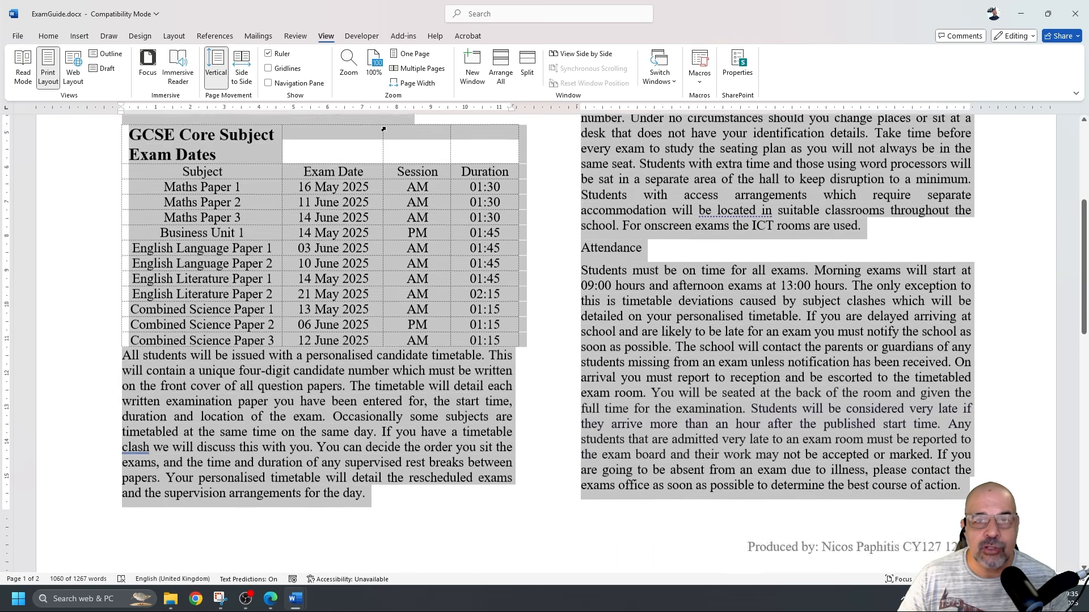
scroll(383, 129, "up", 1)
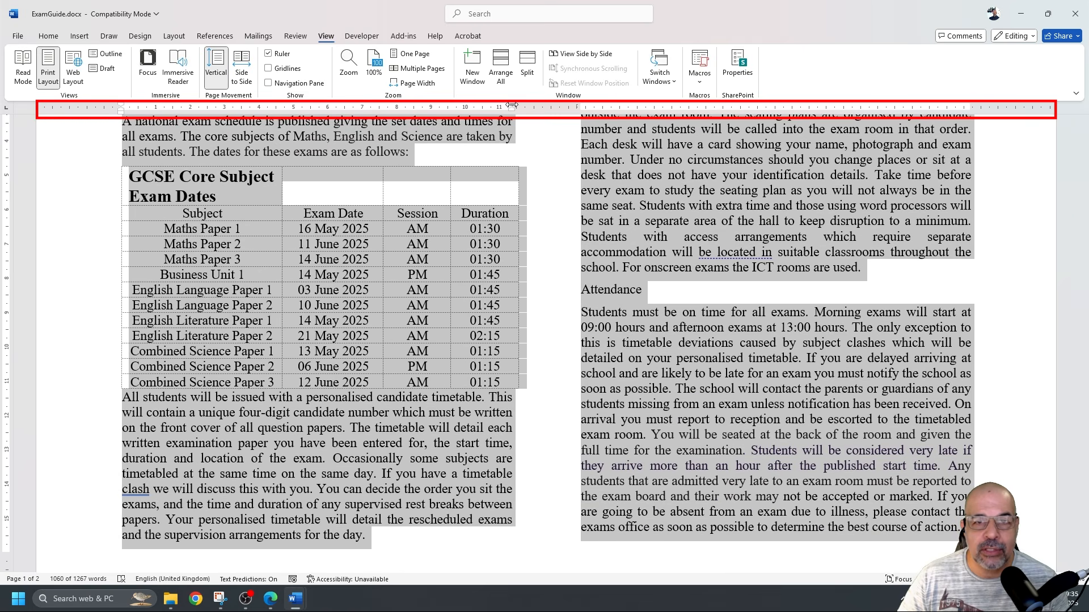
left_click(519, 139)
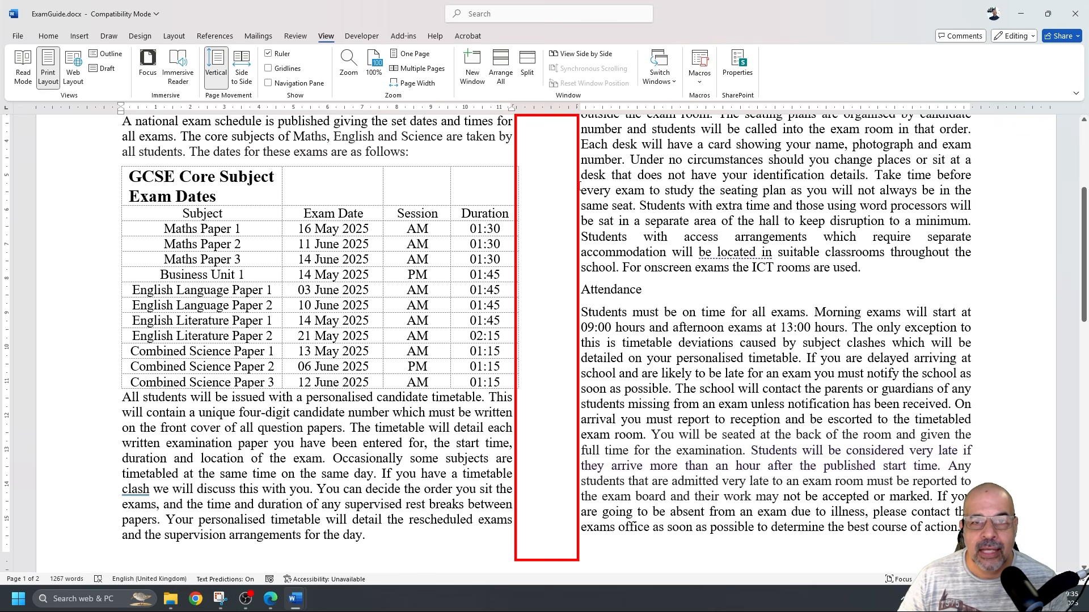
scroll(579, 186, "down", 8)
scroll(577, 183, "up", 6)
scroll(577, 183, "up", 3)
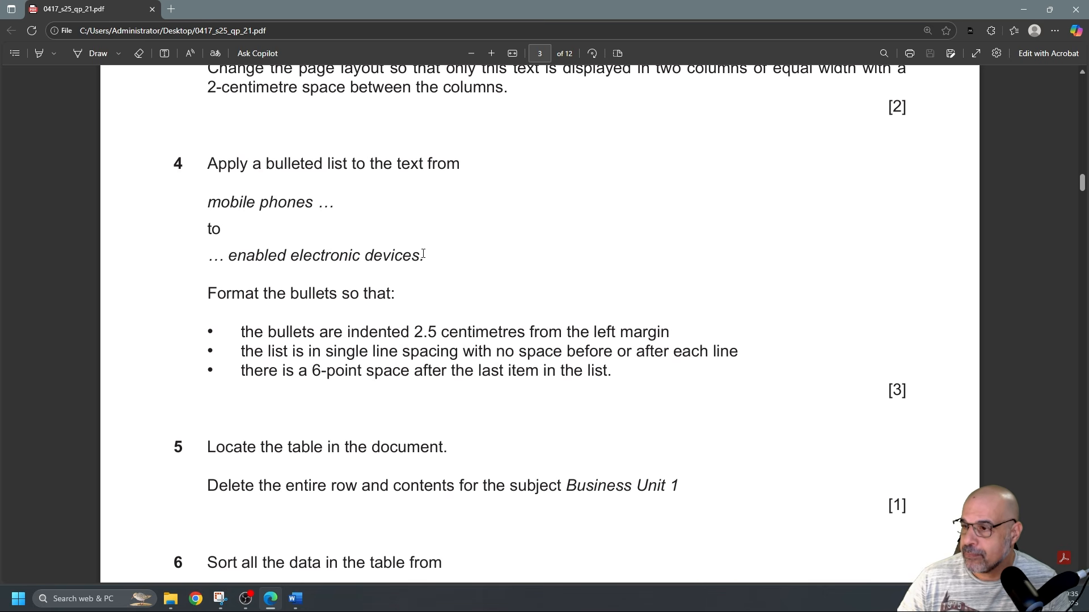
Highlight '2.5 centimetres', 'single line spacing' and '6-point space' in question 4, then return to Word
scroll(422, 257, "down", 1)
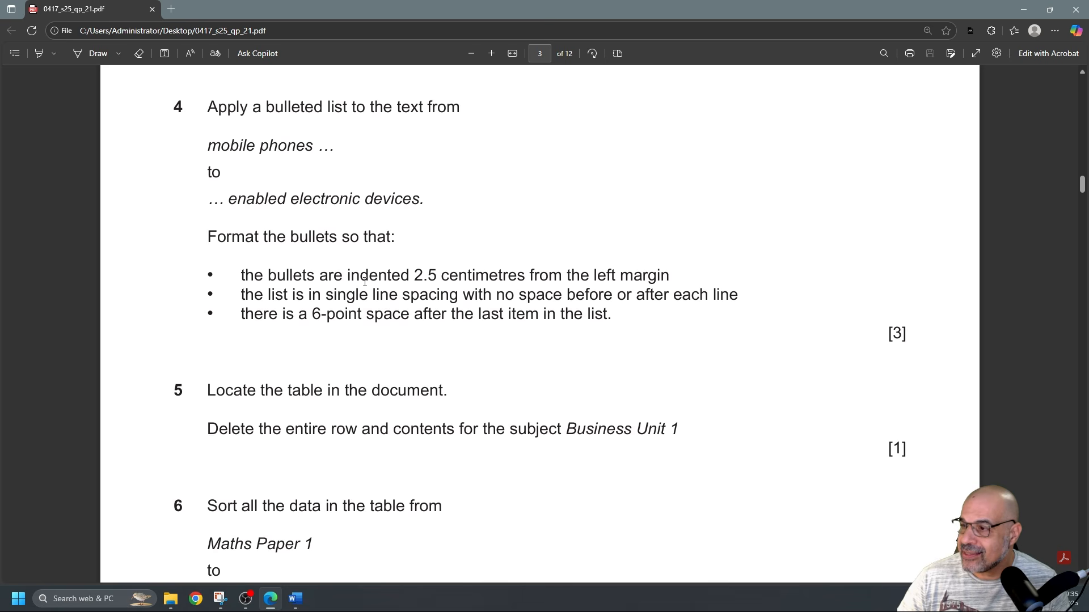
left_click_drag(414, 276, 672, 276)
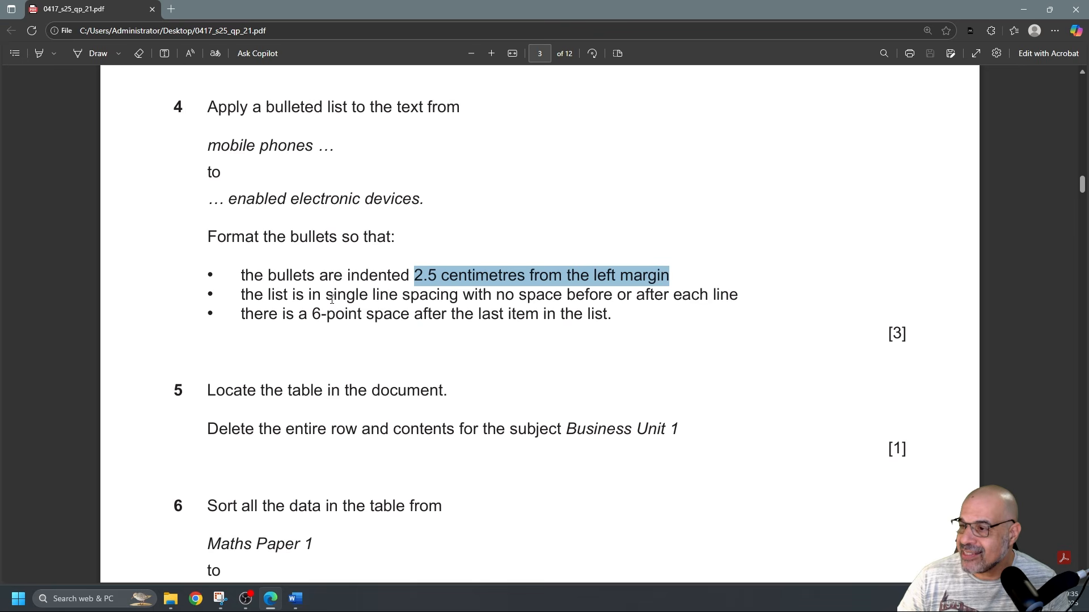
left_click(38, 53)
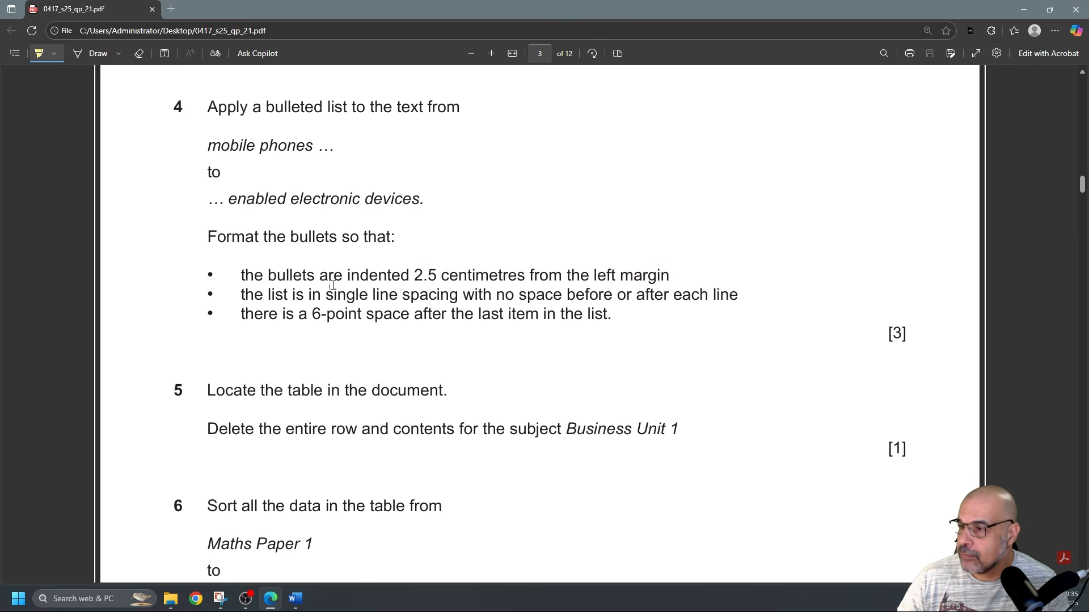
left_click_drag(414, 276, 437, 276)
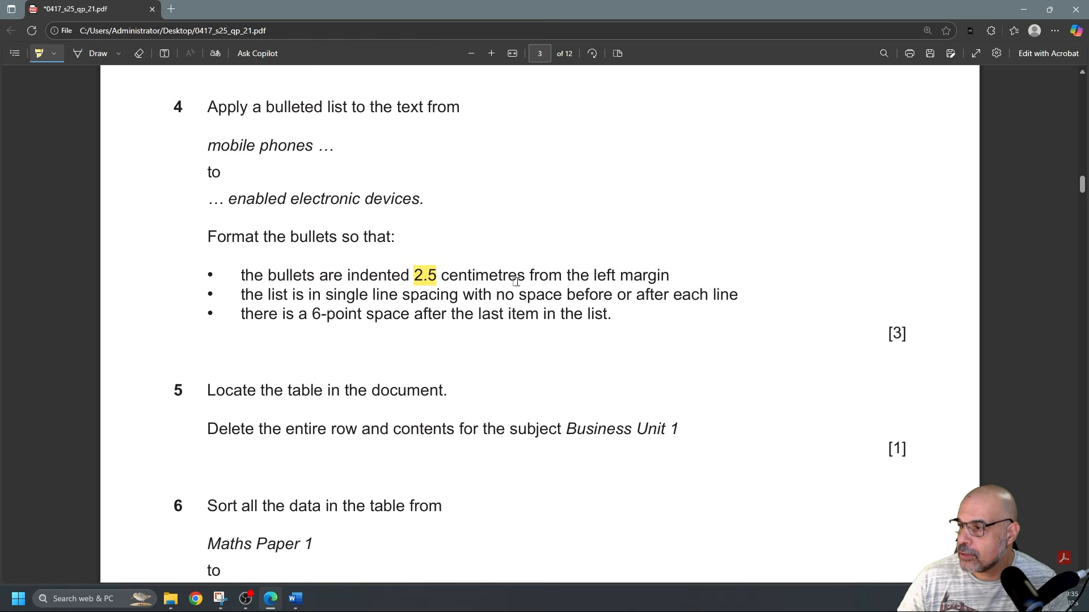
left_click_drag(525, 276, 442, 276)
mouse_move(326, 295)
left_mouse_down()
mouse_move(730, 301)
mouse_move(718, 305)
left_mouse_up()
left_click_drag(316, 314, 635, 328)
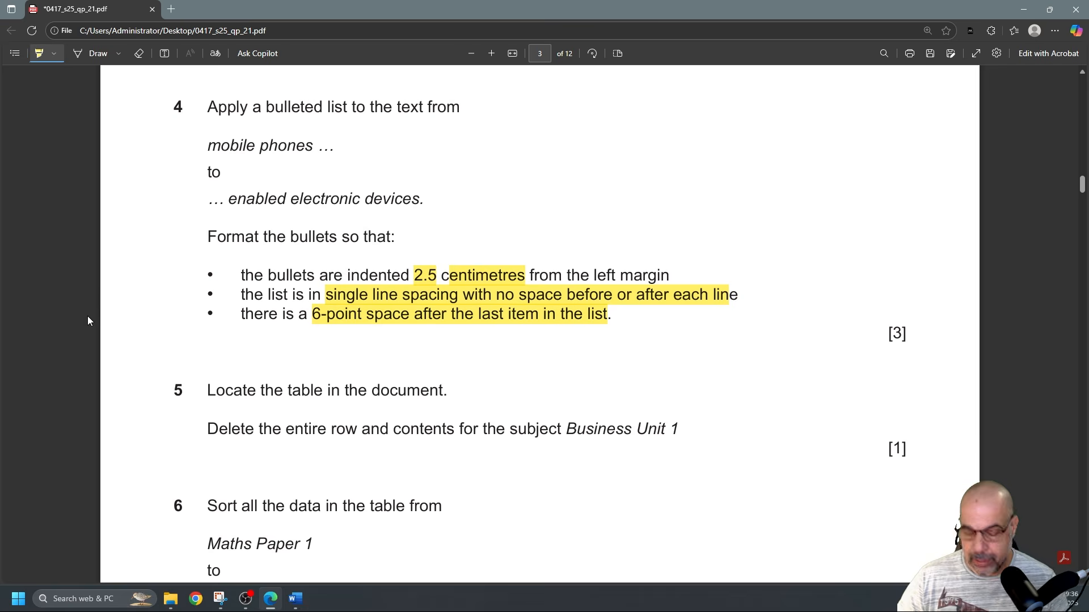
key("alt+Tab")
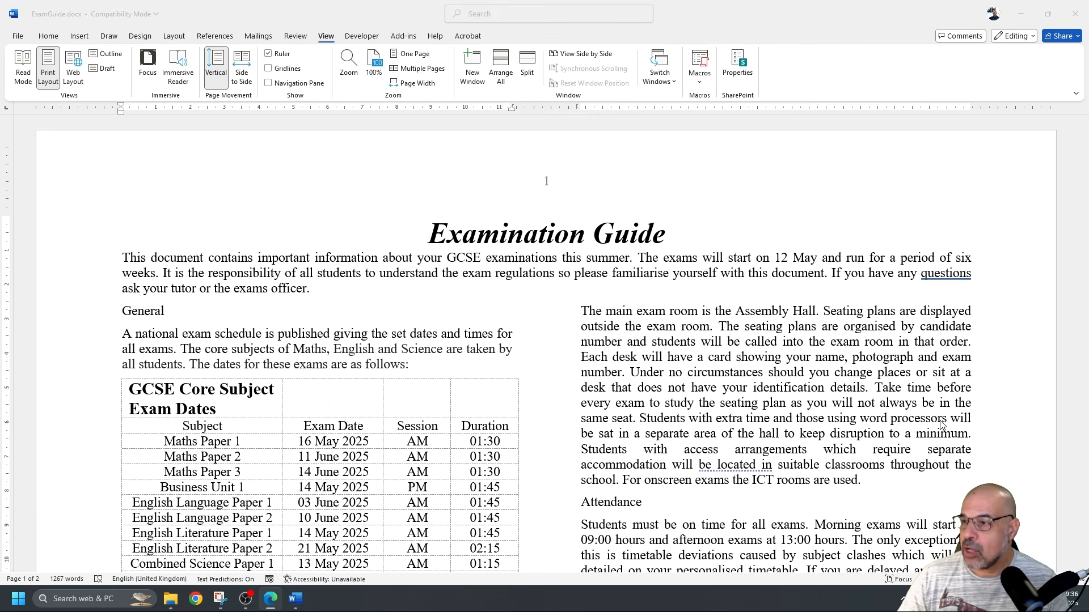
Select the lines from mobile phones to web enabled electronic devices and apply Home > Bullets
scroll(828, 404, "down", 20)
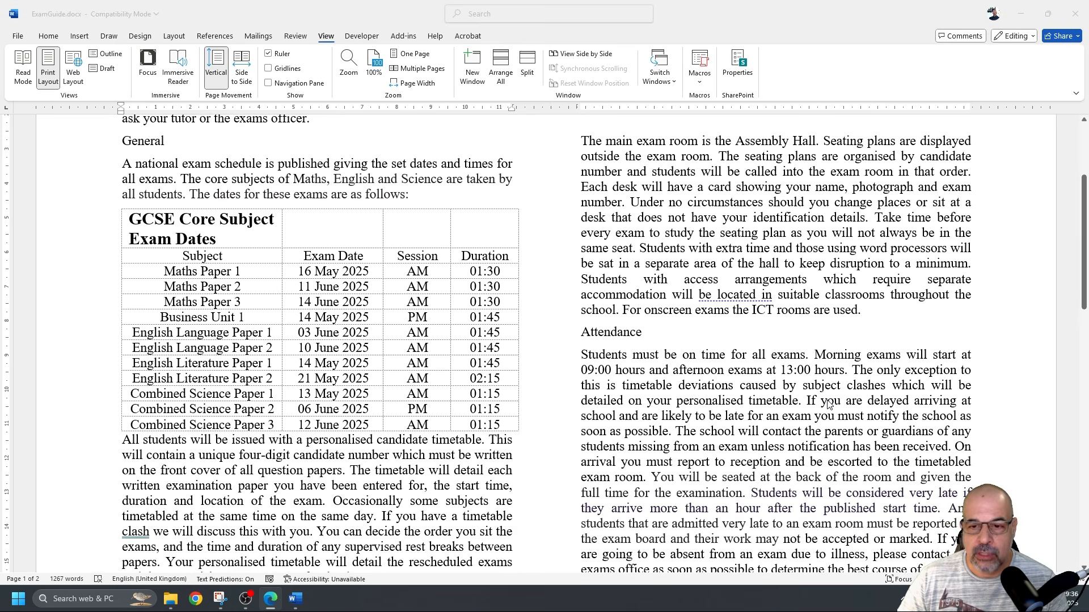
scroll(834, 396, "down", 3)
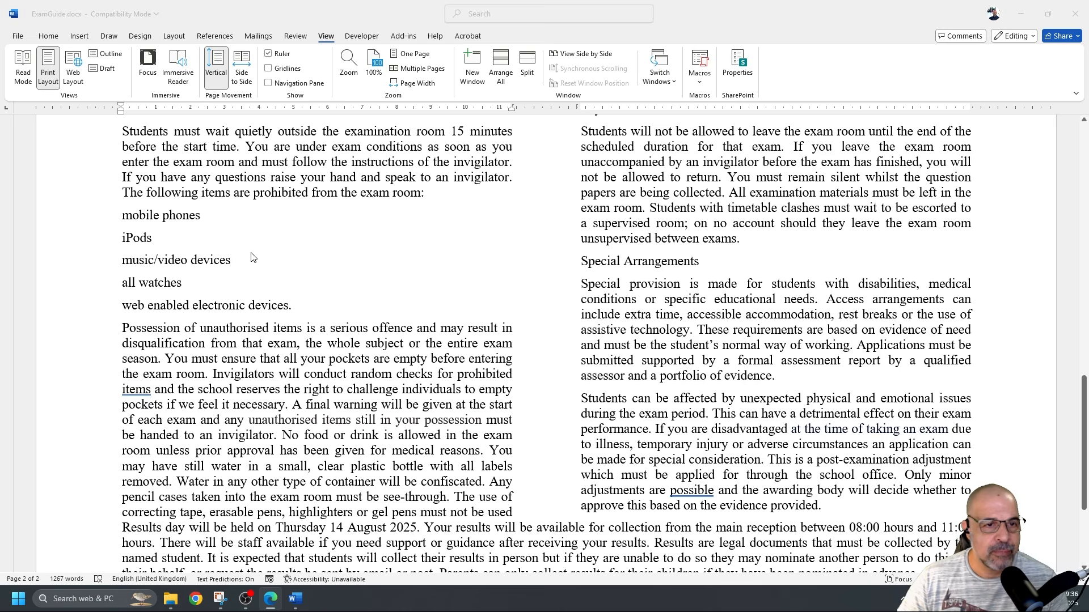
left_click(139, 225)
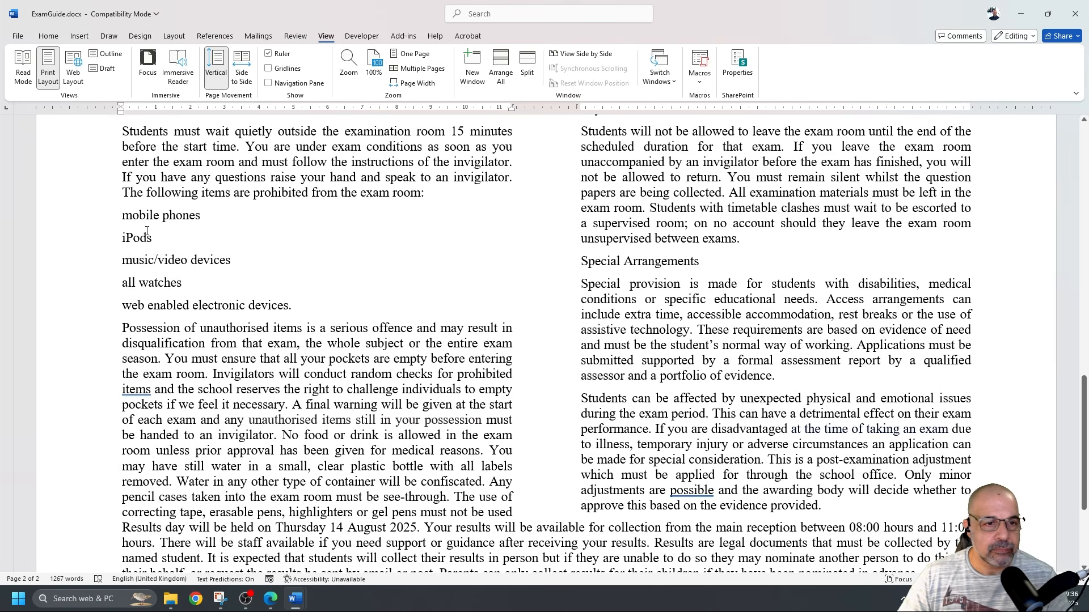
left_click_drag(120, 214, 305, 299)
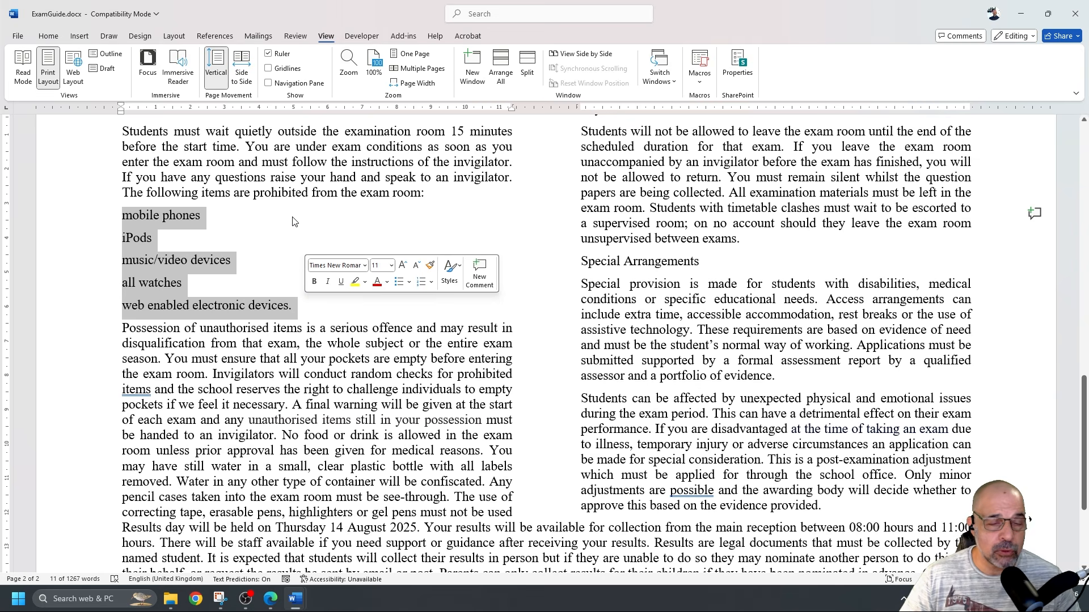
left_click(50, 37)
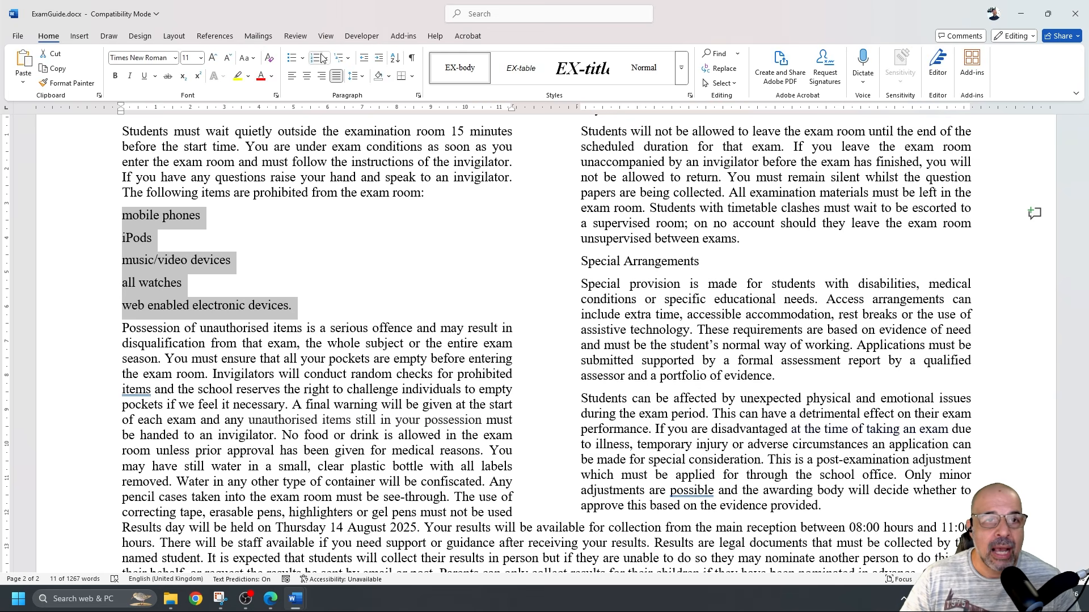
left_click(292, 59)
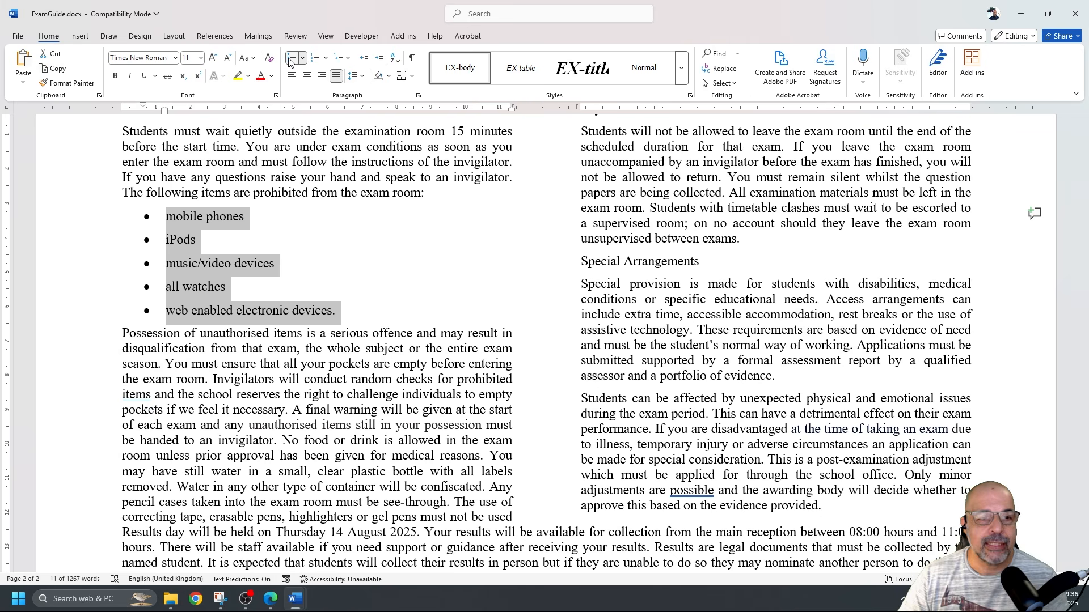
scroll(195, 207, "down", 3)
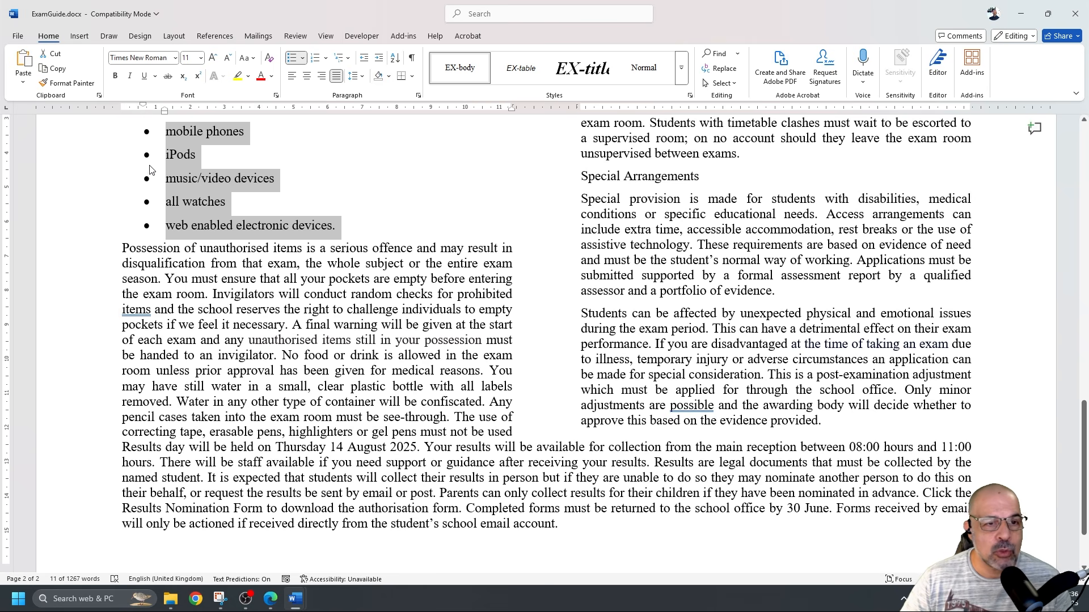
scroll(227, 195, "up", 1)
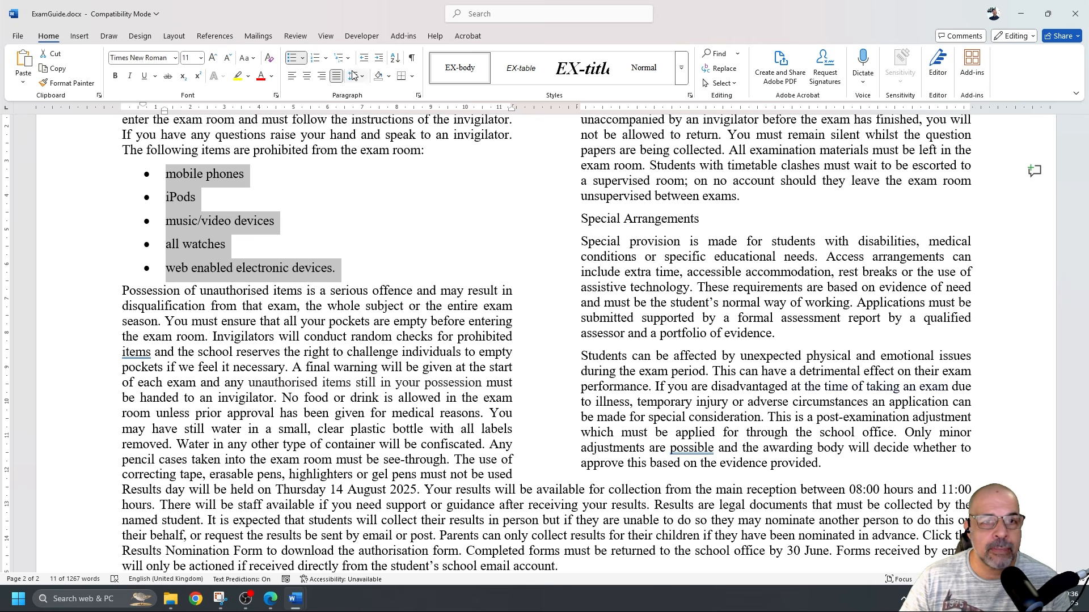
Give the five bullet items a 2 cm left indent and 0 pt spacing after
left_click(418, 99)
left_click_drag(755, 114, 526, 115)
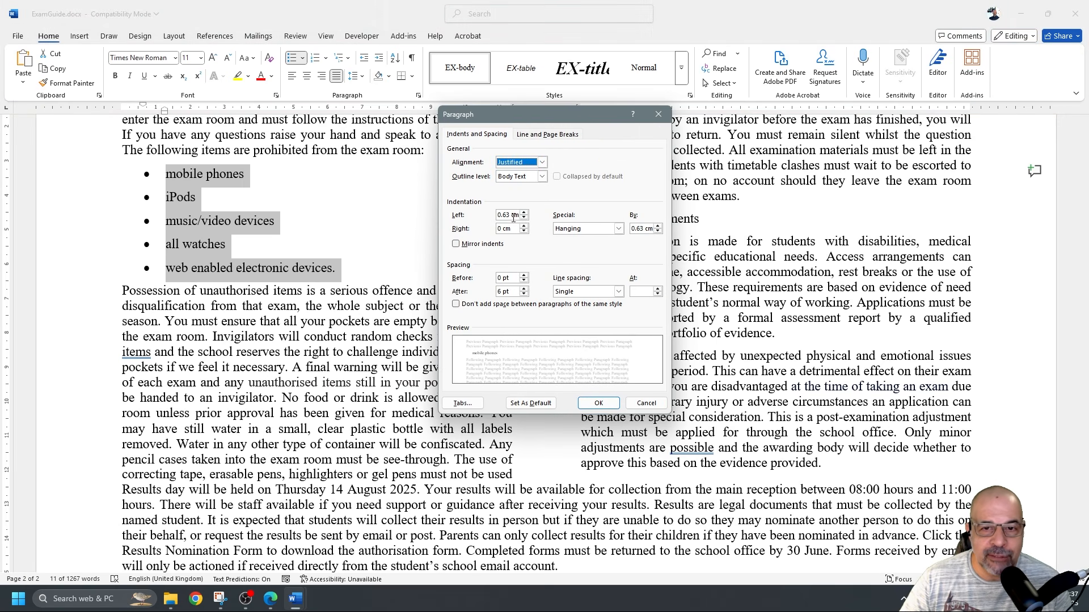
left_click_drag(518, 216, 509, 215)
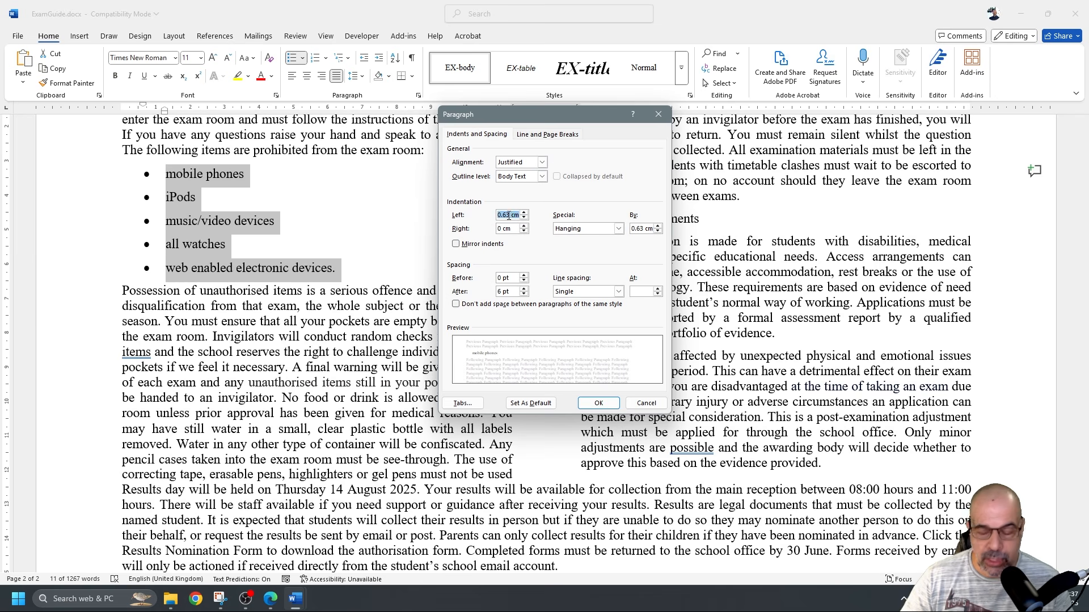
type("2")
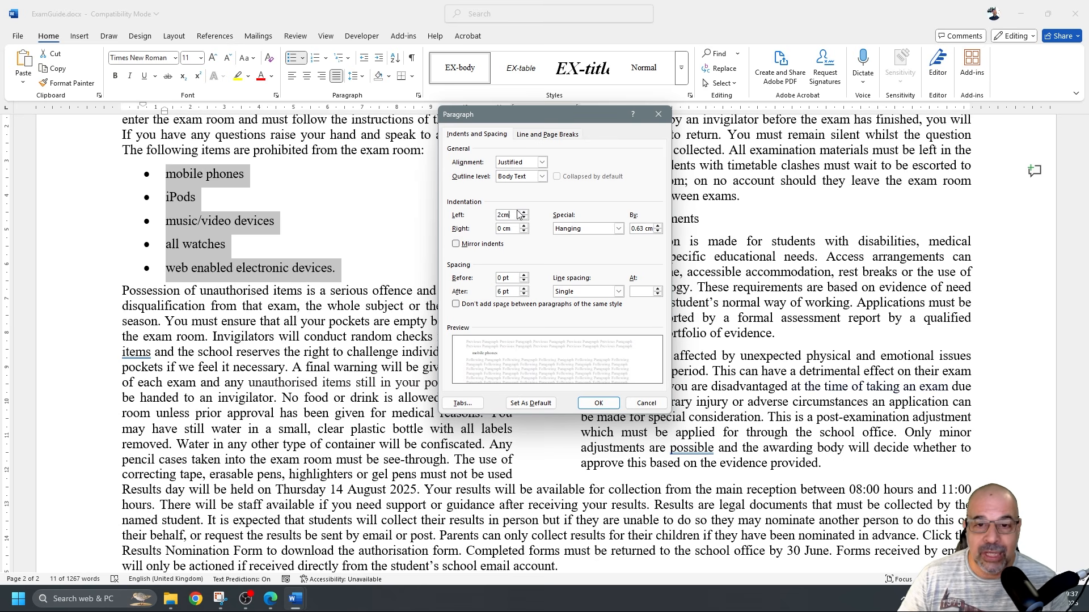
left_click(514, 229)
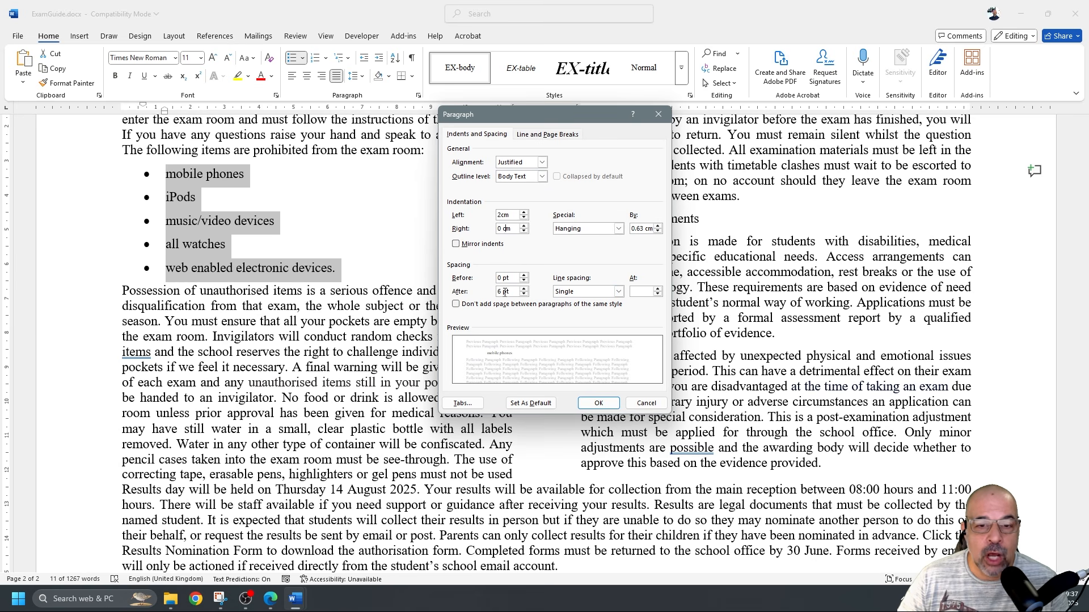
left_click(523, 294)
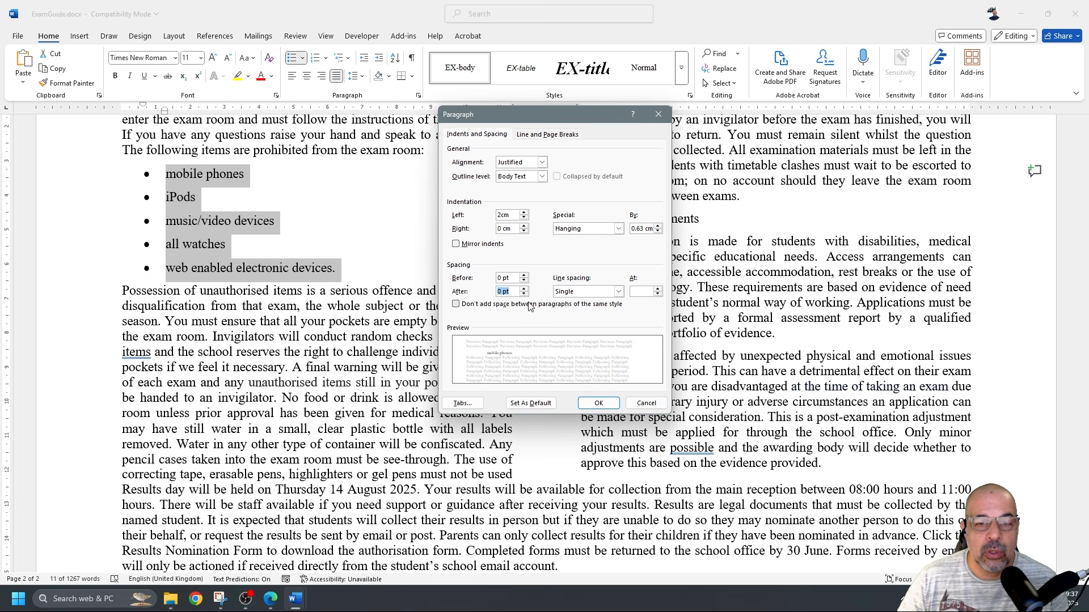
left_click(602, 405)
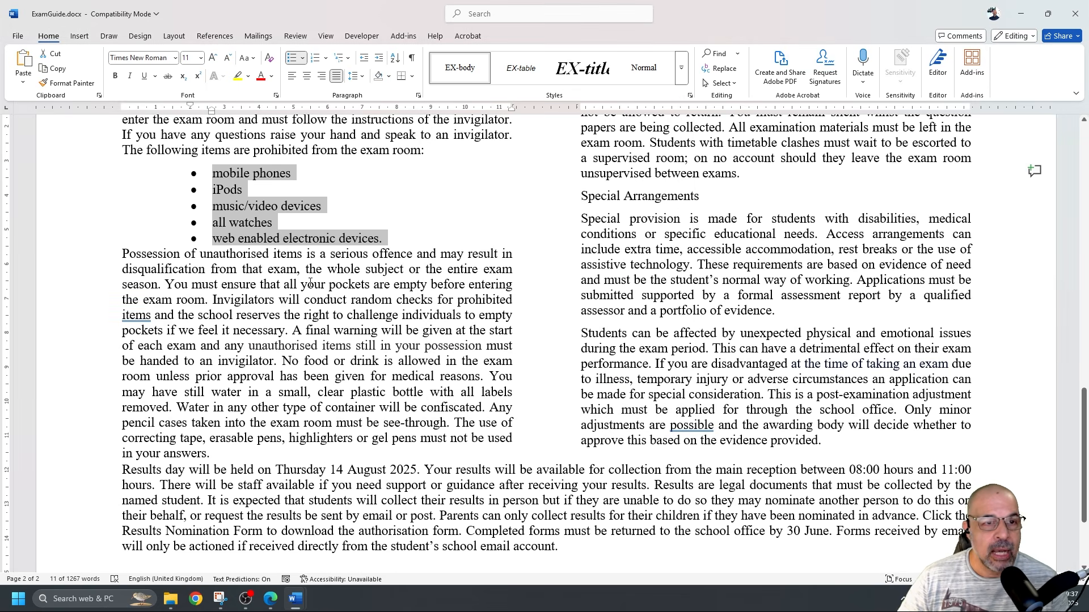
scroll(312, 288, "down", 2)
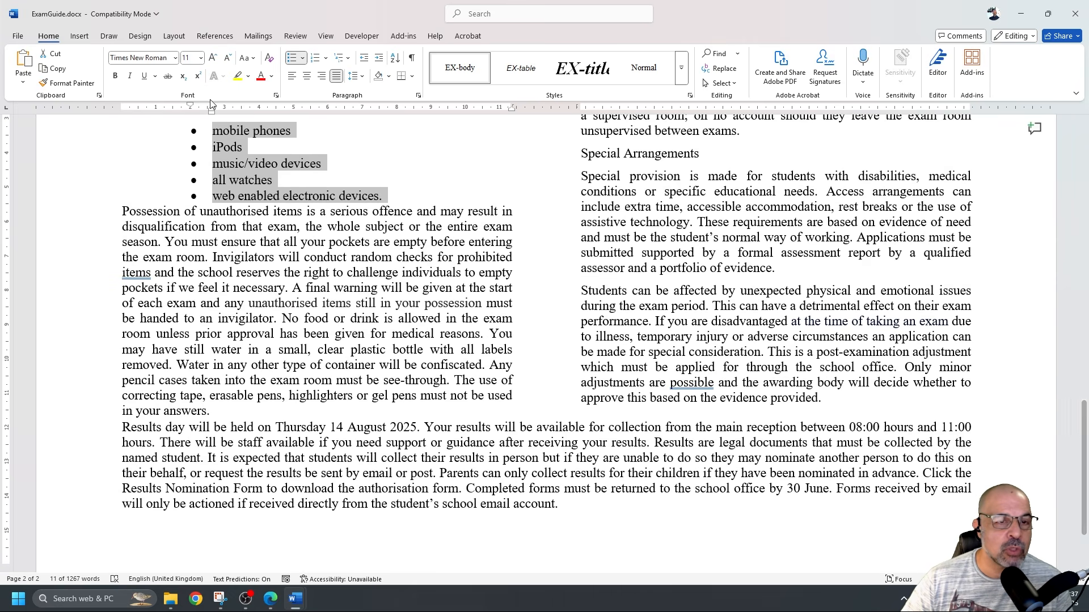
Try adding 6 pt spacing after the last bullet item, then undo it
scroll(219, 150, "up", 2)
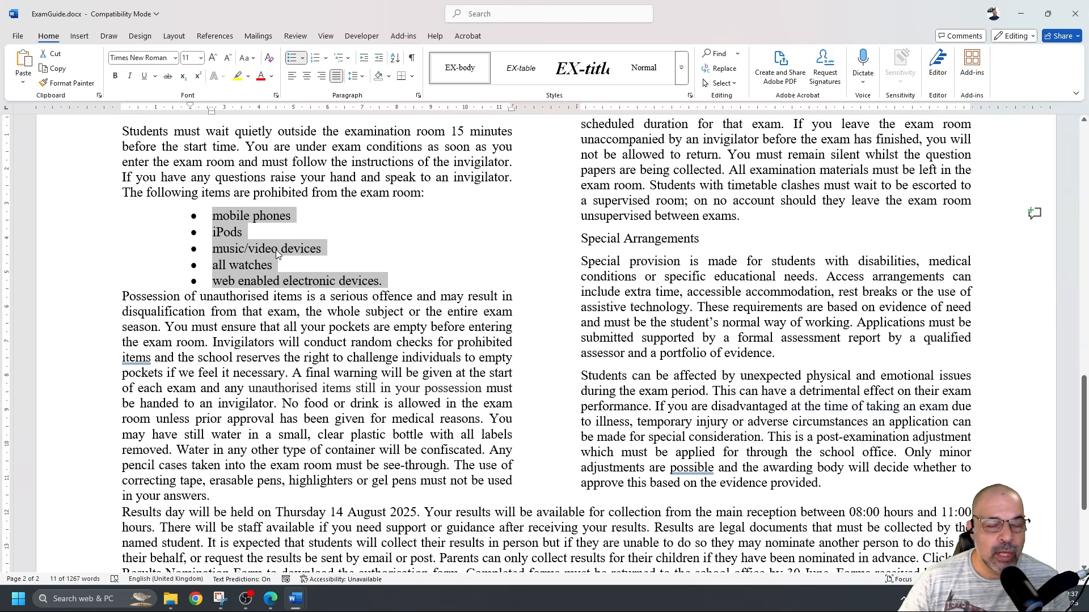
left_click(330, 296)
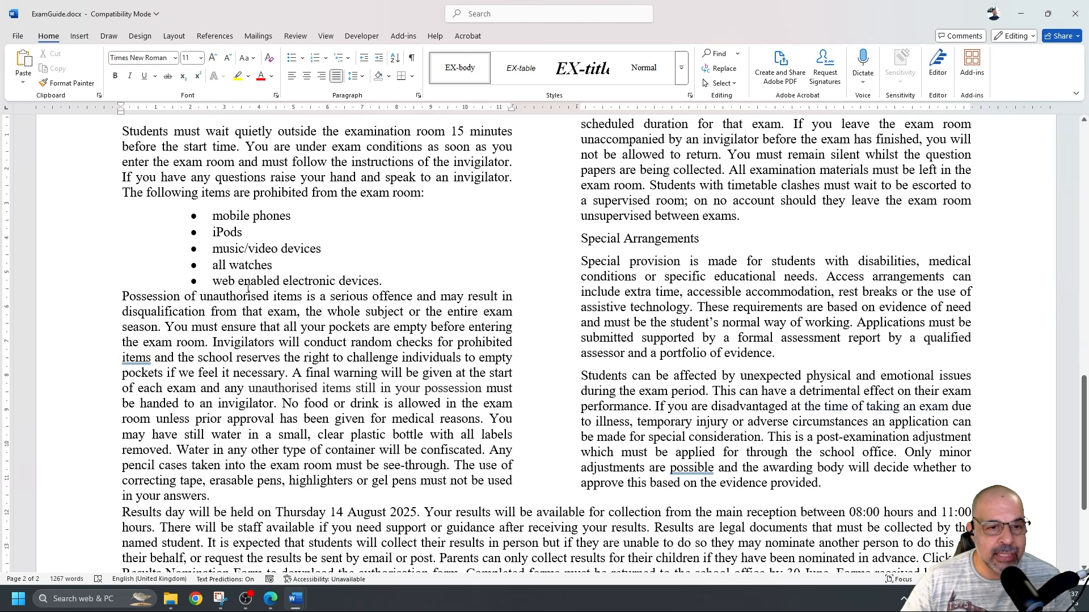
mouse_move(345, 280)
left_mouse_down()
mouse_move(347, 296)
mouse_move(345, 283)
left_mouse_up()
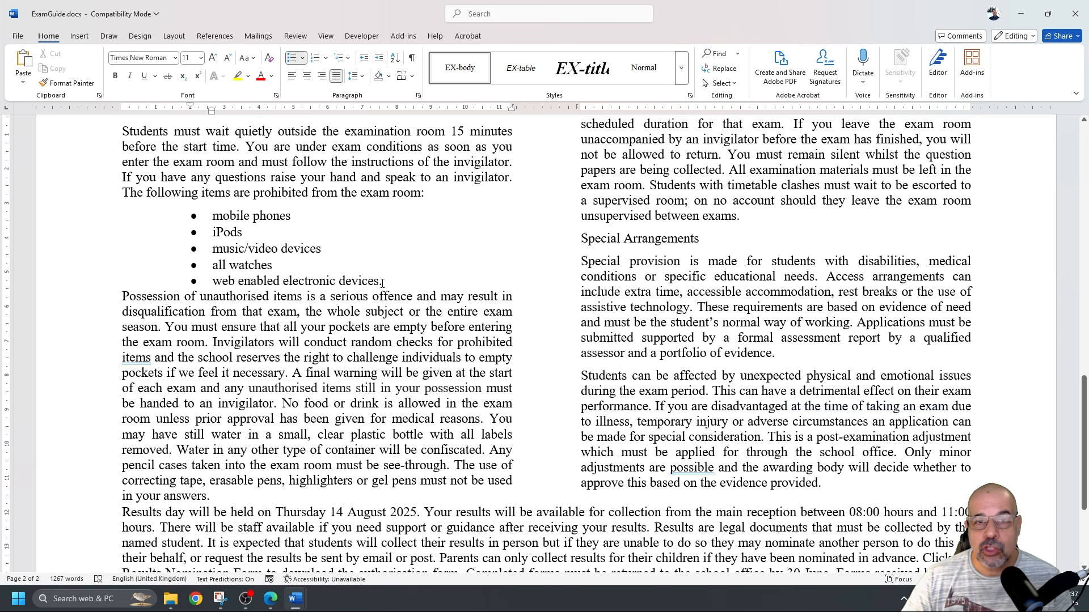
left_click_drag(265, 280, 359, 282)
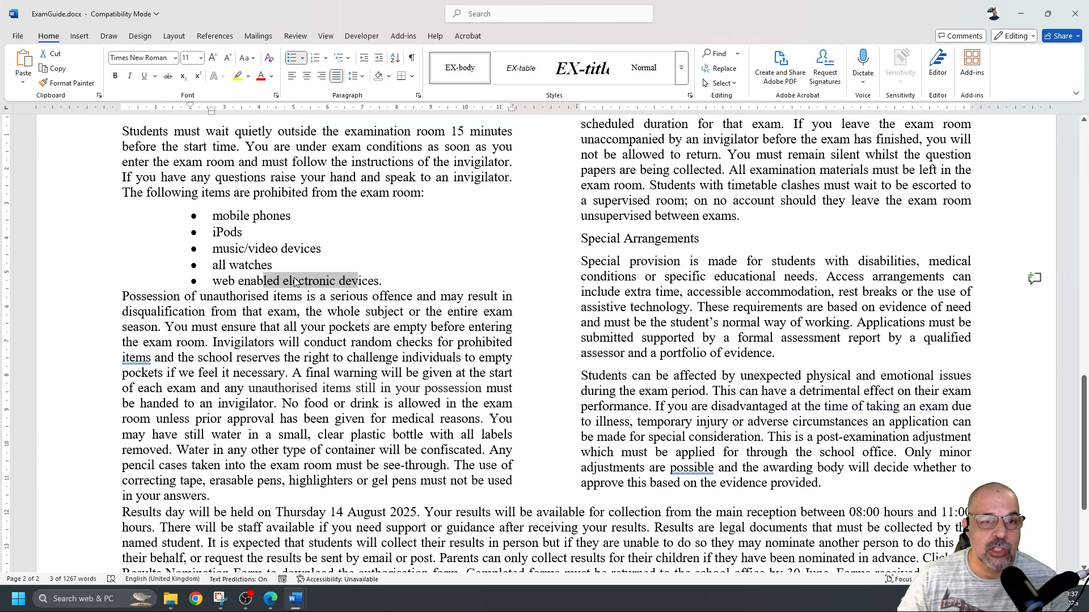
left_click(418, 95)
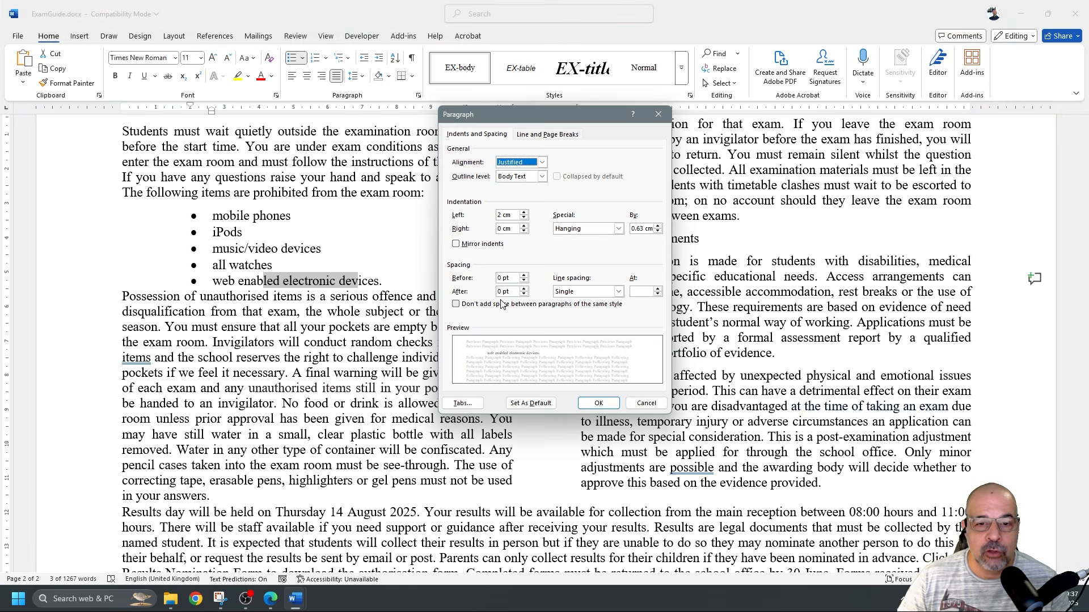
left_click(523, 289)
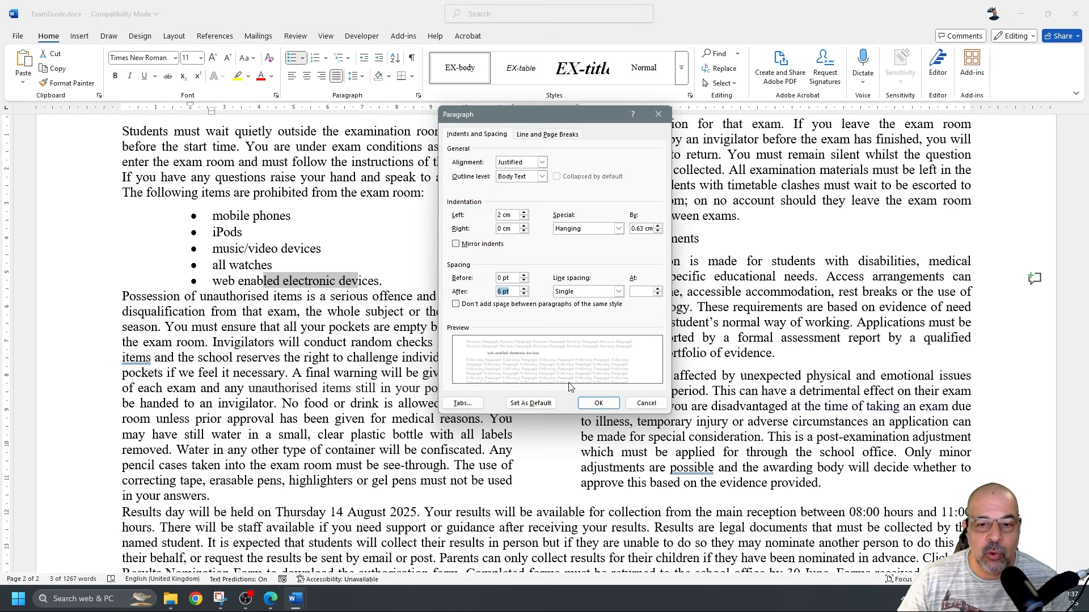
left_click(599, 403)
left_click(296, 296)
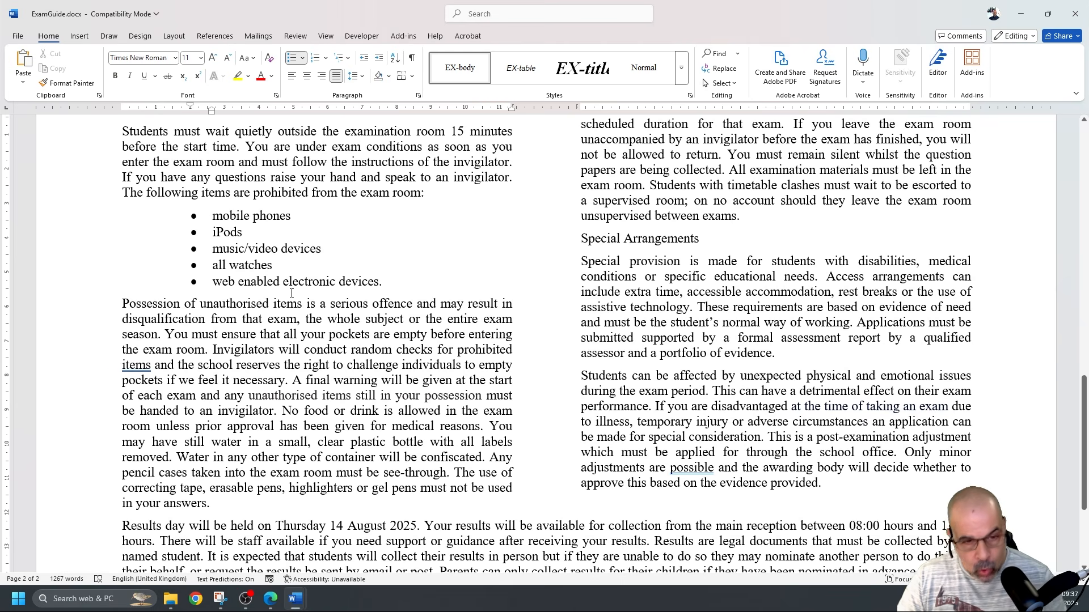
key("ctrl+z")
Add 6 pt spacing before the Possession paragraph and save the document
left_click(180, 297)
left_click_drag(180, 297, 282, 327)
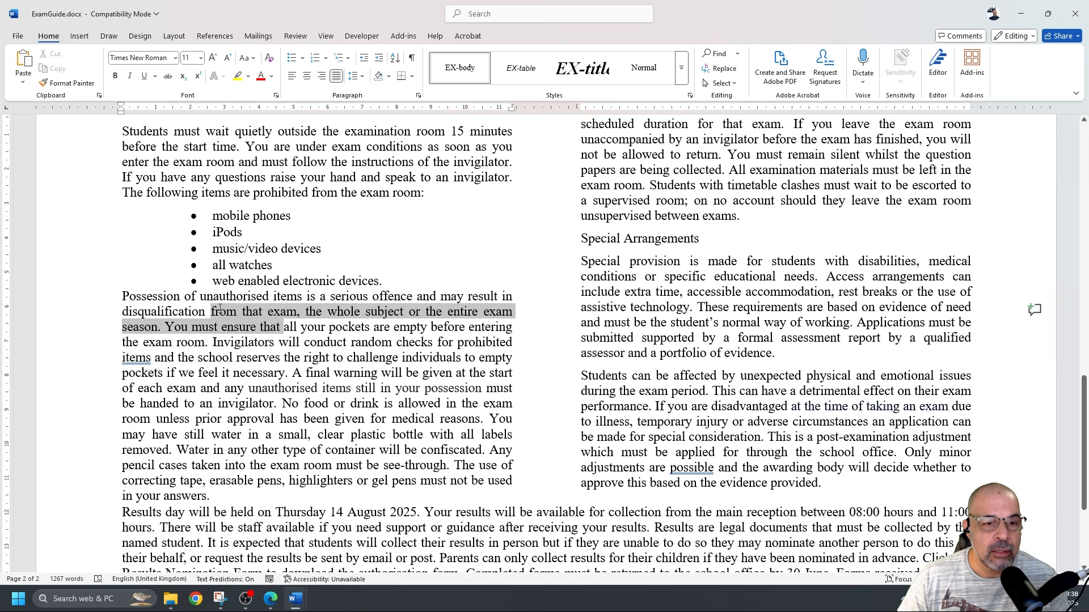
left_click(419, 95)
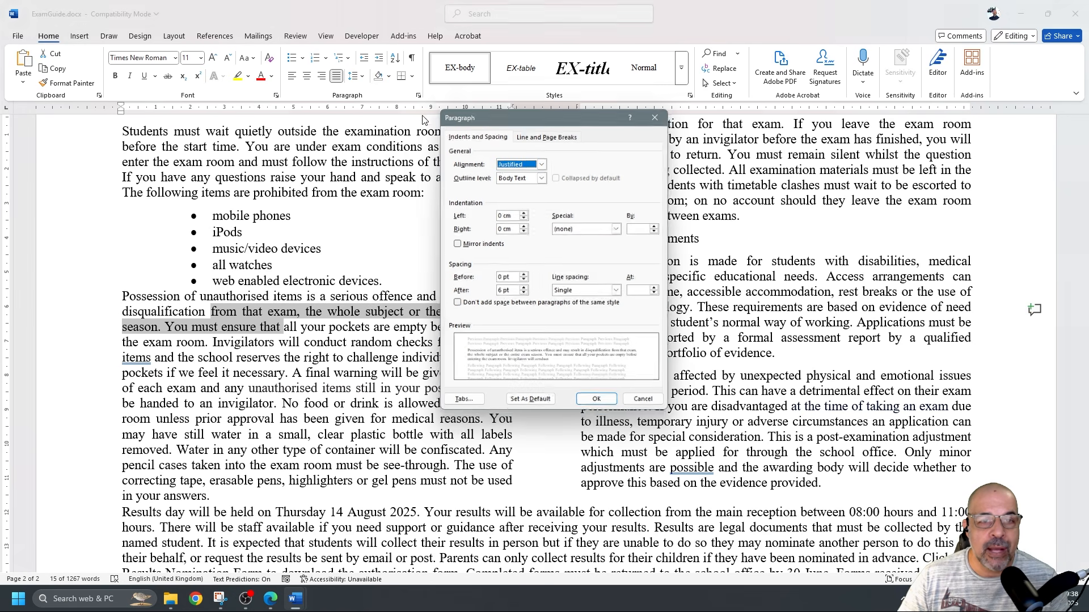
left_click(524, 275)
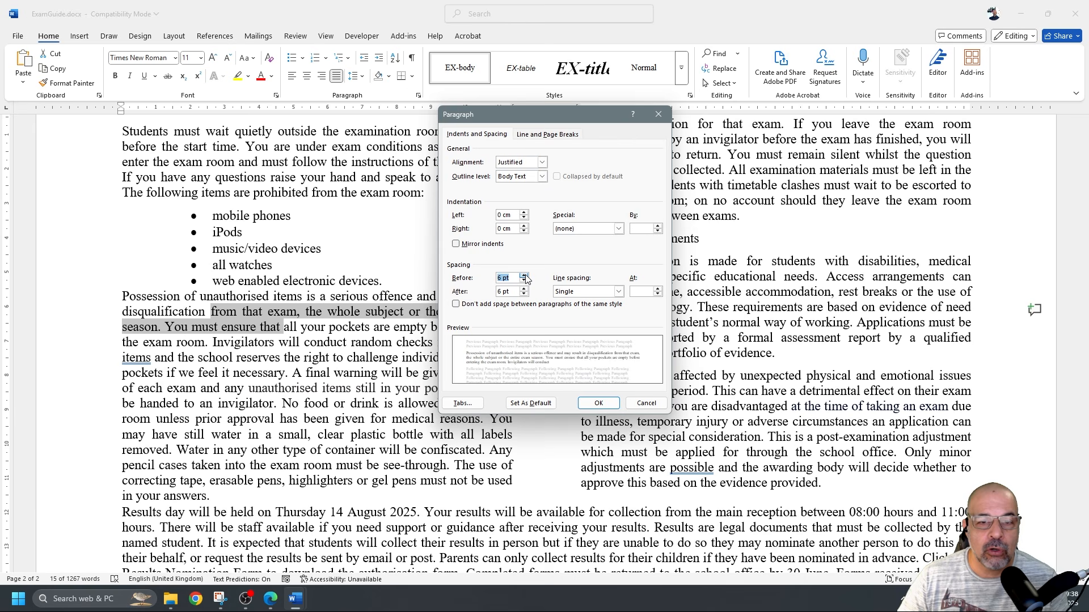
left_click(597, 403)
left_click(280, 319)
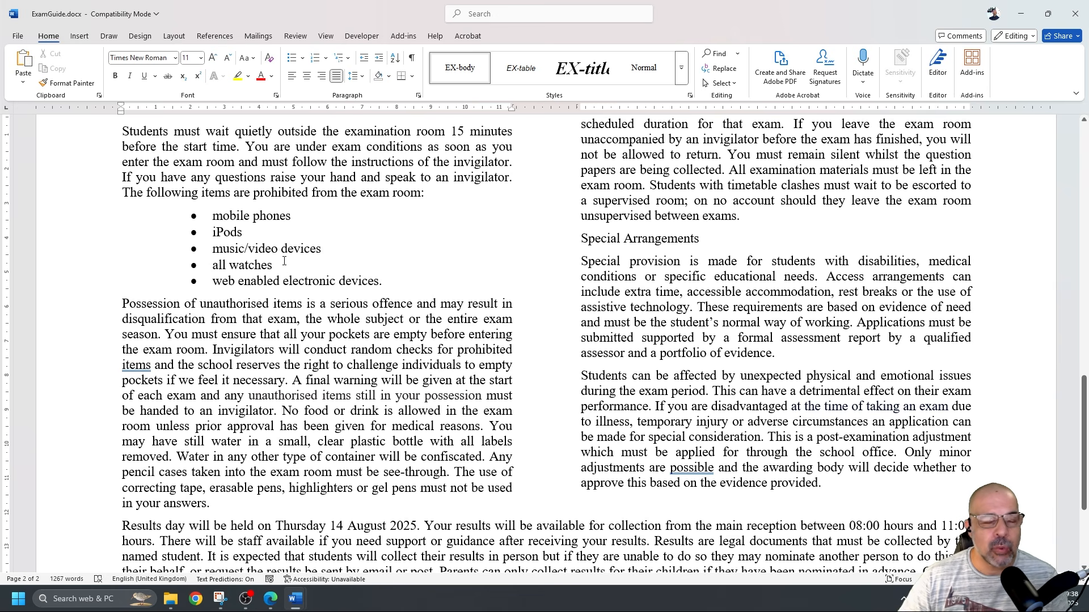
left_click(18, 36)
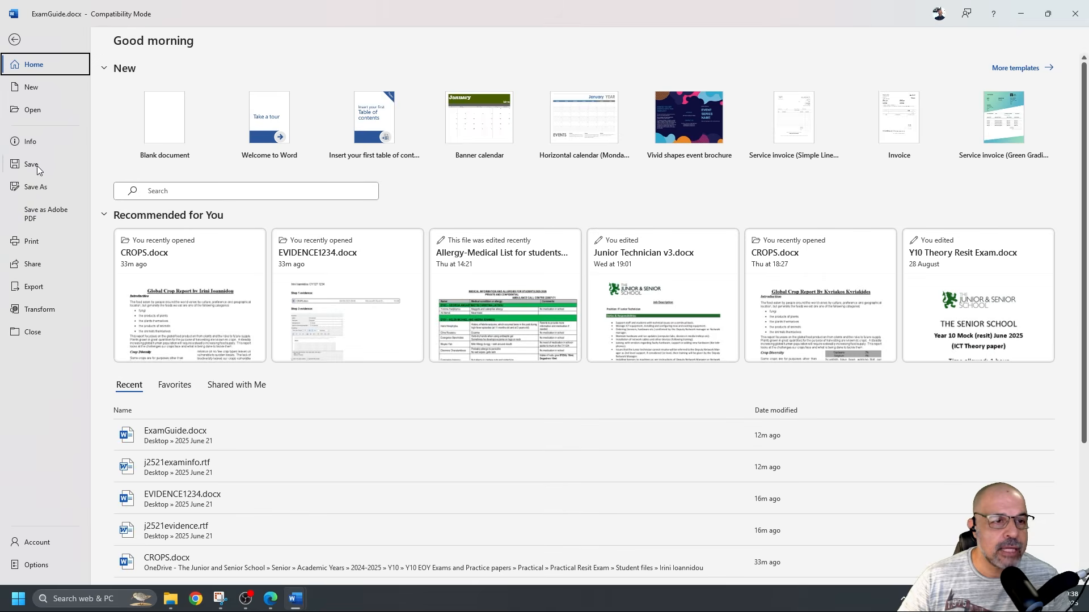
left_click(36, 165)
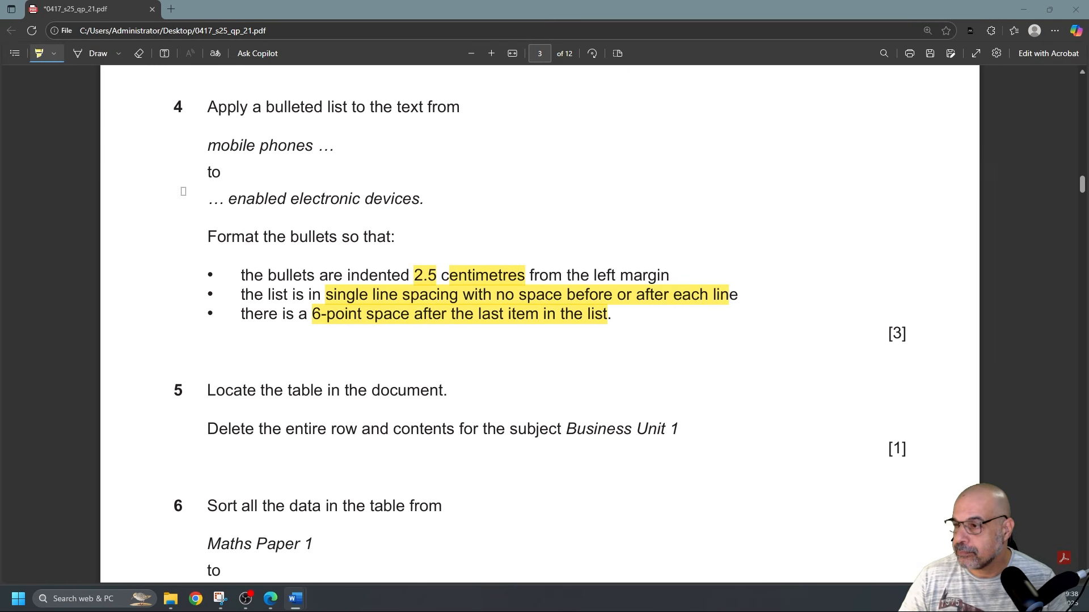
Highlight 'entire row and' and 'Business Unit 1' in question 5 of the exam paper
scroll(294, 219, "down", 4)
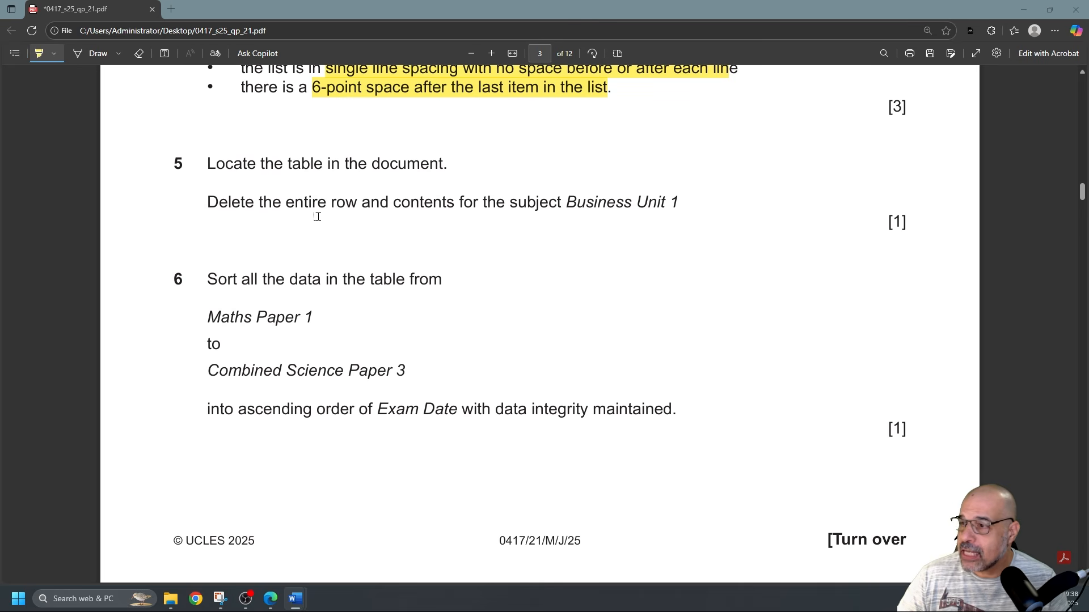
left_click_drag(296, 203, 393, 203)
left_click_drag(572, 202, 684, 201)
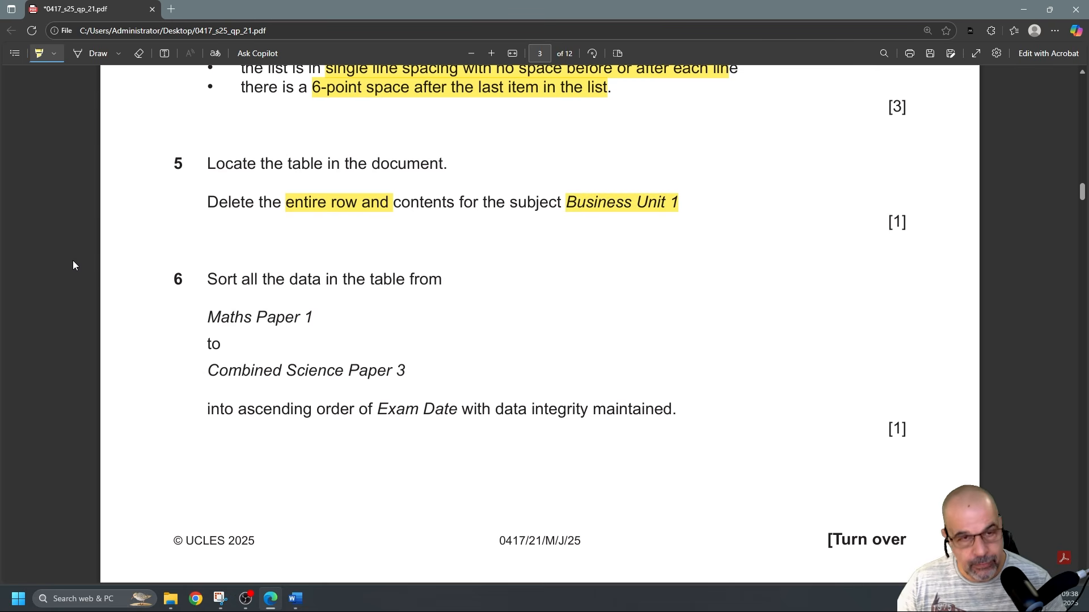
Delete the entire Business Unit 1 row from the exam-dates table using Delete Cells
key("alt+Tab")
scroll(595, 322, "up", 5)
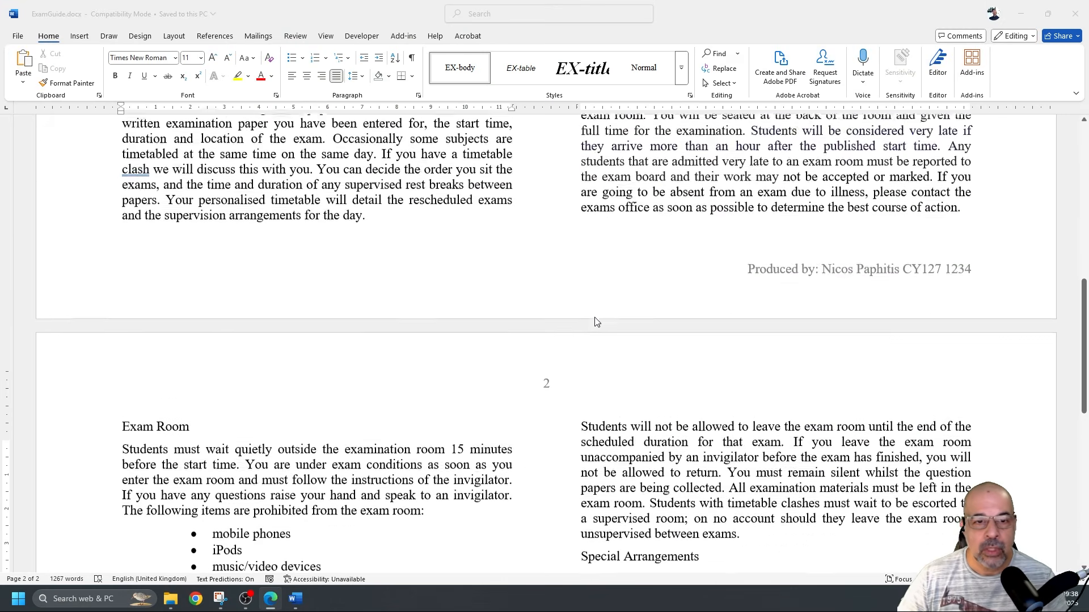
scroll(595, 322, "up", 7)
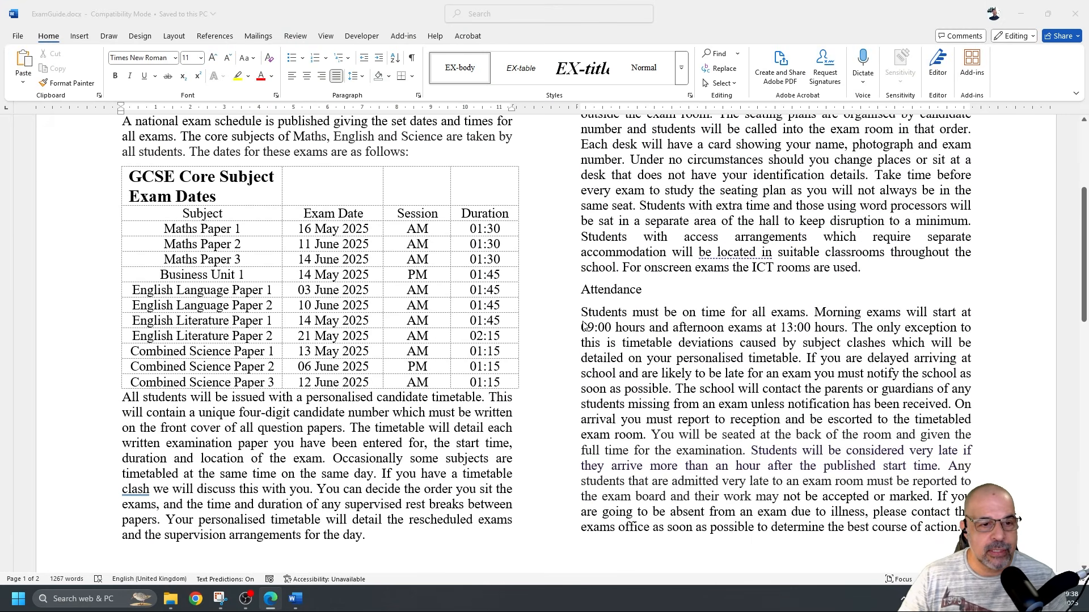
left_click(203, 271)
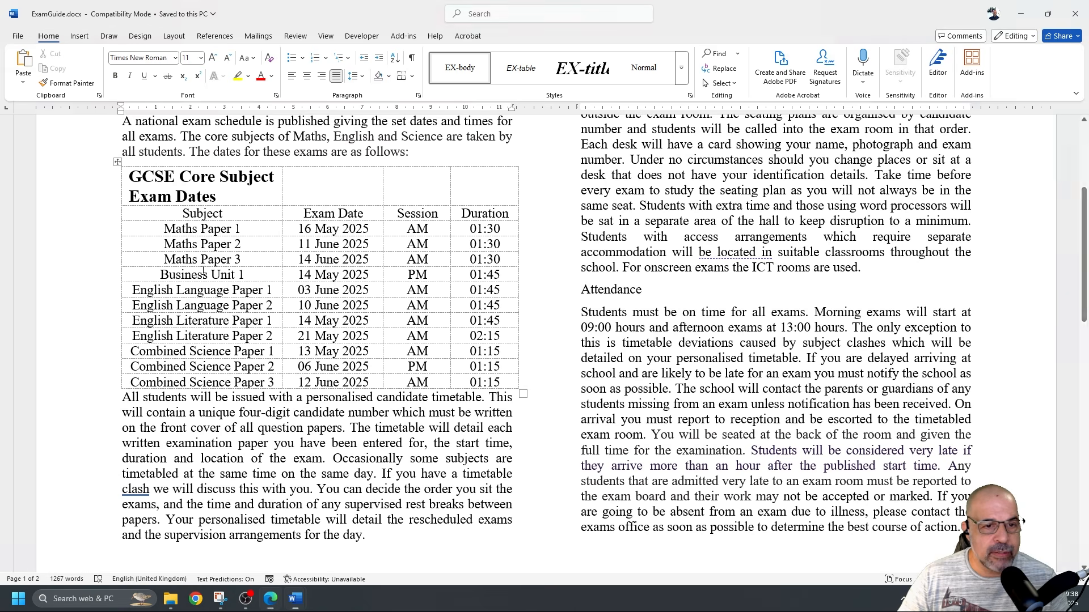
left_click_drag(156, 274, 493, 276)
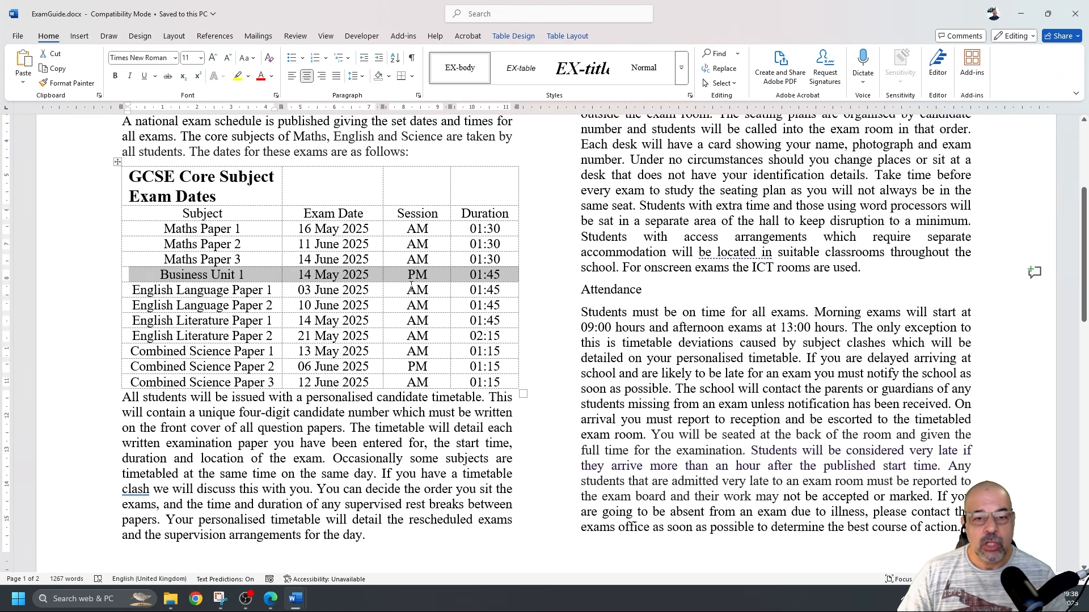
left_click(350, 303)
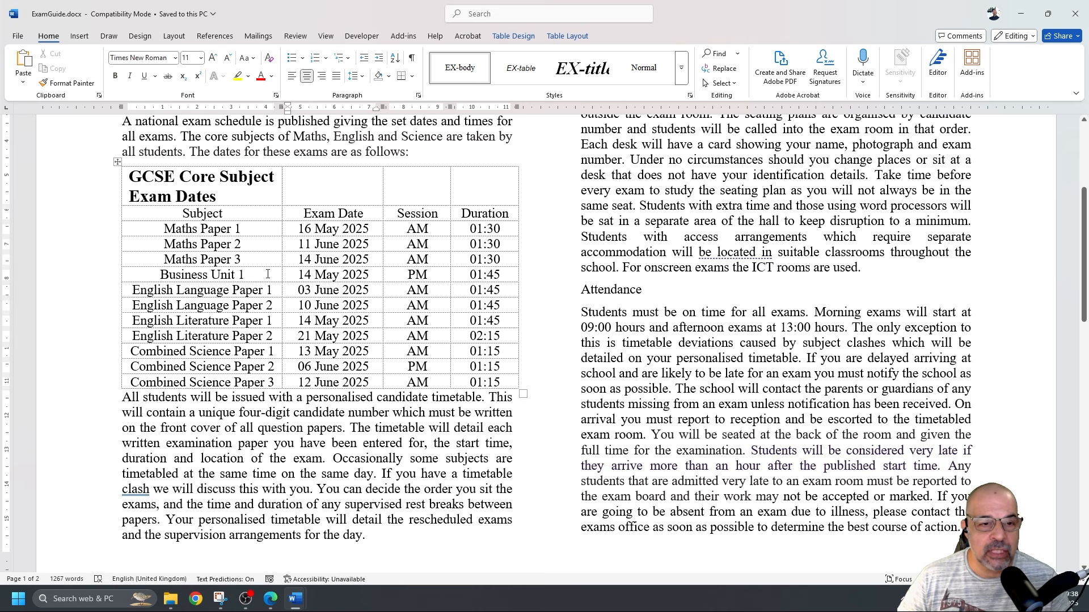
right_click(267, 274)
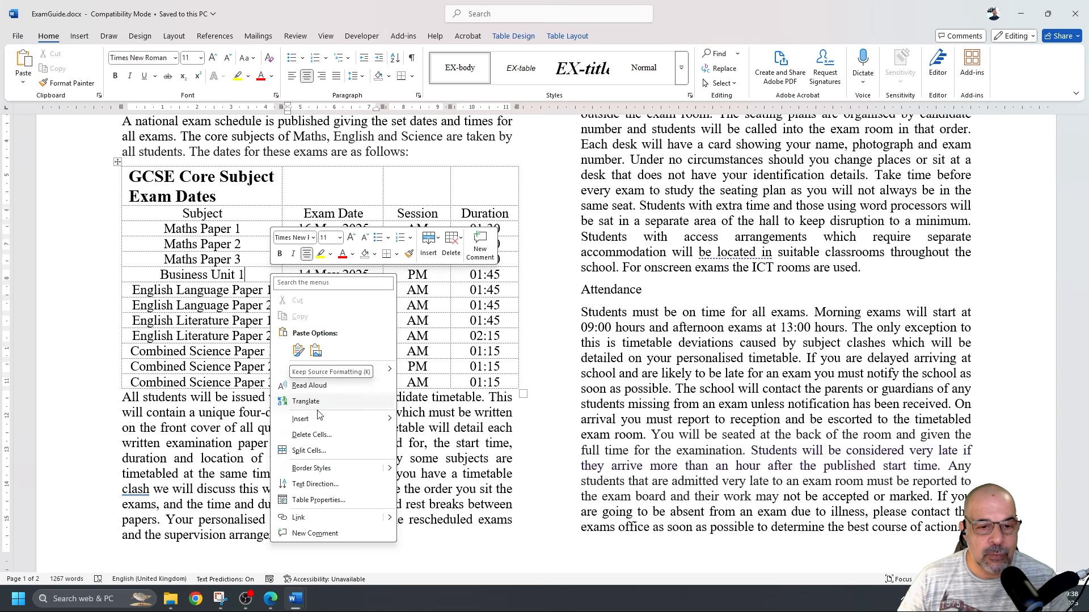
left_click(323, 437)
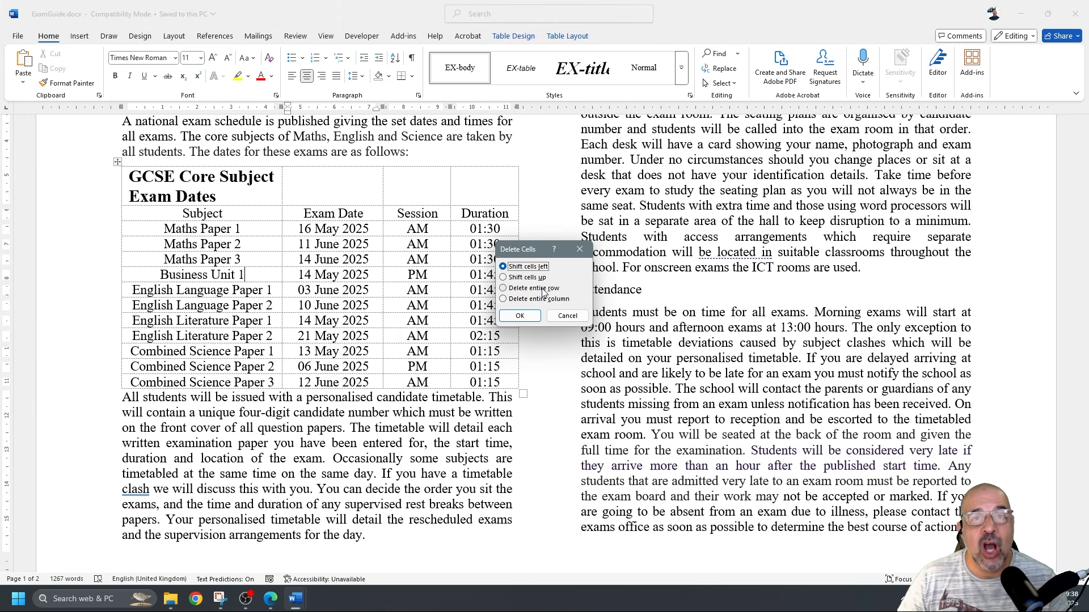
left_click(503, 288)
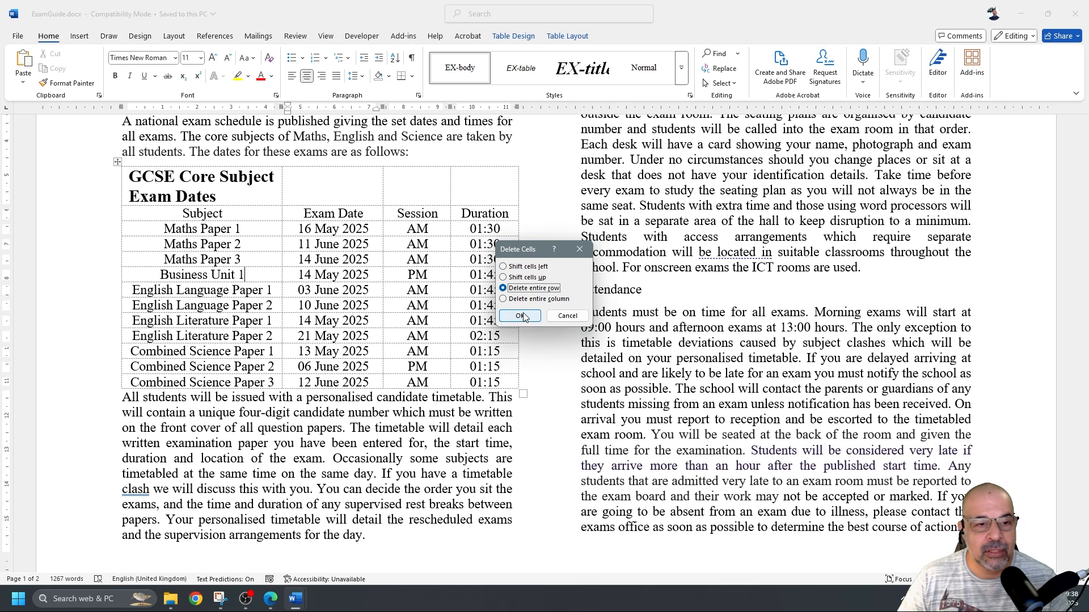
left_click(521, 316)
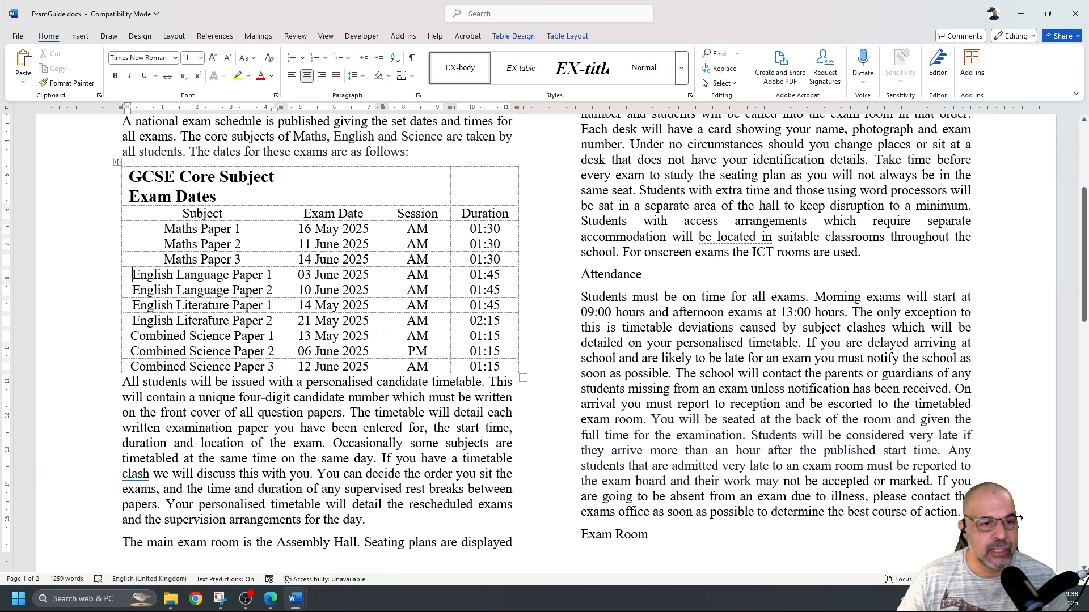
Select the table from the Subject header cell down to the last Duration cell
key("alt+Tab")
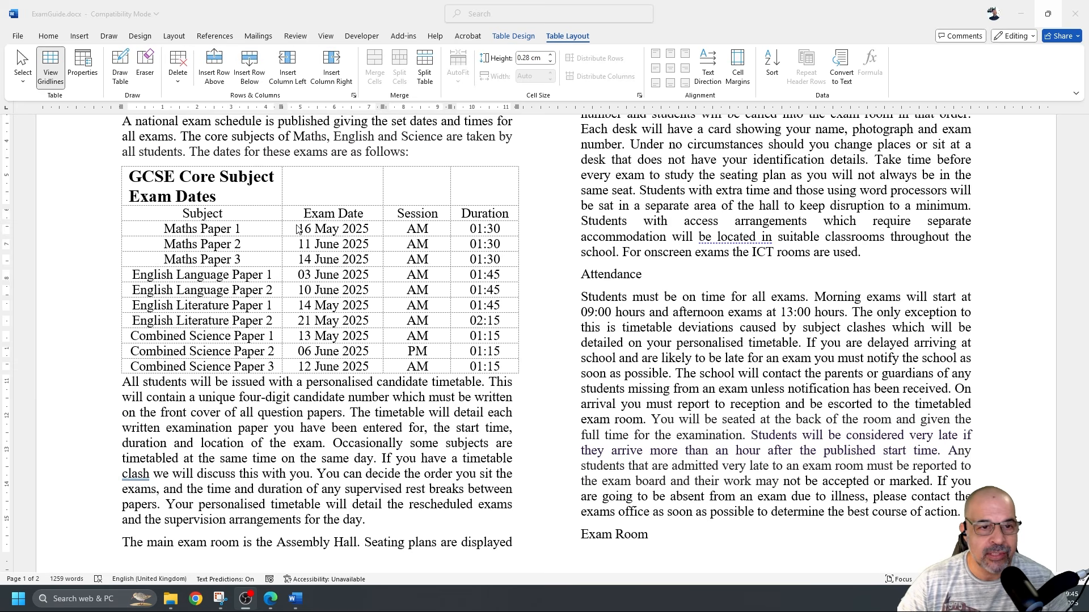
left_click(238, 216)
left_click(262, 216)
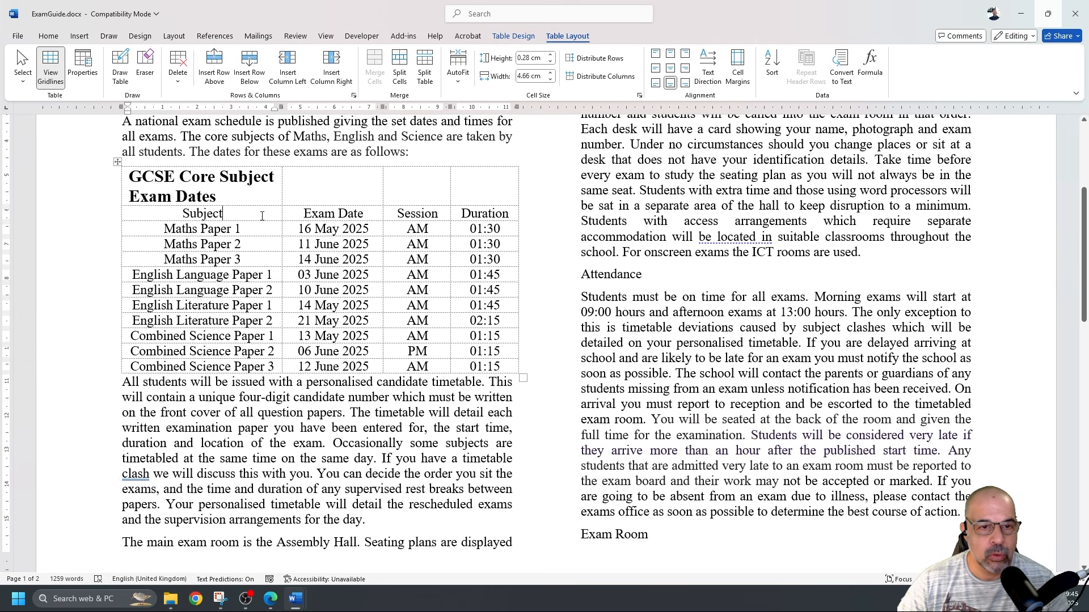
left_click_drag(252, 226, 485, 363)
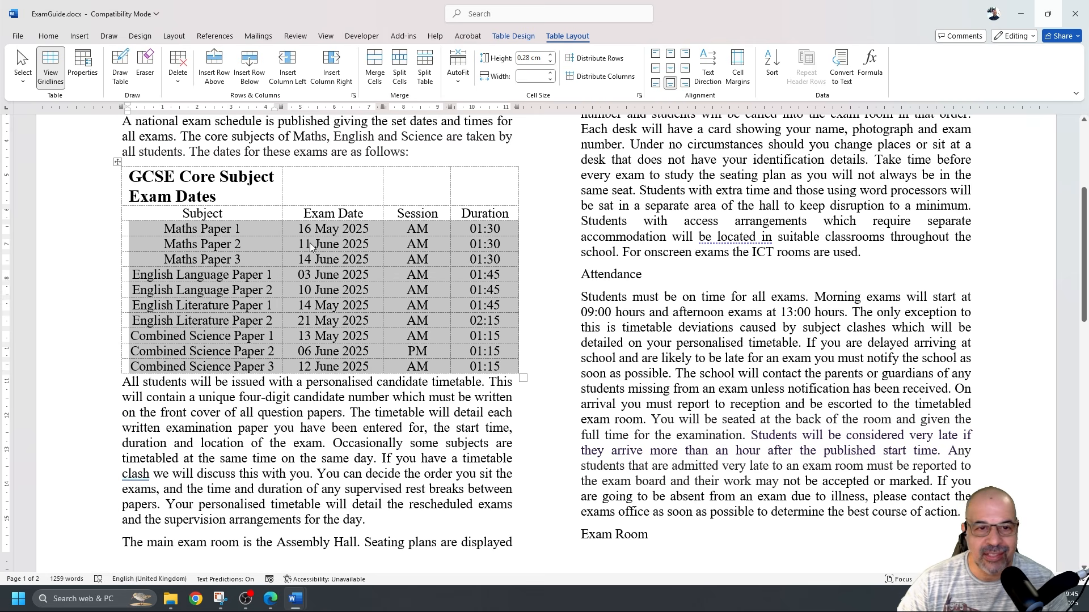
left_click(327, 234)
left_click_drag(327, 226, 338, 355)
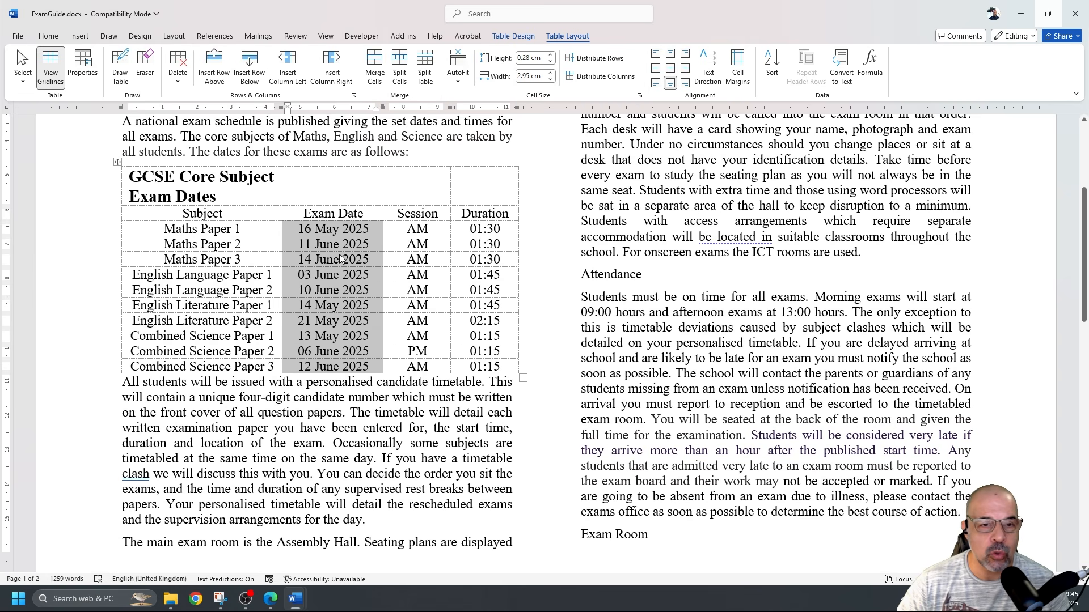
left_click(236, 230)
left_click_drag(193, 229, 479, 359)
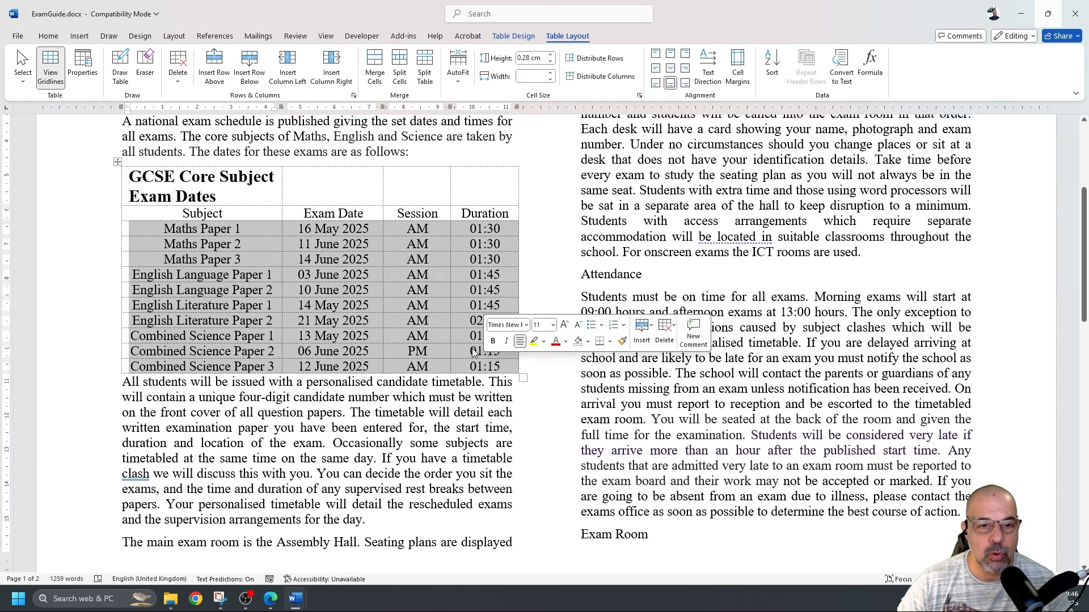
left_click(370, 274)
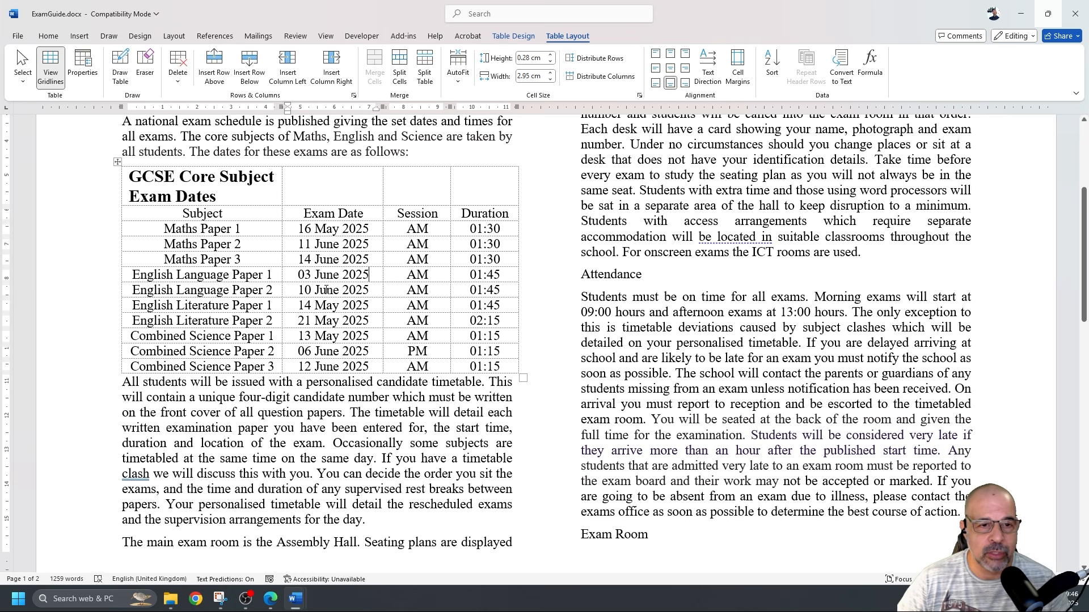
left_click_drag(242, 213, 469, 361)
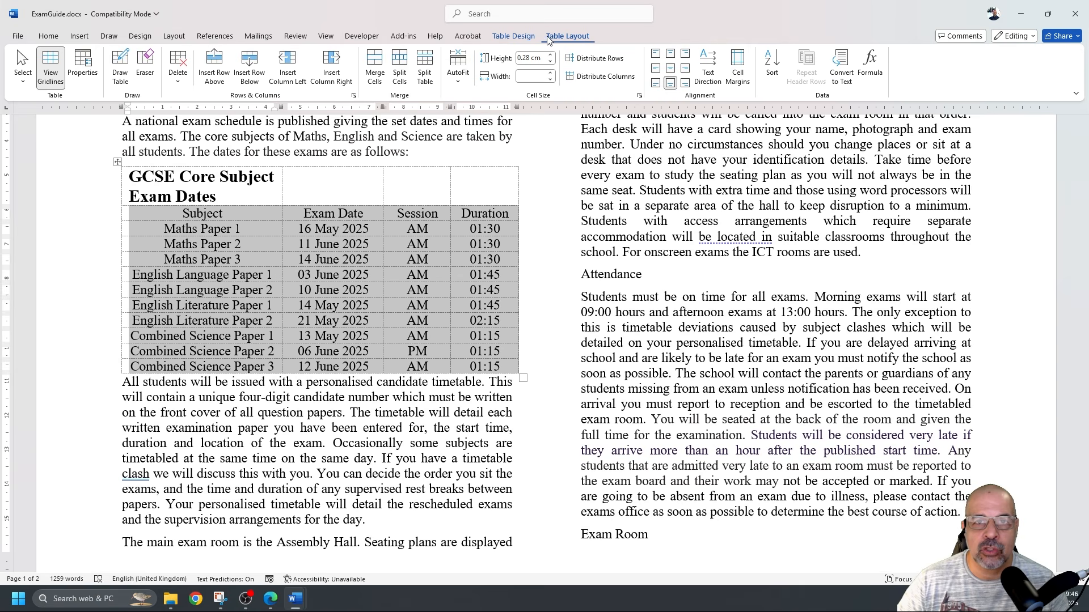
left_click(513, 37)
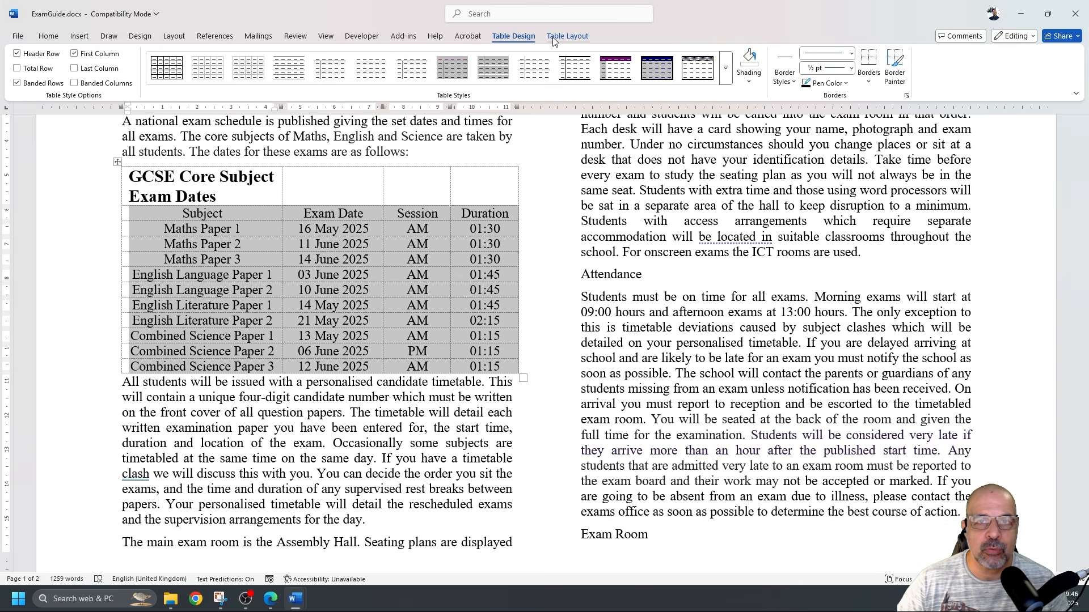
left_click(577, 38)
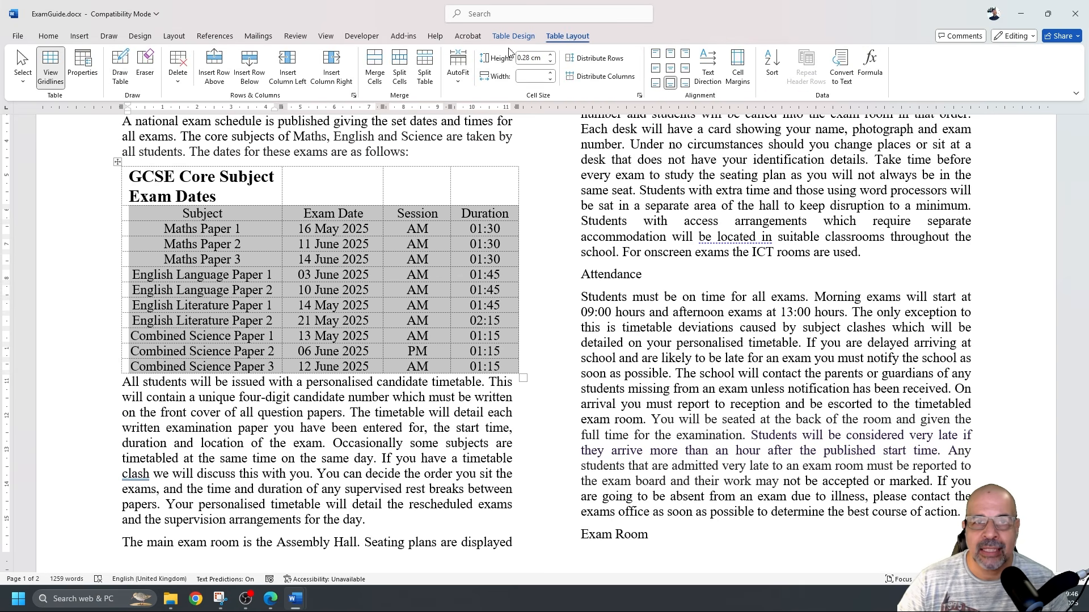
Sort the selected rows ascending by Exam Date, treating the first row as a header
left_click(772, 63)
left_click_drag(645, 239, 659, 147)
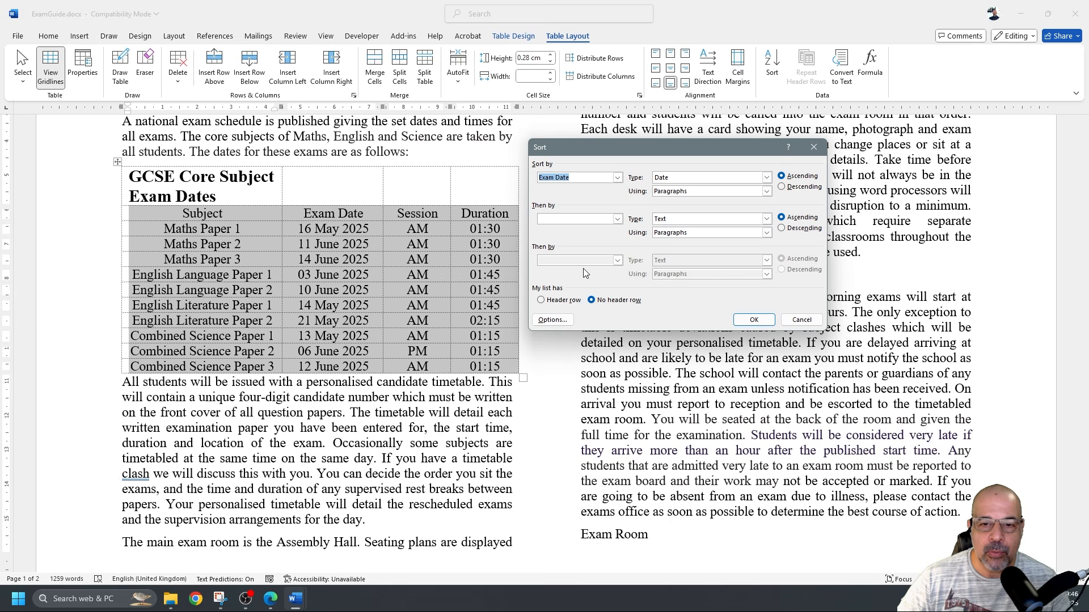
left_click(540, 300)
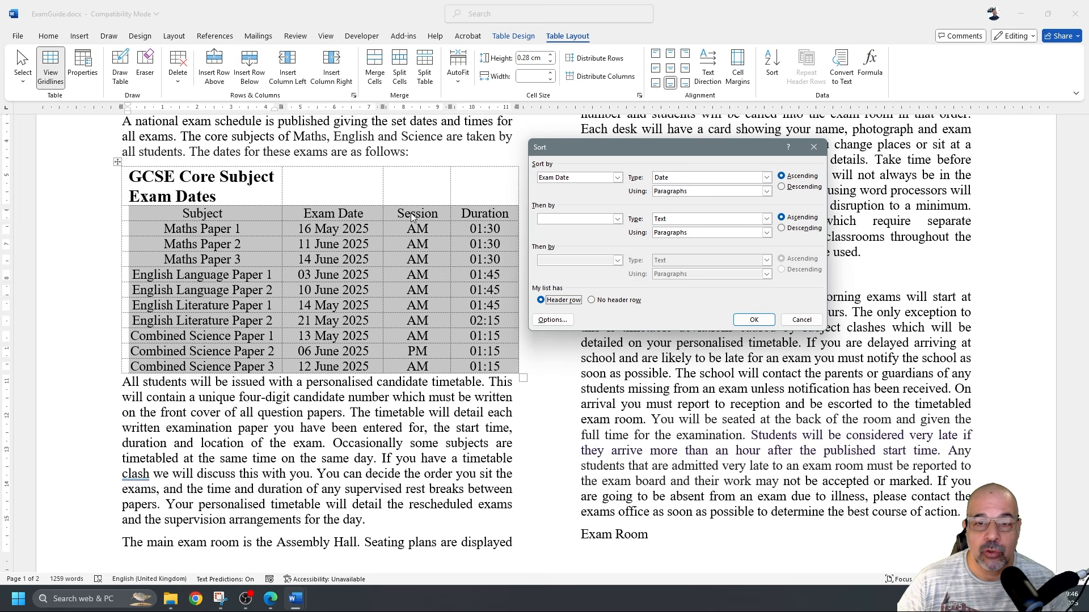
left_click(618, 179)
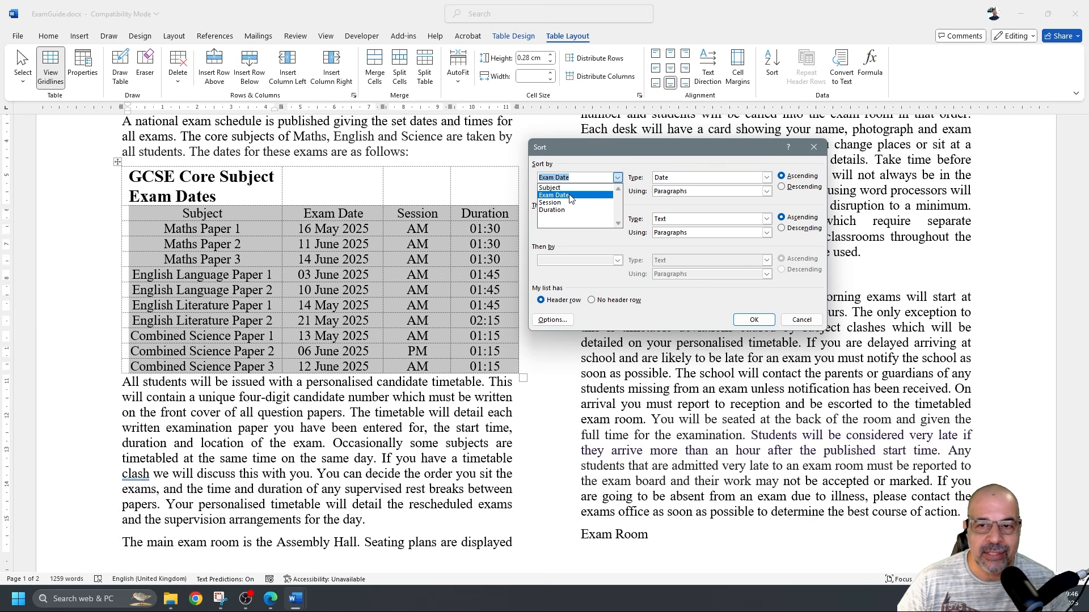
left_click(569, 196)
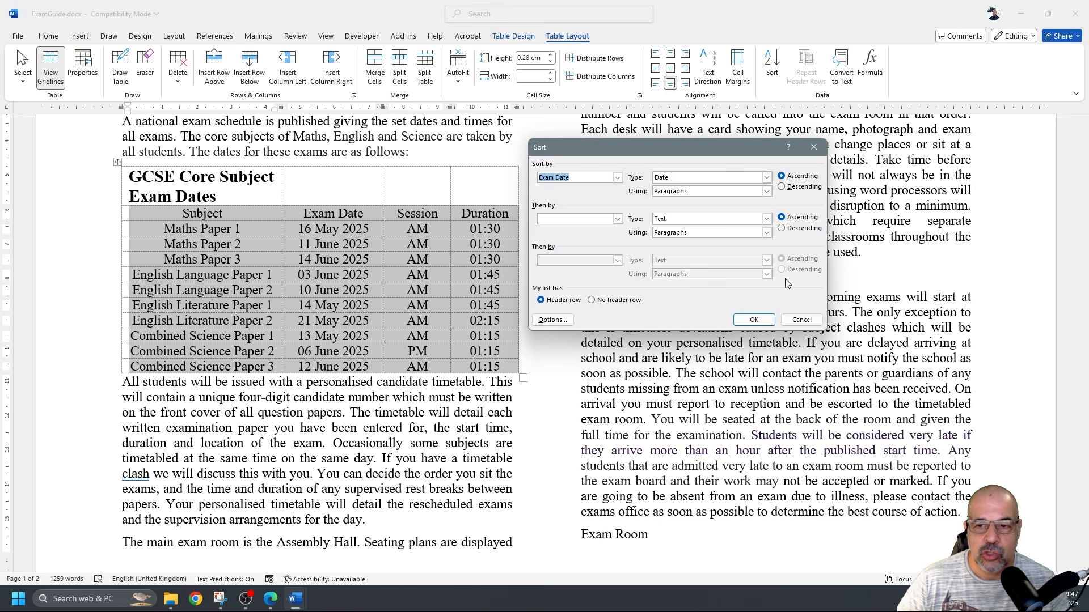
left_click(760, 318)
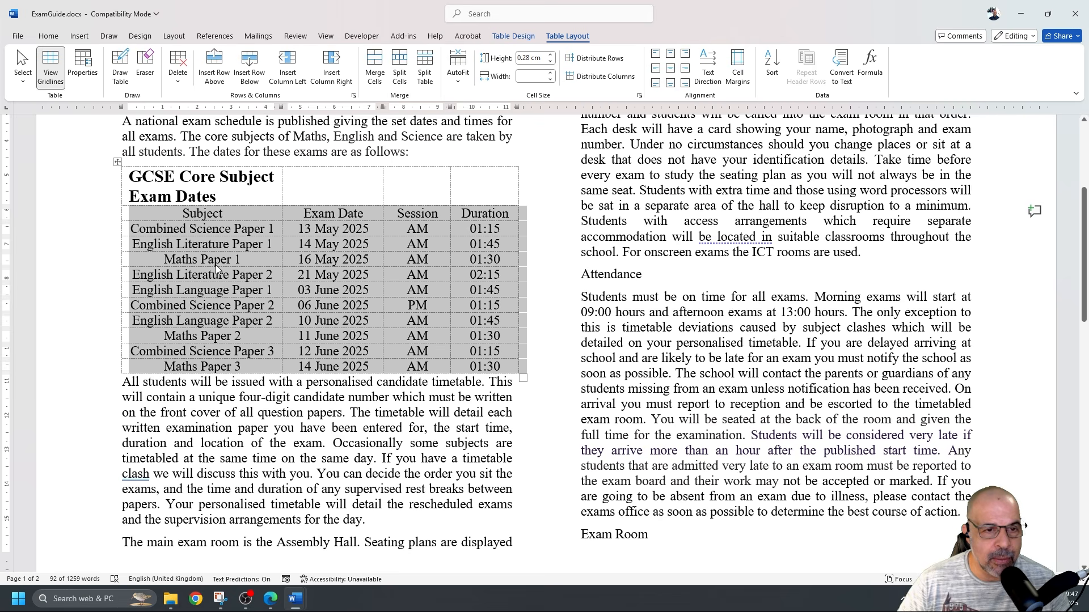
left_click_drag(159, 260, 525, 261)
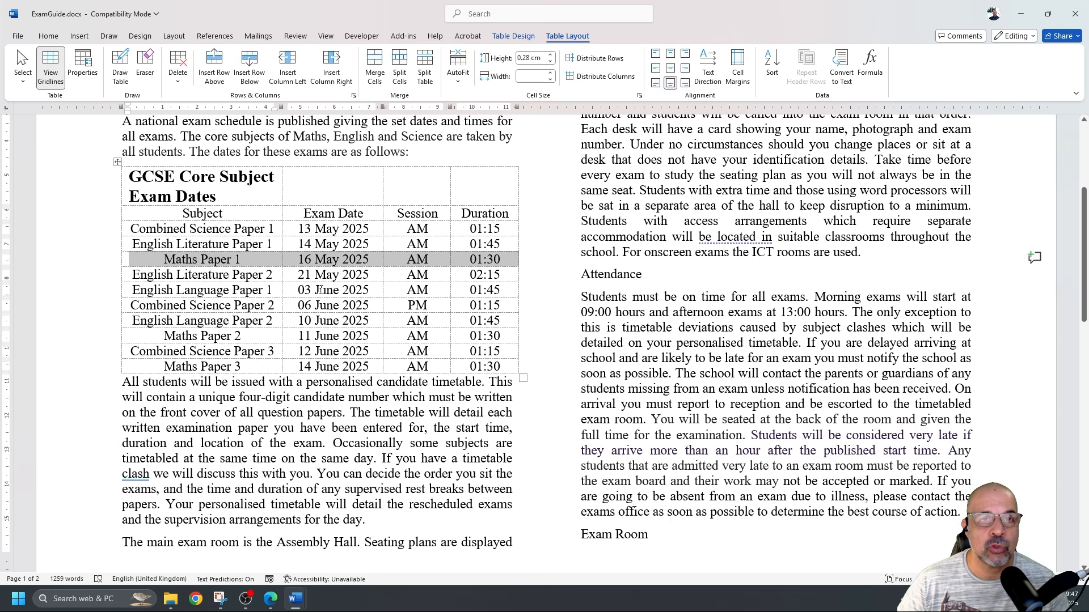
key("alt+Tab")
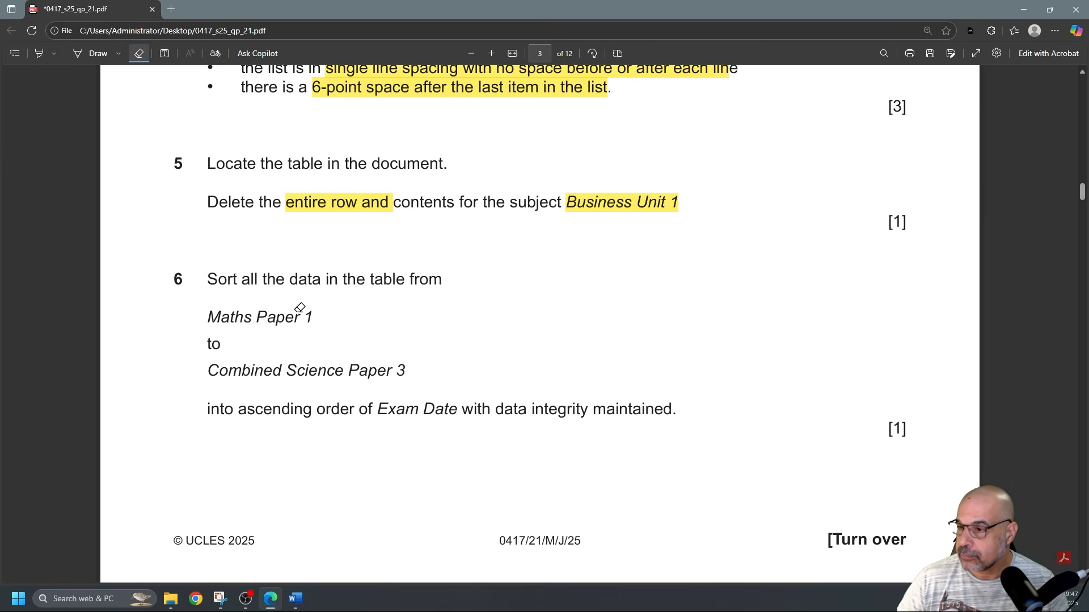
Scroll the question paper to page 4 to read questions 7–9, then return to Word
scroll(336, 286, "down", 9)
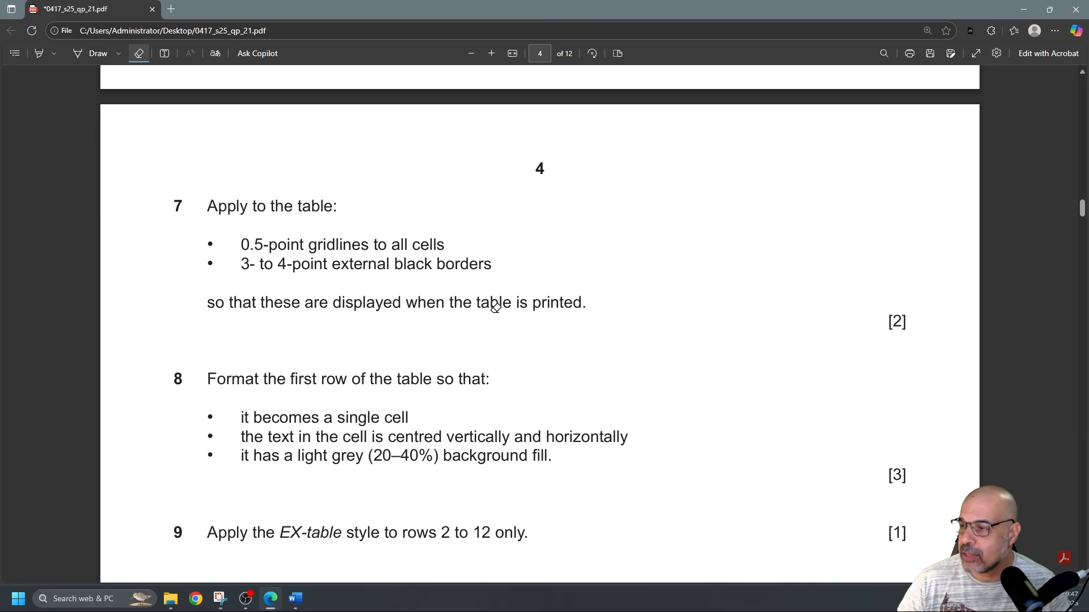
key("alt+Tab")
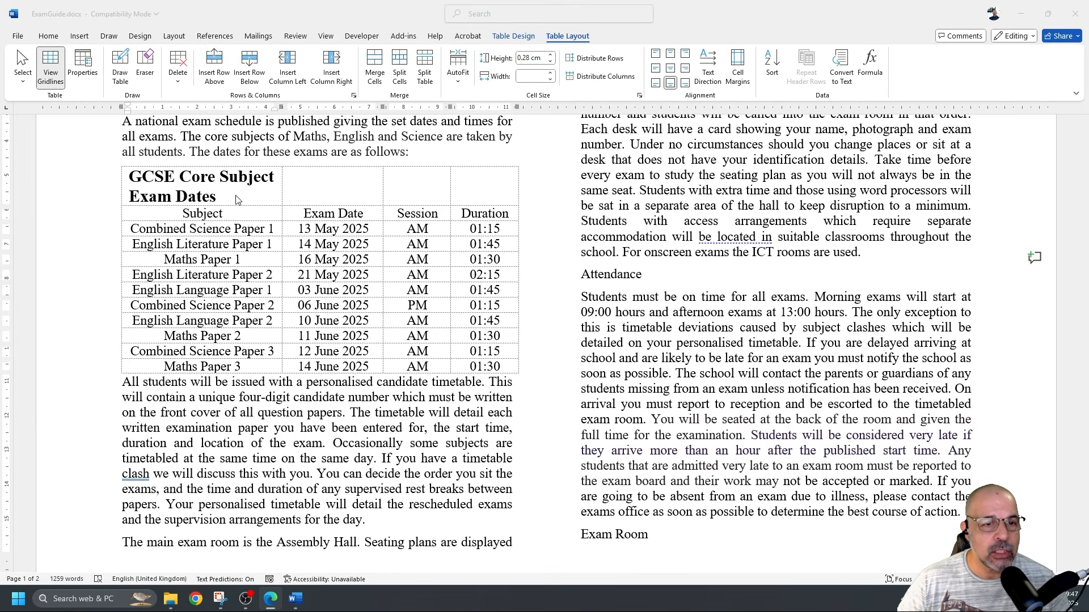
Select the whole exam-dates table and open the Borders dropdown under Table Design
triple_click(253, 260)
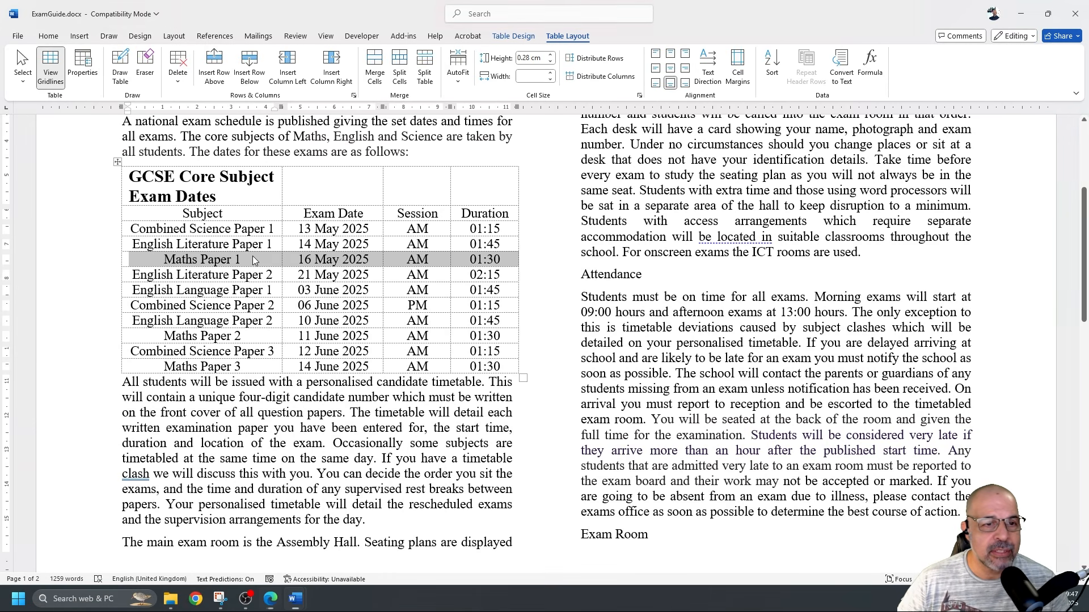
left_click(117, 164)
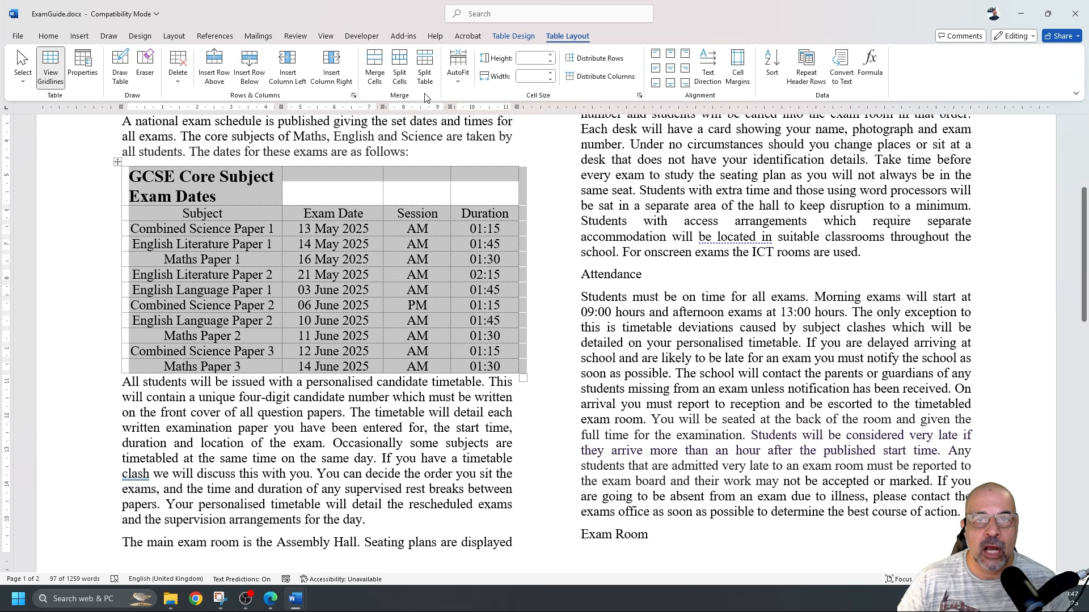
left_click(525, 40)
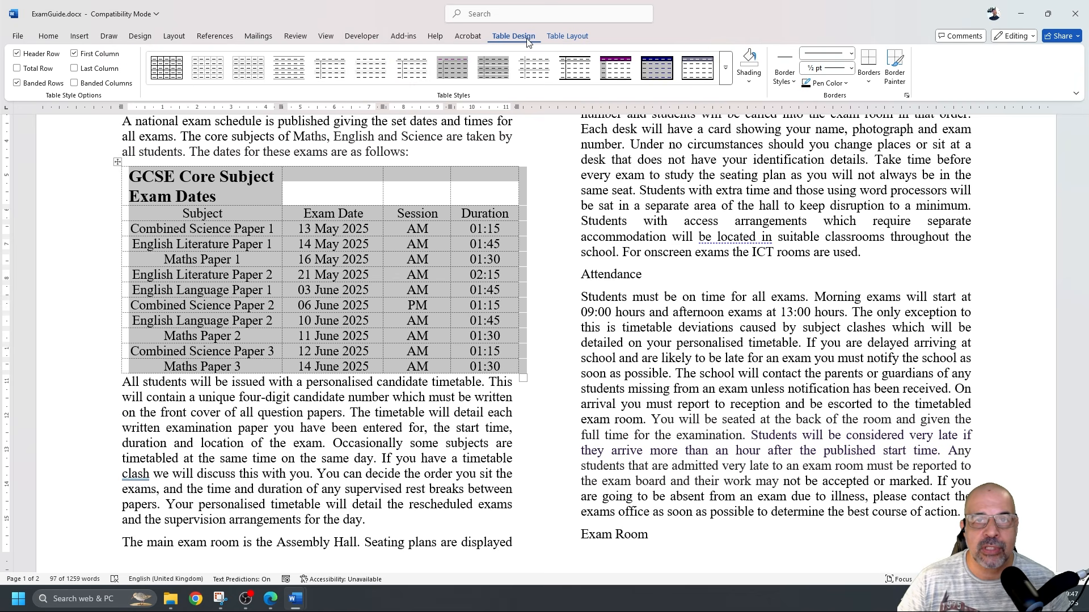
left_click(568, 37)
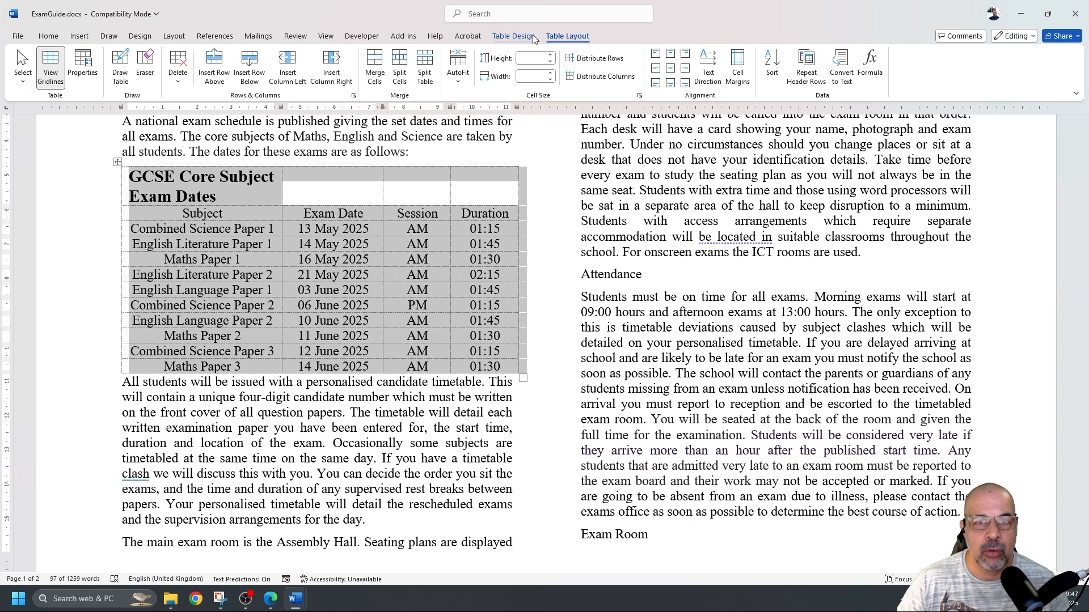
left_click(525, 38)
left_click(555, 38)
left_click(524, 37)
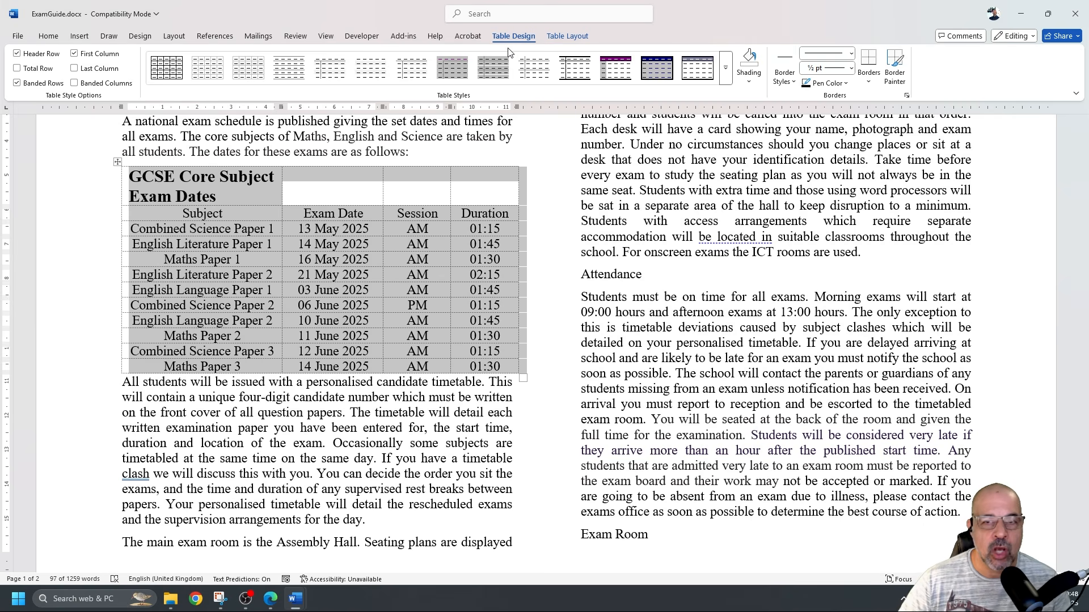
left_click(870, 84)
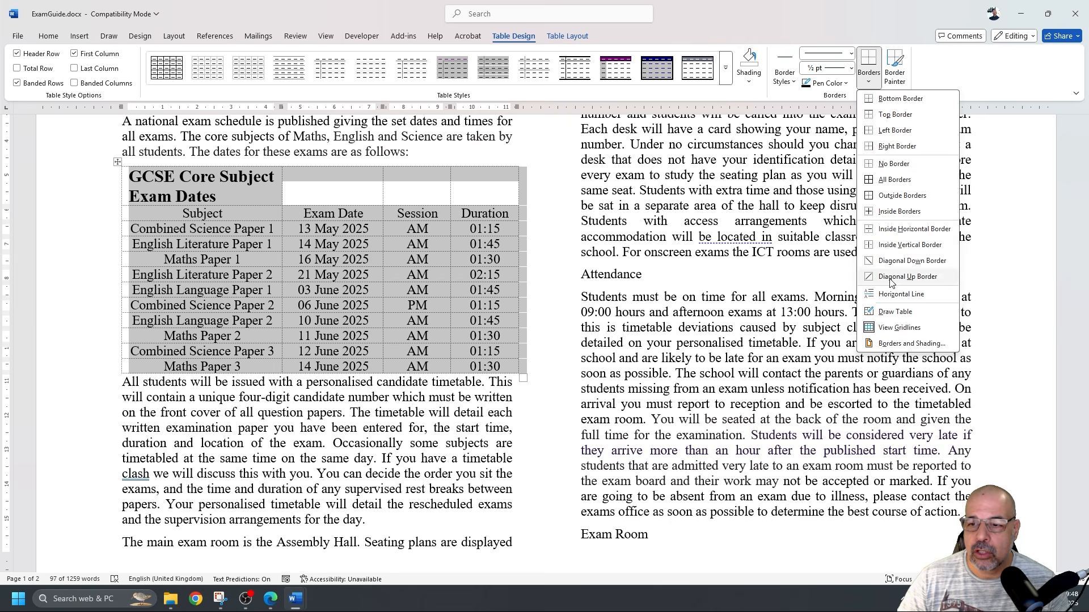
In Borders and Shading, add ½ pt inside vertical and horizontal gridlines
left_click(905, 344)
left_click_drag(699, 167, 689, 135)
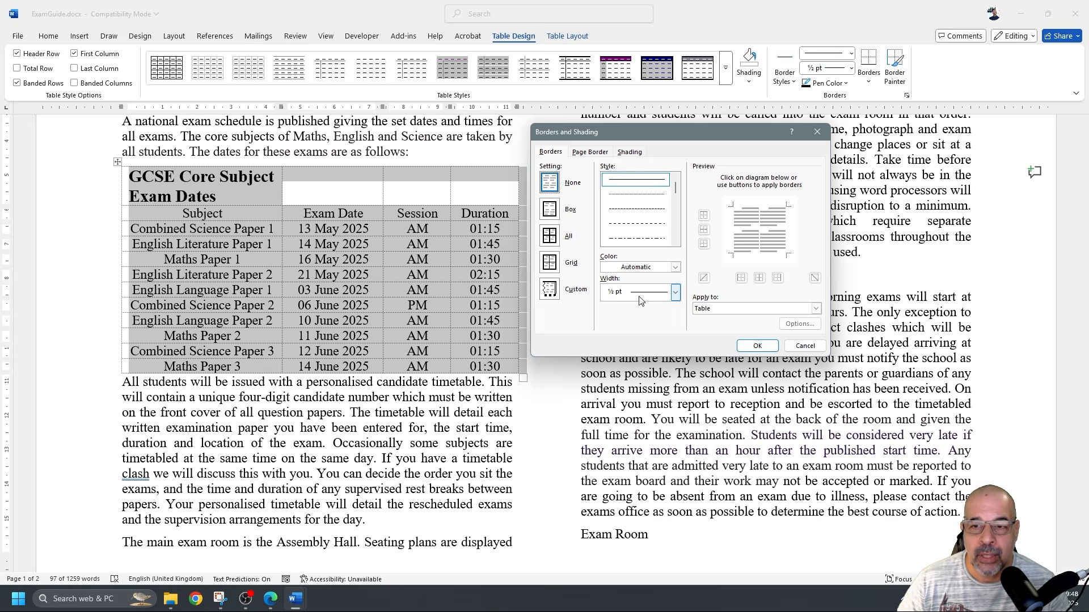
left_click(759, 223)
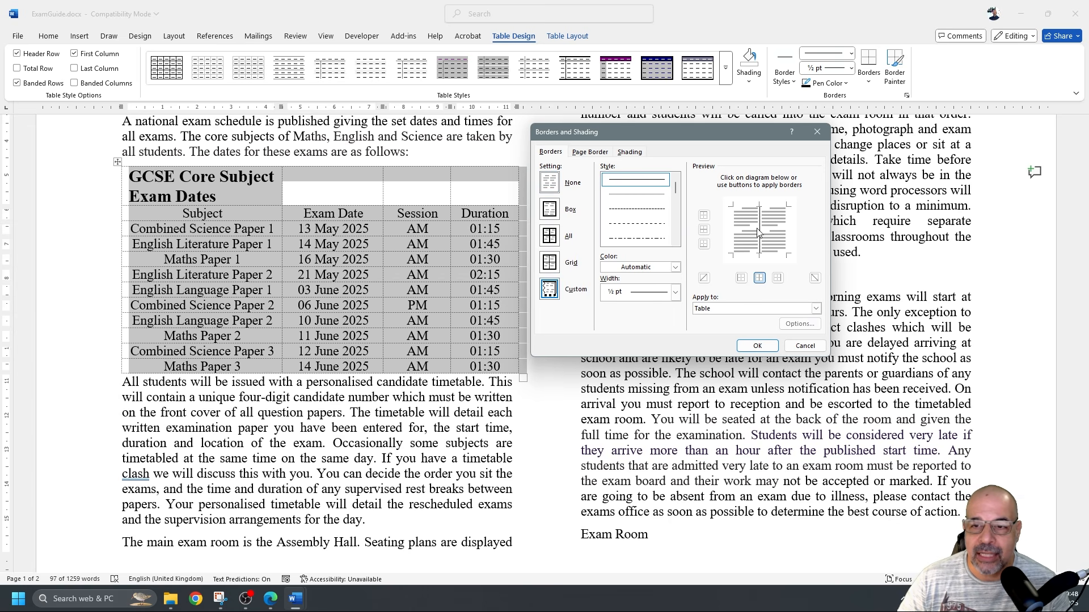
left_click(756, 231)
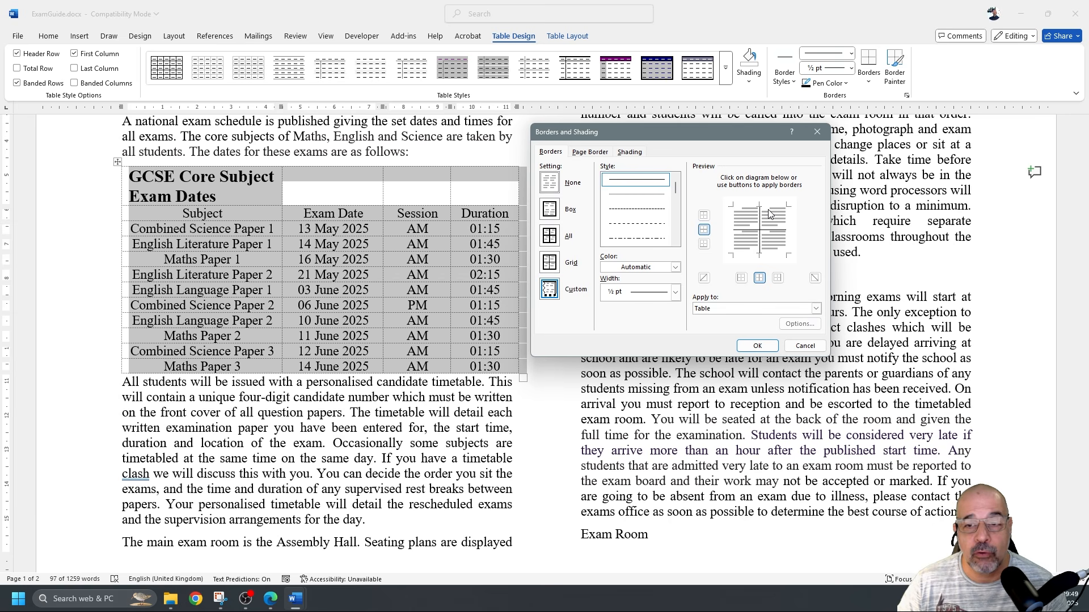
Apply a 3 pt black border to all four outer edges and confirm
left_click(675, 293)
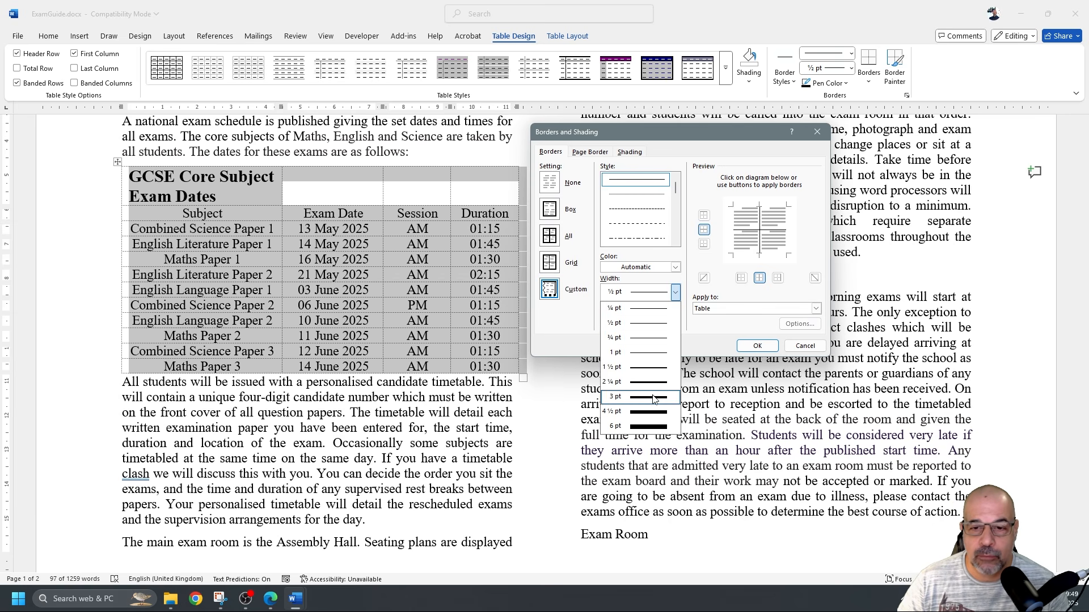
left_click(652, 403)
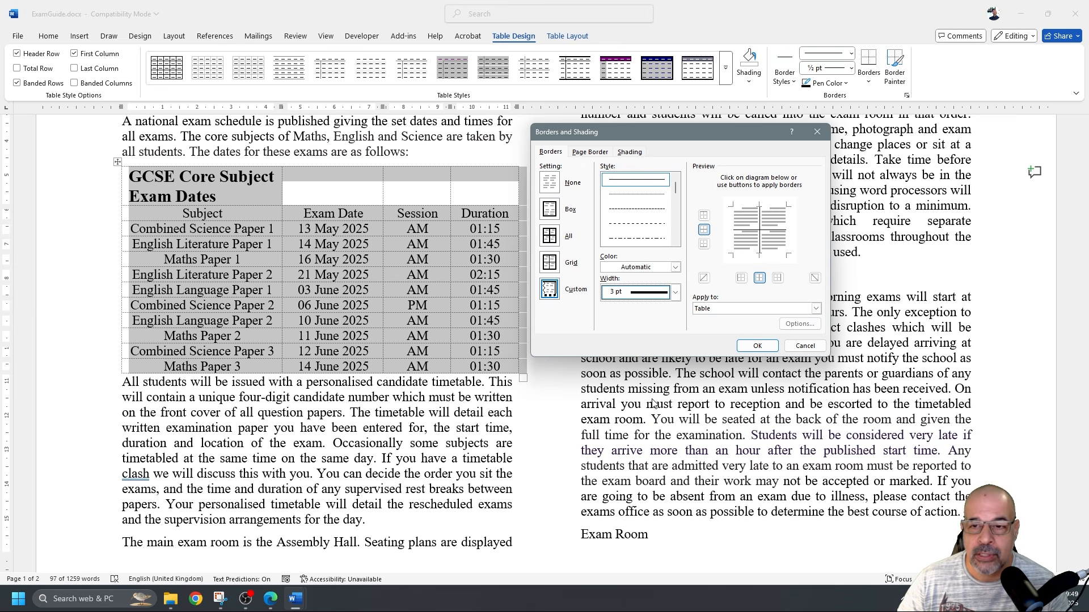
left_click(734, 223)
left_click(751, 207)
left_click(788, 227)
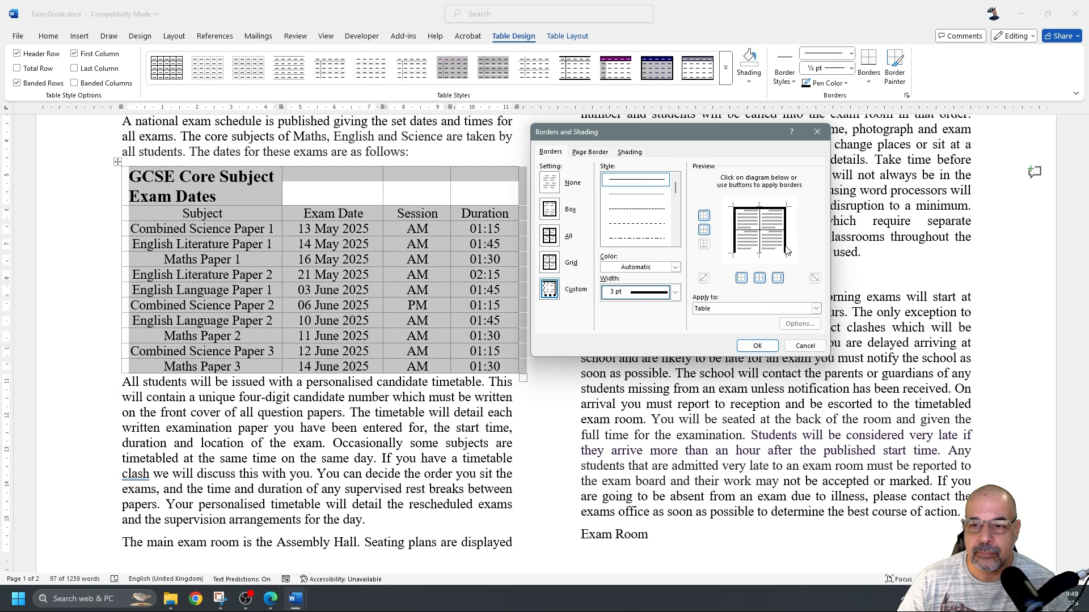
left_click(775, 252)
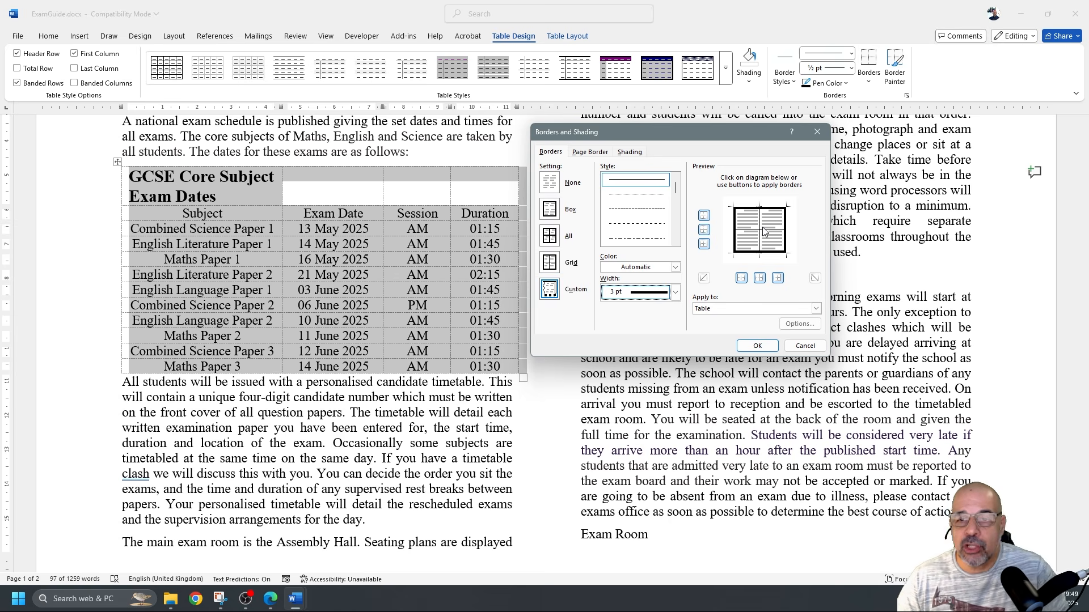
left_click(737, 238)
left_click(748, 209)
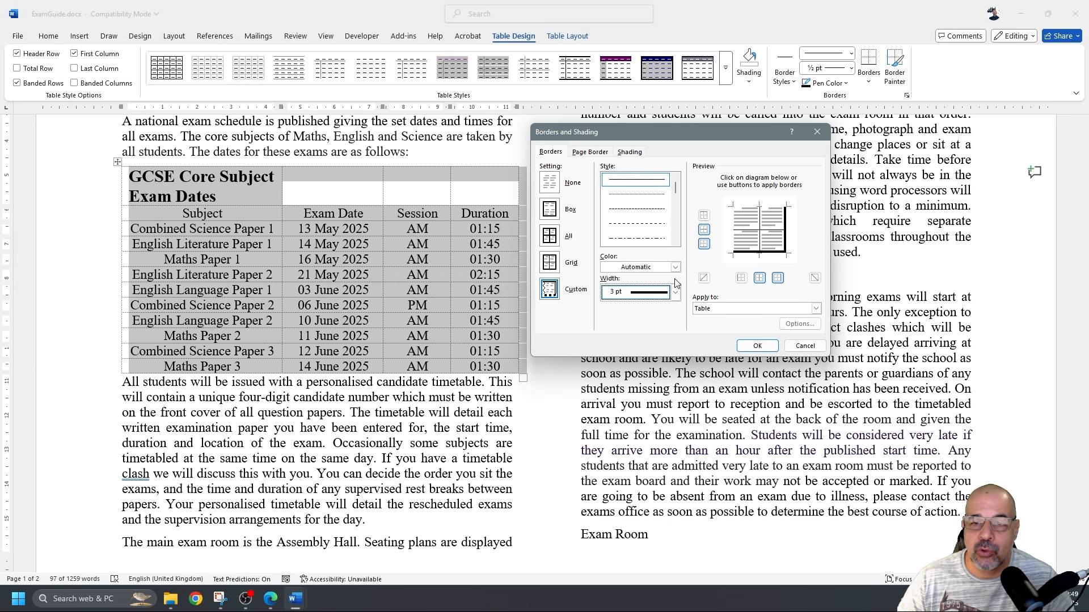
left_click(735, 233)
left_click(750, 208)
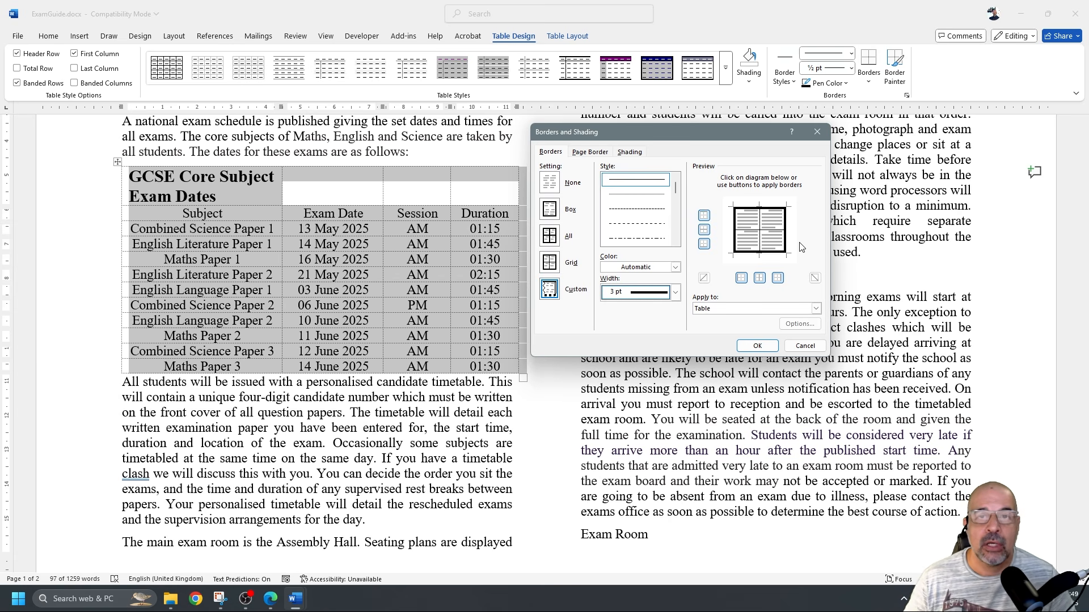
left_click(757, 346)
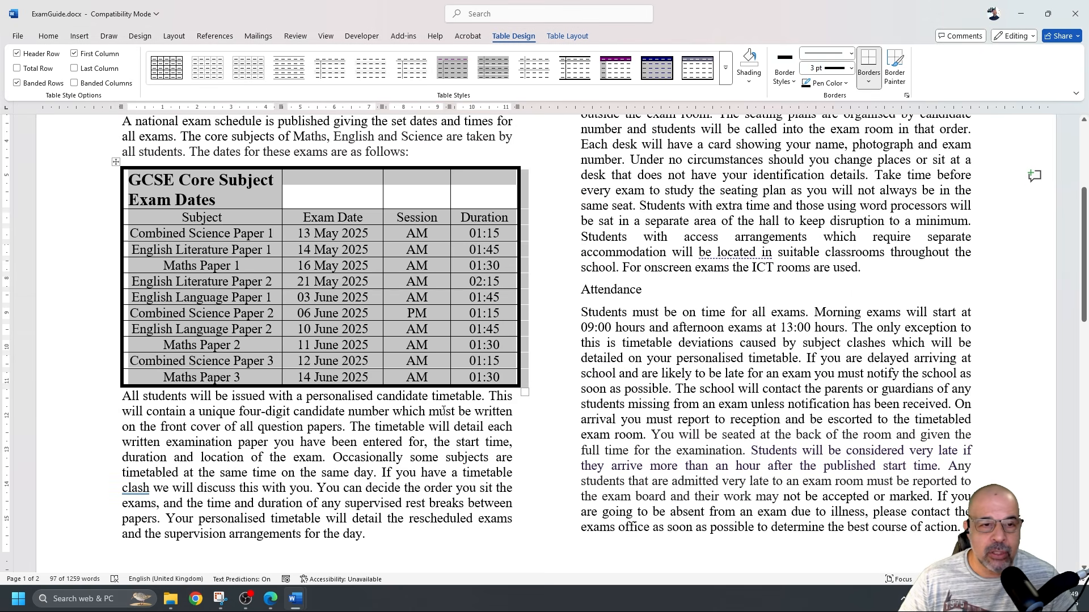
left_click(444, 411)
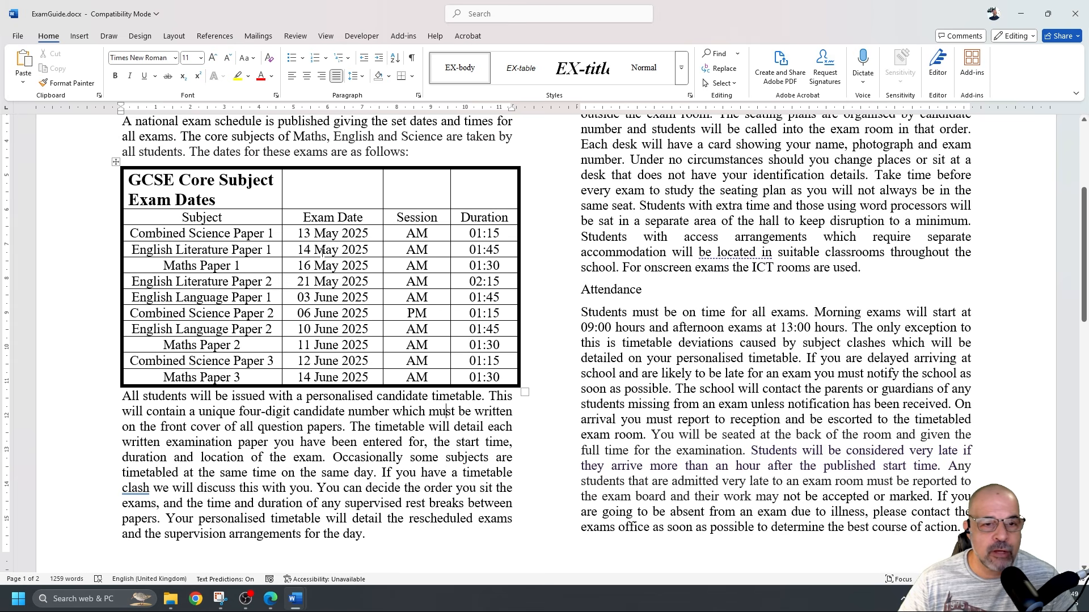
Highlight 'centred vertically and horizontally' in question 8, then return to Word
key("alt+Tab")
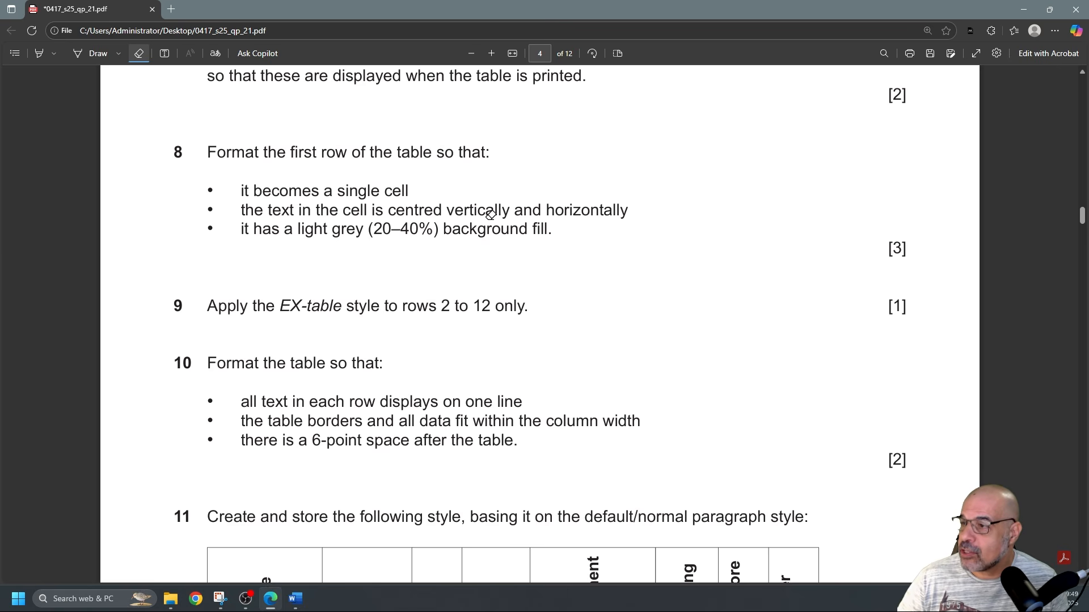
left_click(39, 53)
left_click_drag(395, 209, 636, 207)
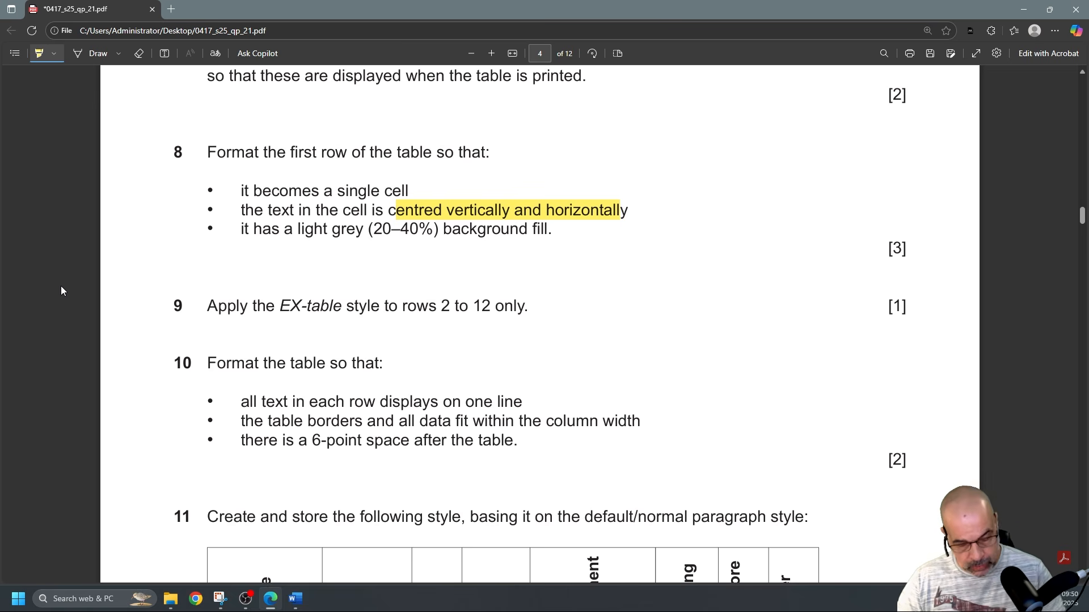
key("alt+Tab")
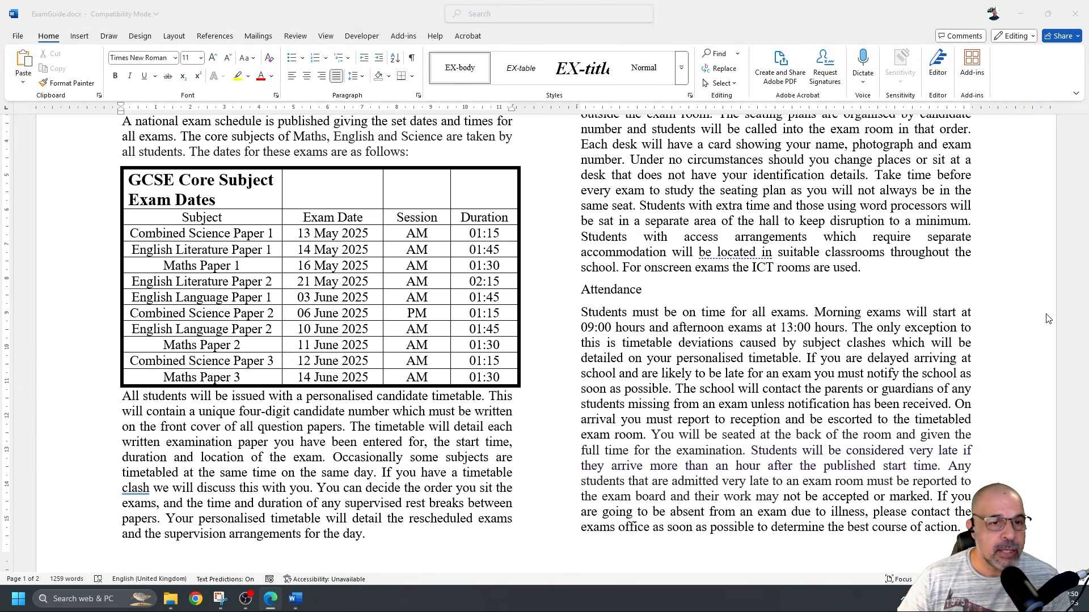
Merge the four cells of the exam-dates table's top row into one title cell
left_click(264, 198)
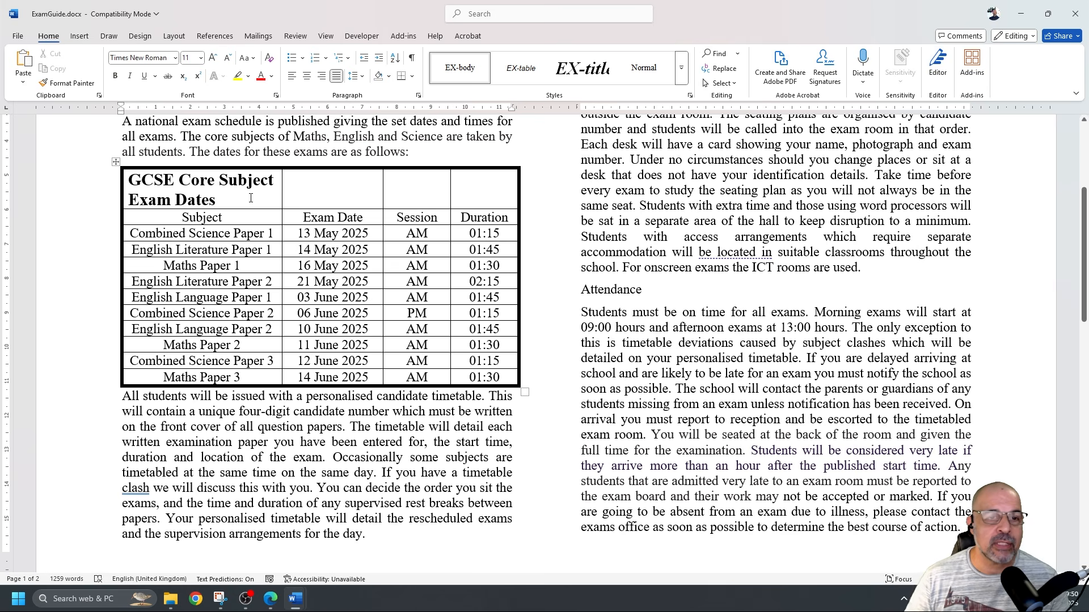
left_click_drag(268, 218, 323, 218)
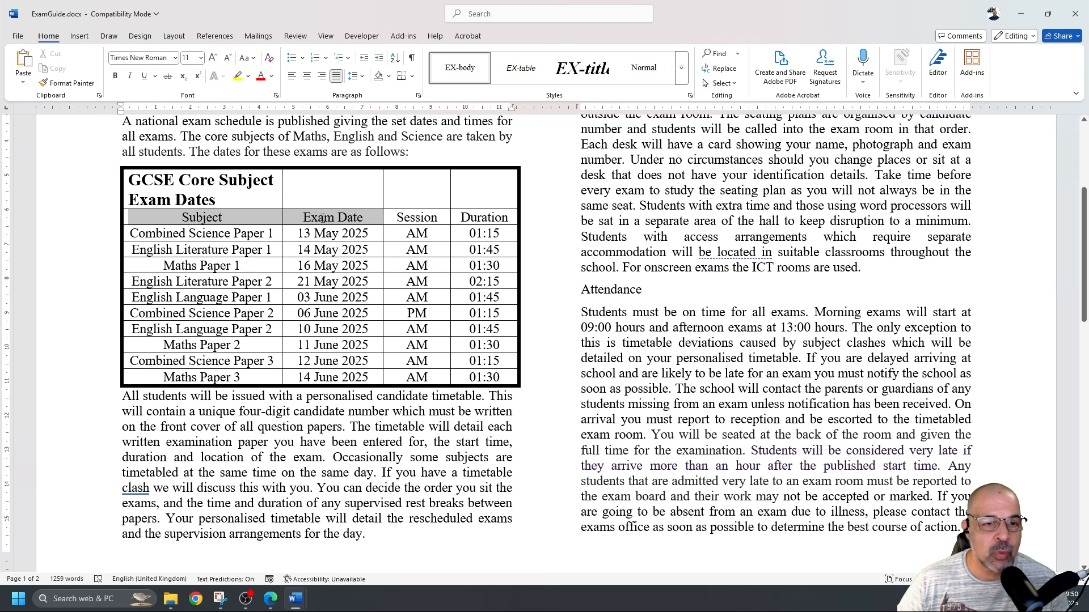
left_click(258, 190)
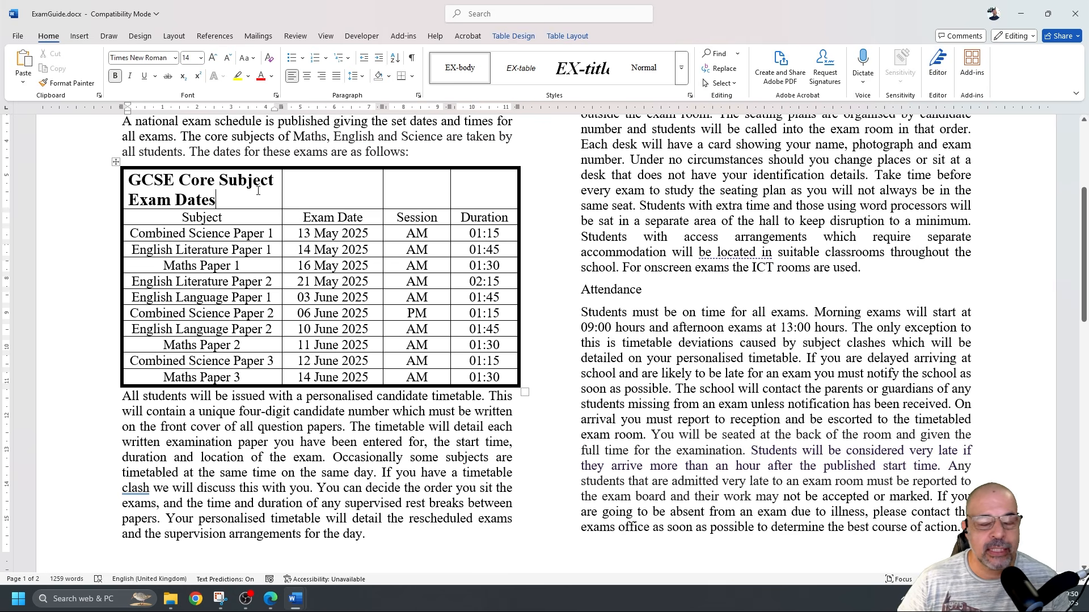
left_click_drag(267, 195, 472, 191)
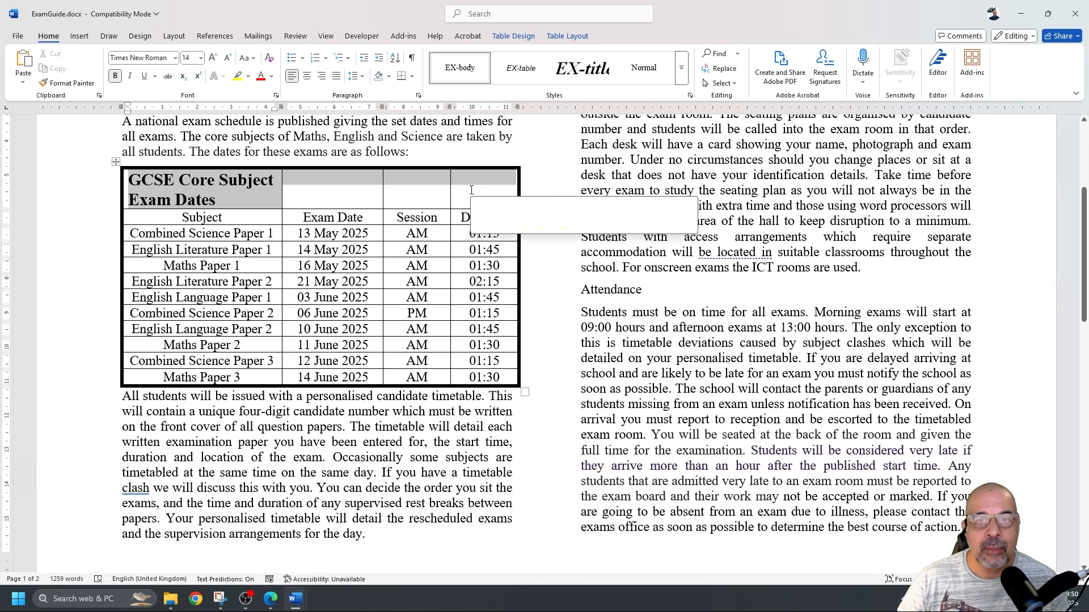
left_click(568, 39)
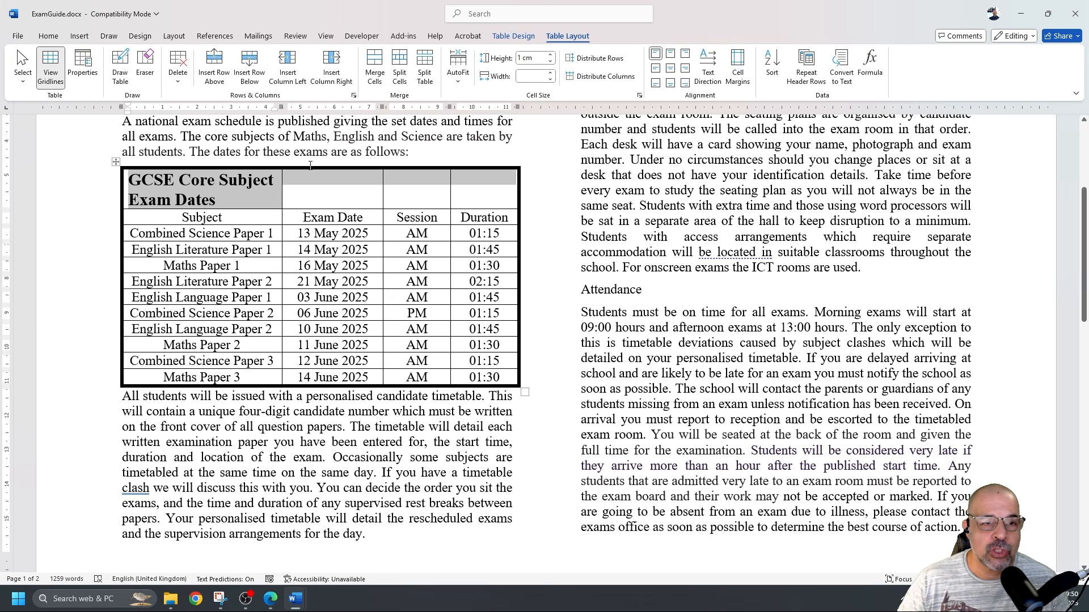
right_click(261, 193)
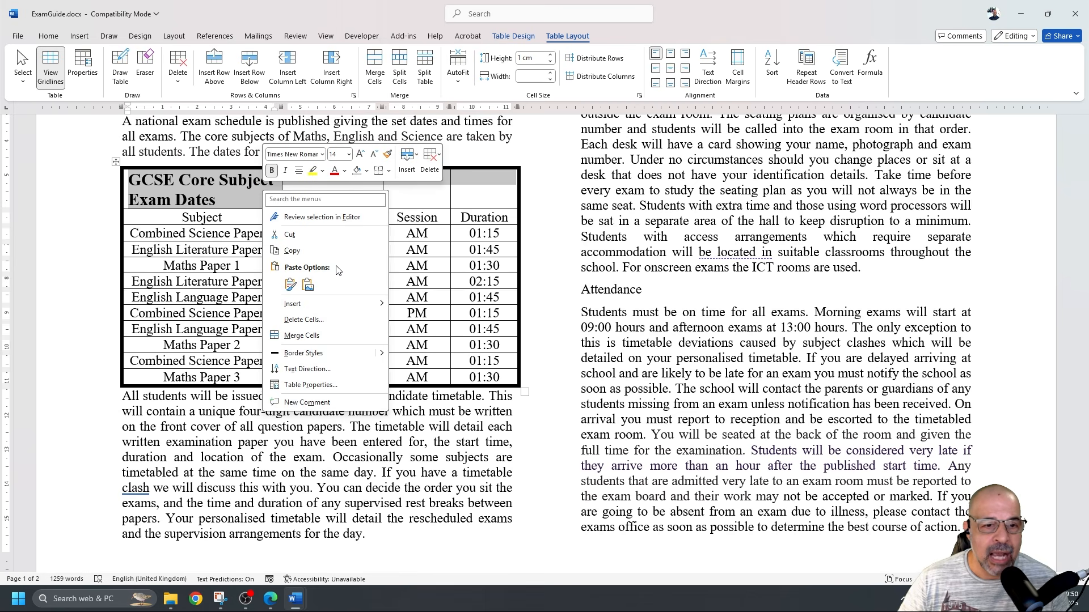
left_click(323, 336)
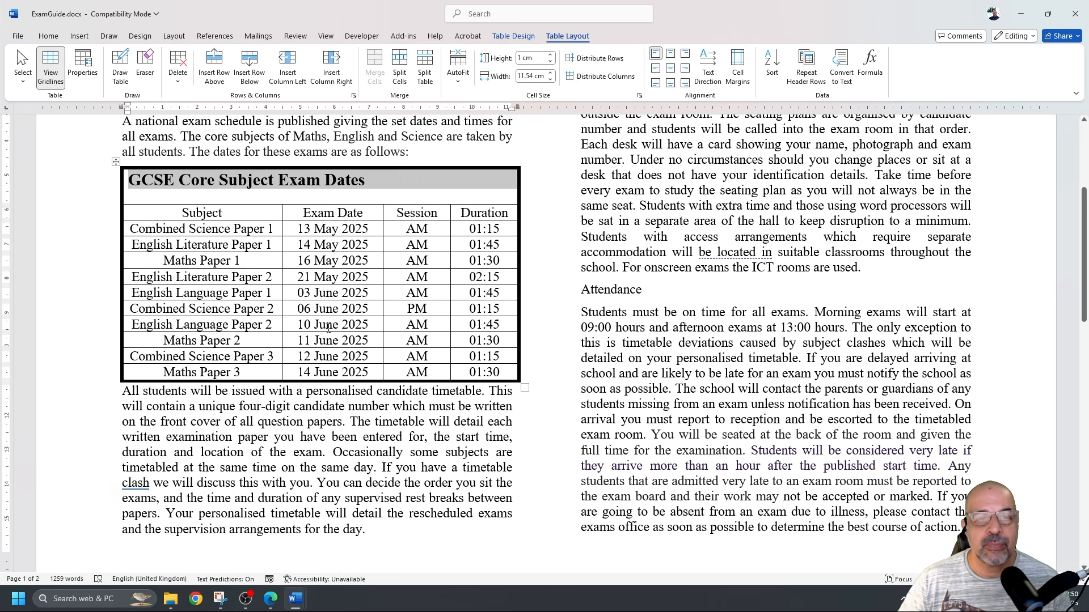
left_click(349, 197)
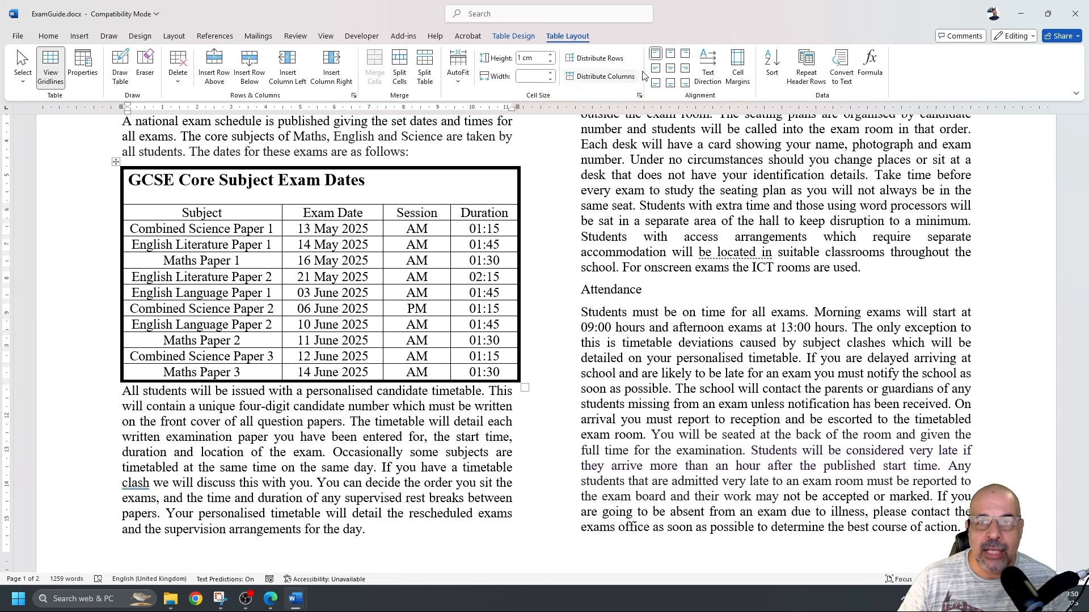
Centre the 'GCSE Core Subject Exam Dates' title vertically and horizontally in its cell
left_click(671, 56)
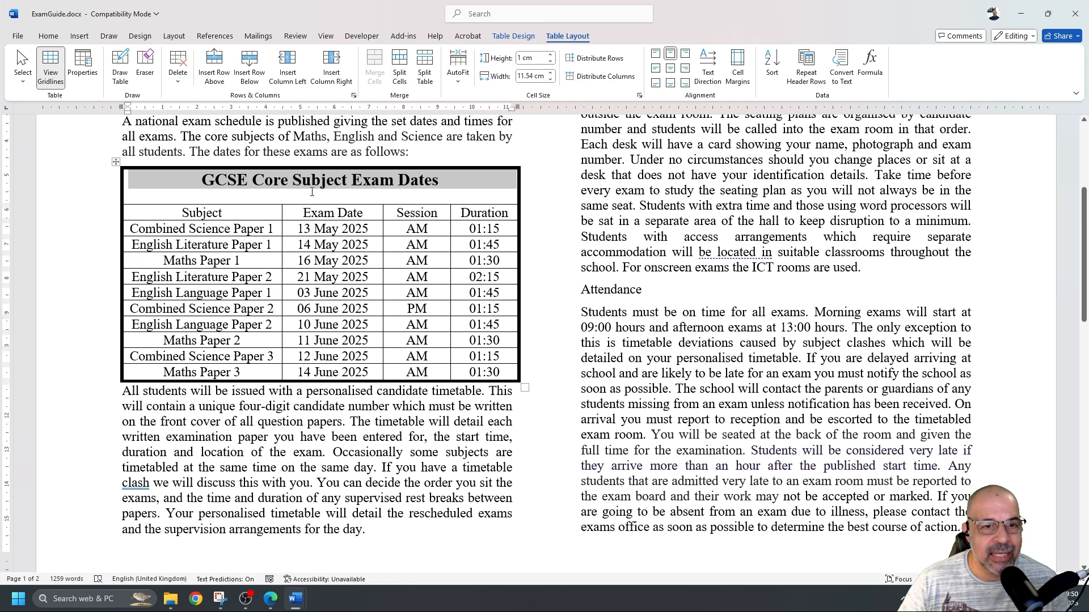
left_click(282, 187)
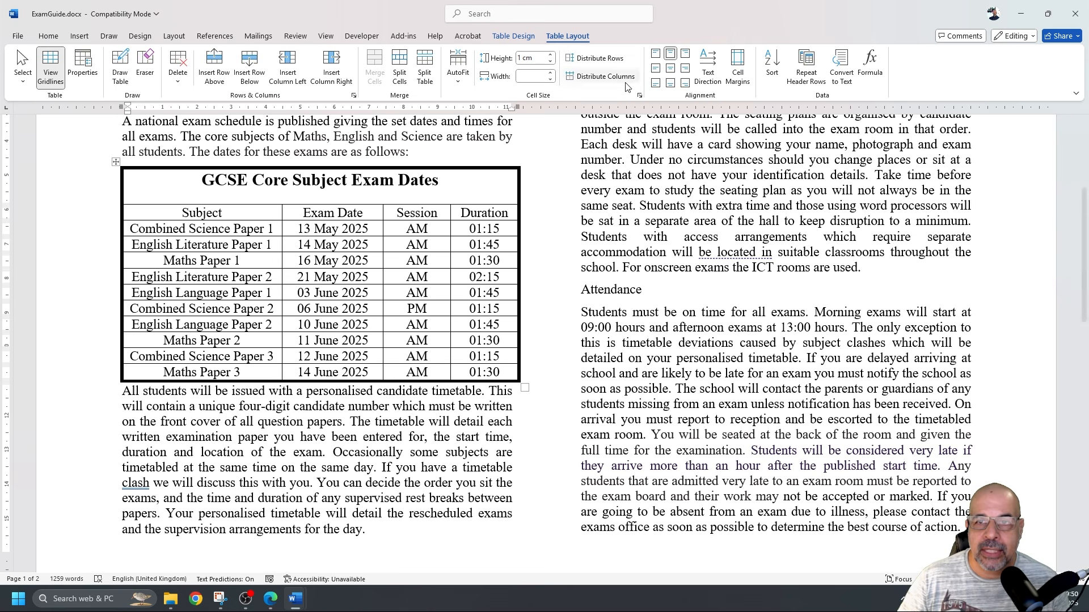
left_click(670, 68)
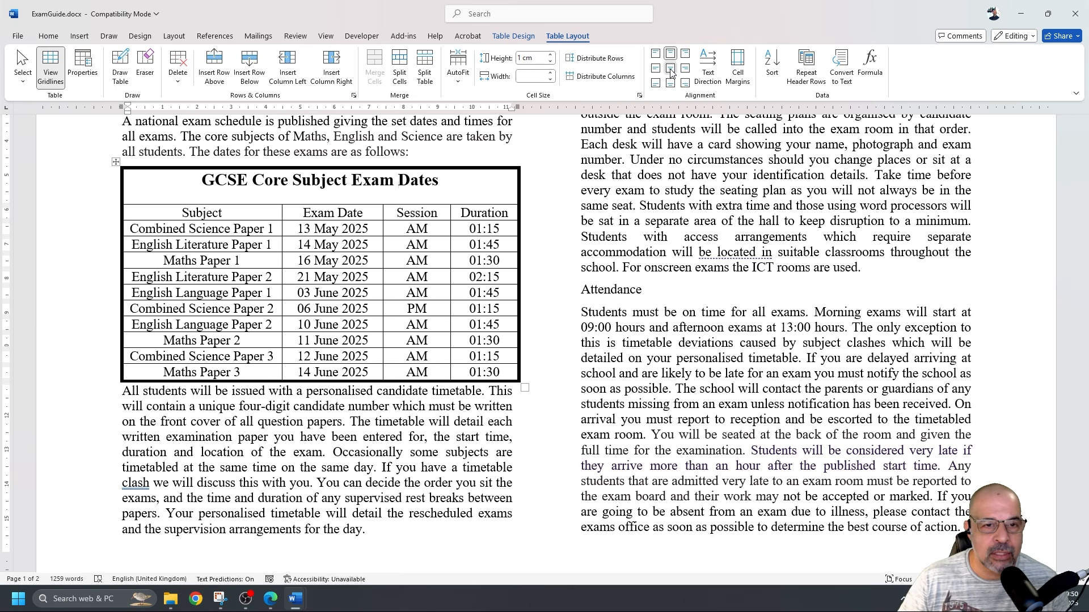
left_click(348, 229)
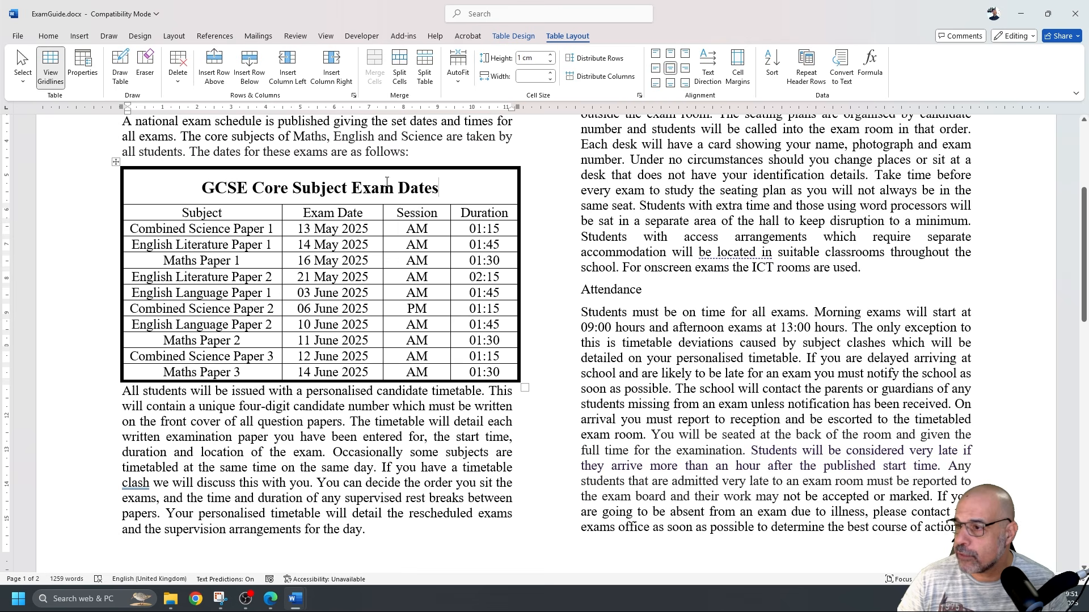
Shade the title row White, Background 1, Darker 35%, then glance at the exam PDF
left_click(512, 37)
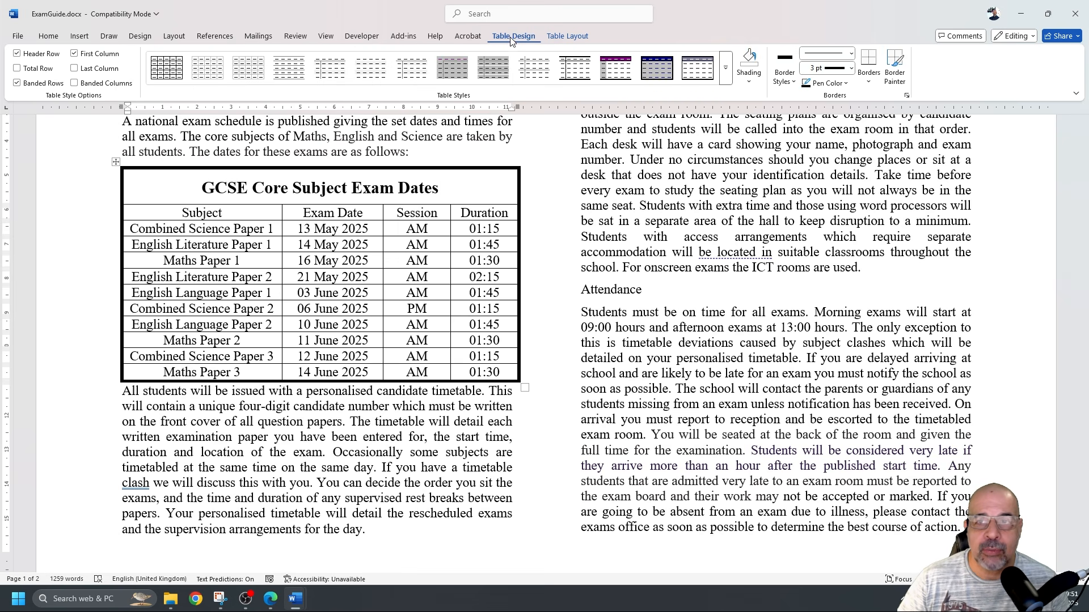
left_click(750, 83)
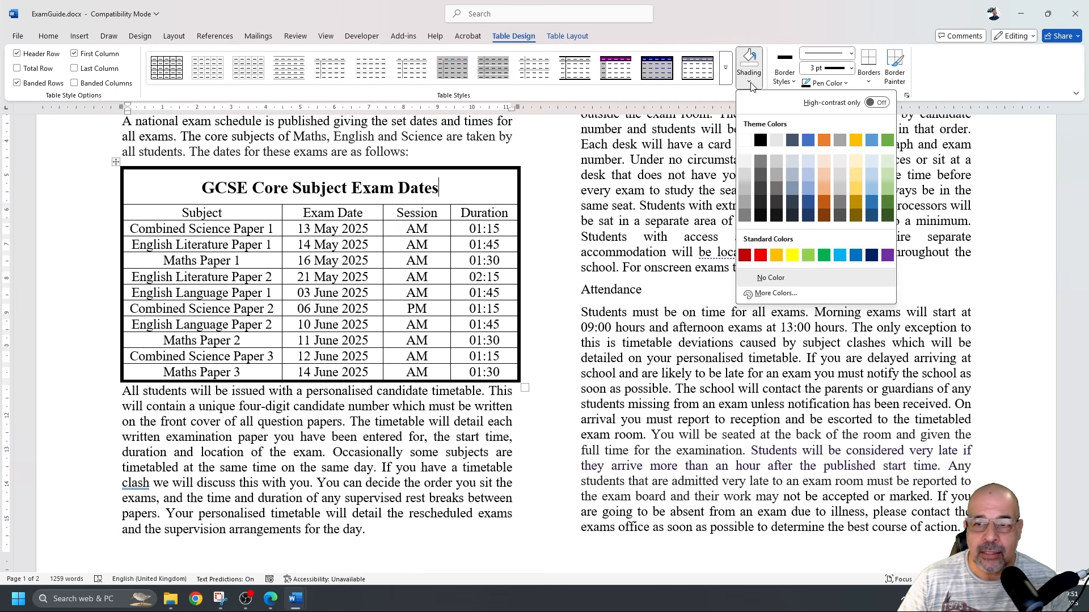
left_click(744, 190)
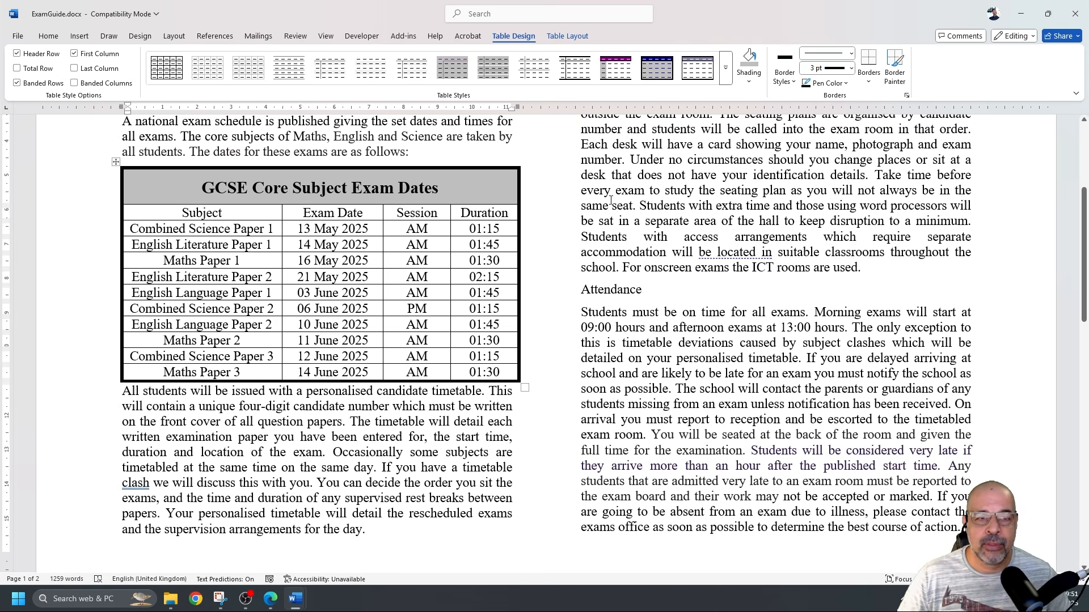
key("alt+Tab")
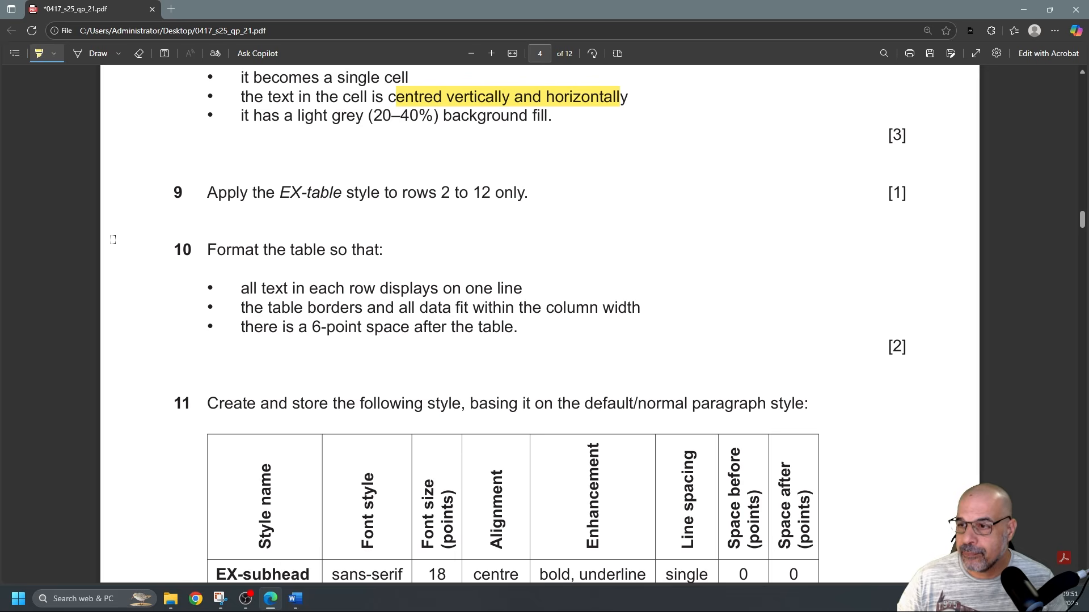
key("alt+Tab")
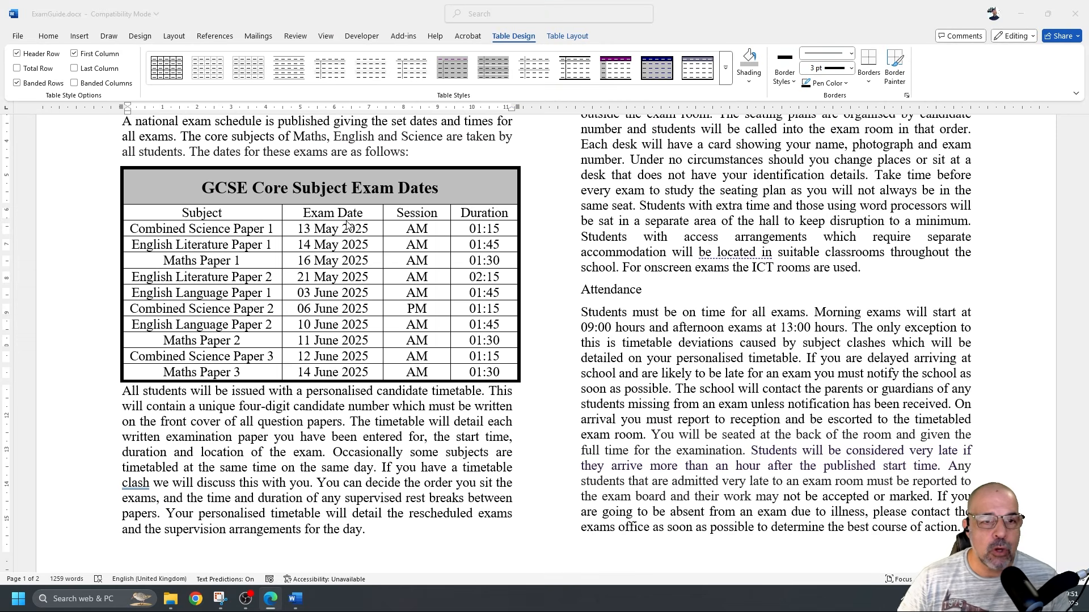
Select table rows 2–12 and apply the EX-table style from the Styles pane
left_click_drag(275, 219, 221, 369)
left_click(219, 287)
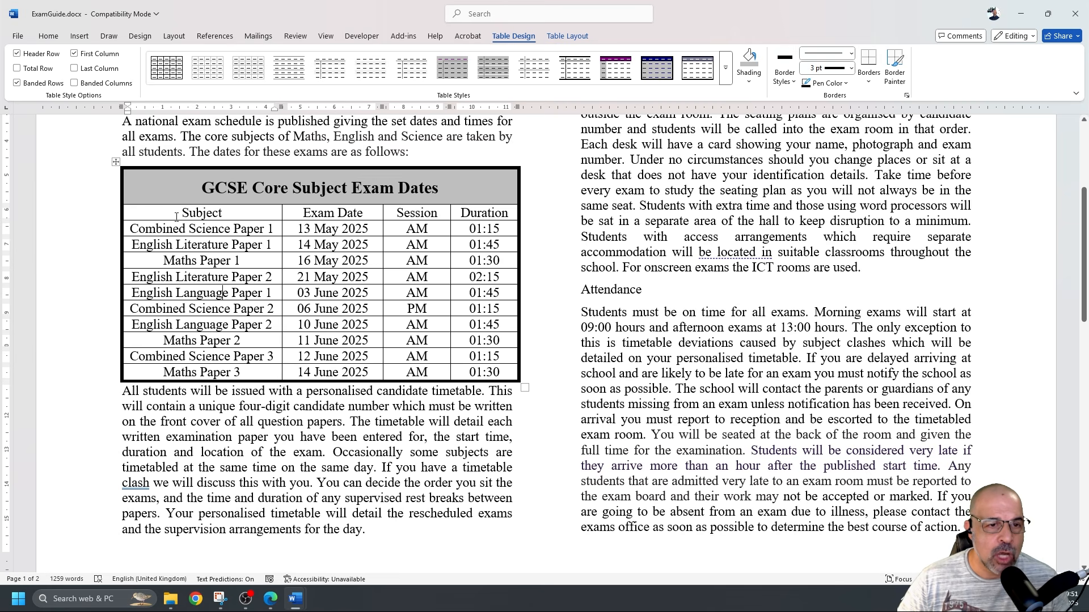
left_click_drag(172, 214, 478, 370)
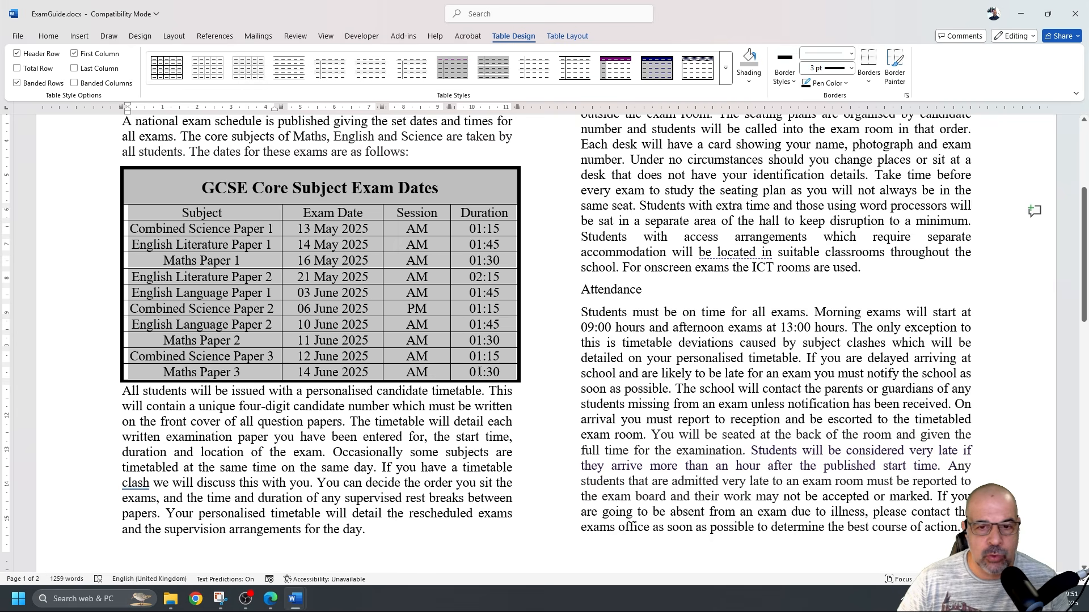
left_click(48, 36)
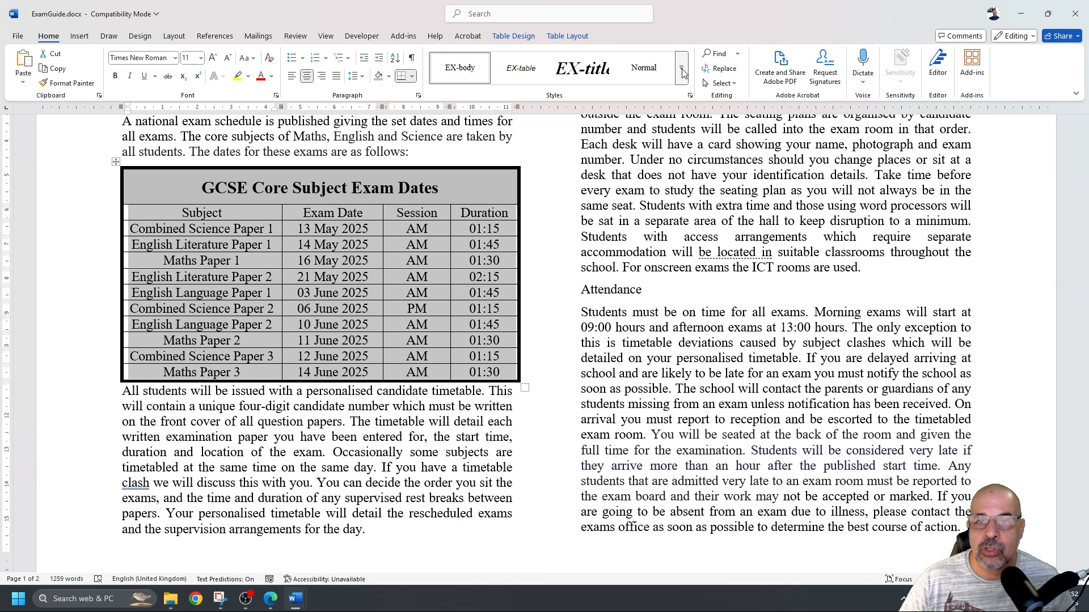
left_click(690, 96)
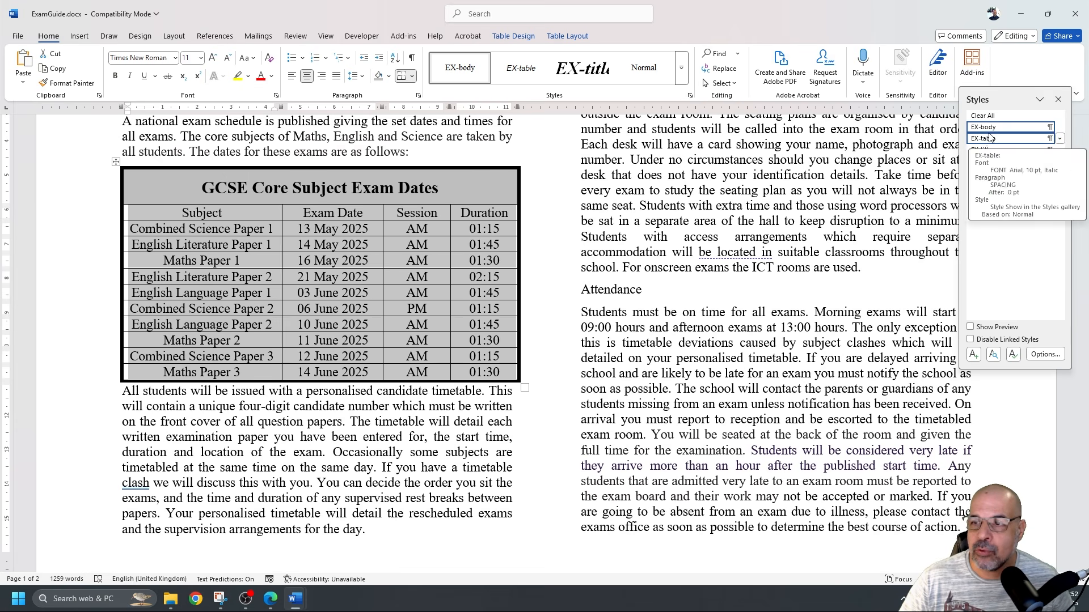
left_click_drag(1008, 101, 667, 149)
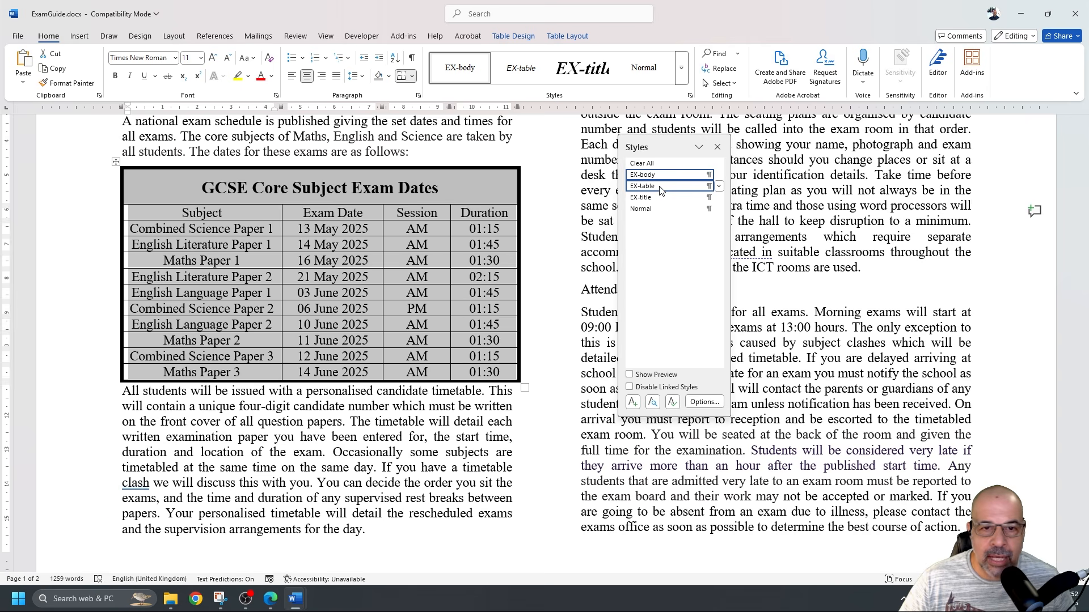
left_click(666, 187)
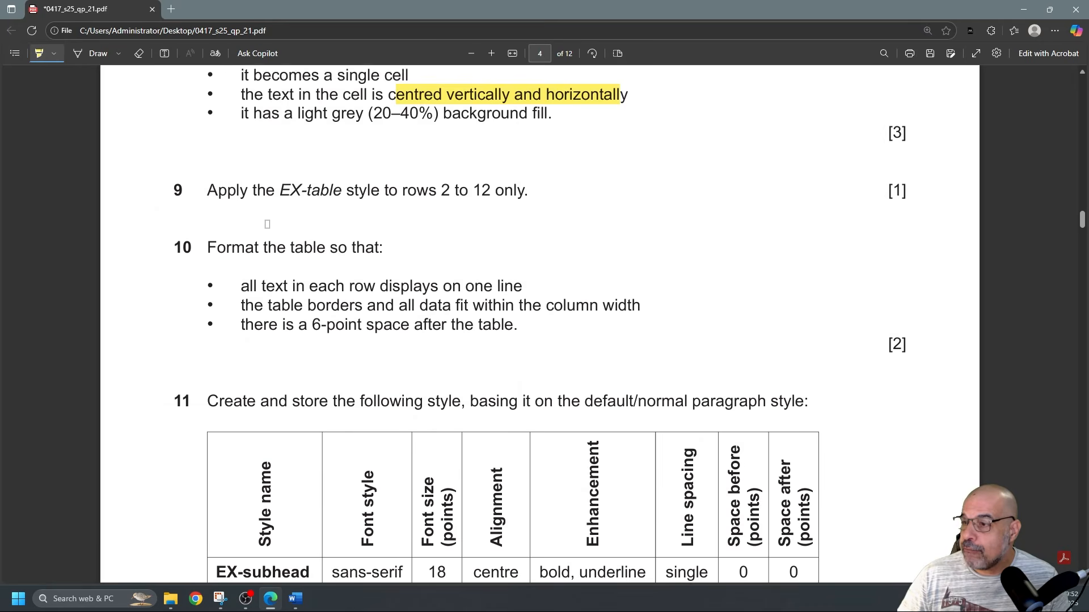
Highlight question 10's one-line rows, column-width fit and 6-point space-after requirements
scroll(302, 232, "down", 1)
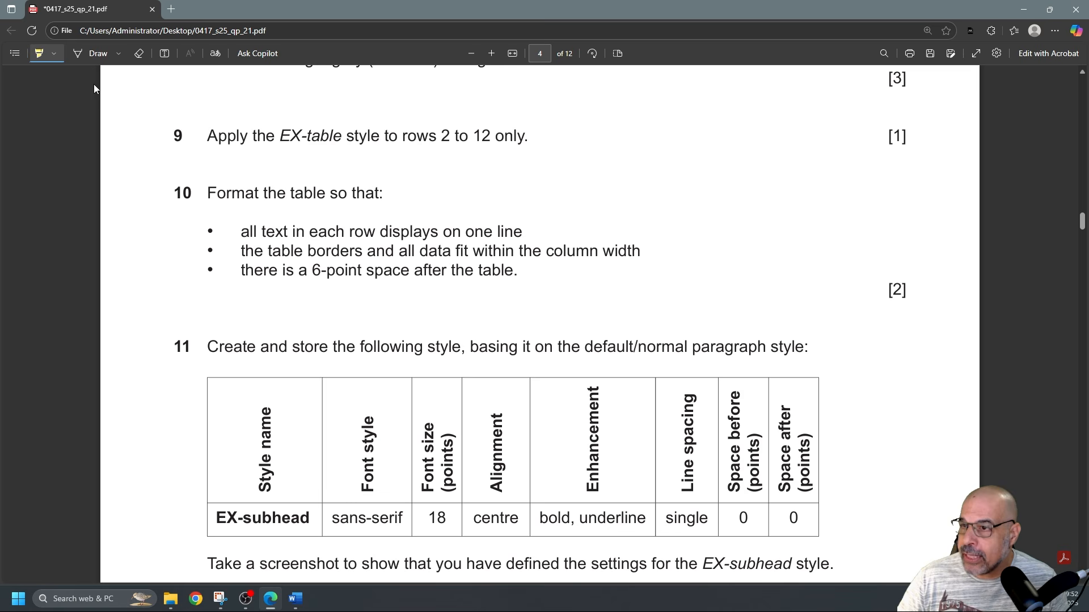
left_click_drag(431, 232, 513, 233)
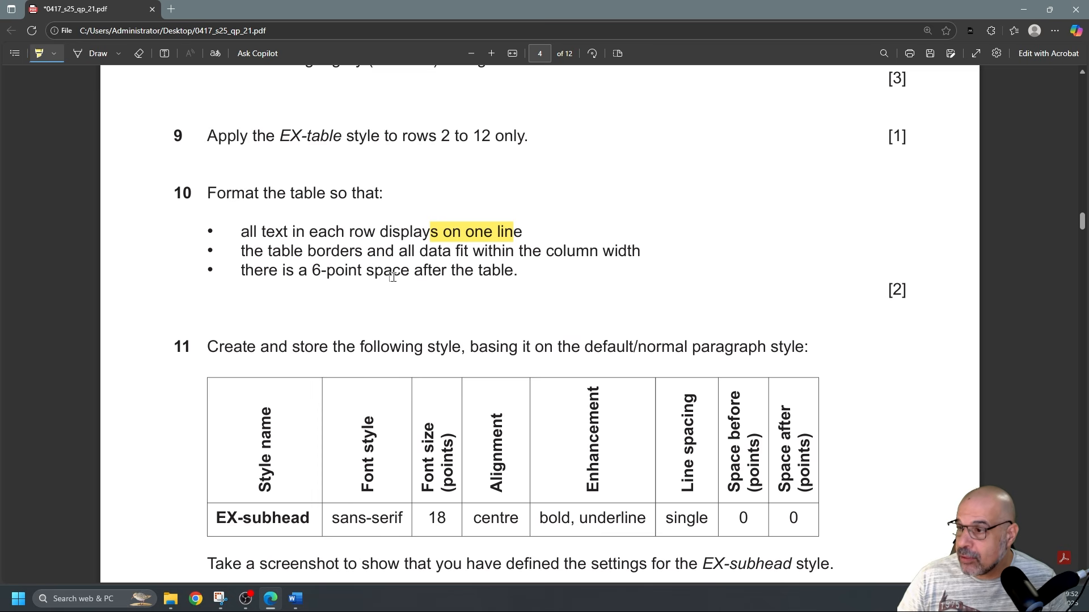
left_click_drag(384, 271, 531, 270)
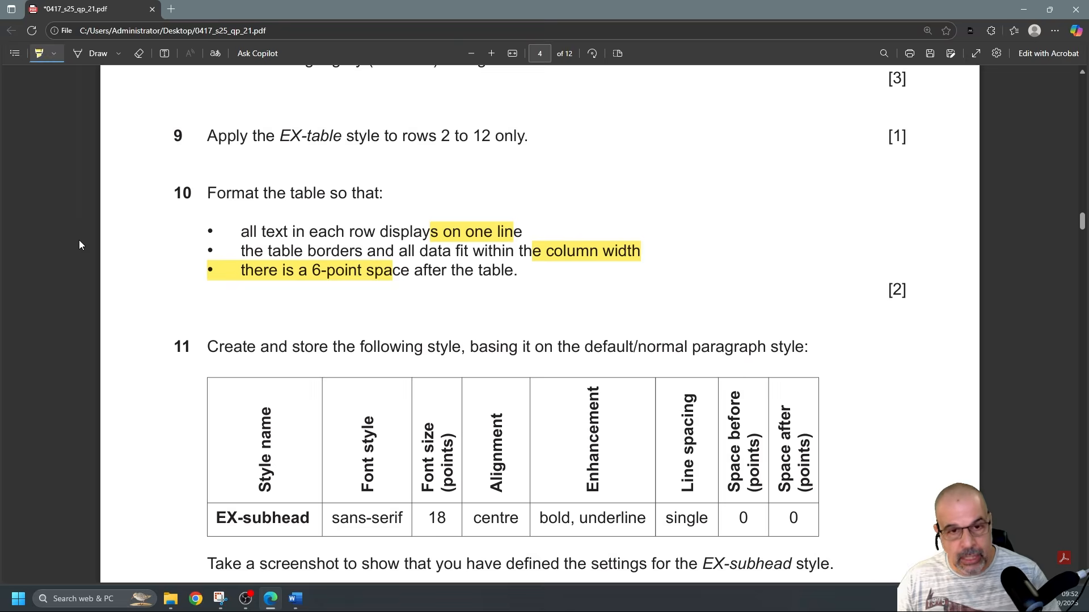
key("alt+Tab")
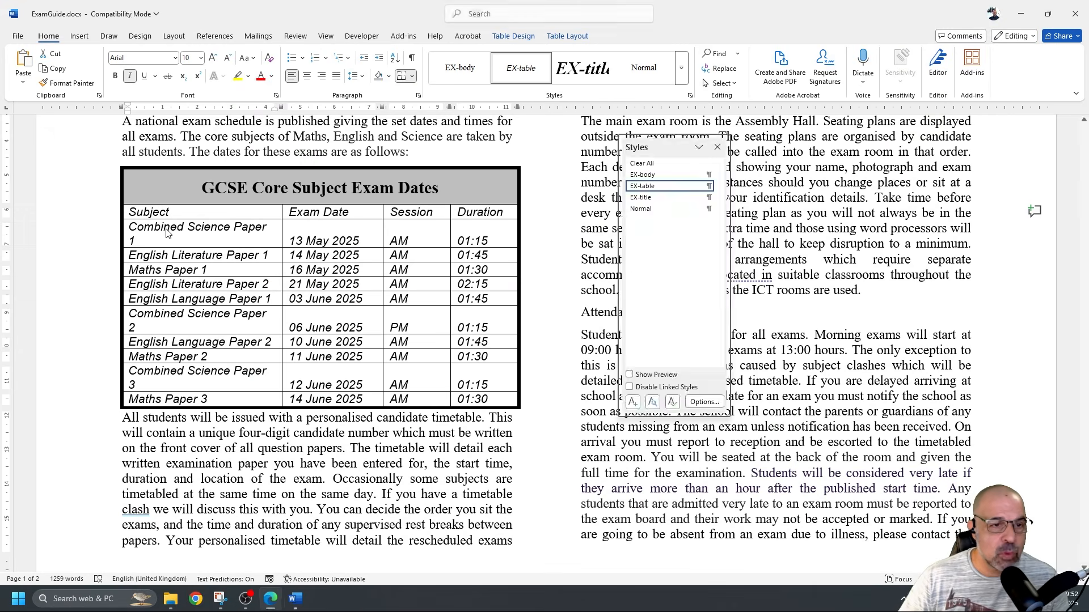
Widen the Subject column so entries like Combined Science Paper 1 fit on one line
left_click(180, 230)
left_click_drag(143, 229, 251, 238)
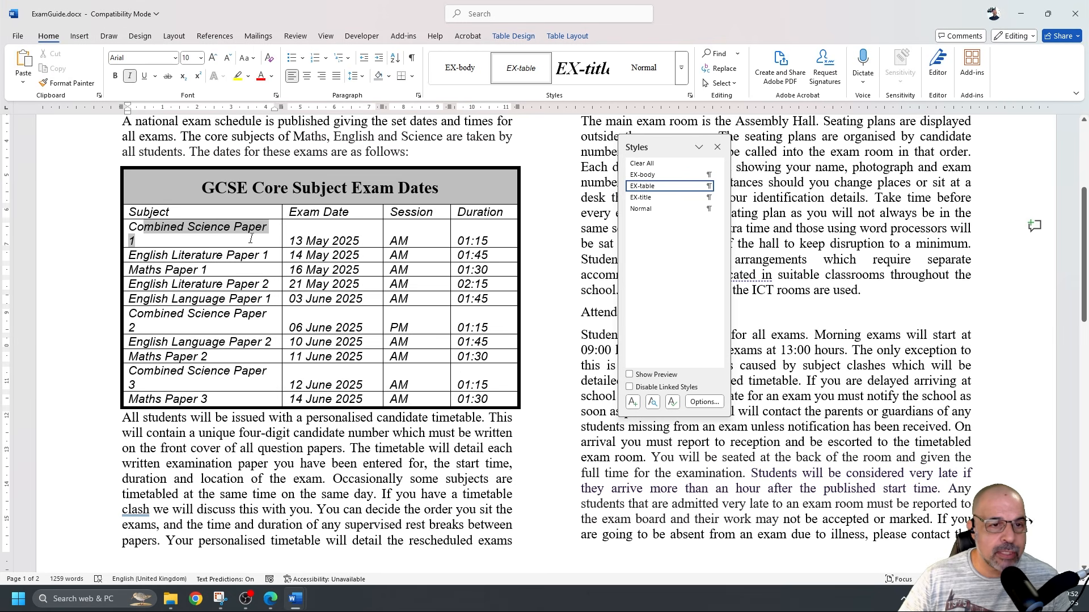
left_click(250, 239)
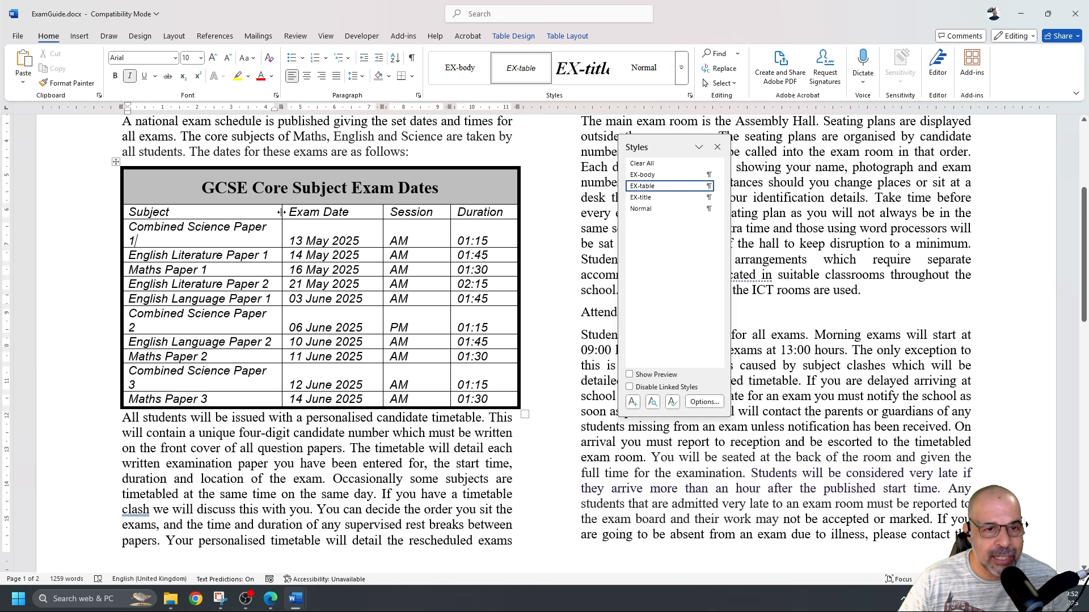
left_click_drag(281, 212, 290, 216)
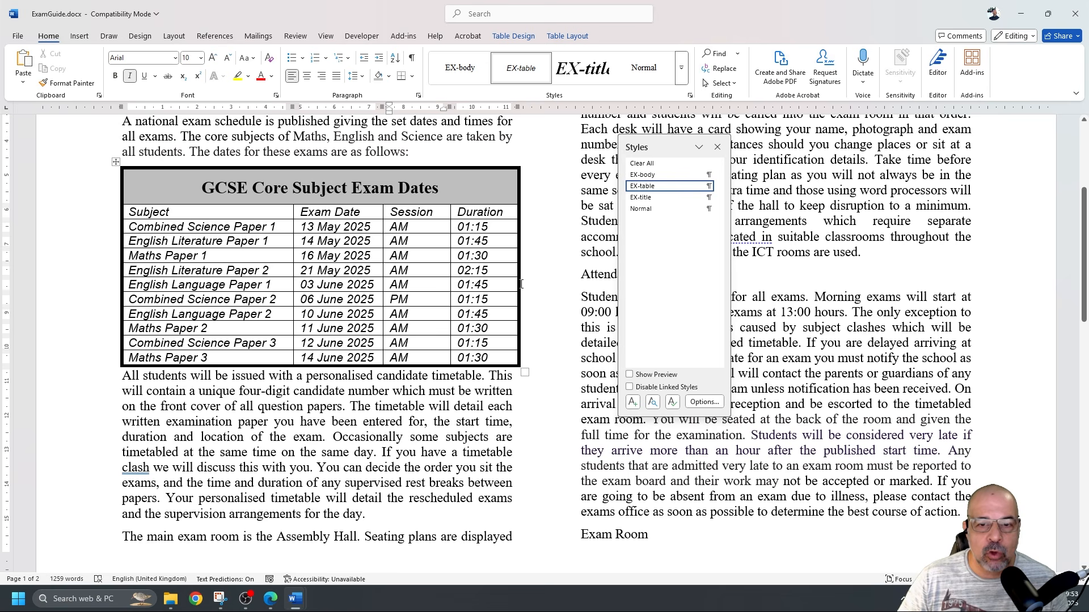
Close the Styles pane and drag the Session border and table's right edge left to fit the column
scroll(510, 376, "down", 2)
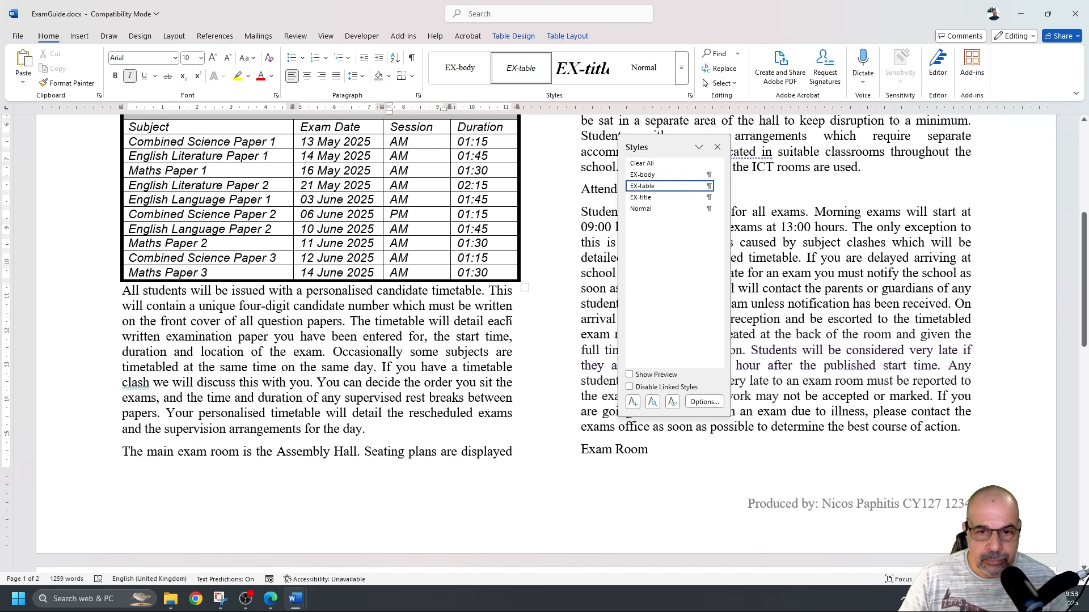
left_click(718, 147)
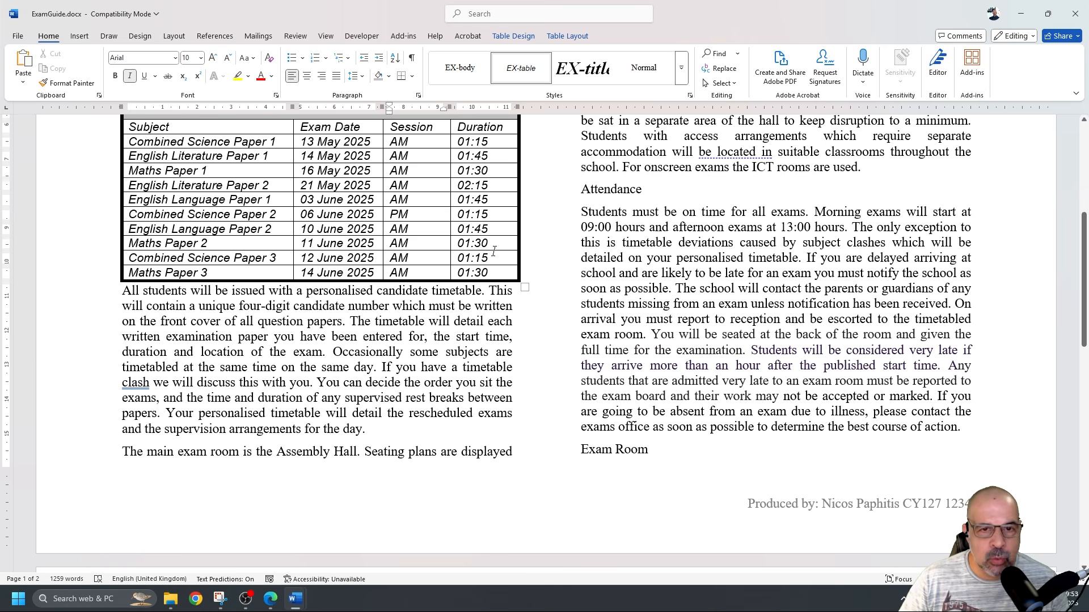
scroll(504, 259, "up", 2)
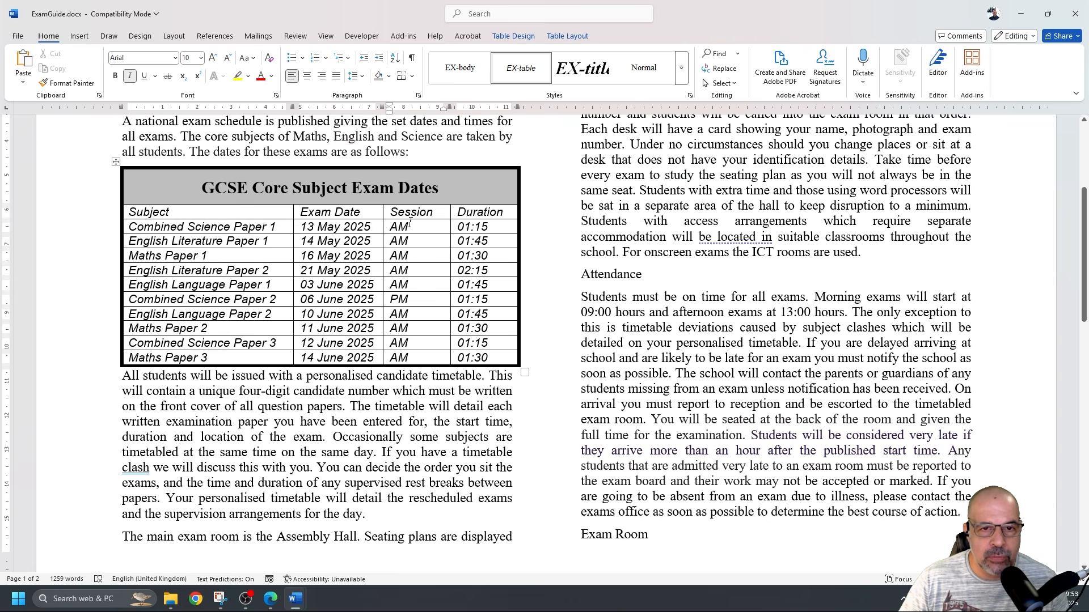
left_click_drag(448, 215, 440, 215)
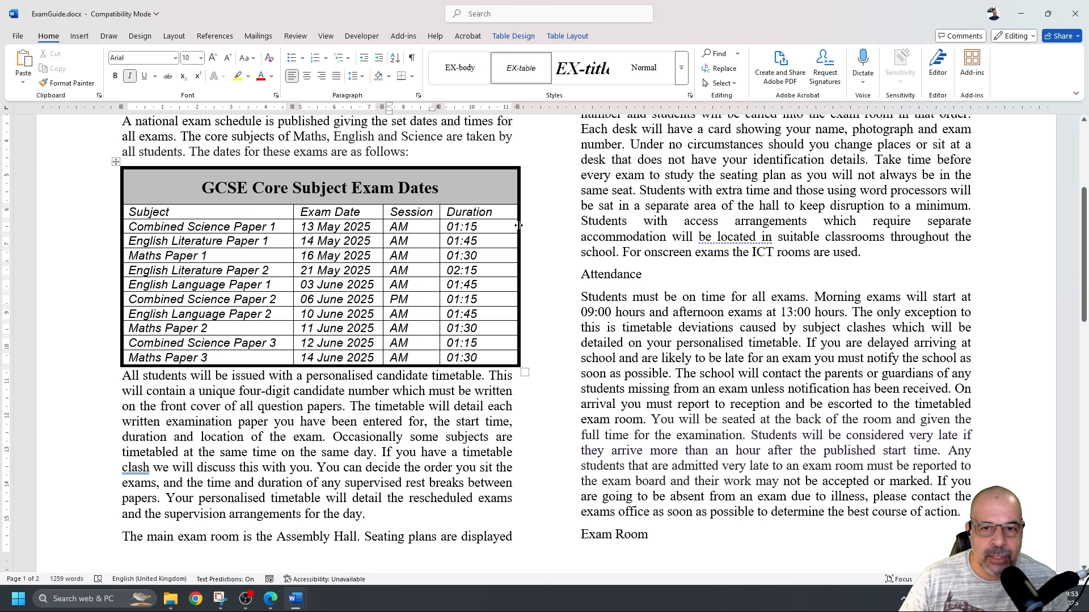
left_click_drag(518, 225, 509, 225)
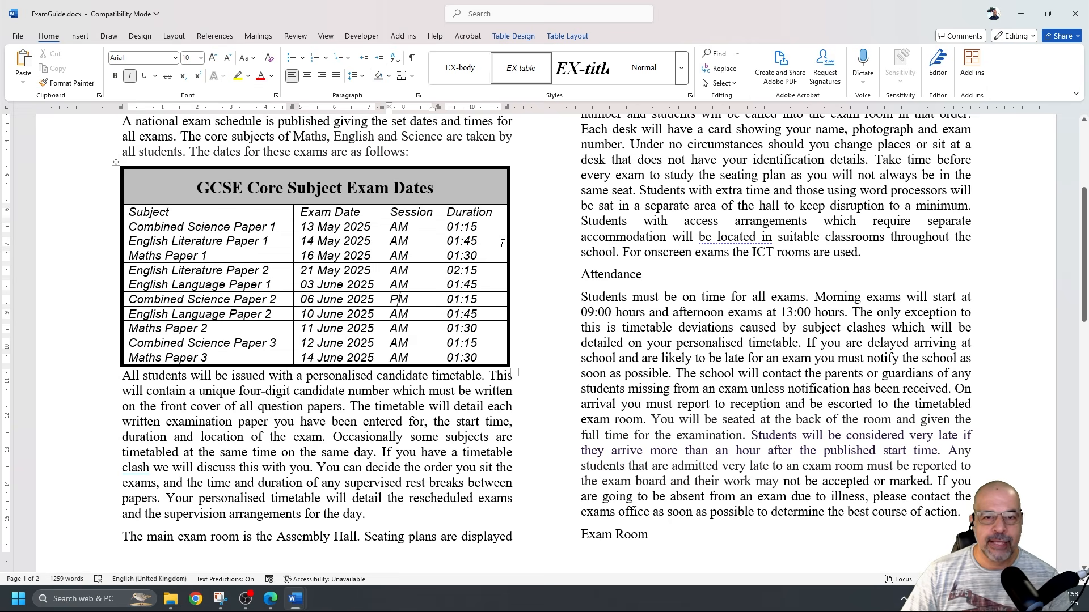
scroll(501, 245, "down", 2)
scroll(501, 244, "up", 2)
scroll(493, 258, "down", 3)
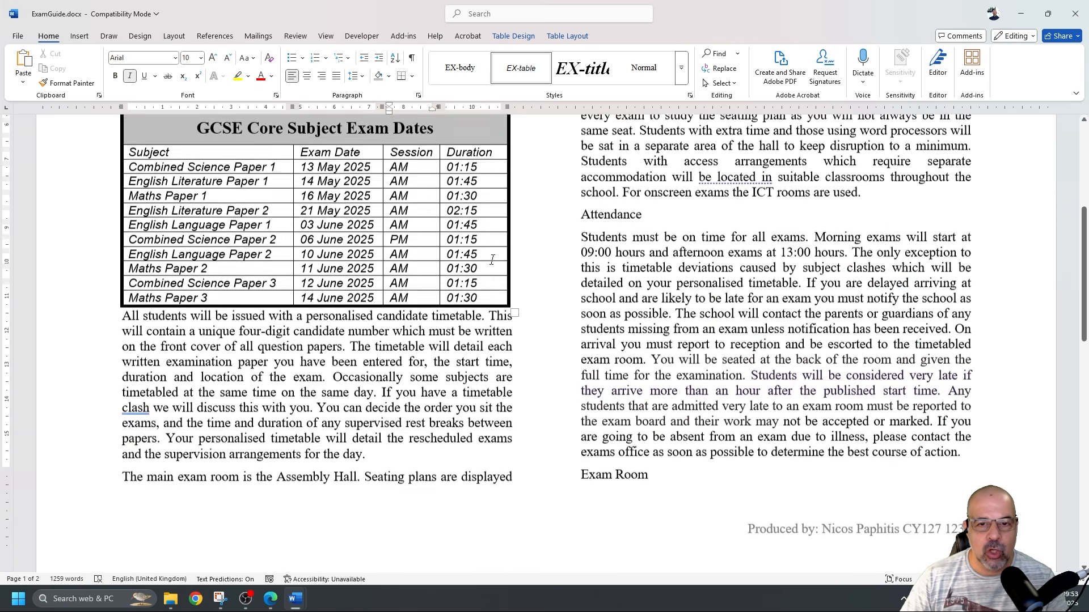
scroll(493, 258, "up", 4)
scroll(499, 254, "down", 2)
scroll(505, 252, "up", 2)
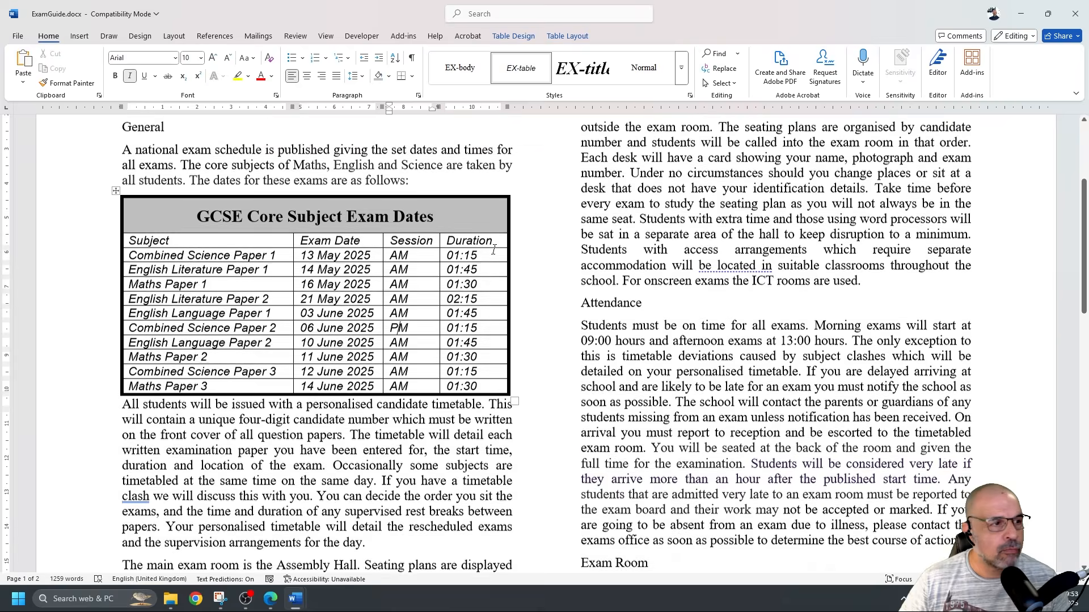
Save the ExamGuide document
key("alt+Tab")
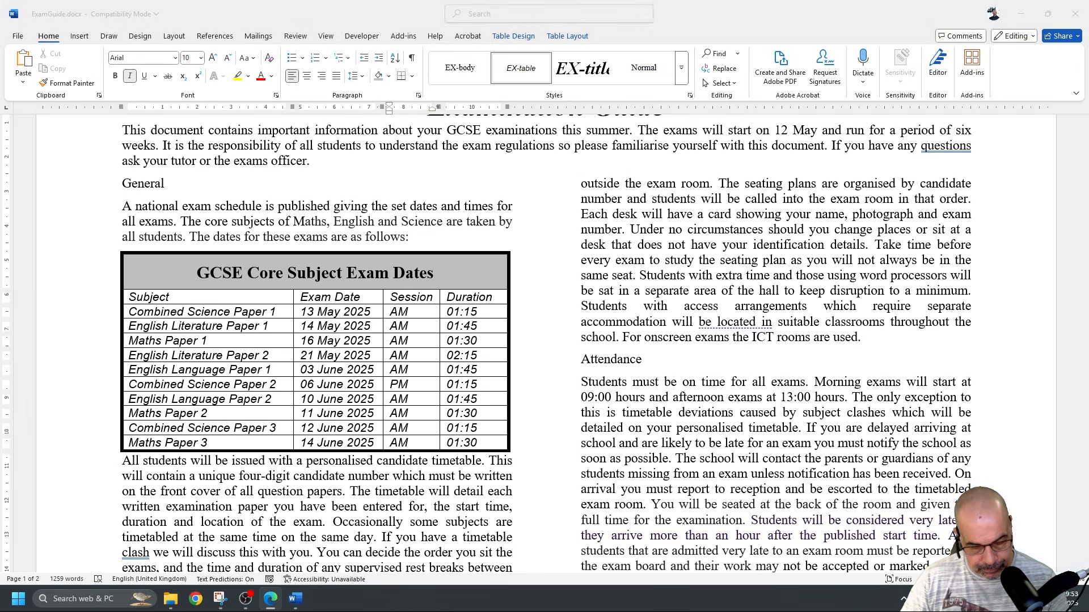
left_click(18, 36)
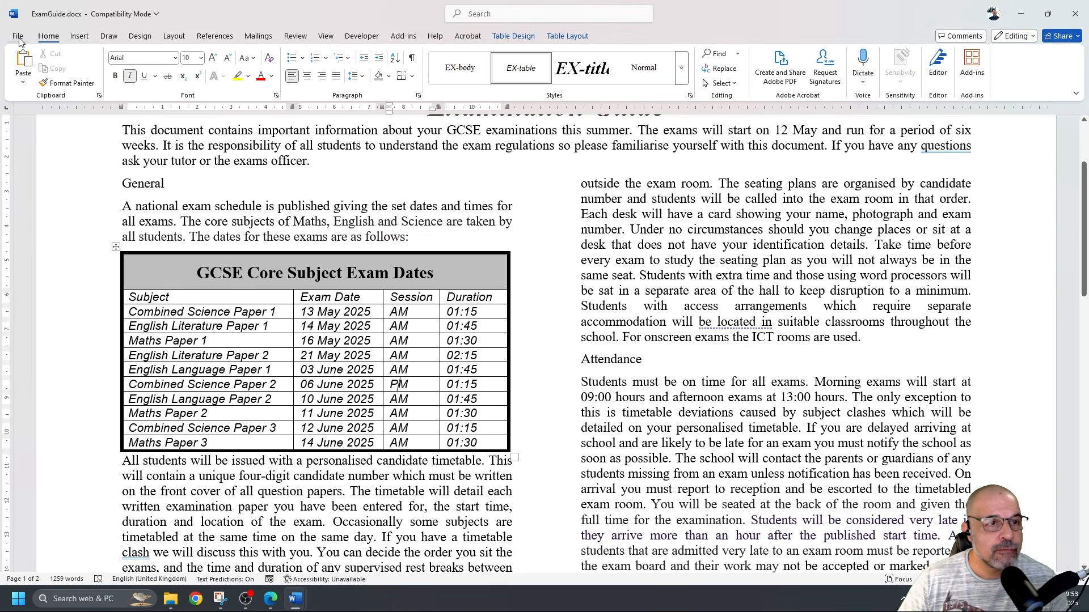
left_click(32, 164)
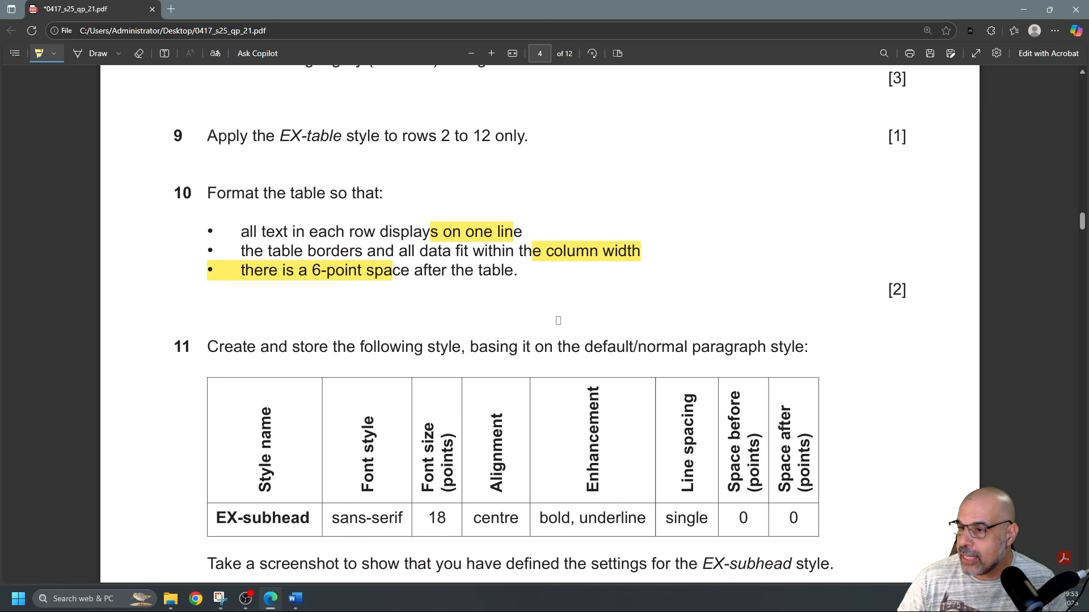
Highlight 'default/normal paragraph style' and 'screenshot' in question 11 of the exam PDF
scroll(554, 315, "down", 3)
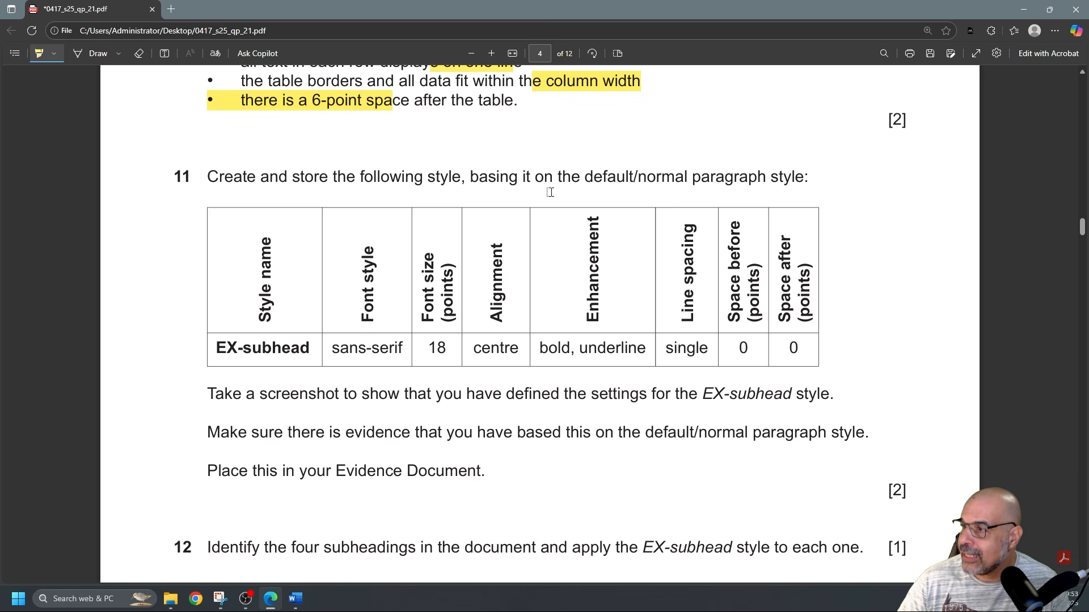
left_click_drag(585, 177, 801, 177)
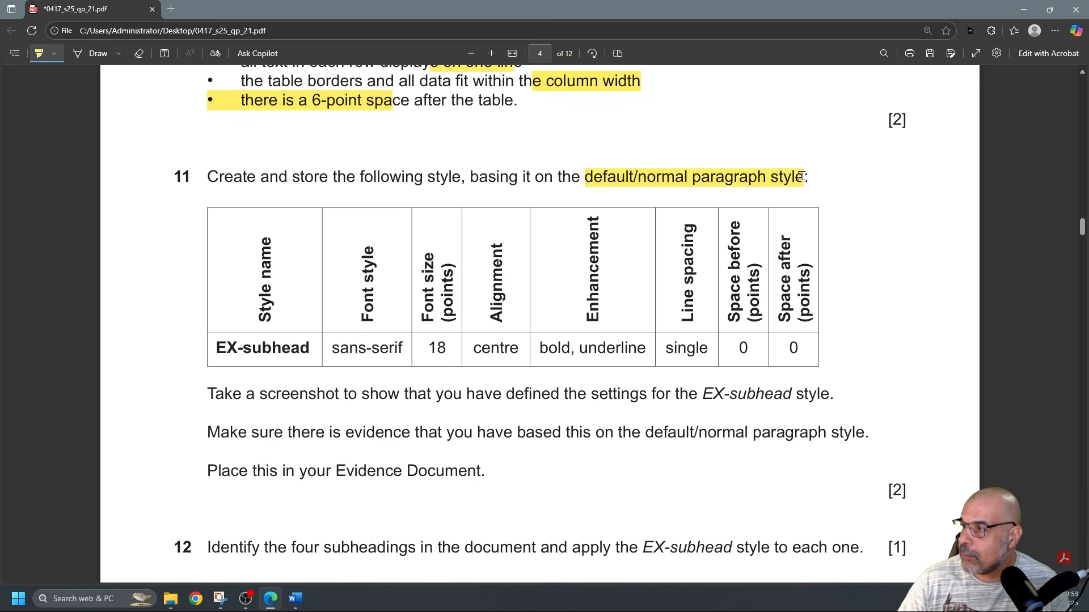
scroll(501, 283, "down", 1)
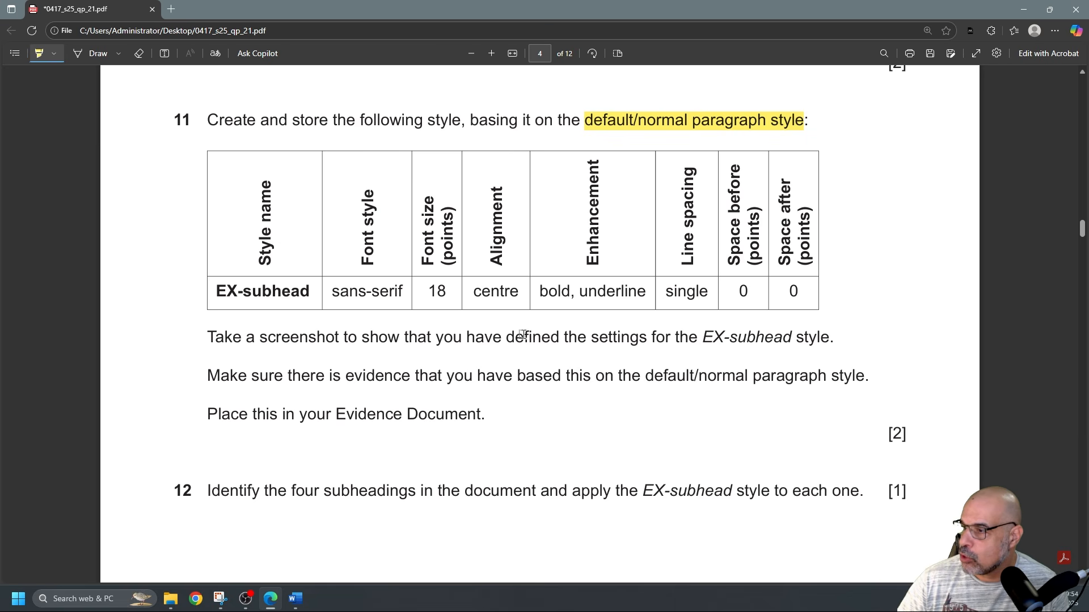
left_click_drag(266, 338, 328, 340)
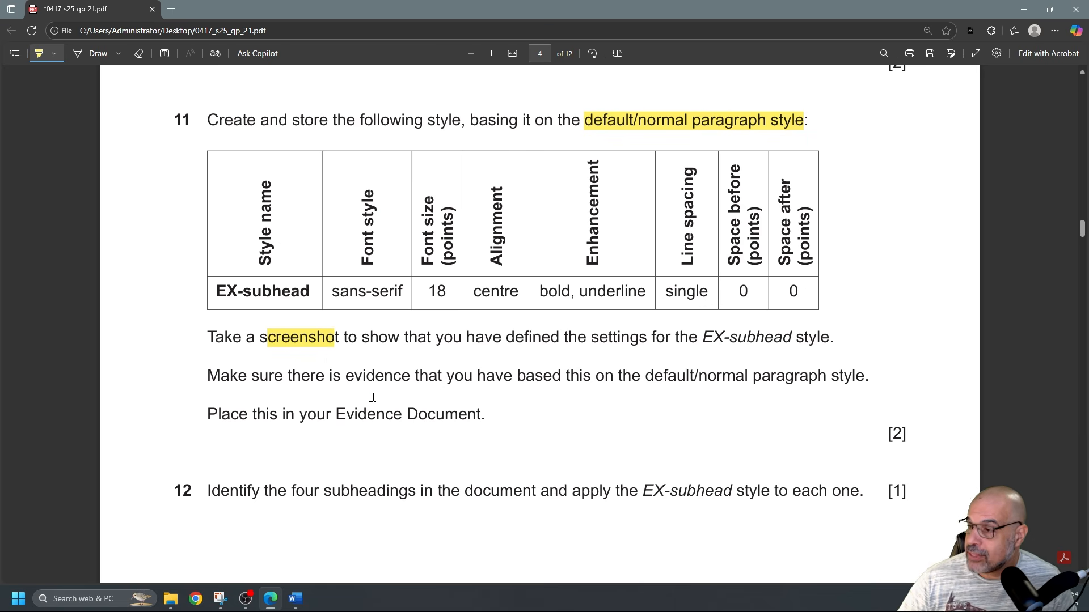
mouse_move(642, 377)
left_mouse_down()
mouse_move(896, 369)
mouse_move(844, 372)
mouse_move(143, 180)
left_mouse_up()
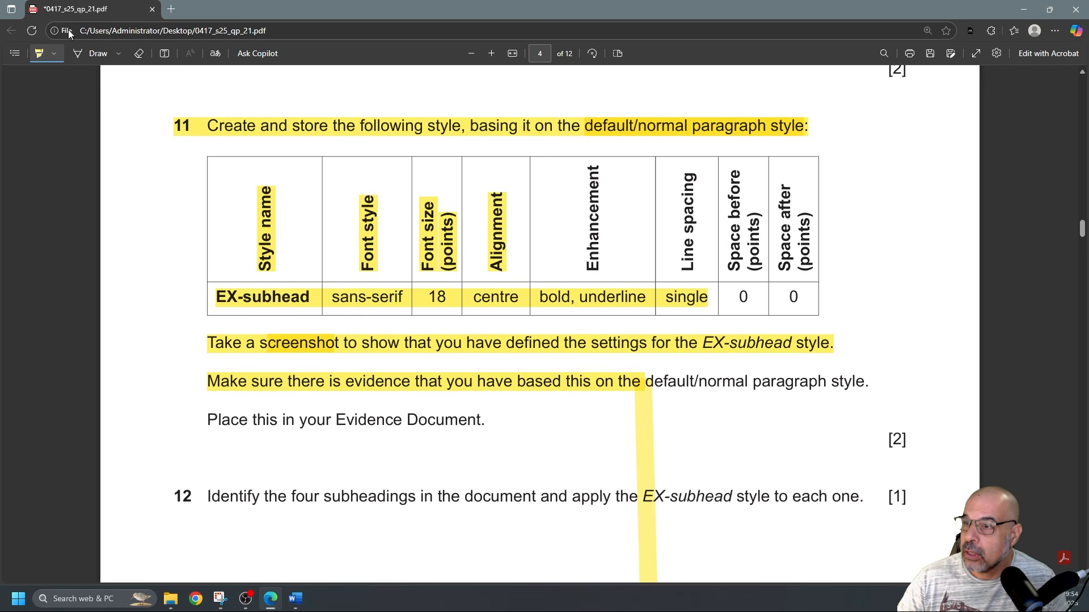
Erase the stray vertical highlight stroke and return to the Word document
left_click(140, 55)
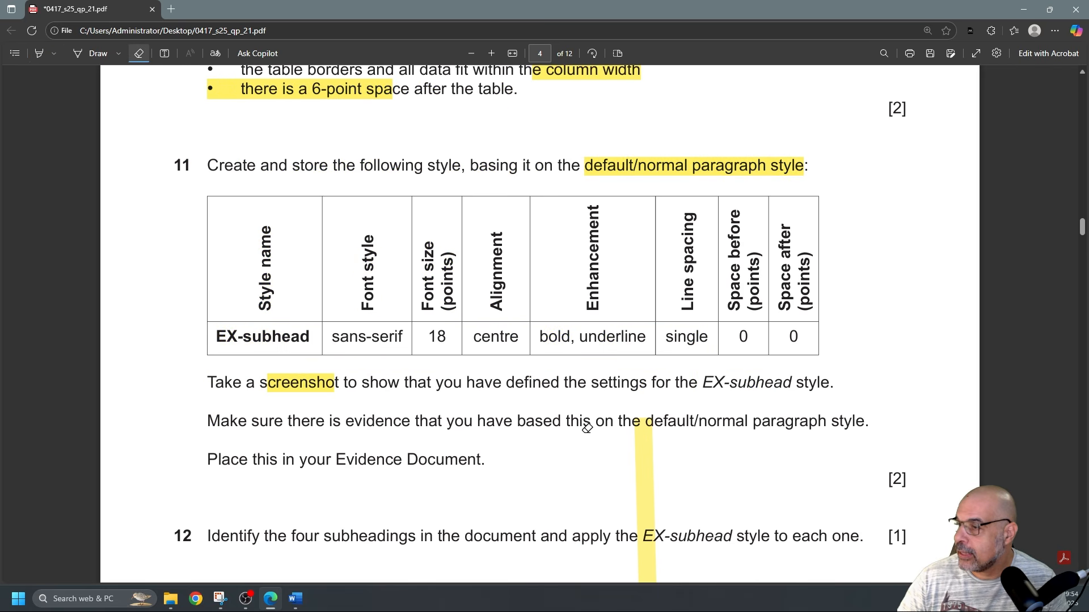
left_click(638, 447)
scroll(604, 401, "down", 1)
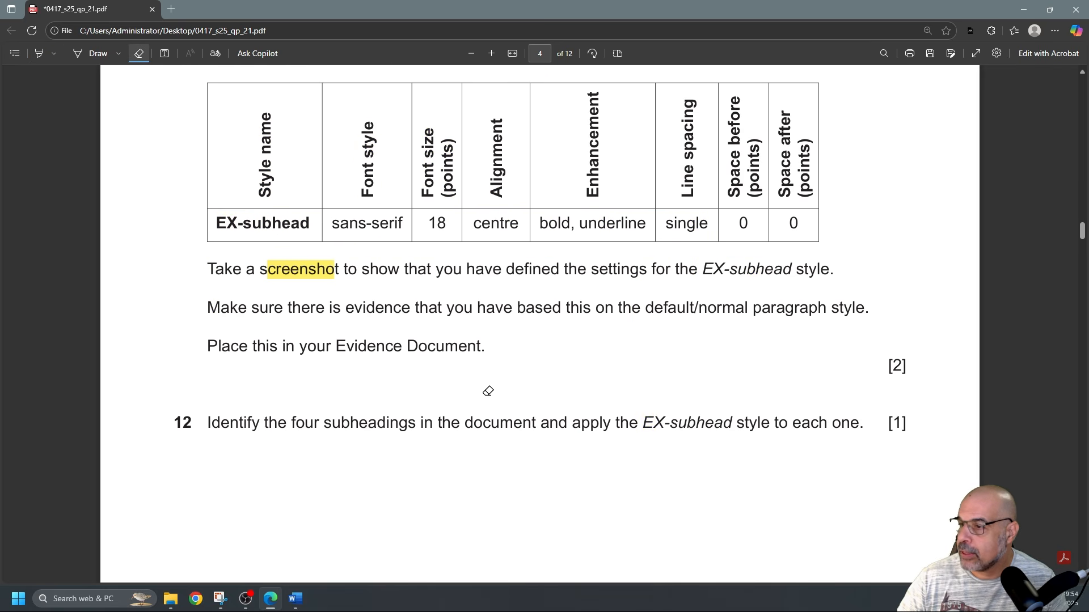
scroll(485, 389, "up", 3)
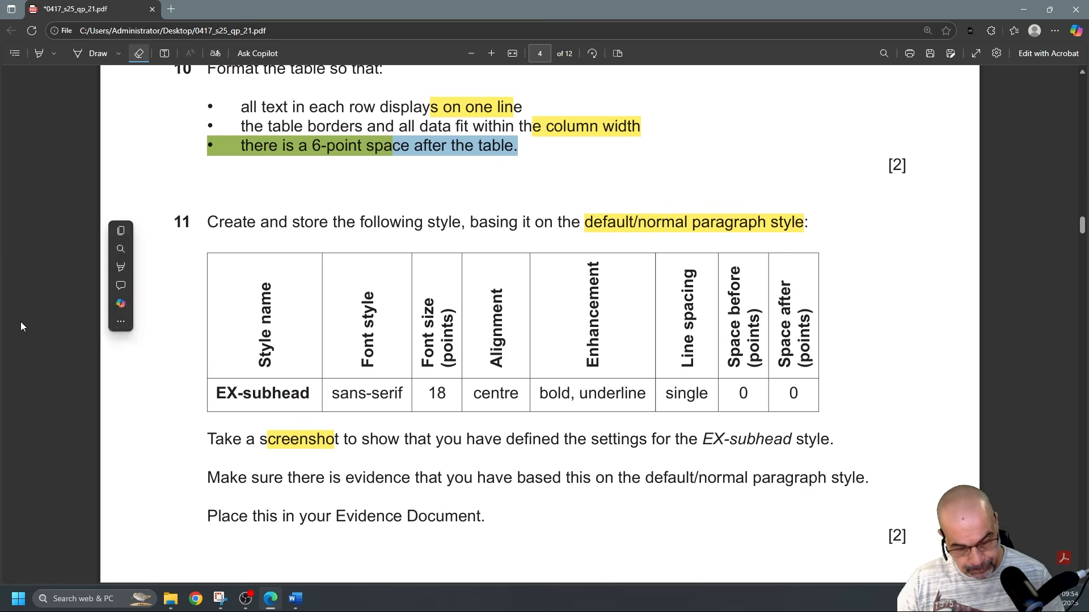
key("alt+Tab")
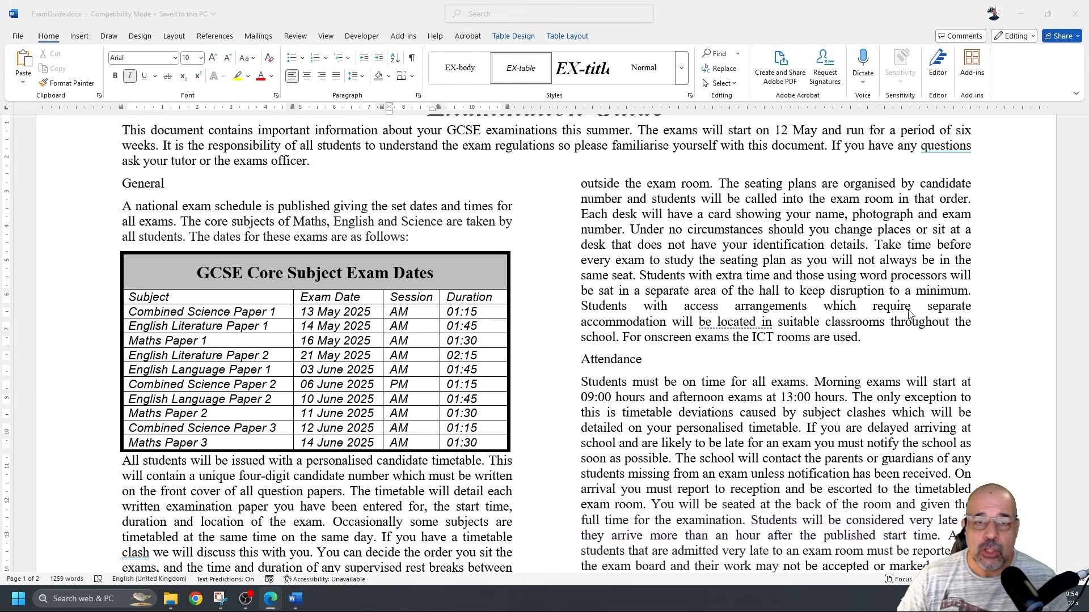
left_click(691, 101)
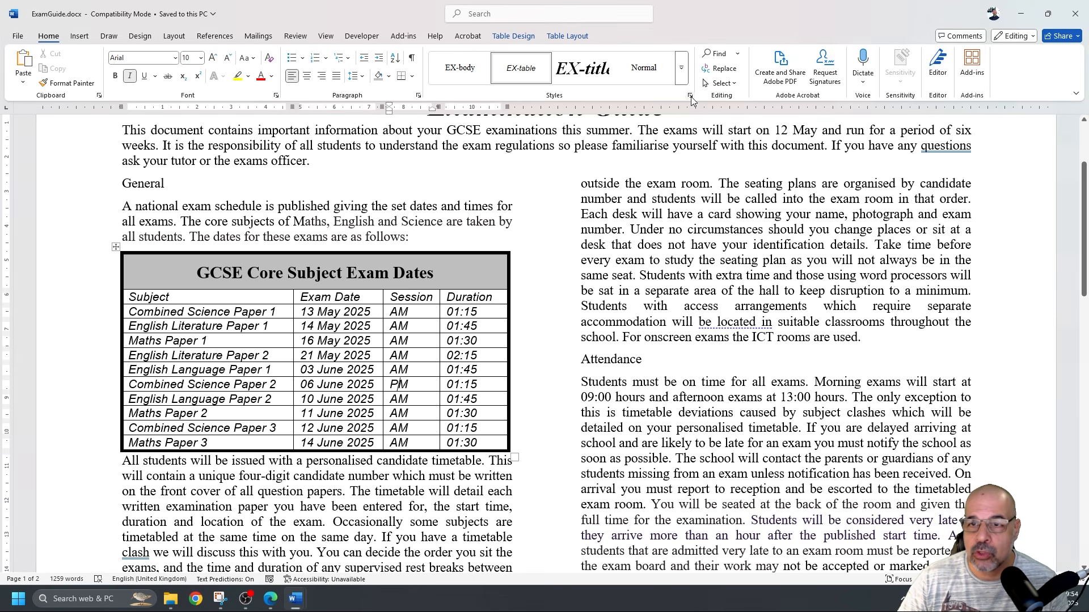
left_click(691, 101)
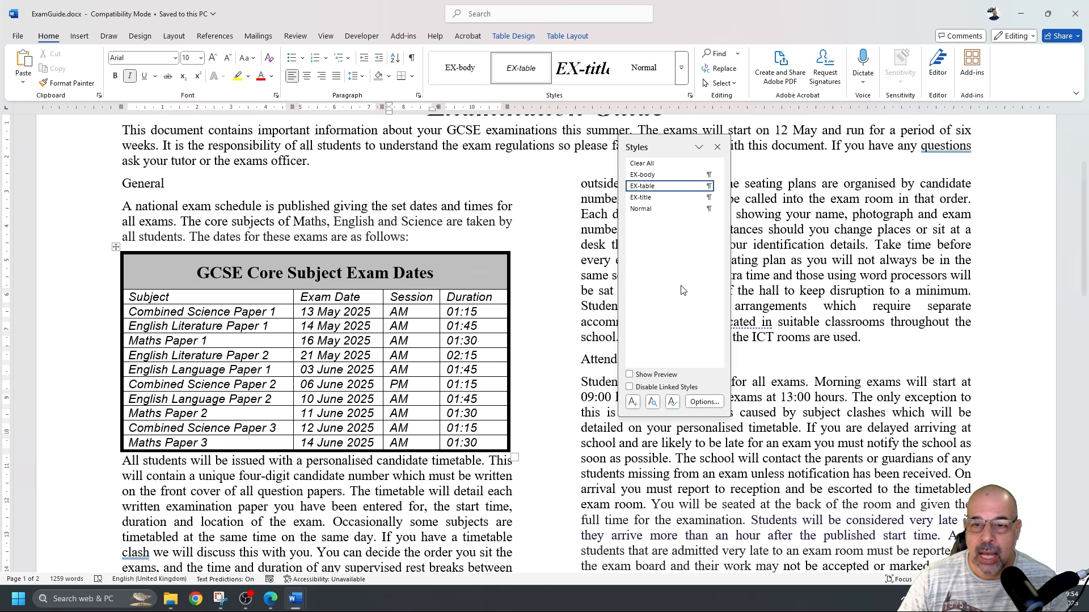
left_click_drag(675, 141, 598, 139)
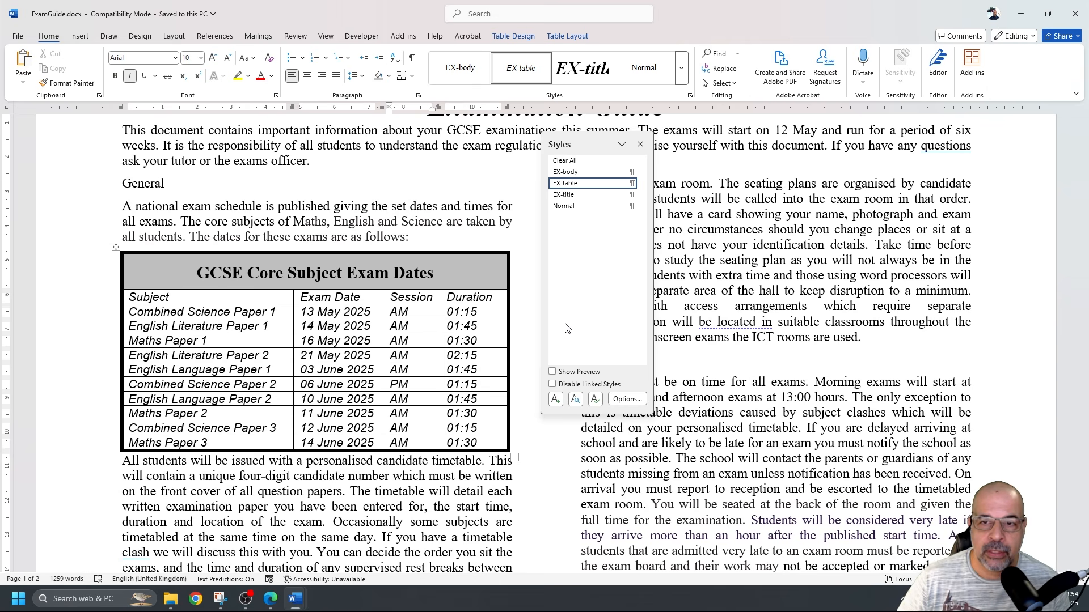
left_click(640, 145)
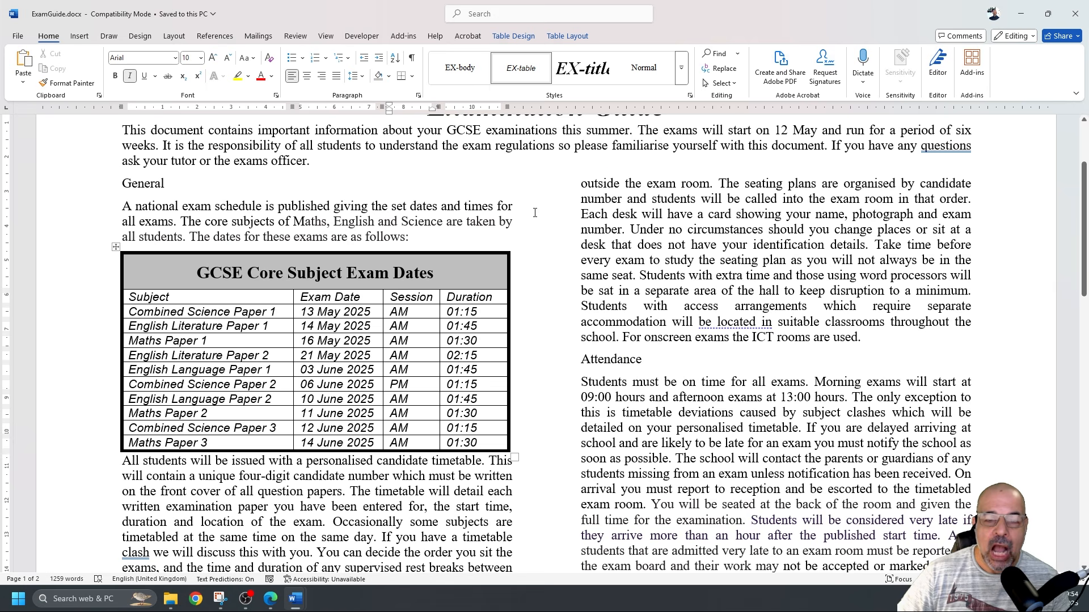
scroll(535, 212, "up", 3)
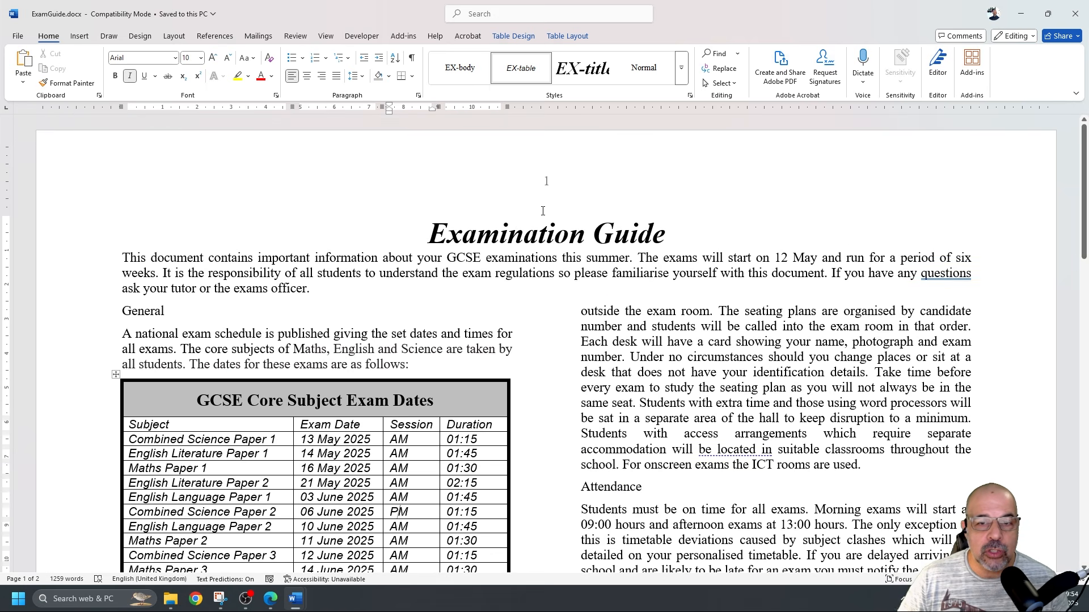
left_click(425, 232)
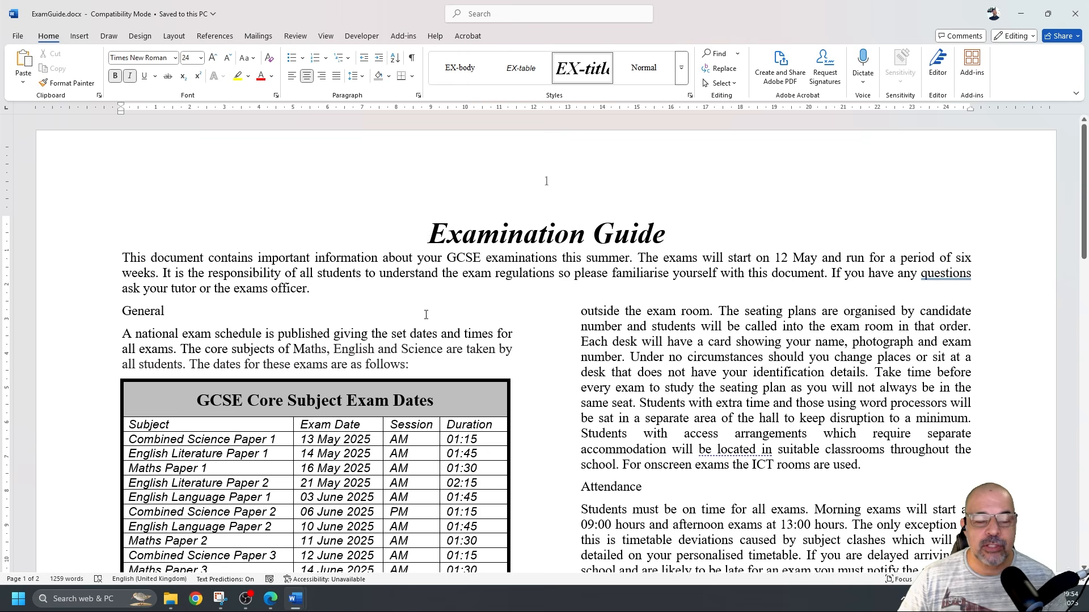
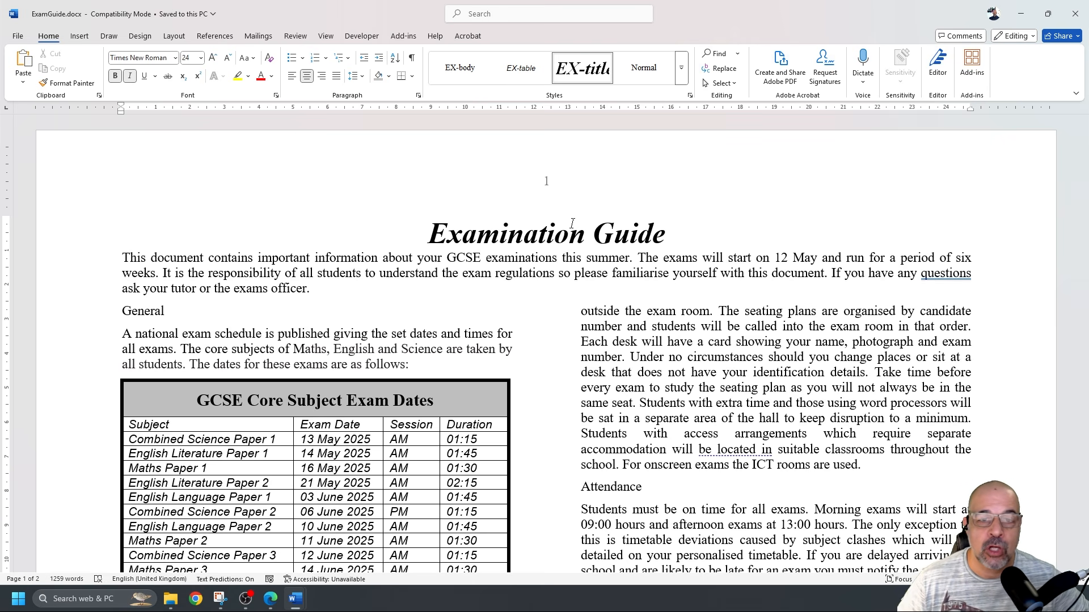
Apply the EX-title style to the Examination Guide title
scroll(427, 244, "down", 10)
scroll(598, 262, "up", 10)
scroll(599, 263, "down", 4)
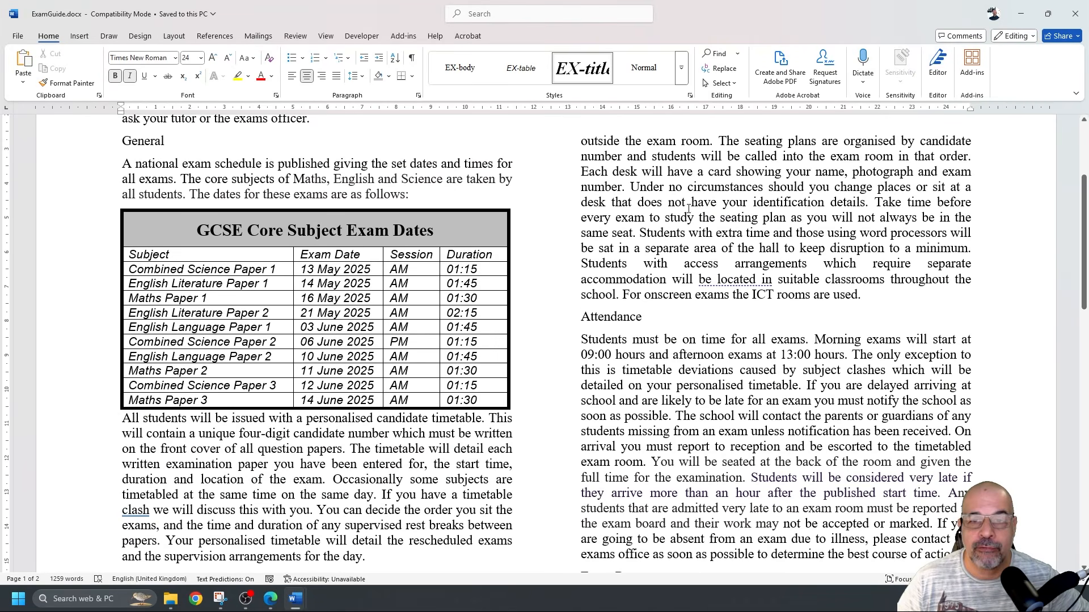
left_click(630, 187)
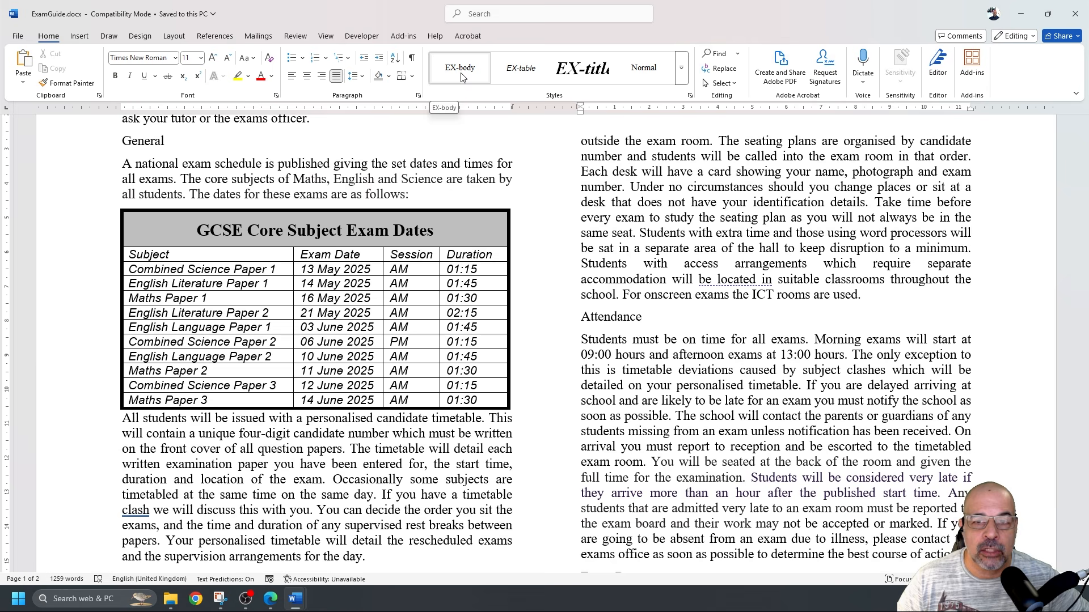
scroll(533, 233, "up", 4)
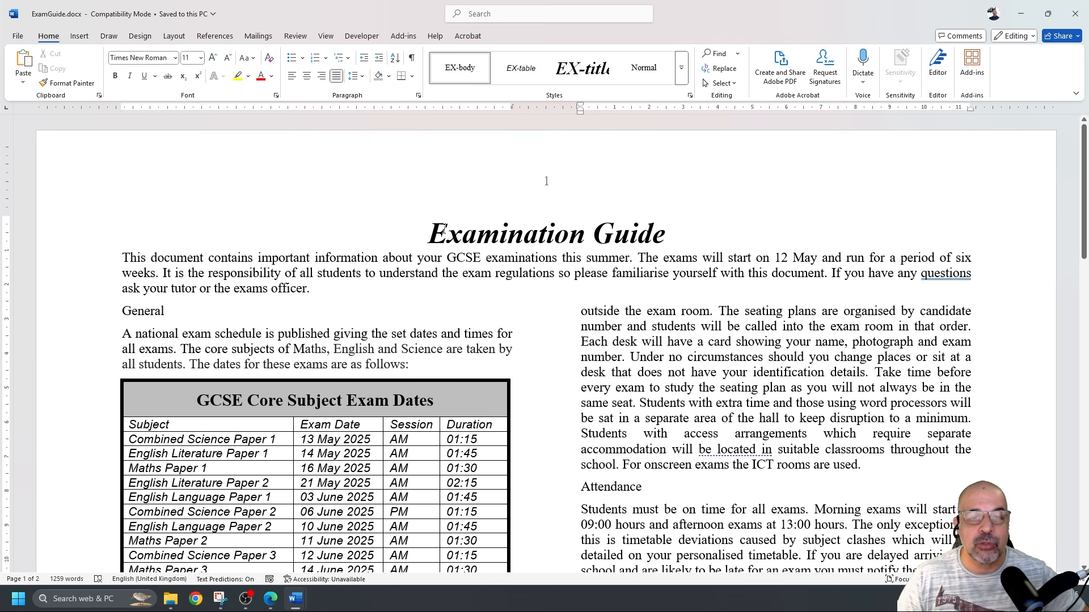
left_click(435, 231)
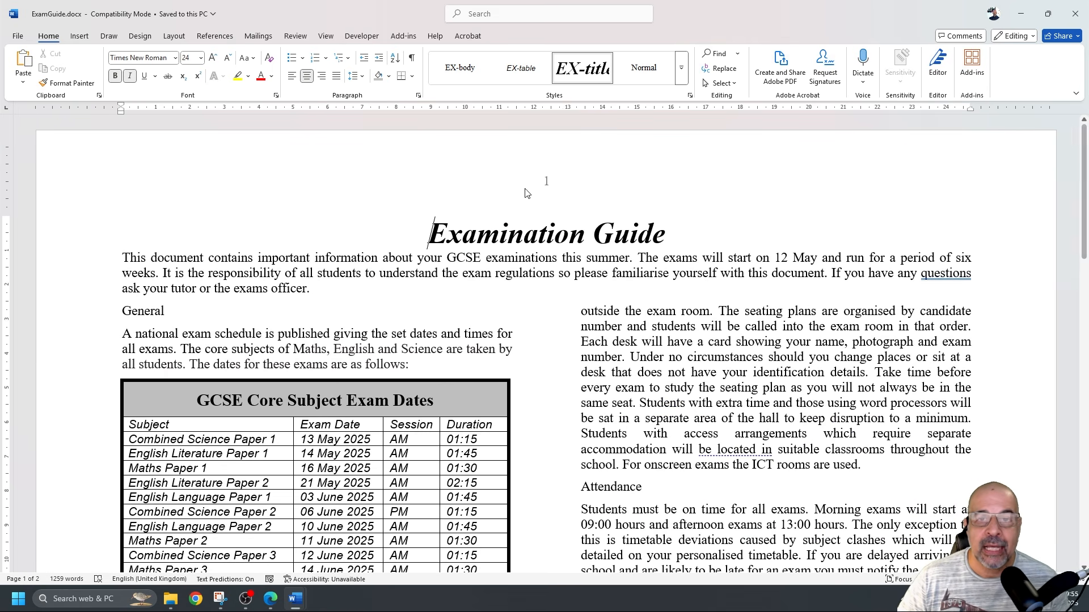
left_click_drag(439, 239, 628, 235)
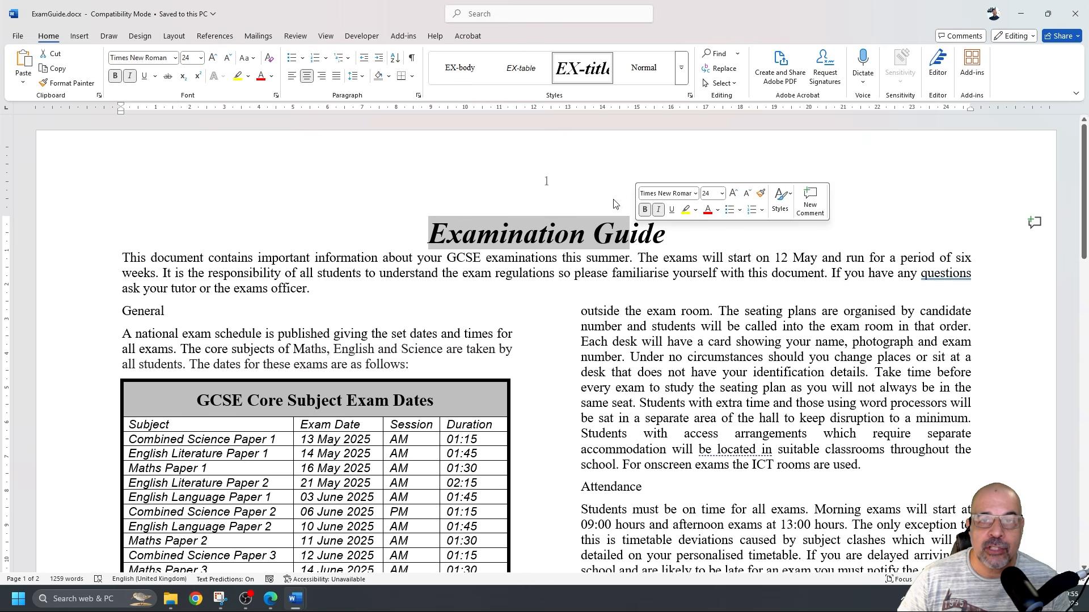
left_click(576, 79)
left_click(436, 225)
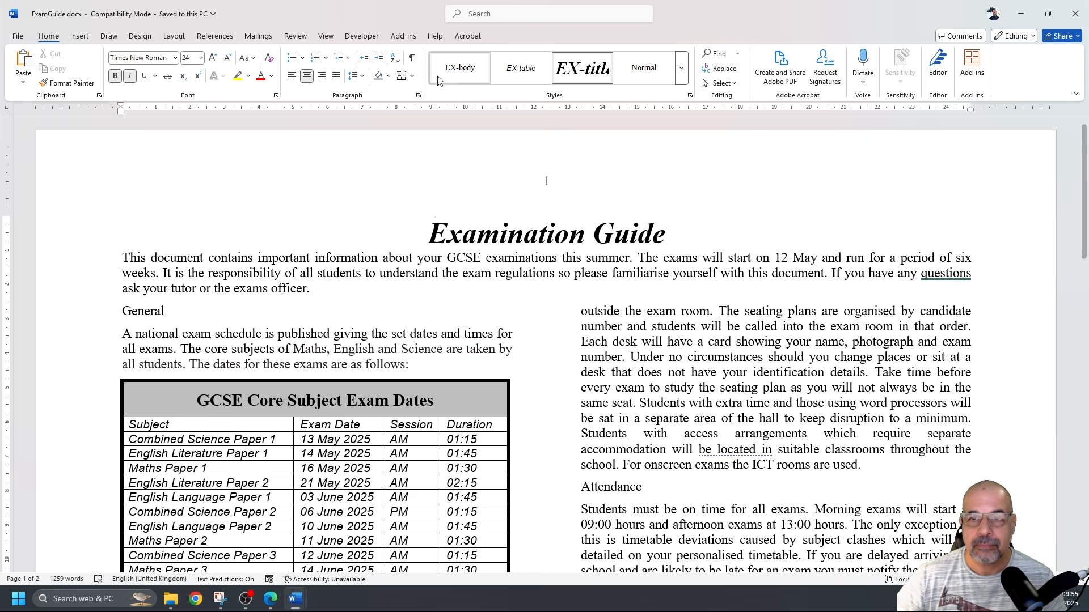
Create a new style based on Normal and name it EX-subhead
left_click(690, 96)
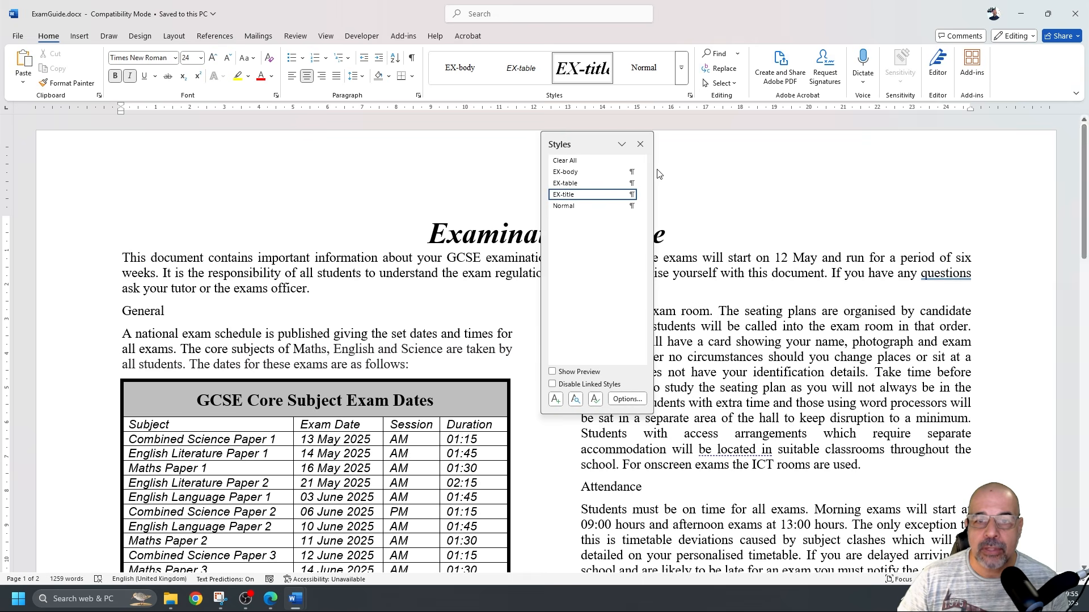
left_click(557, 401)
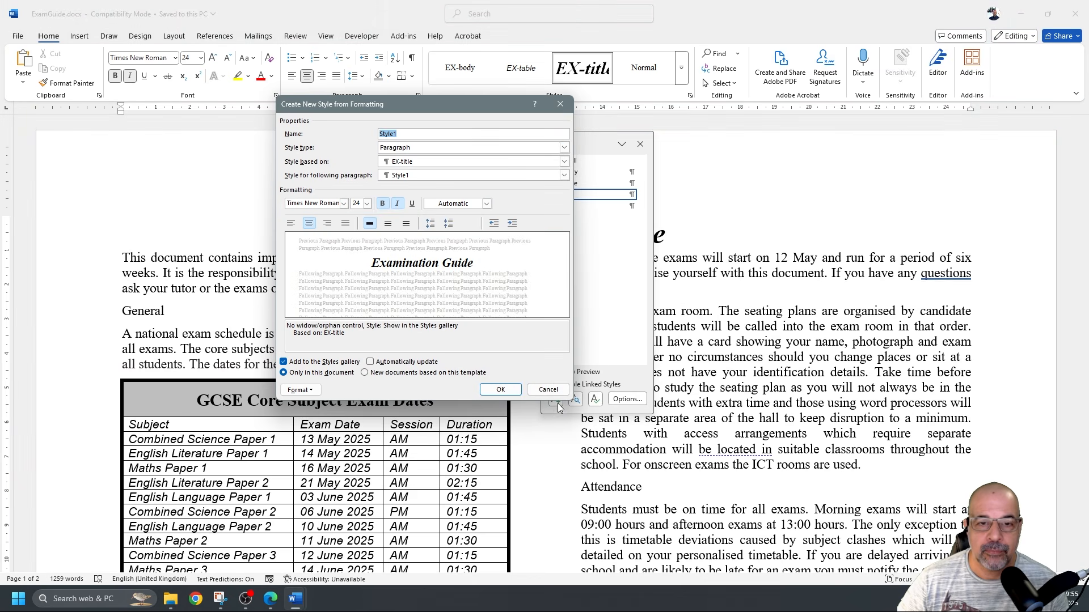
left_click_drag(460, 106, 710, 154)
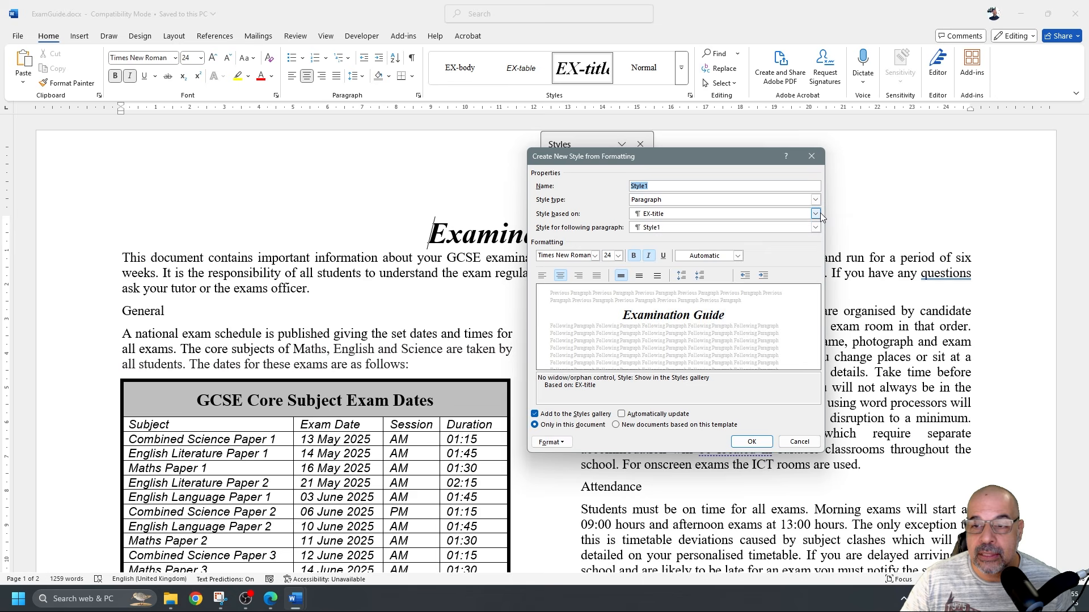
left_click(792, 217)
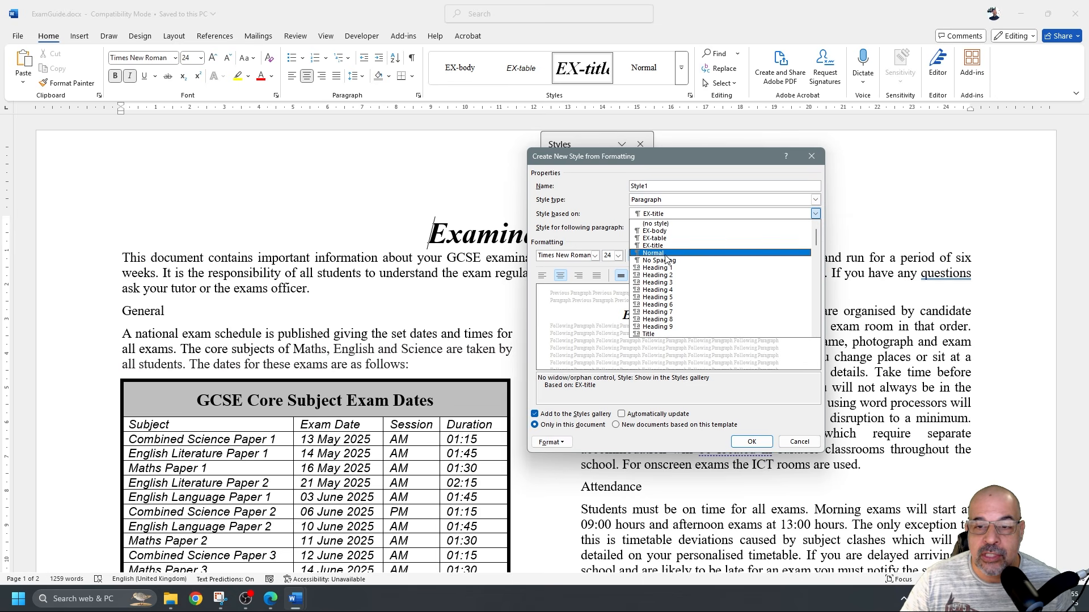
left_click(667, 253)
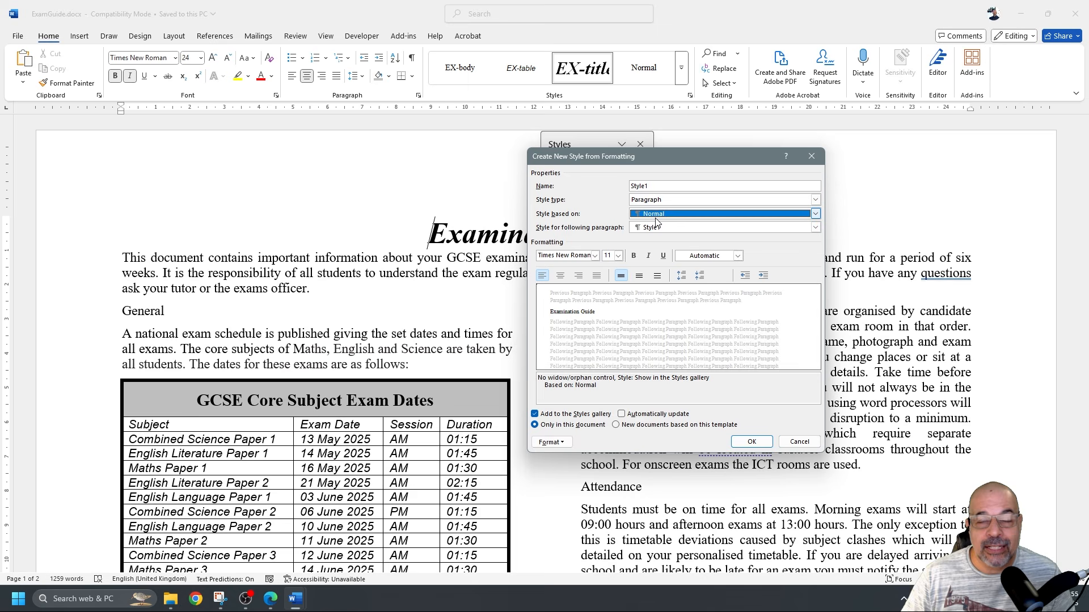
double_click(663, 186)
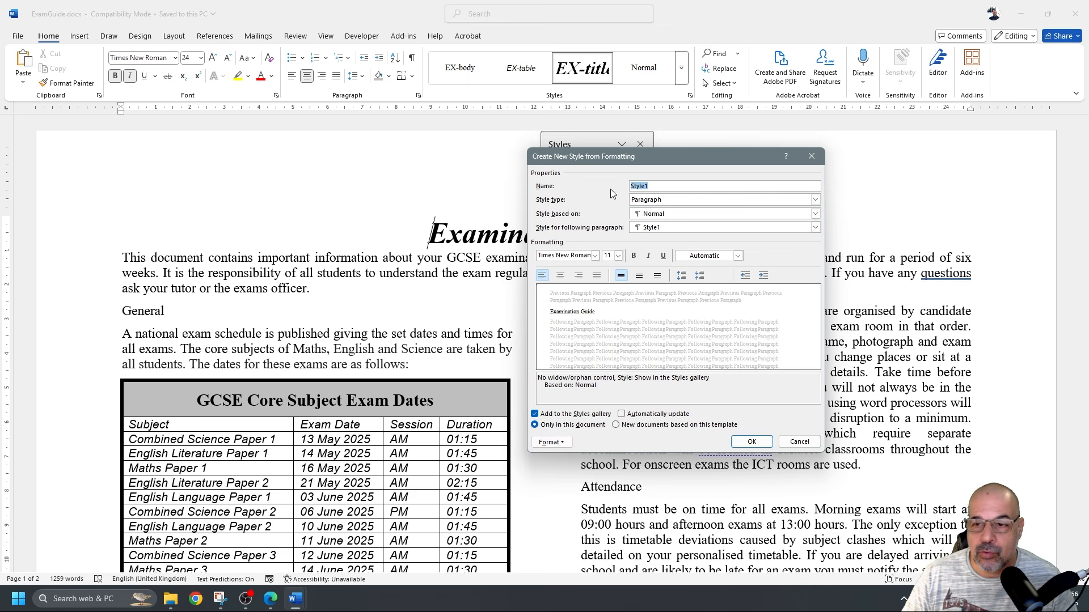
type("EX-subhead")
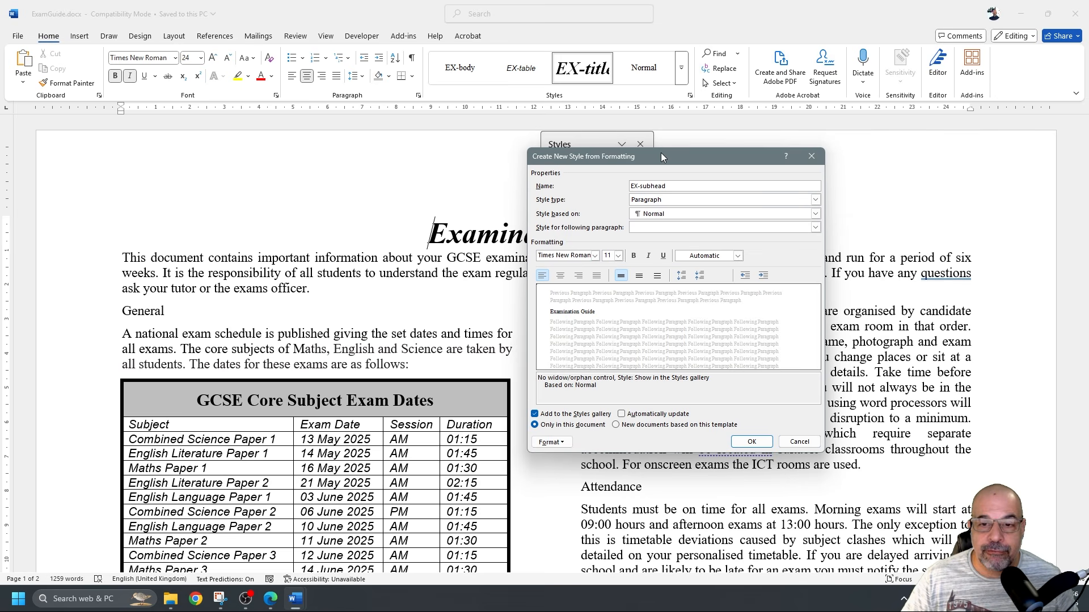
left_click_drag(664, 154, 603, 140)
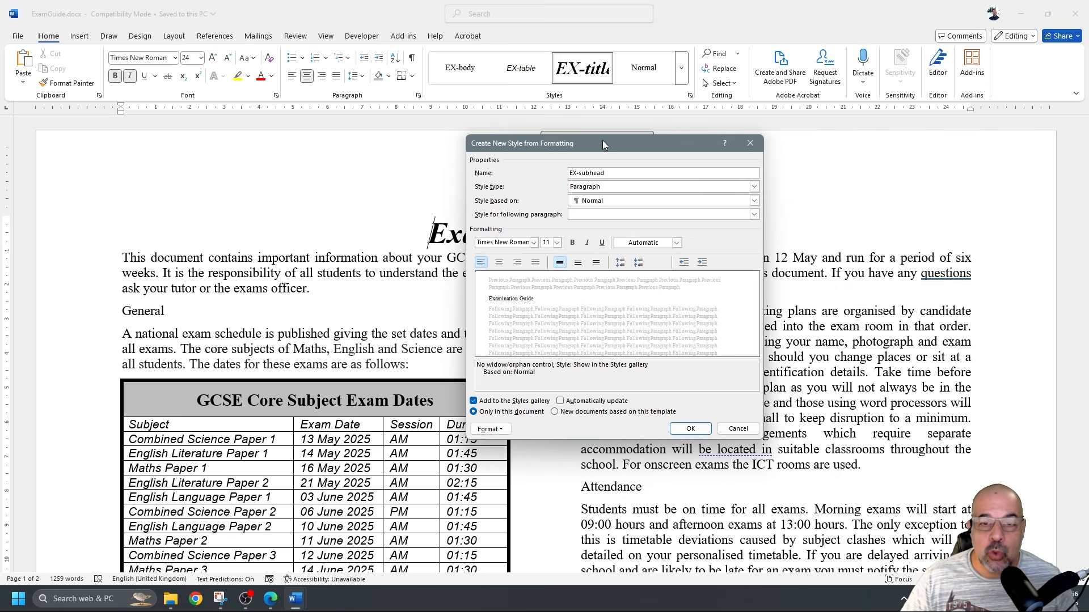
Format EX-subhead as Arial 18 pt, bold, italic and centre-aligned
left_click(534, 242)
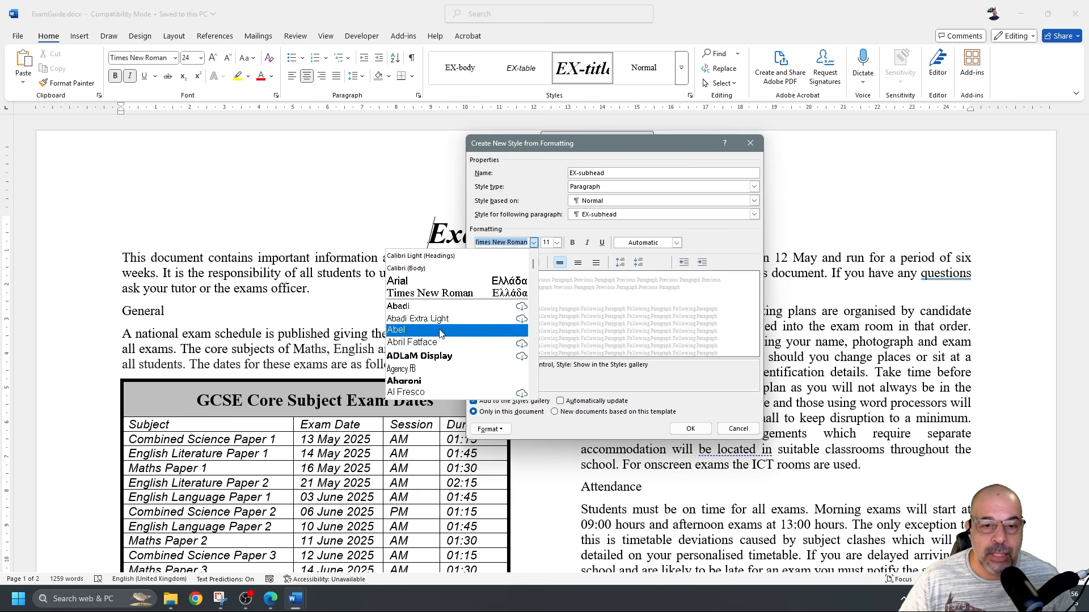
scroll(440, 357, "down", 3)
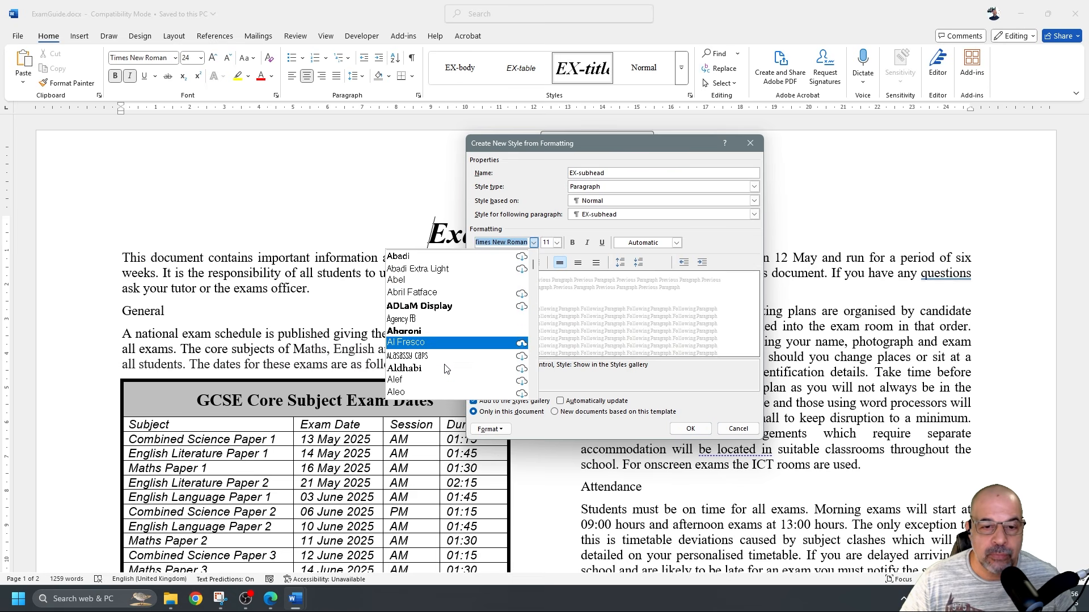
scroll(445, 368, "down", 2)
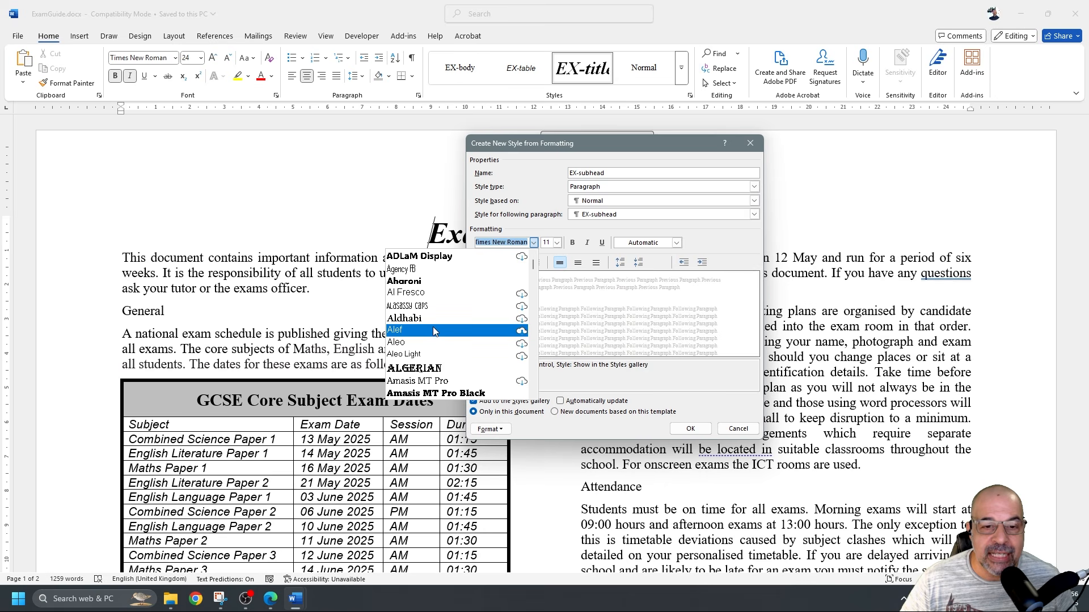
scroll(434, 331, "down", 8)
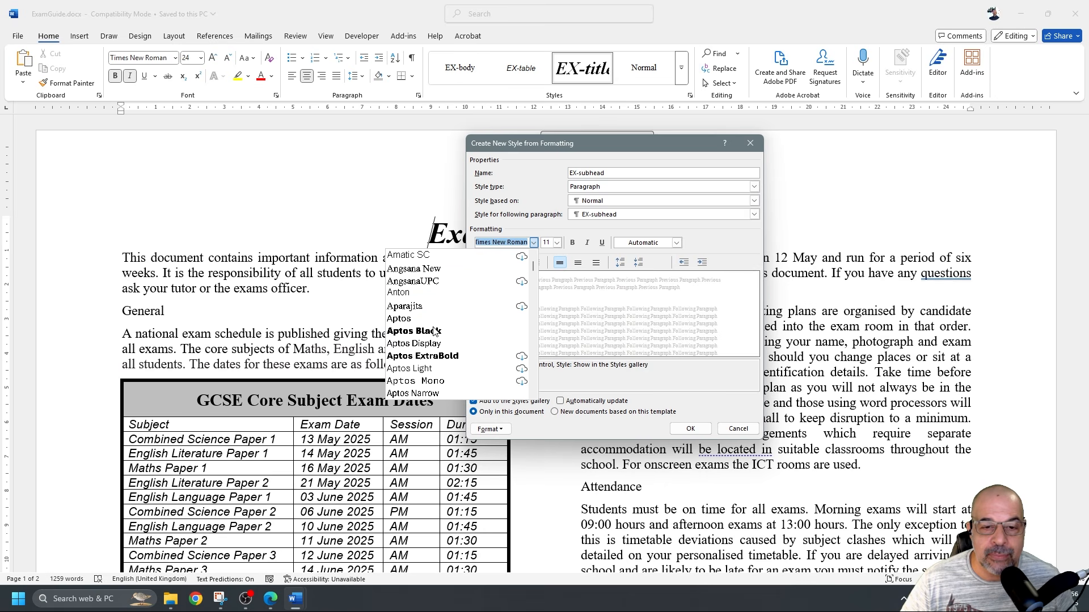
scroll(434, 330, "down", 2)
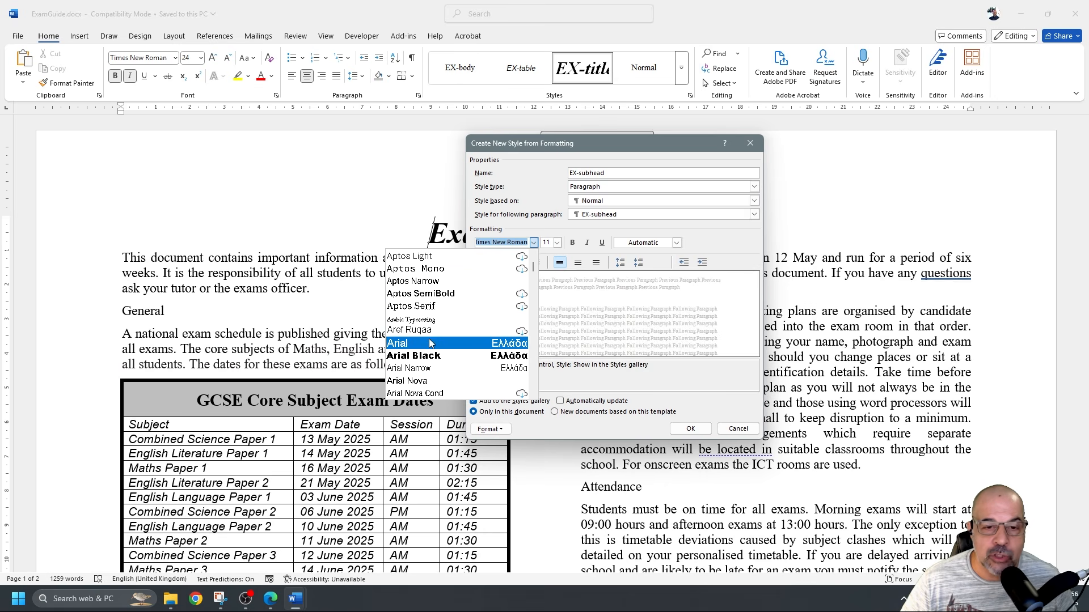
left_click(430, 342)
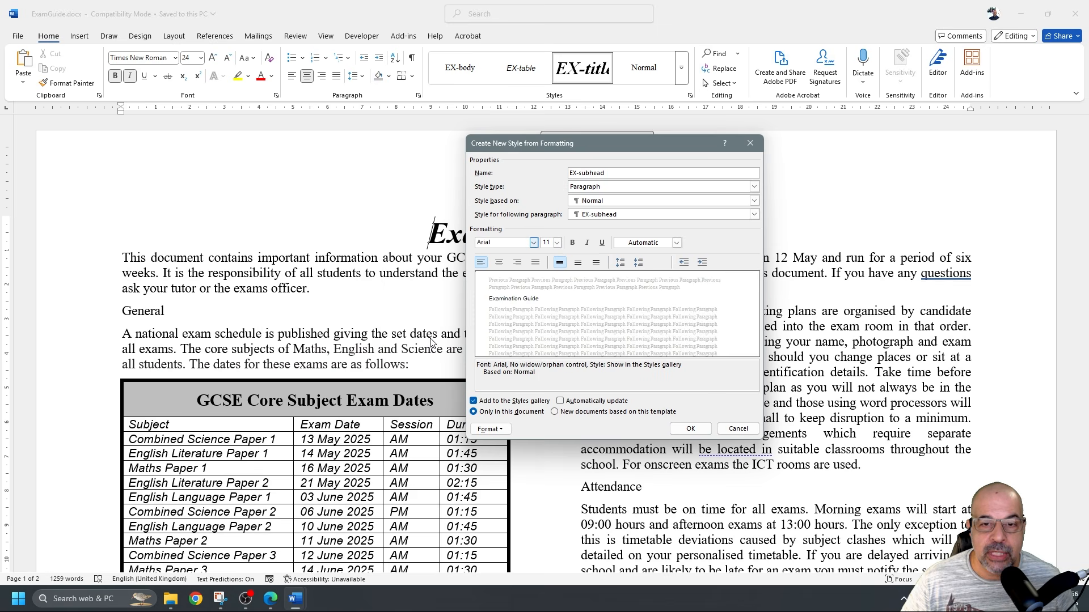
left_click(558, 243)
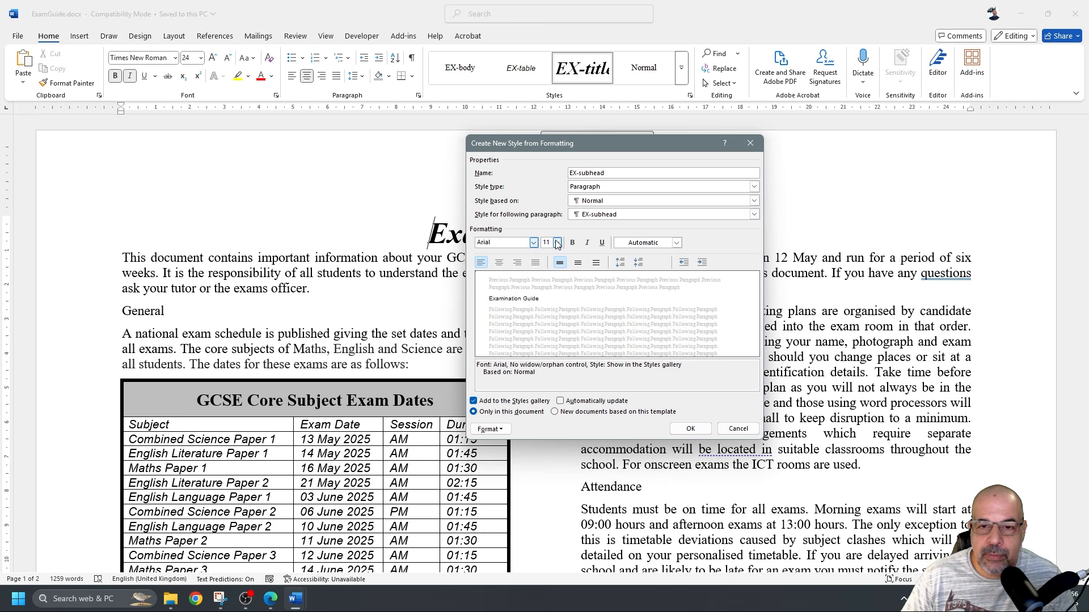
left_click(547, 306)
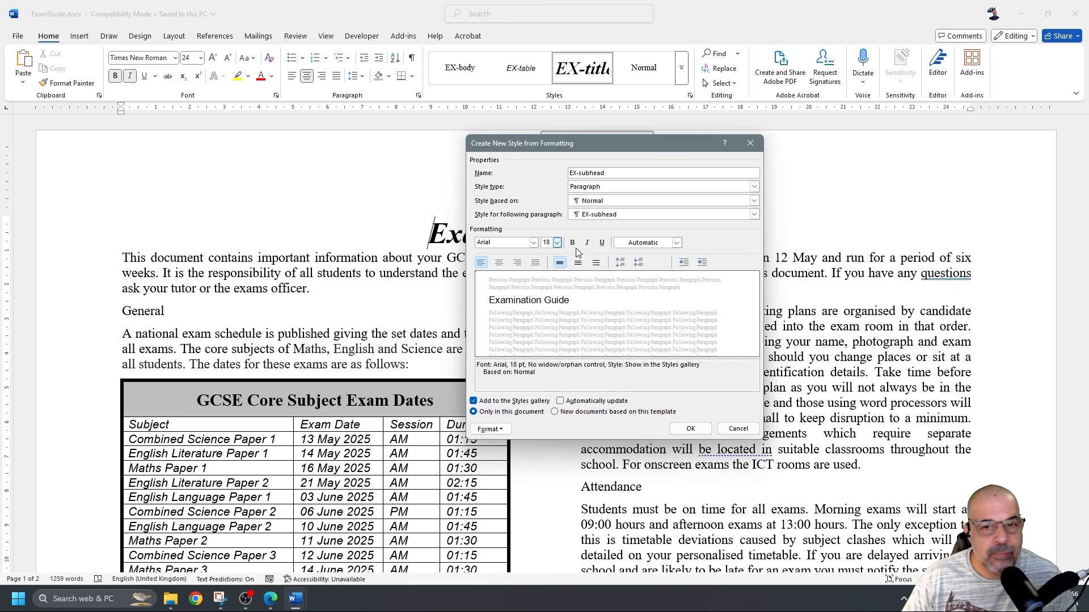
left_click(573, 243)
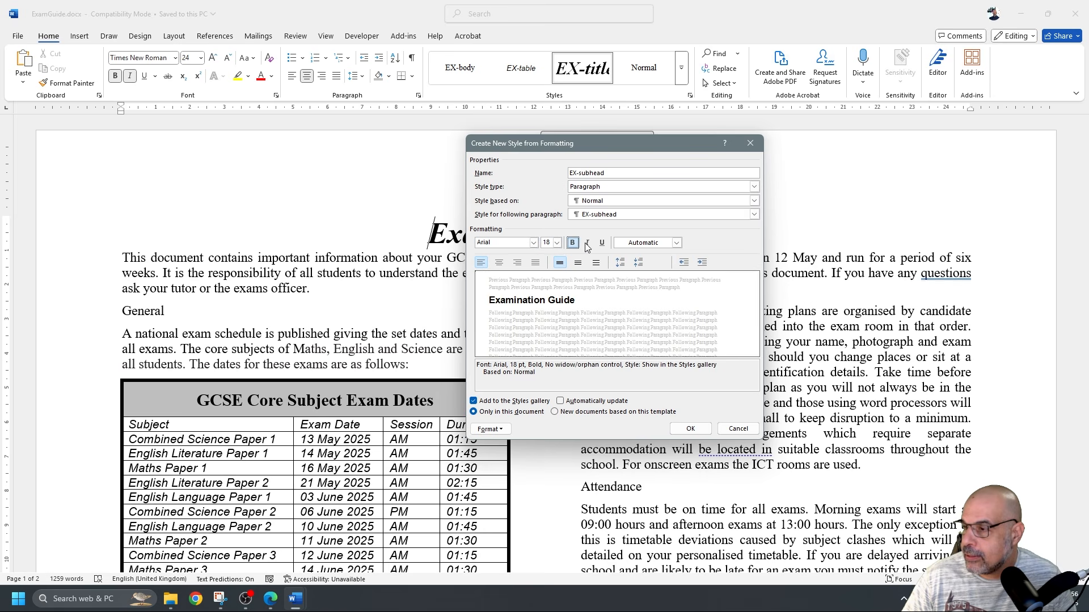
left_click(586, 243)
left_click(500, 264)
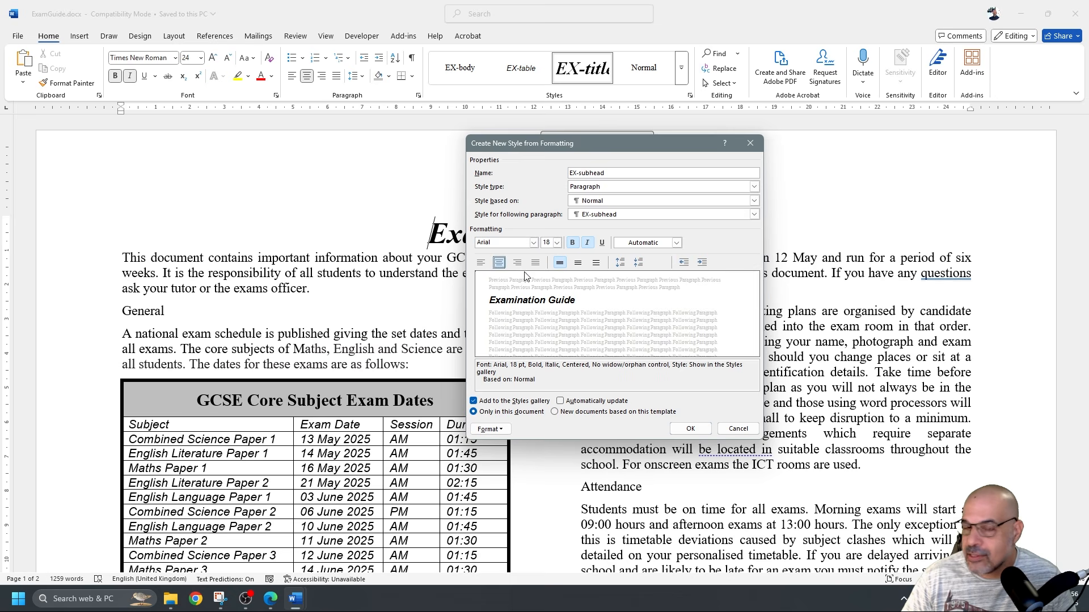
left_click(489, 429)
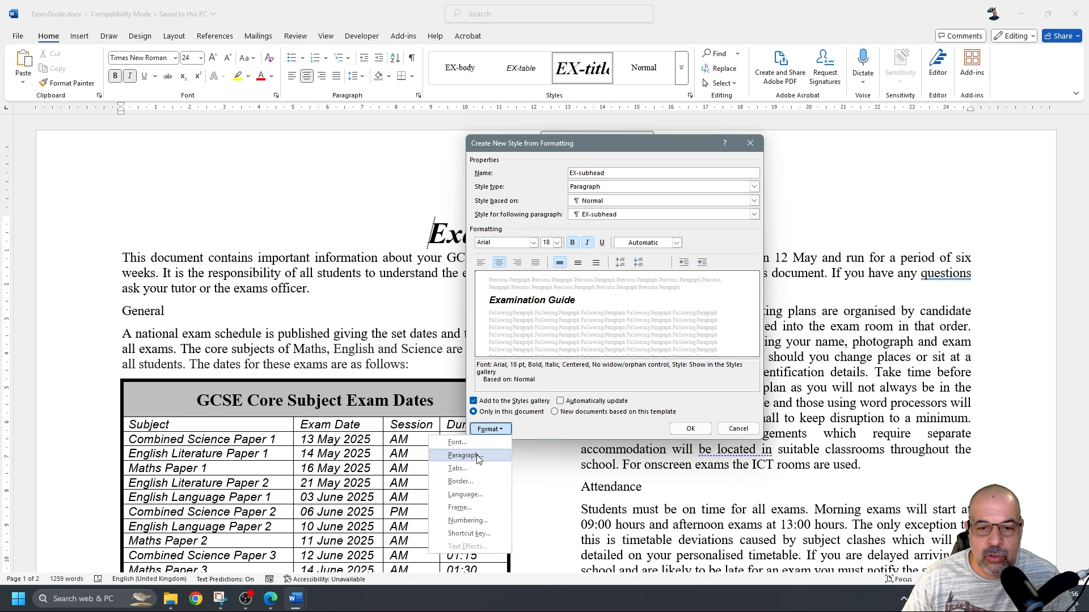
Give EX-subhead Single line spacing and 0 pt spacing after
left_click(476, 456)
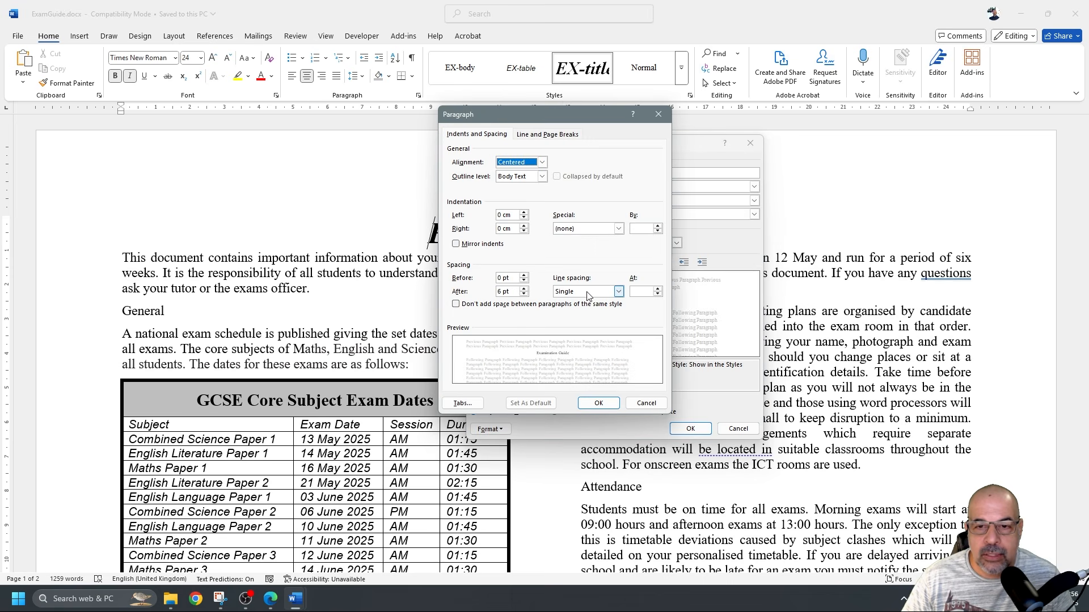
left_click(618, 291)
left_click(578, 302)
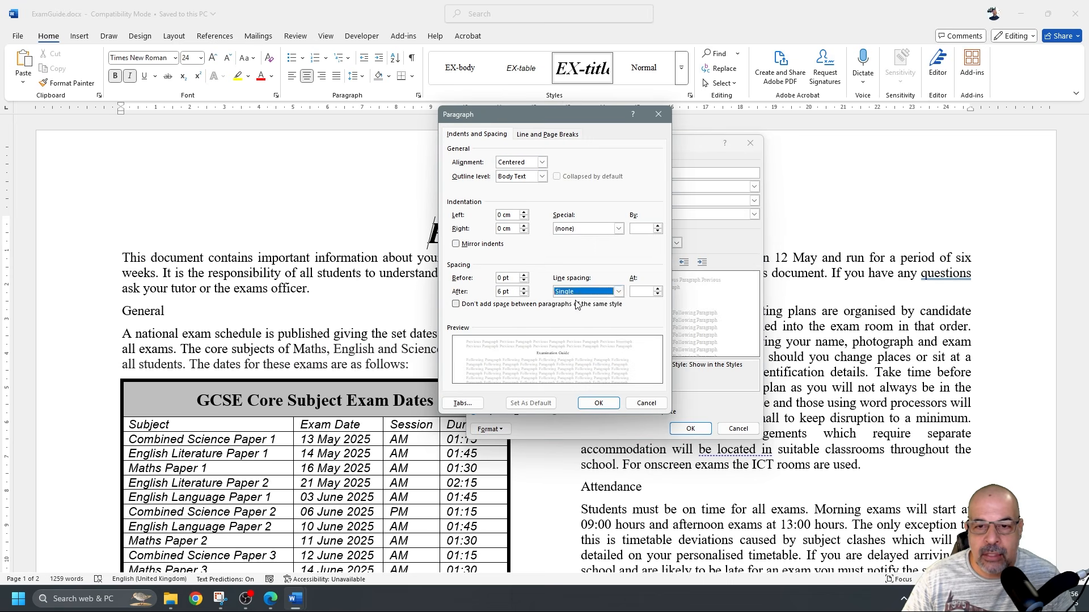
left_click(523, 293)
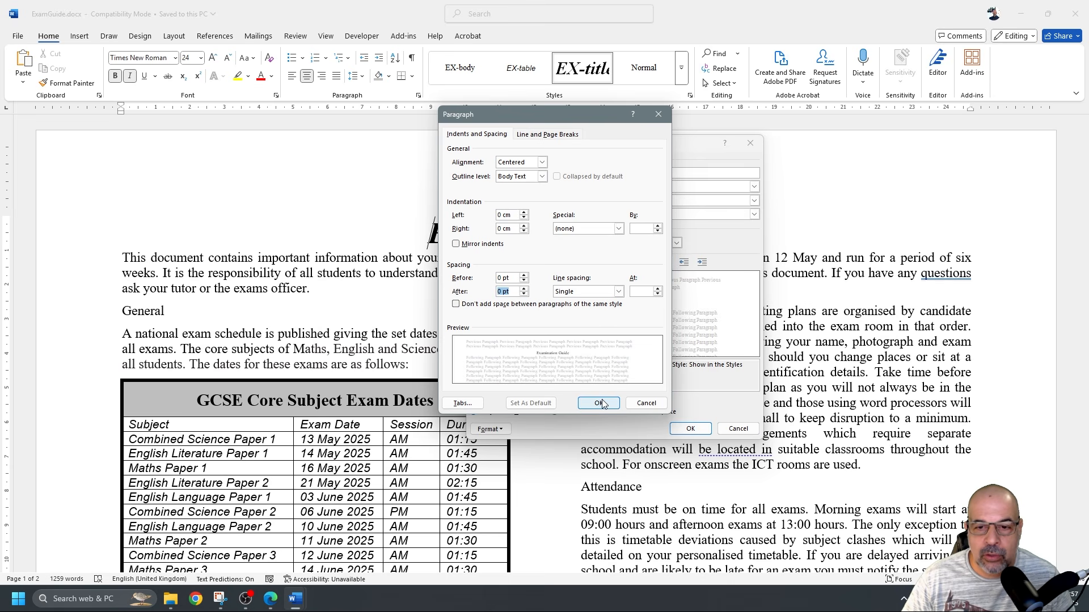
left_click(600, 403)
left_click_drag(625, 142, 556, 120)
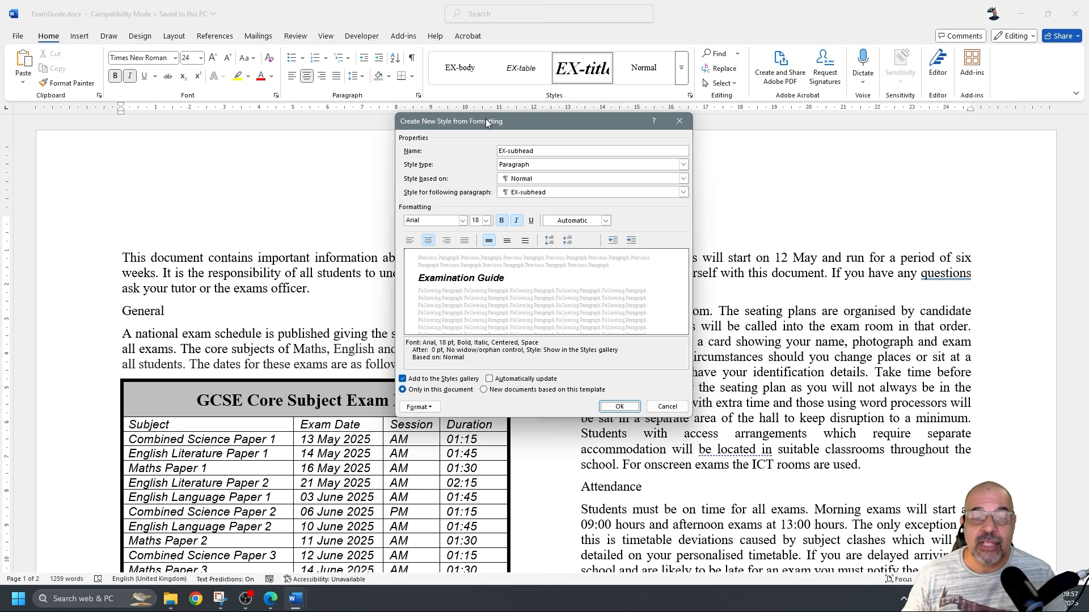
Save the EX-subhead style and move the Styles pane off the document title
left_click_drag(485, 121, 250, 187)
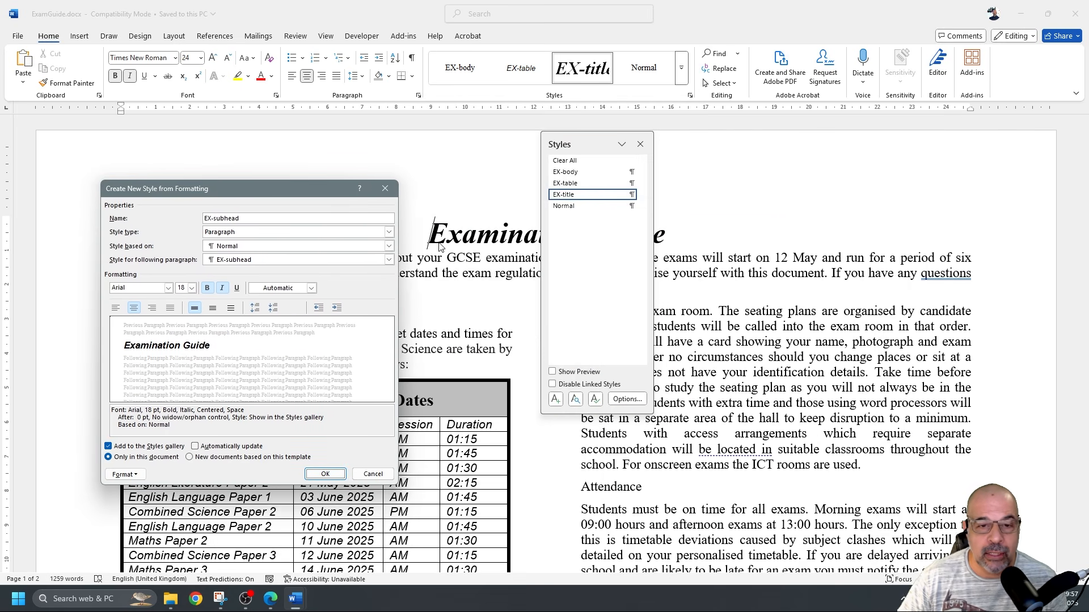
left_click(332, 475)
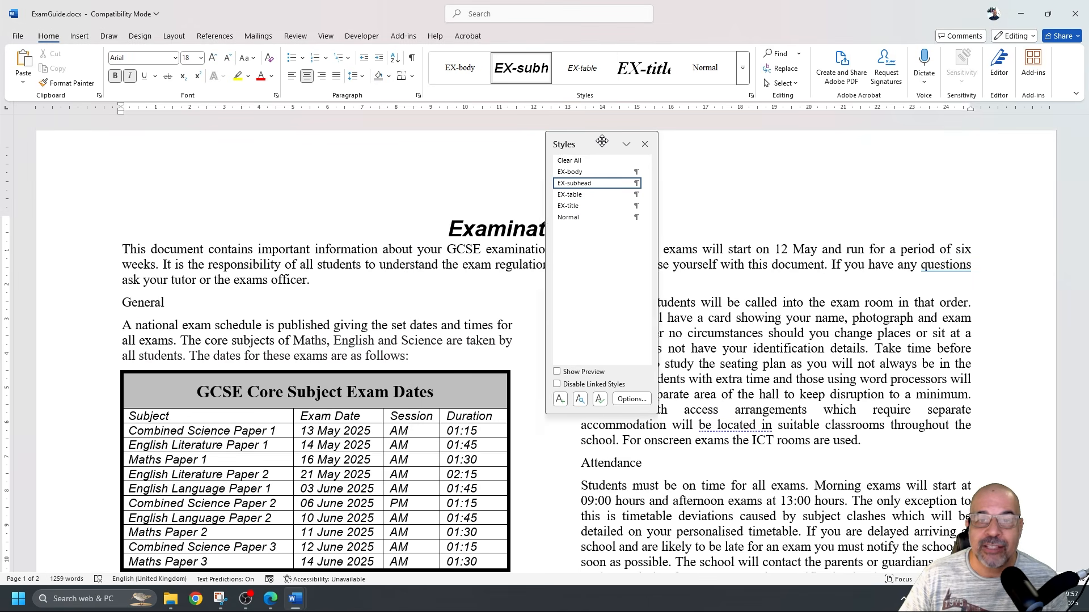
left_click_drag(595, 144, 842, 167)
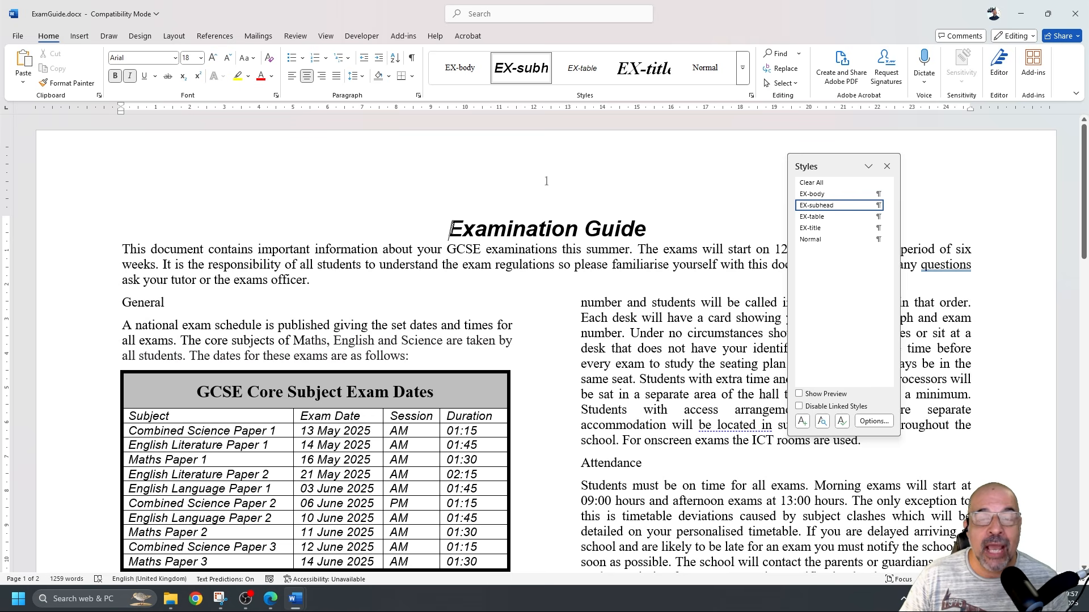
Try EX-subhead on the title, keep EX-title, and show the EX-subhead style menu
left_click(643, 68)
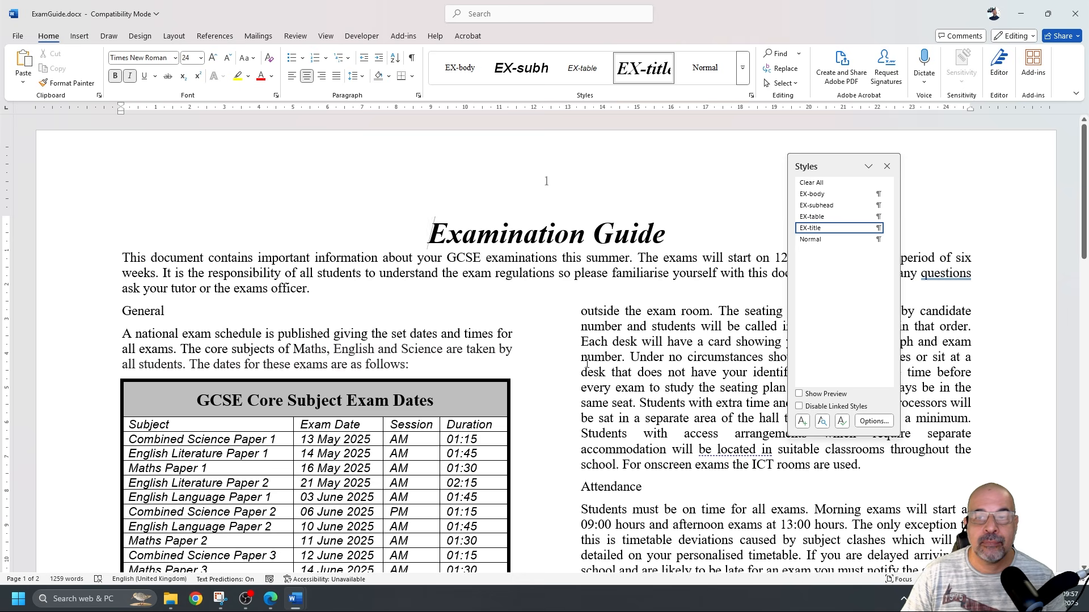
left_click_drag(833, 167, 759, 159)
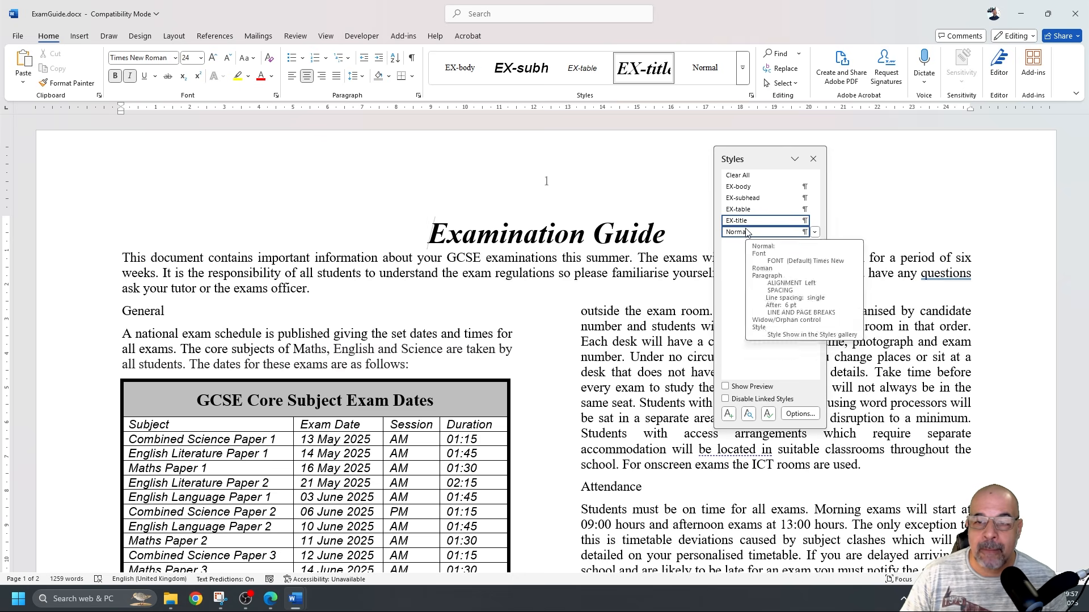
mouse_move(735, 204)
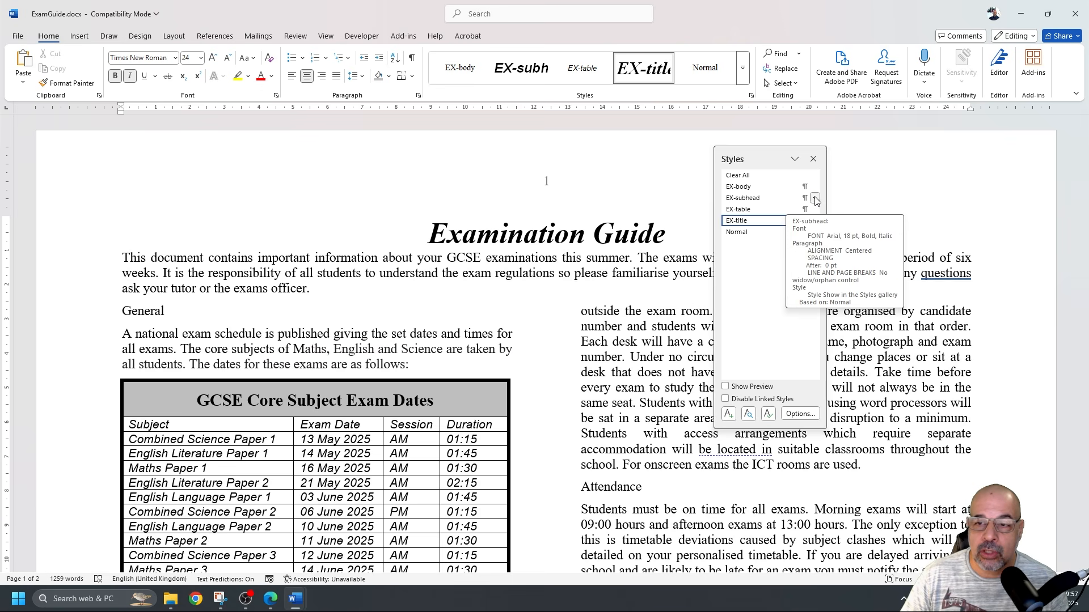
left_click(765, 202)
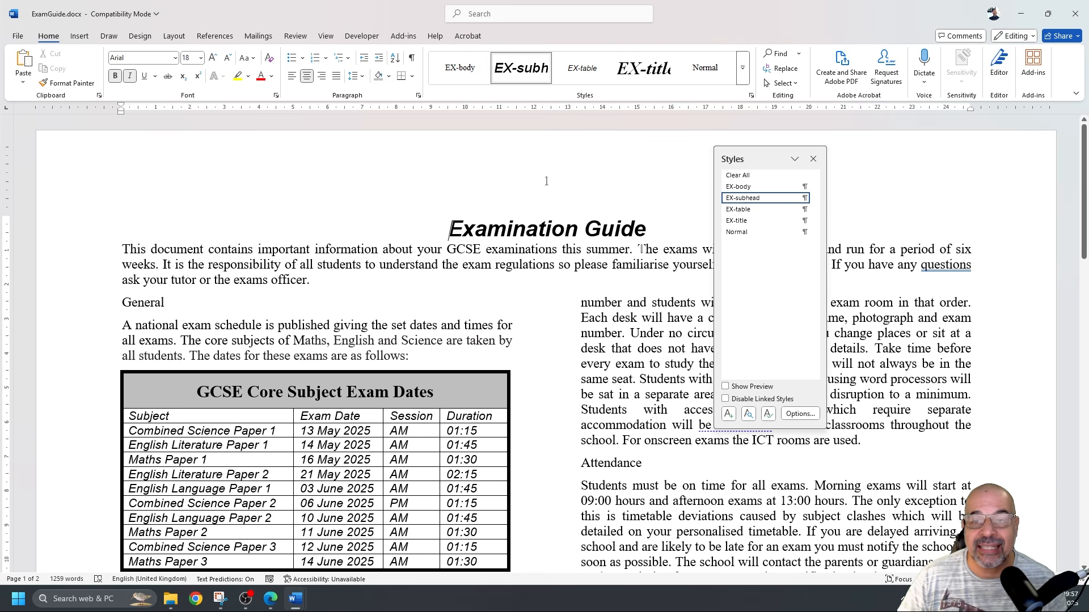
left_click(734, 221)
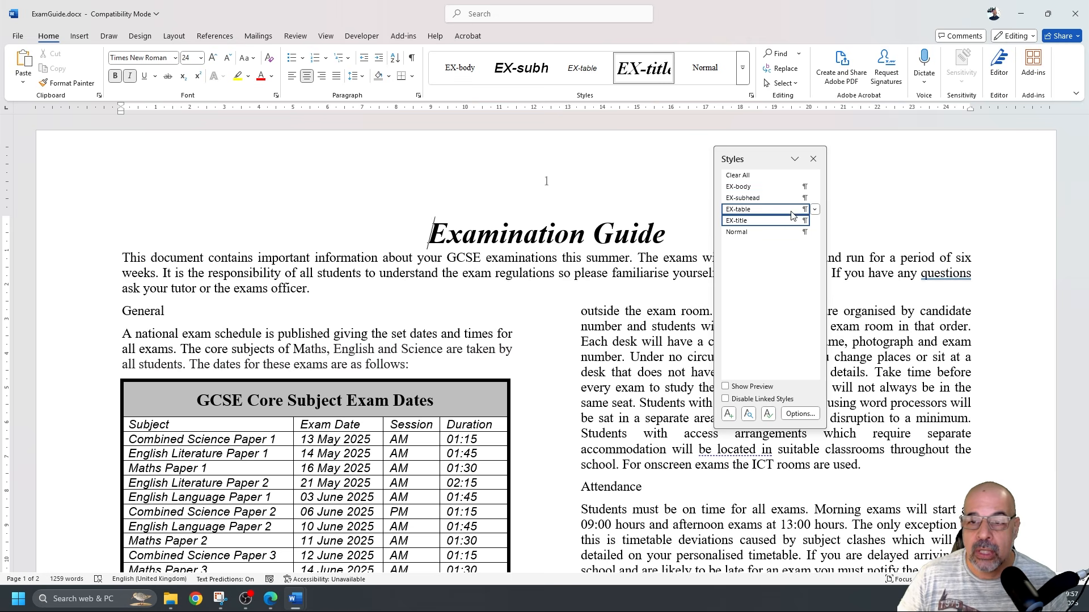
left_click(814, 199)
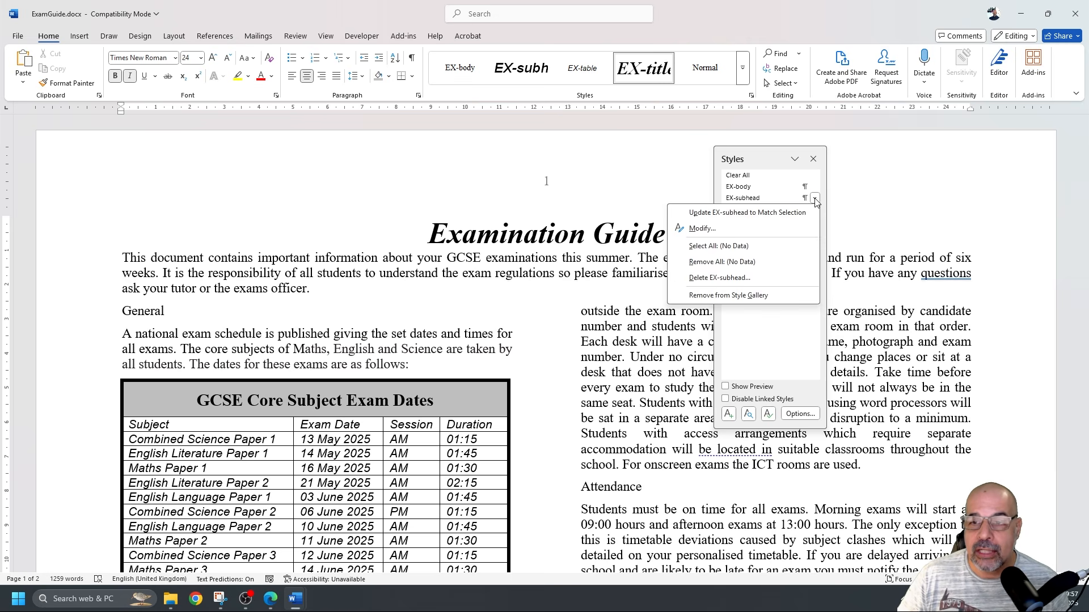
Open Modify Style for EX-subhead and start a new Snipping Tool capture
left_click(737, 229)
left_click_drag(317, 195, 573, 142)
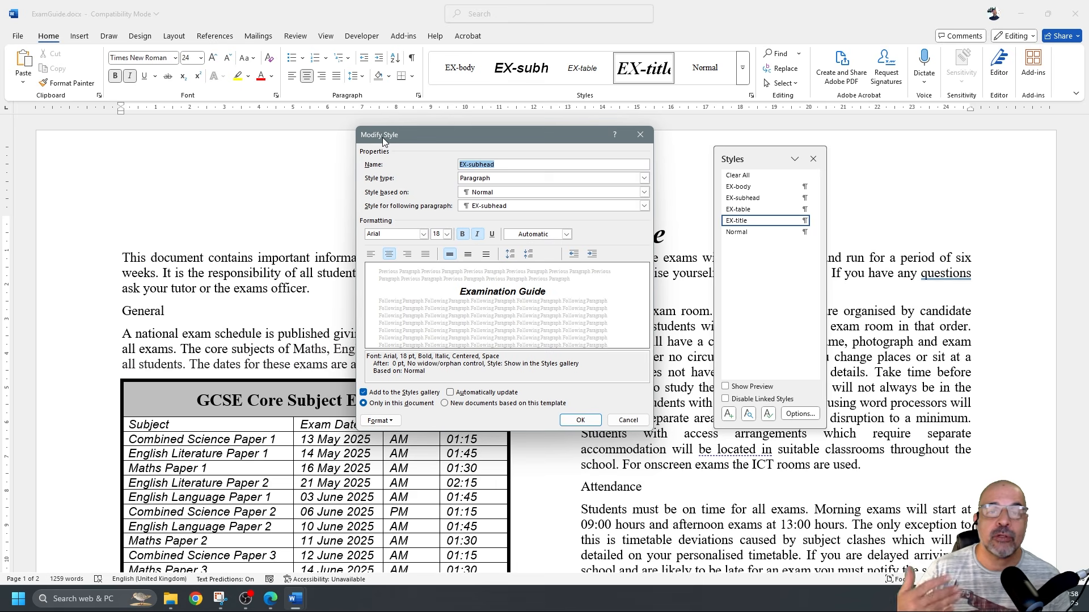
left_click(222, 595)
left_click(91, 31)
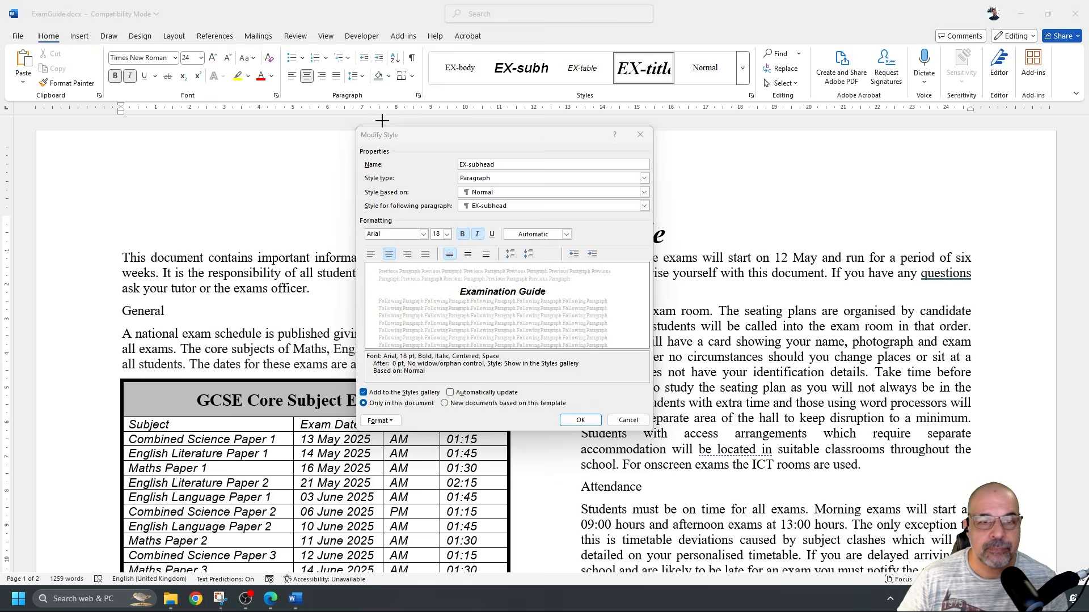
Snip the EX-subhead Modify Style dialog
left_click_drag(349, 122, 656, 434)
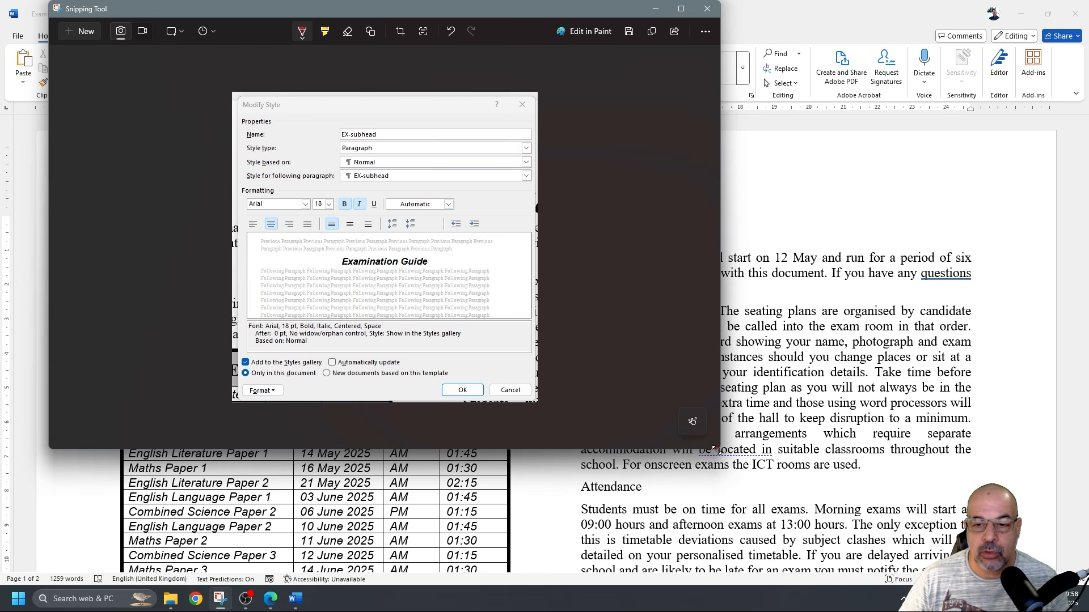
key("ctrl+z")
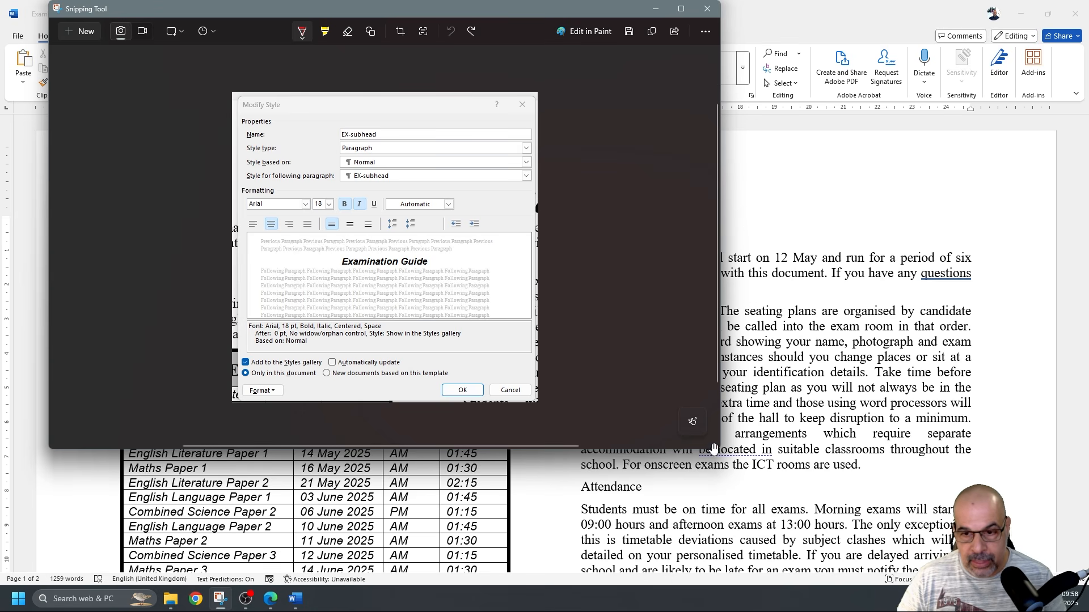
left_click_drag(720, 449, 924, 449)
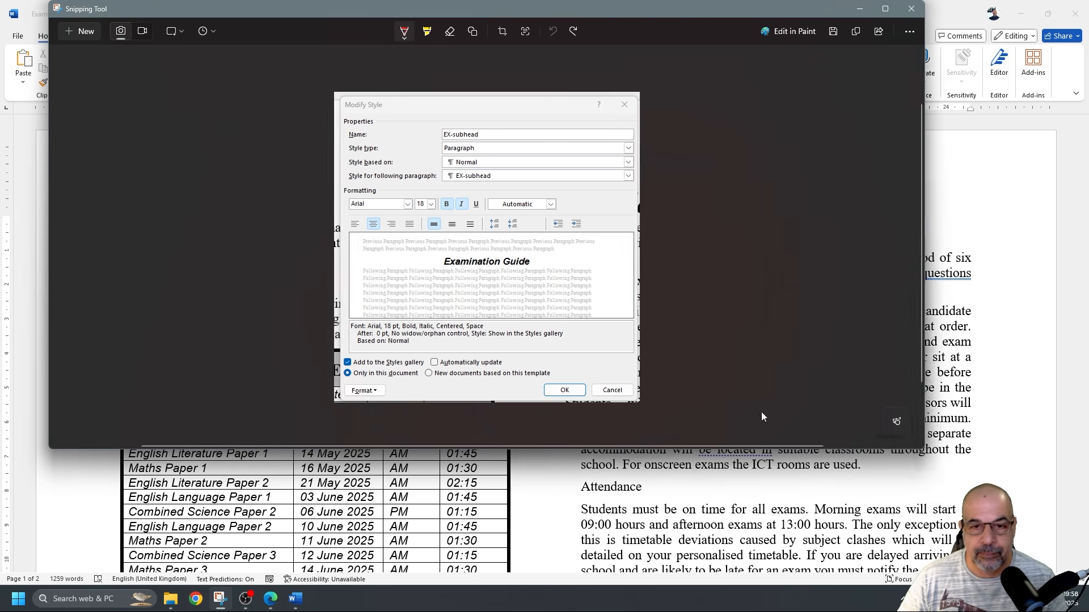
scroll(628, 340, "up", 3)
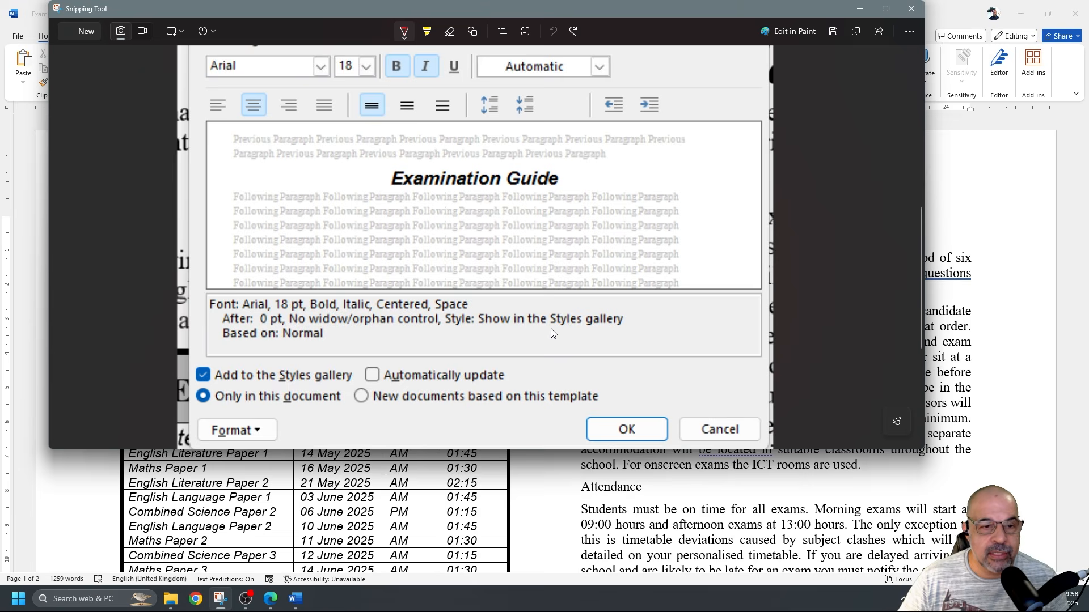
scroll(364, 316, "up", 1)
scroll(323, 313, "down", 2)
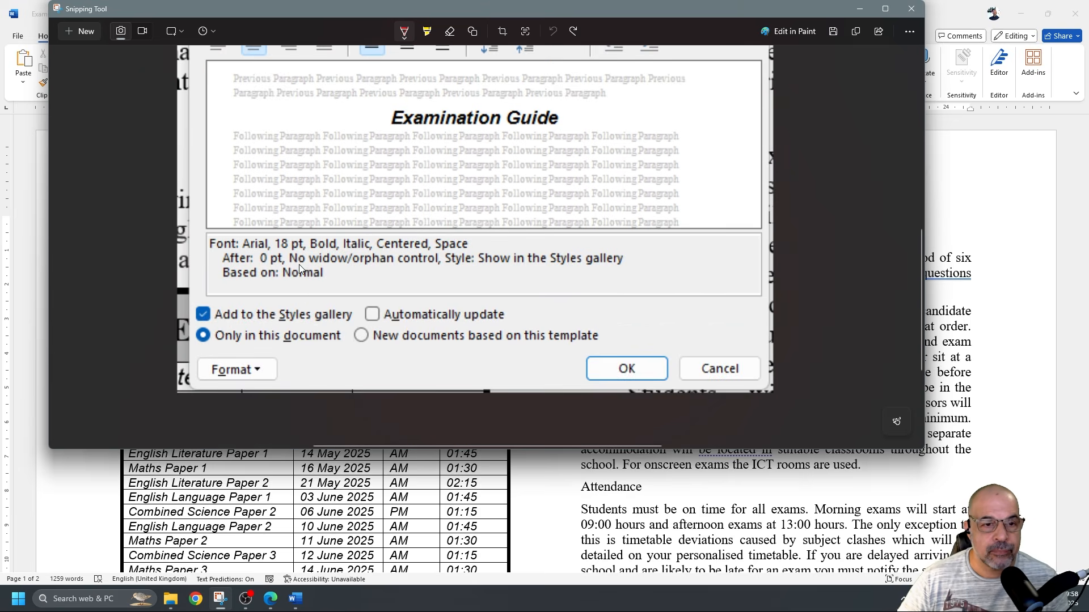
scroll(343, 181, "up", 2)
Mark Arial, 18, bold, italic and single line spacing in red on the snip
left_click(405, 31)
left_click(507, 135)
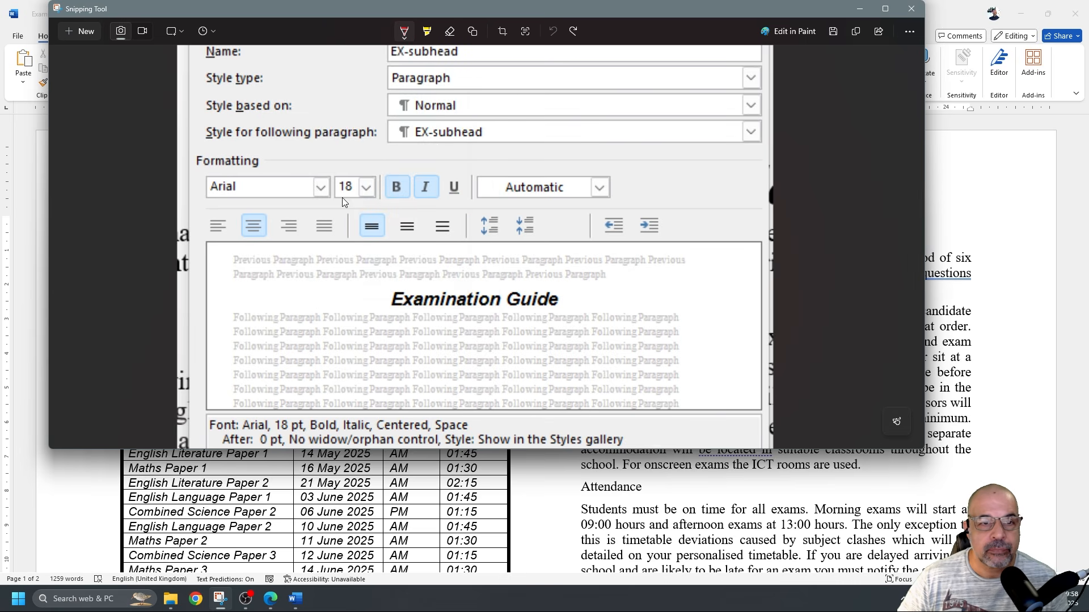
left_click_drag(201, 196, 239, 199)
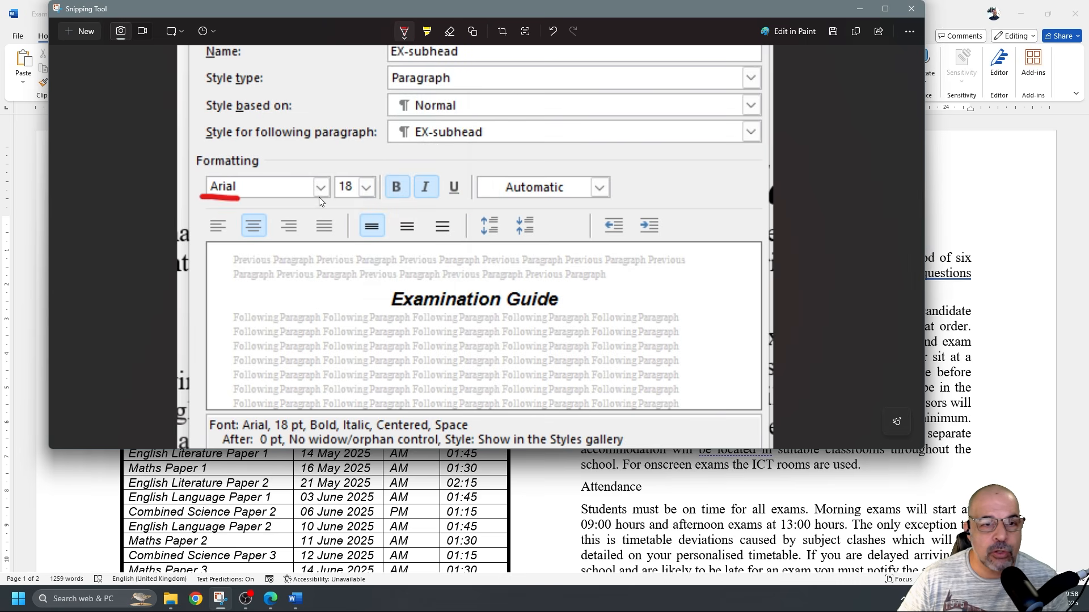
left_click_drag(416, 200, 437, 200)
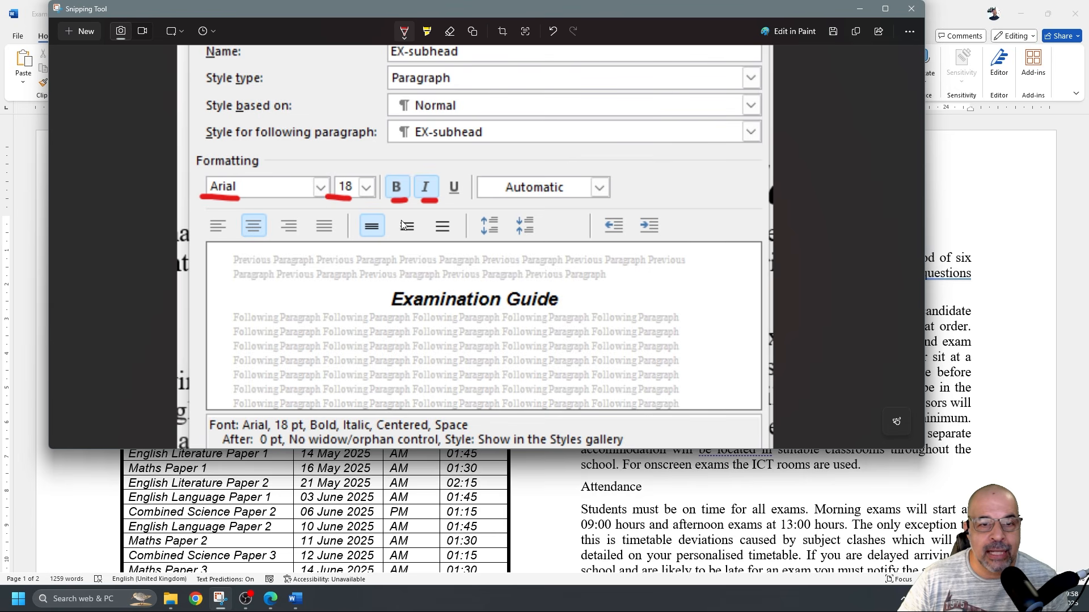
mouse_move(356, 232)
left_mouse_down()
mouse_move(388, 240)
mouse_move(355, 223)
left_mouse_up()
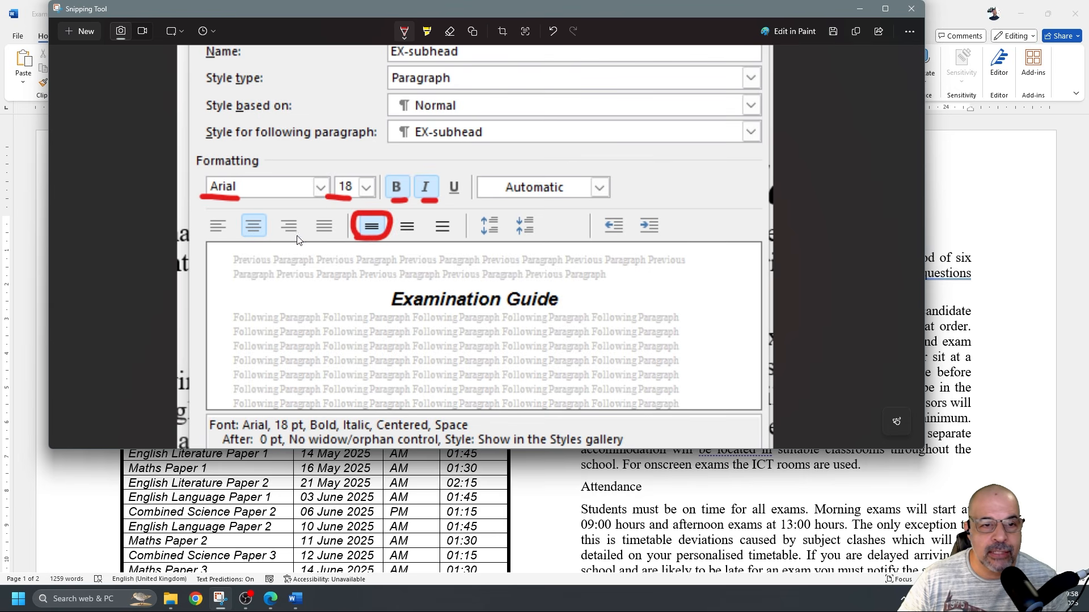
left_click_drag(230, 236, 274, 237)
scroll(449, 216, "down", 5)
scroll(449, 216, "up", 3)
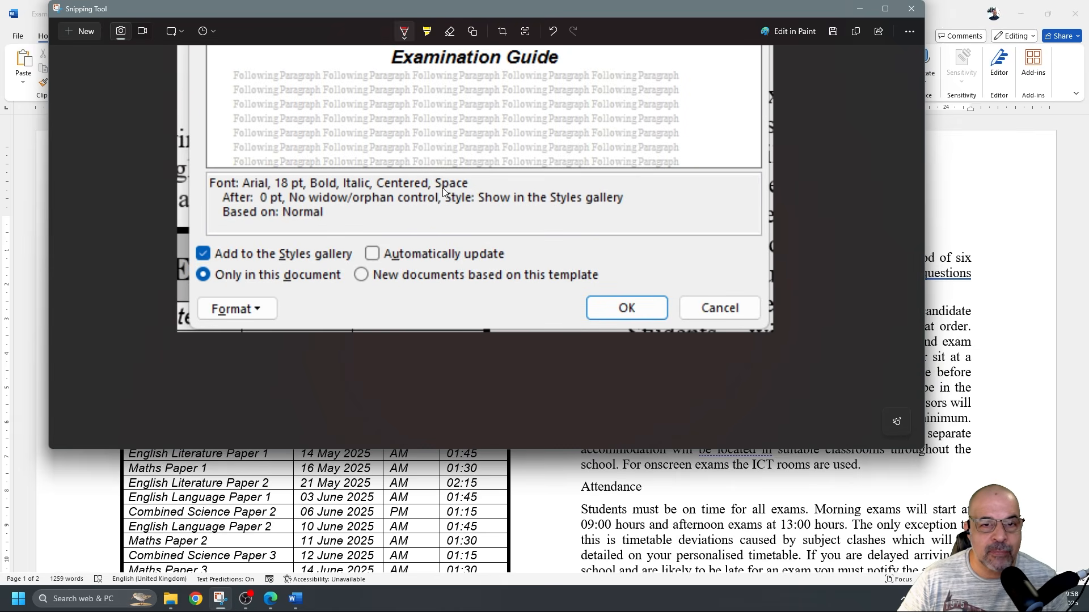
Mark the After spacing and Based on: Normal, then undo all red annotations
left_click_drag(226, 204, 265, 205)
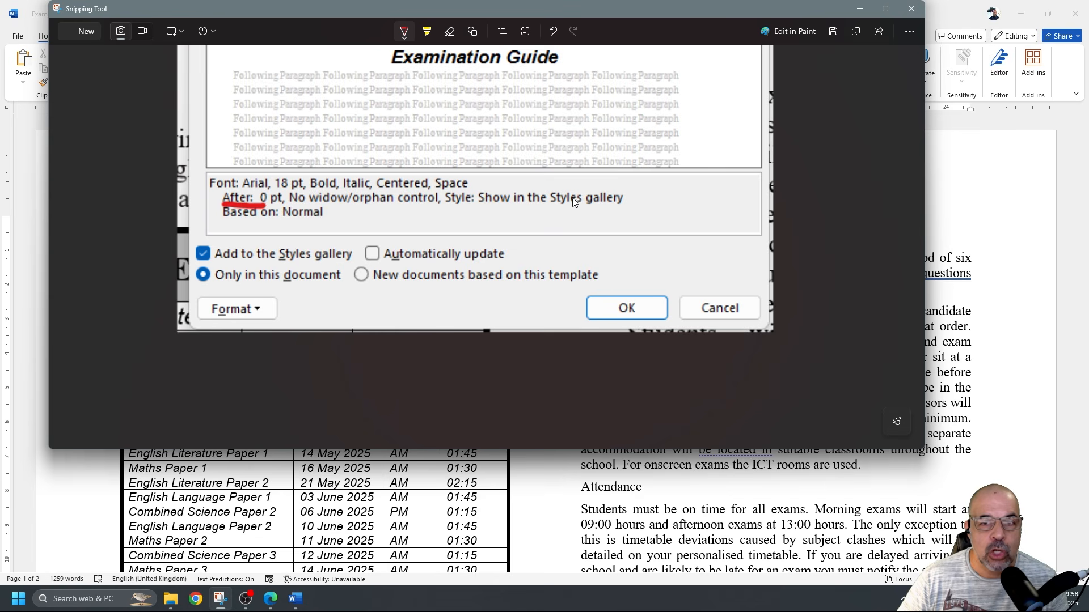
left_click_drag(221, 222, 320, 223)
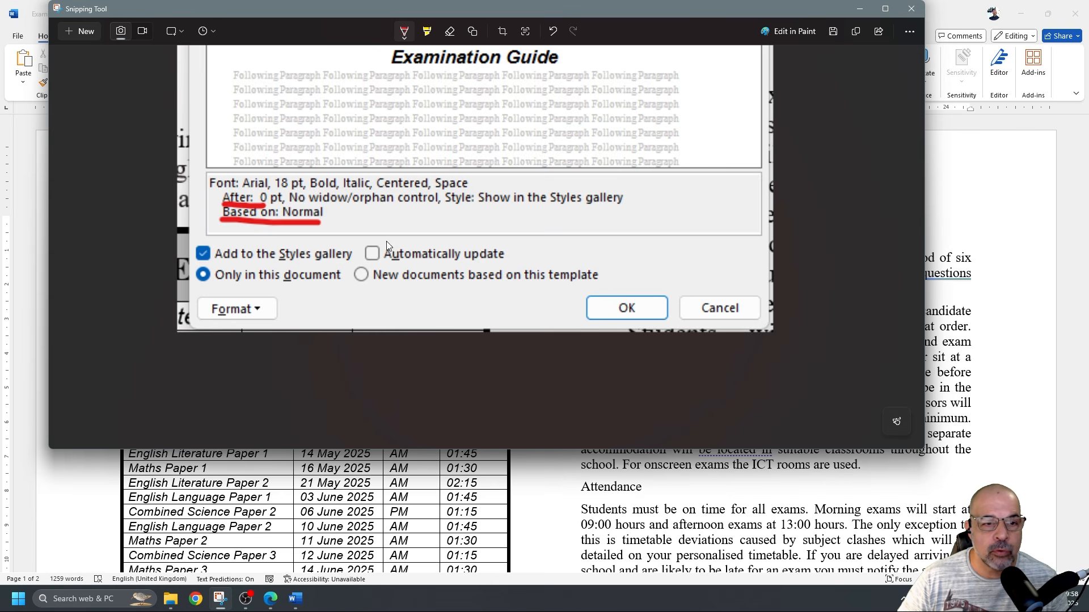
scroll(452, 255, "up", 8)
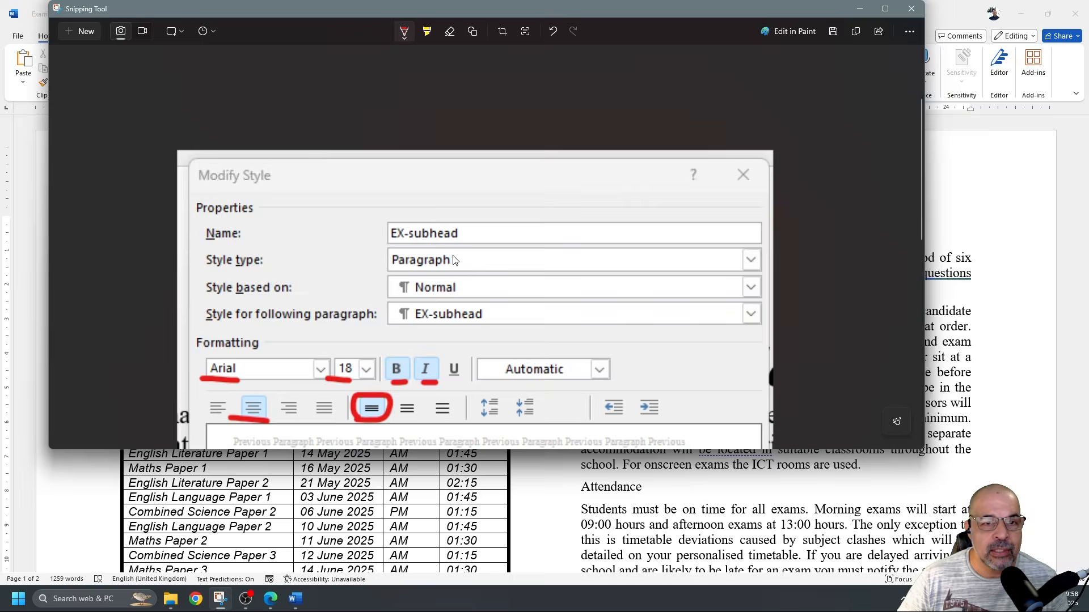
mouse_move(383, 286)
left_mouse_down()
mouse_move(469, 282)
mouse_move(381, 277)
mouse_move(391, 290)
left_mouse_up()
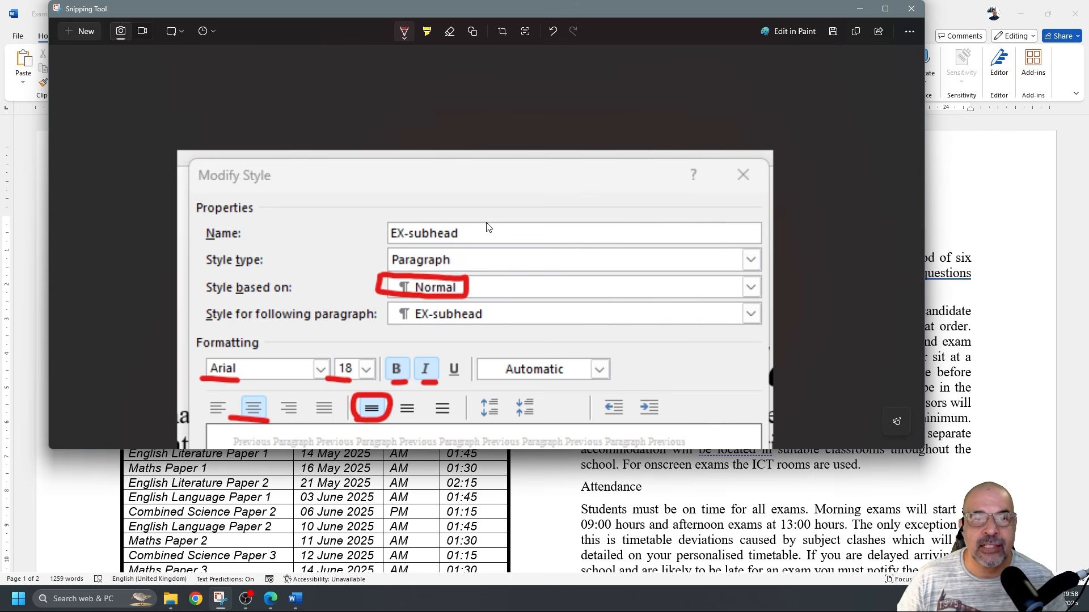
scroll(492, 204, "down", 3)
key("ctrl+z")
key("ctrl+z")
key("ctrl+z")
key("ctrl+z")
key("ctrl+z")
key("ctrl+z")
key("ctrl+z")
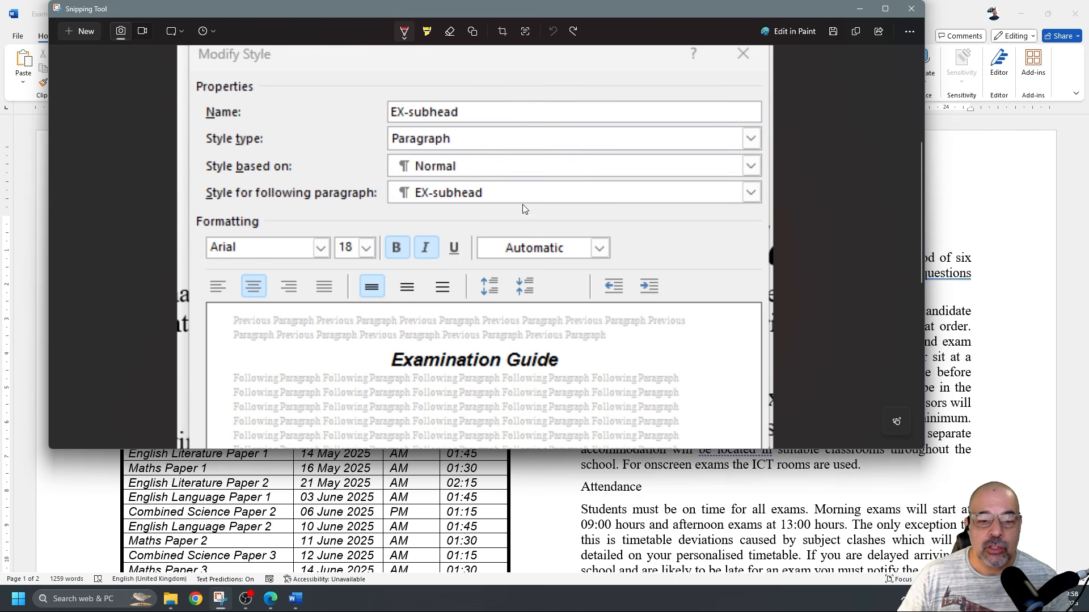
Copy the snip to the clipboard
left_click(296, 599)
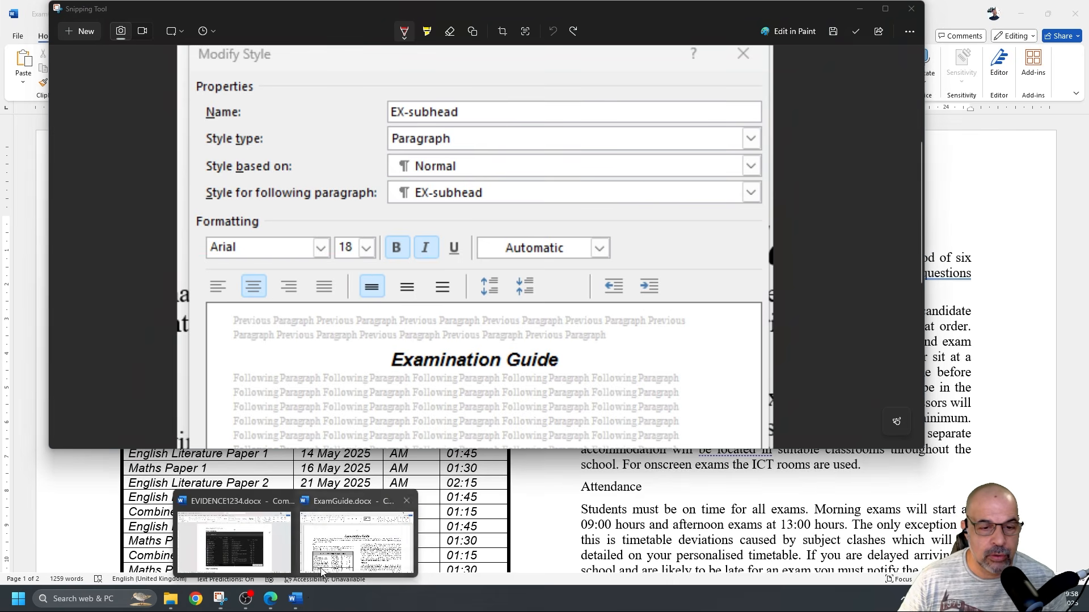
key("ctrl+c")
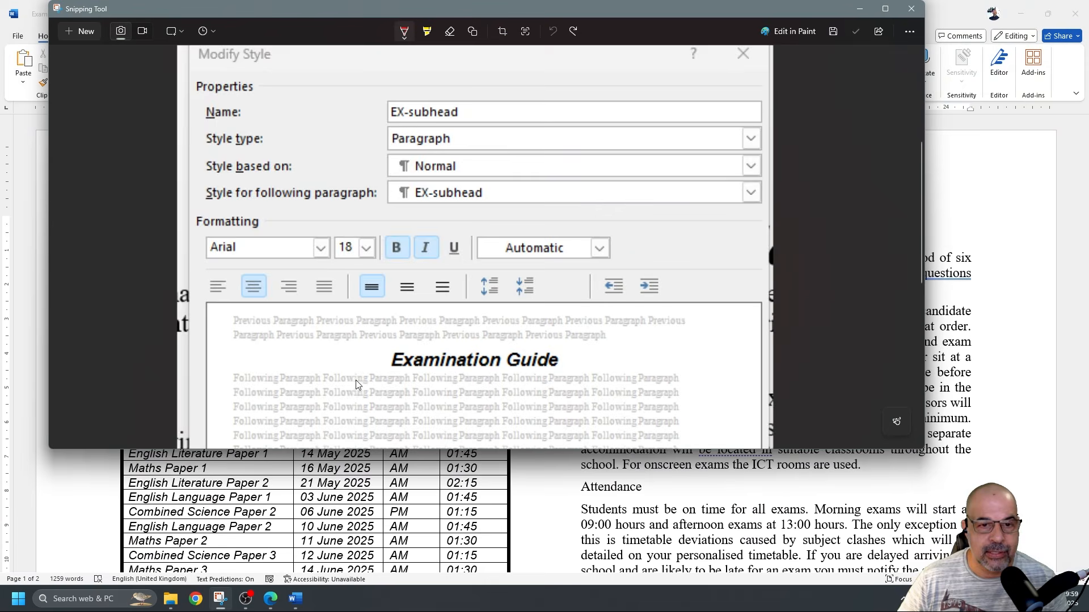
scroll(356, 380, "down", 3)
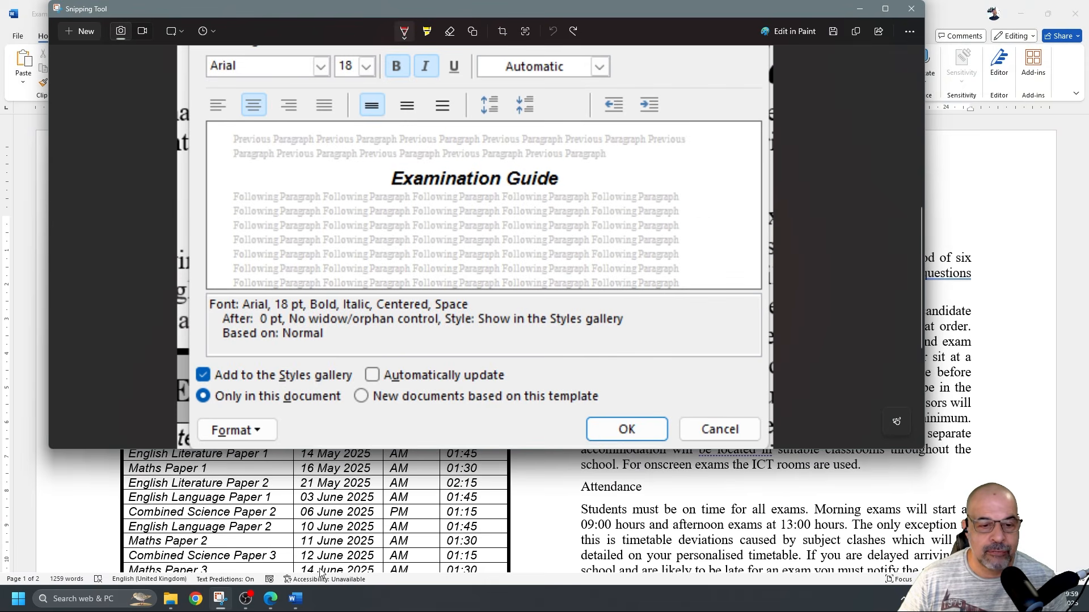
mouse_move(296, 598)
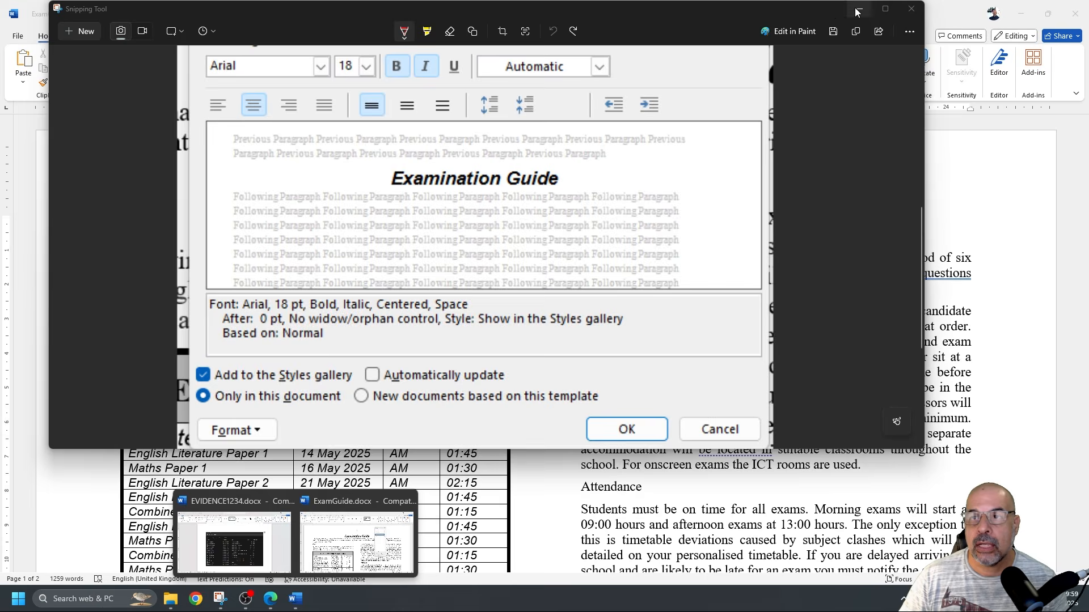
Paste the Modify Style screenshot under Step 11 evidence in EVIDENCE1234 and shrink it
left_click(857, 12)
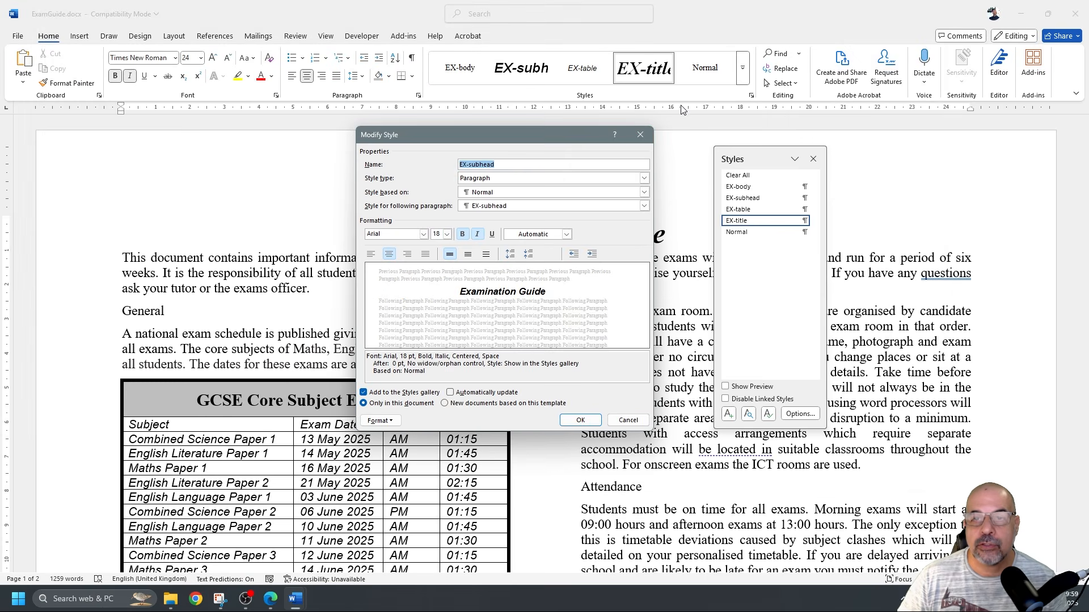
left_click(645, 130)
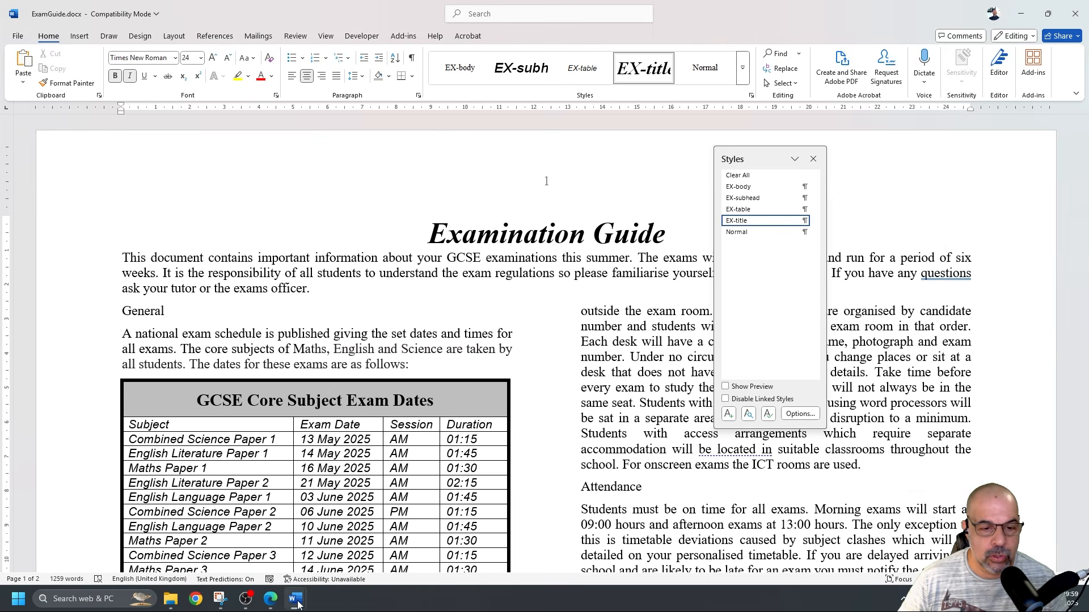
left_click(277, 550)
scroll(378, 355, "down", 3)
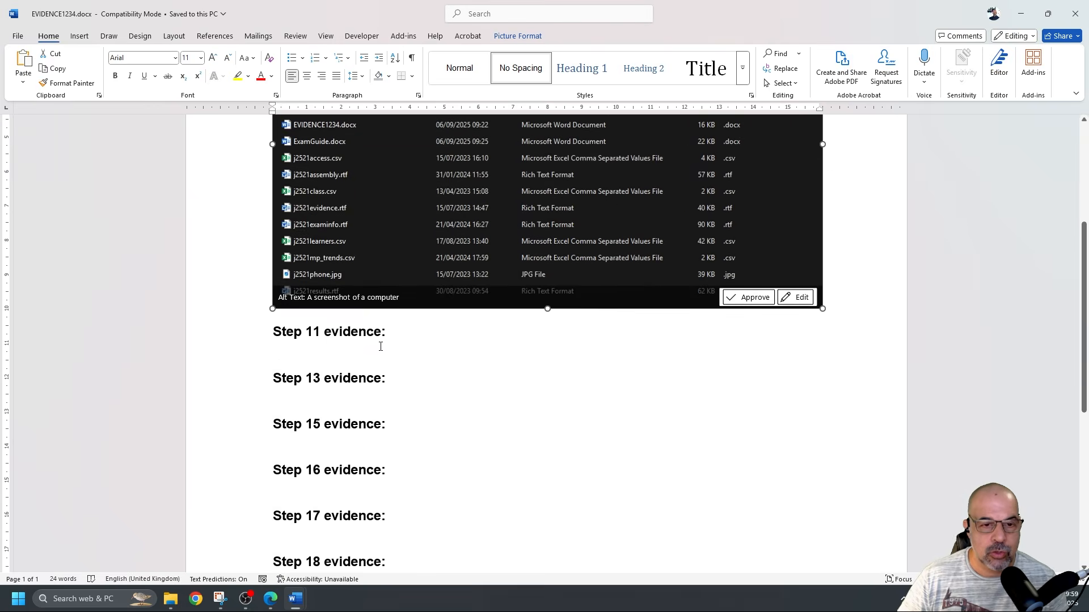
left_click(379, 344)
key("ctrl+v")
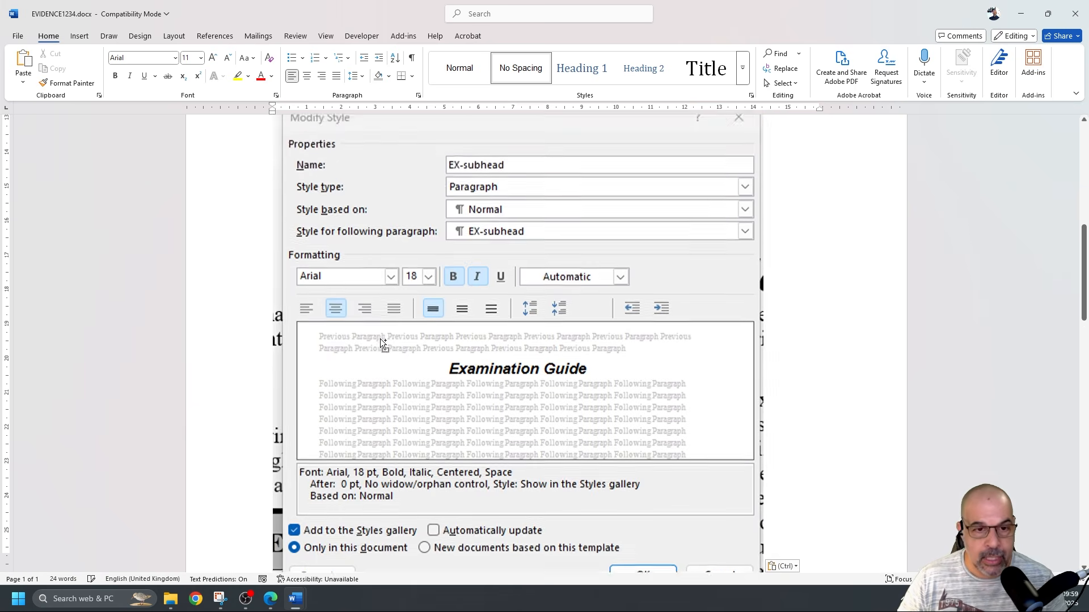
left_click(427, 365)
left_click_drag(764, 545, 627, 351)
Push Step 13 evidence onto the next page
scroll(629, 350, "down", 7)
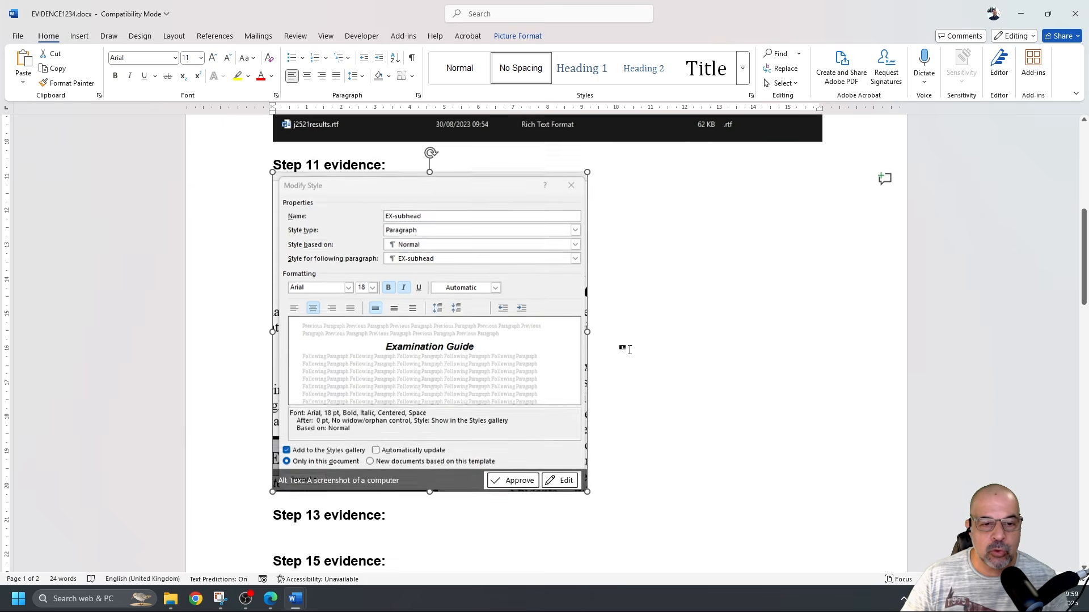
left_click(269, 262)
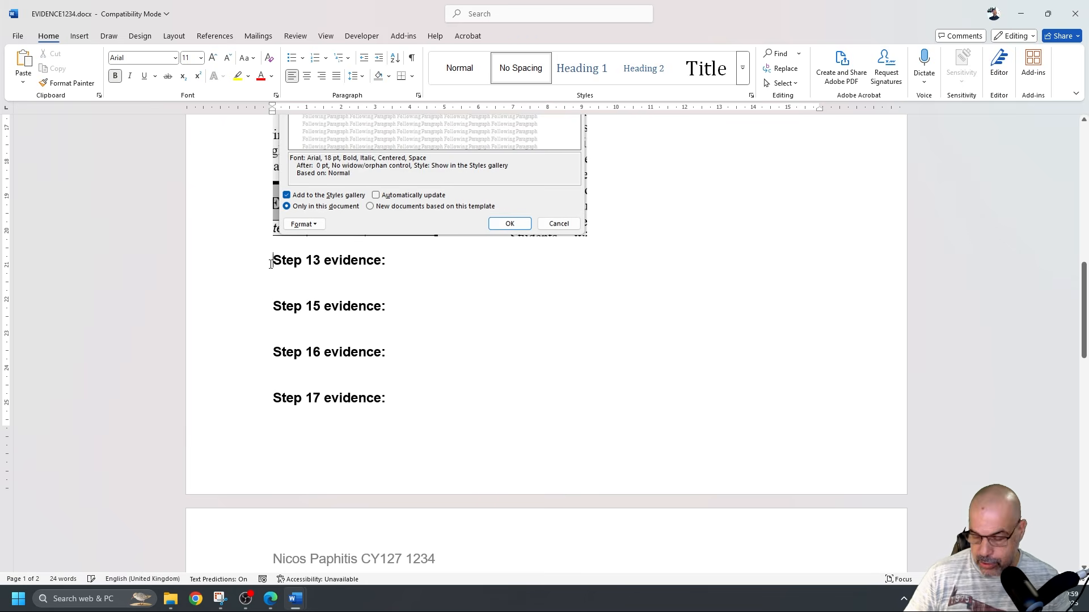
key("Return")
key("Return")
key("Return")
key("Return")
key("Return")
key("Return")
key("Return")
key("Return")
key("Return")
key("Return")
key("Return")
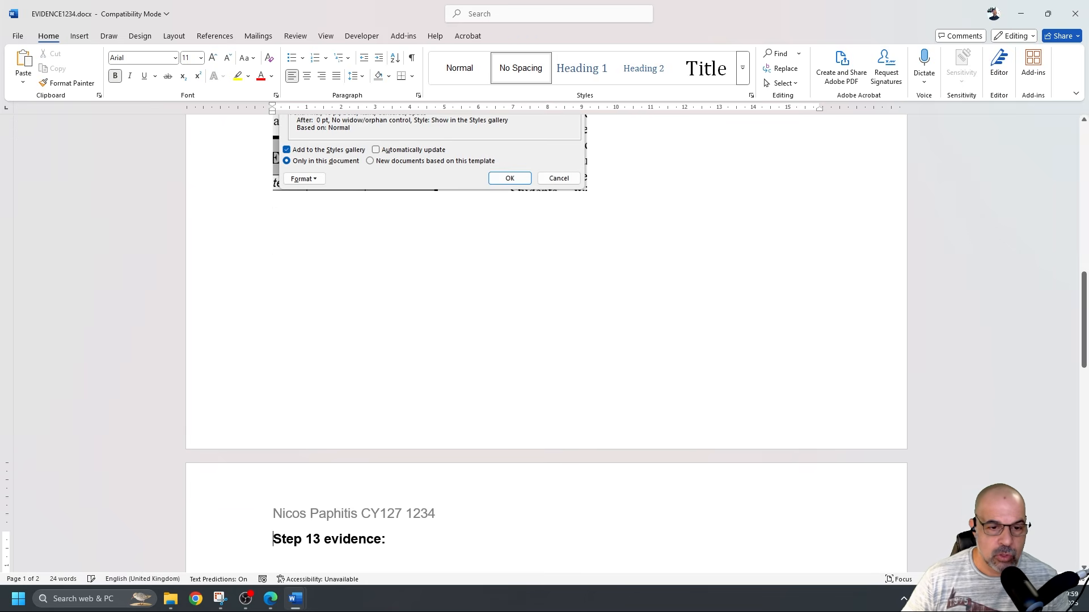
scroll(281, 265, "up", 5)
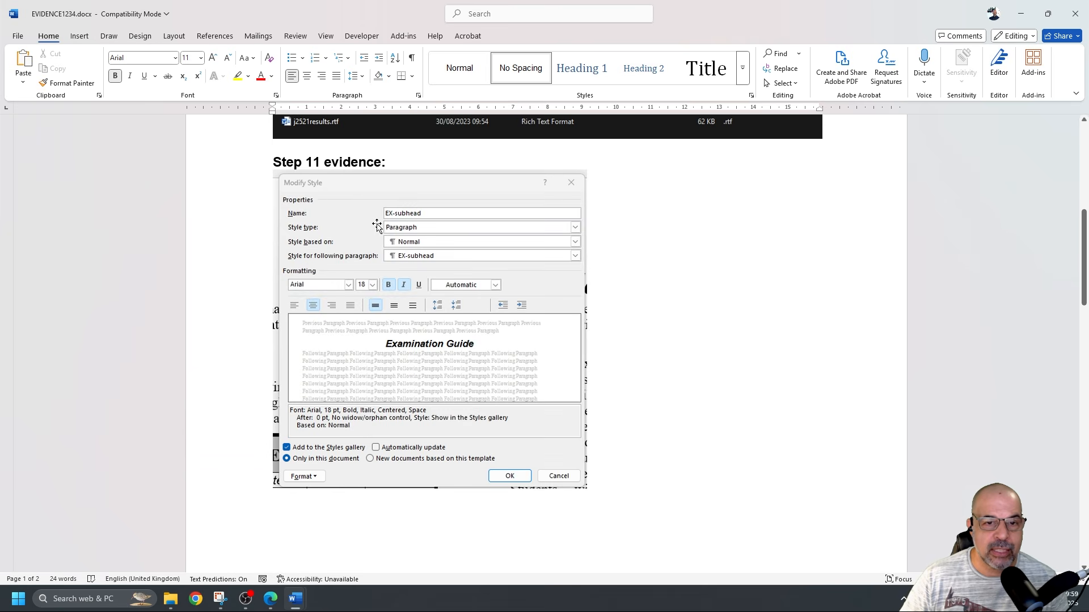
scroll(375, 266, "up", 1)
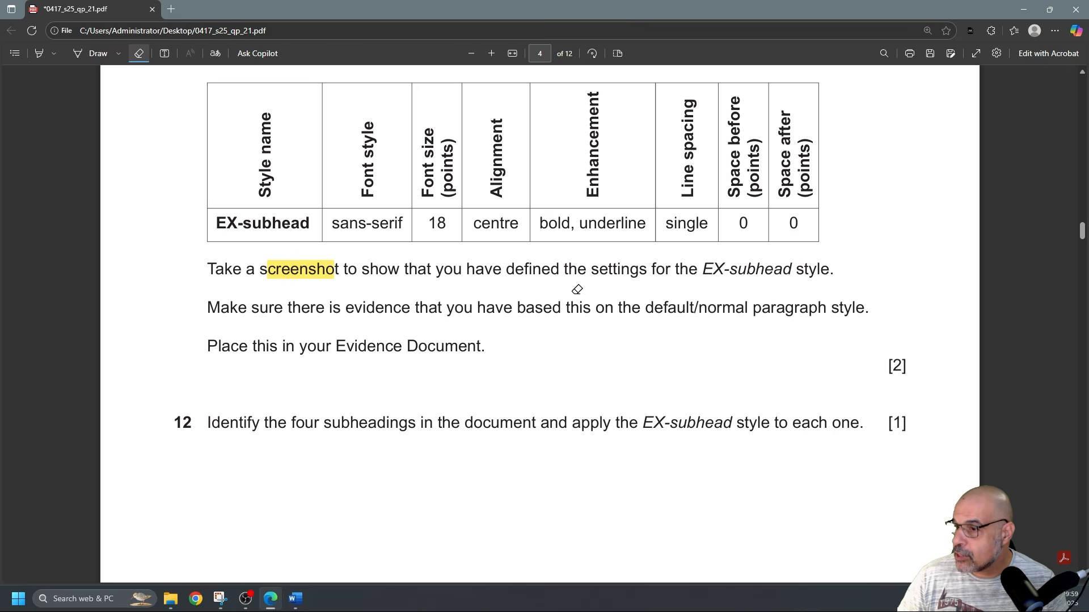
scroll(577, 289, "down", 4)
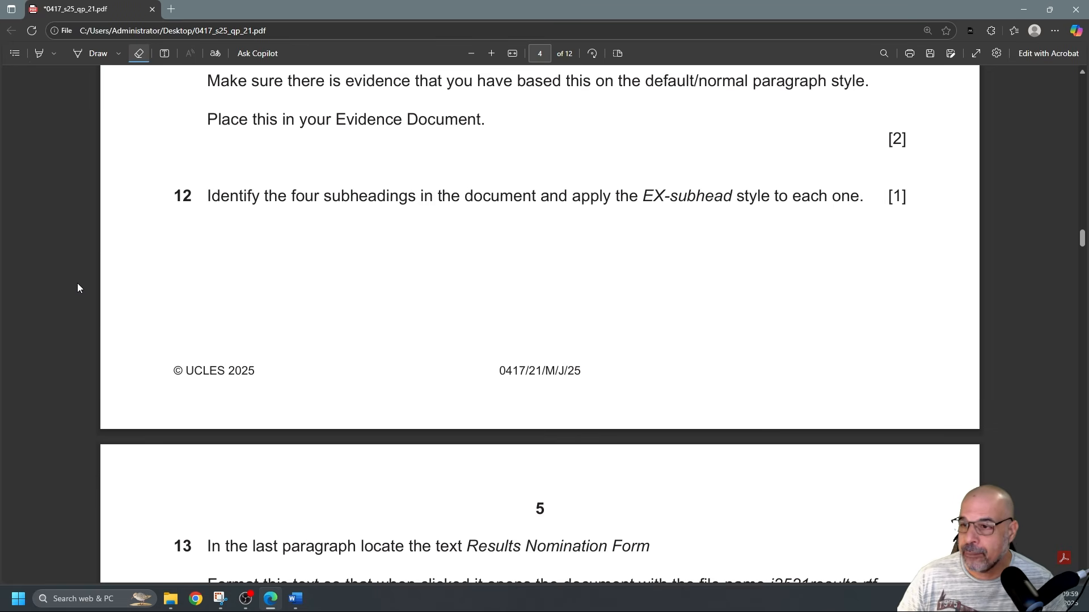
key("alt+Tab")
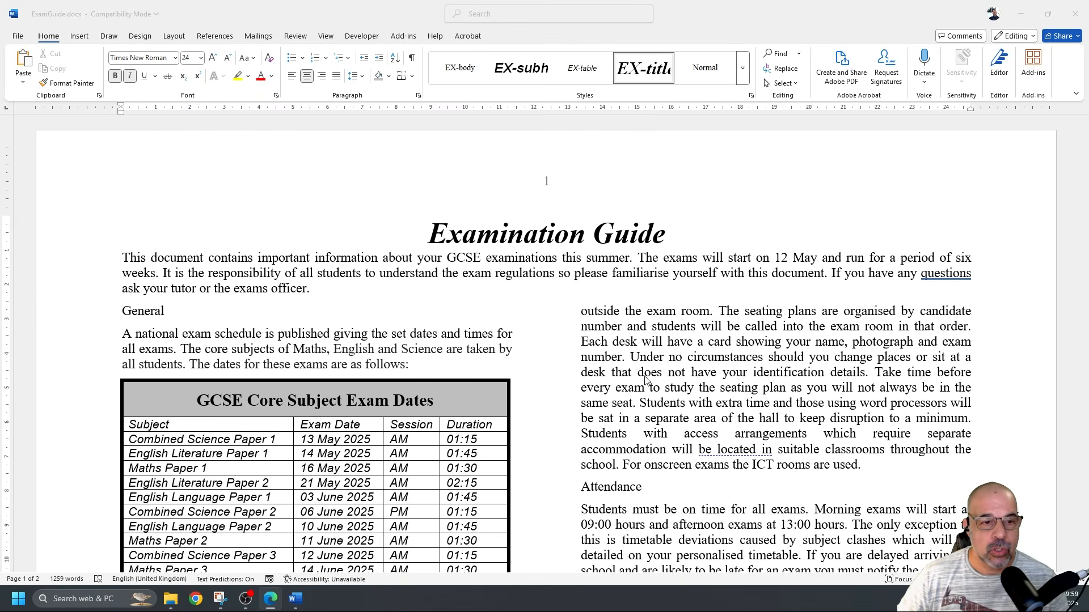
Apply EX-subhead to the General subheading
scroll(641, 374, "down", 3)
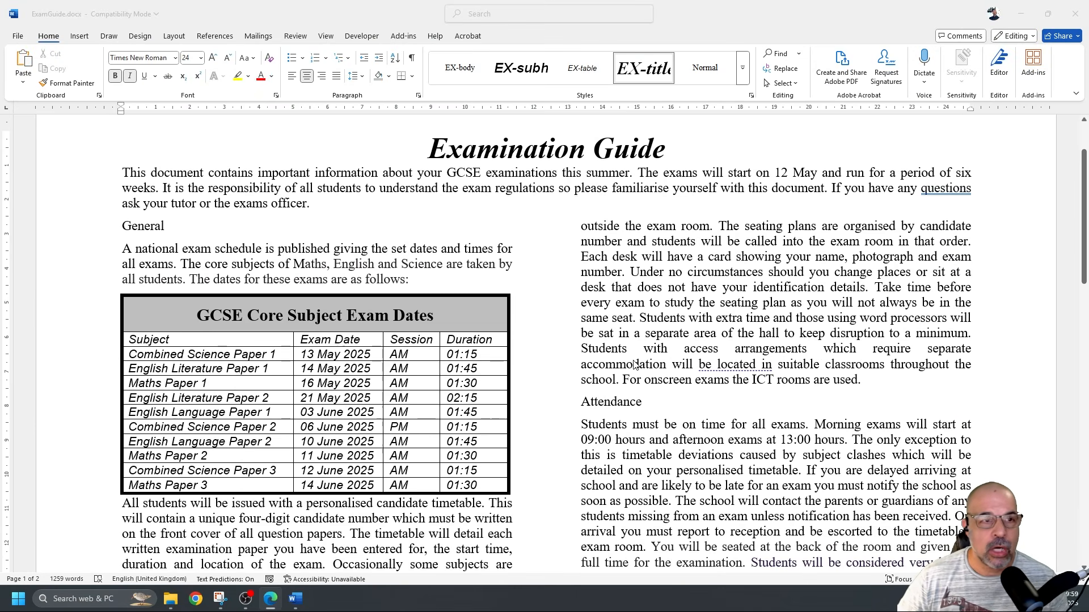
double_click(146, 227)
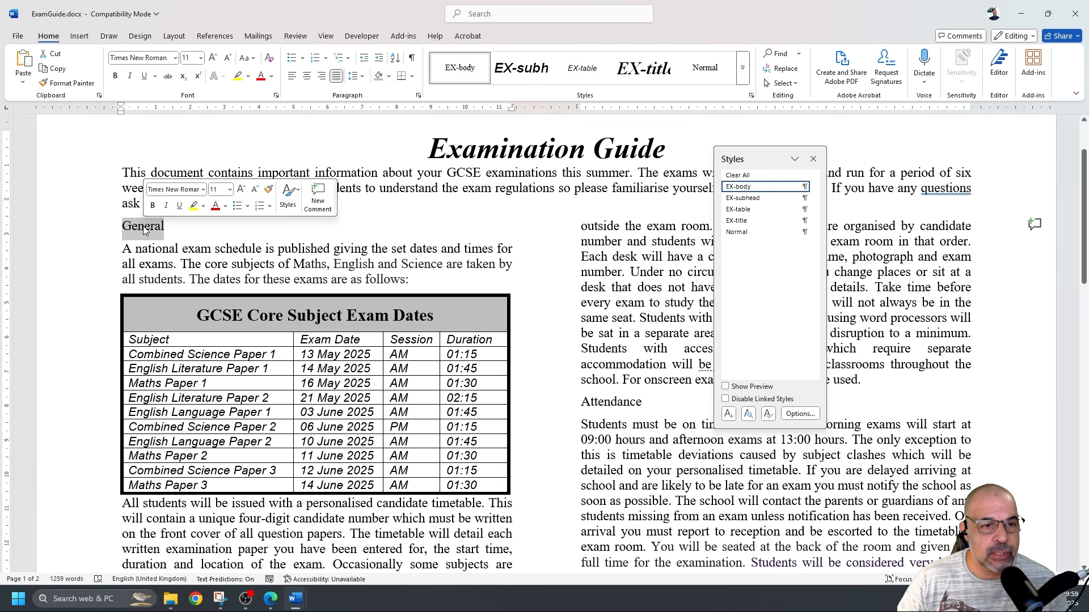
left_click(748, 198)
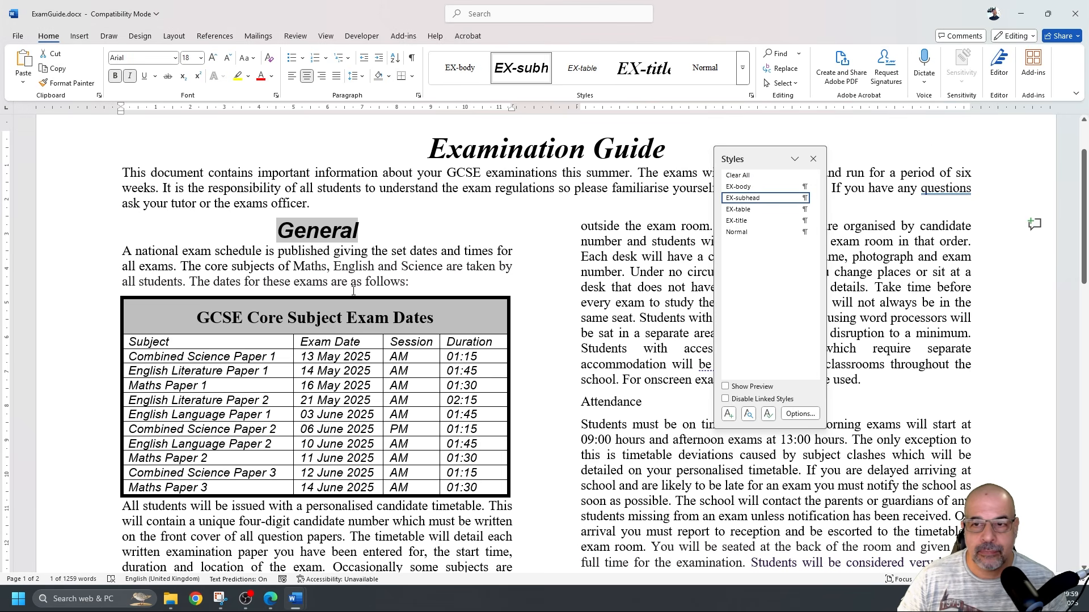
scroll(353, 291, "down", 5)
scroll(353, 291, "up", 6)
left_click_drag(751, 156, 990, 160)
scroll(613, 320, "down", 3)
Apply EX-subhead to Attendance, Special Arrangements and Exam Room, then select the main exam room line
double_click(613, 321)
scroll(351, 340, "down", 10)
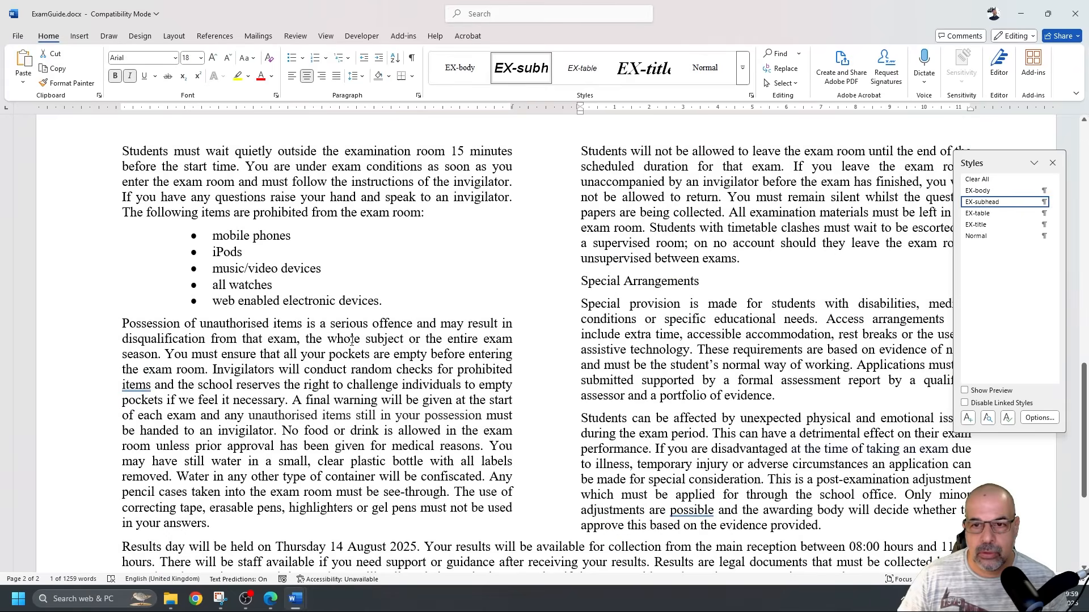
triple_click(581, 281)
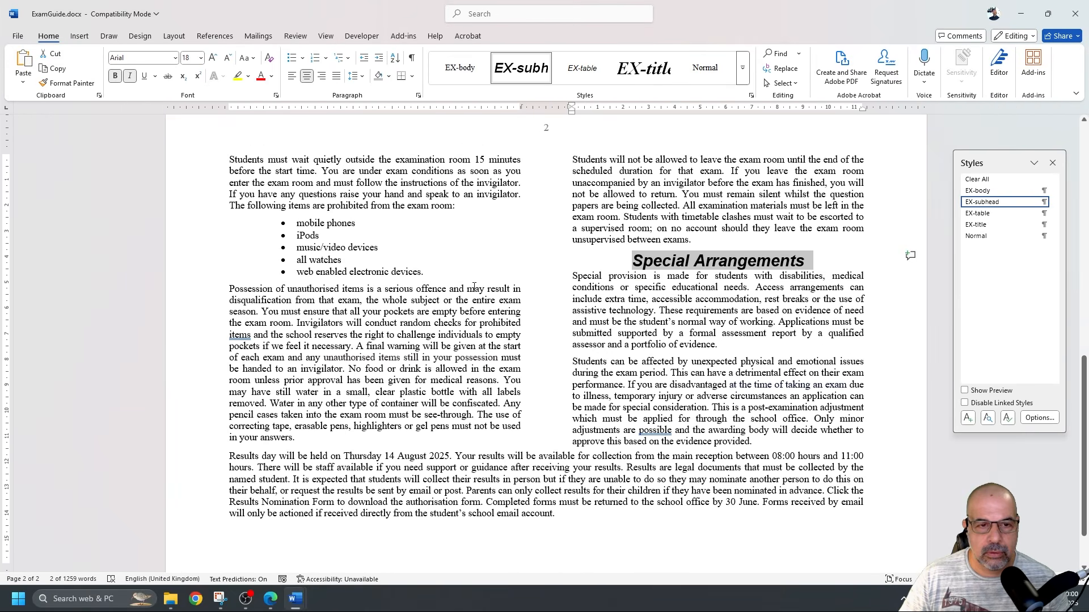
scroll(473, 287, "up", 5)
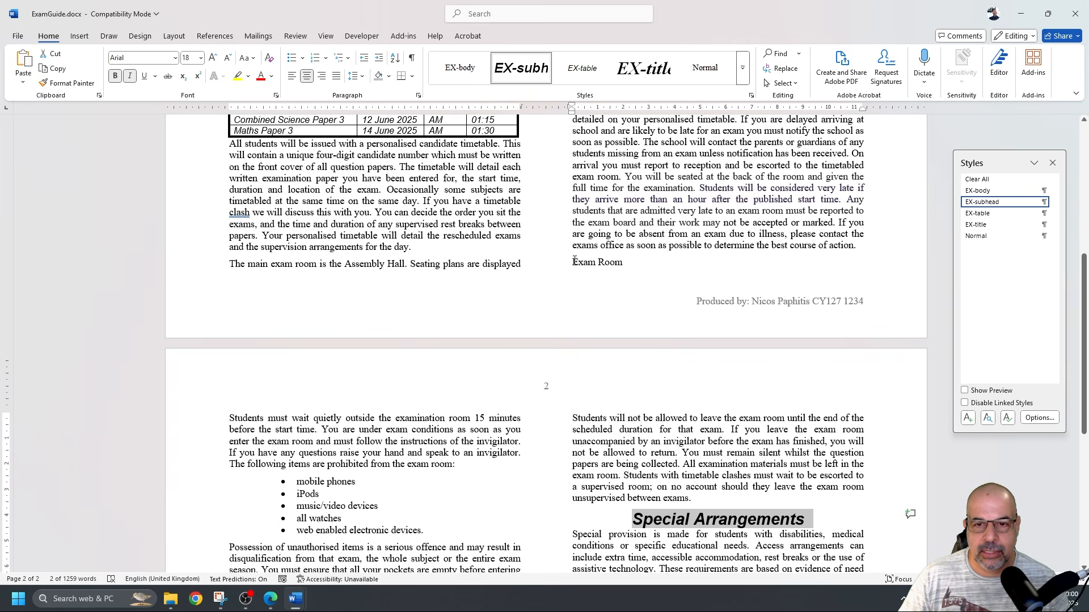
left_click_drag(574, 261, 636, 263)
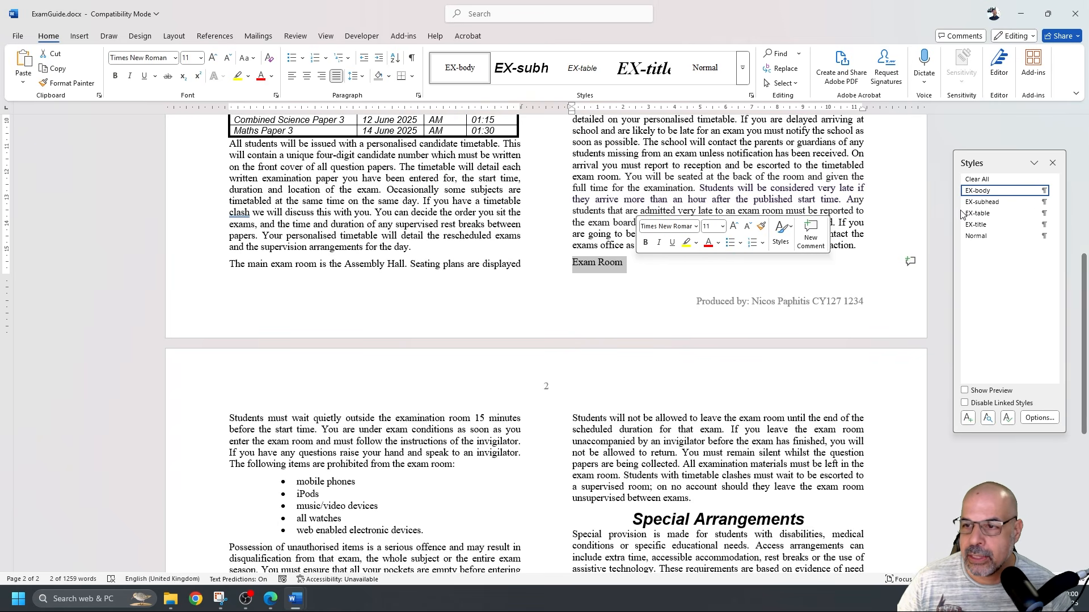
left_click(996, 203)
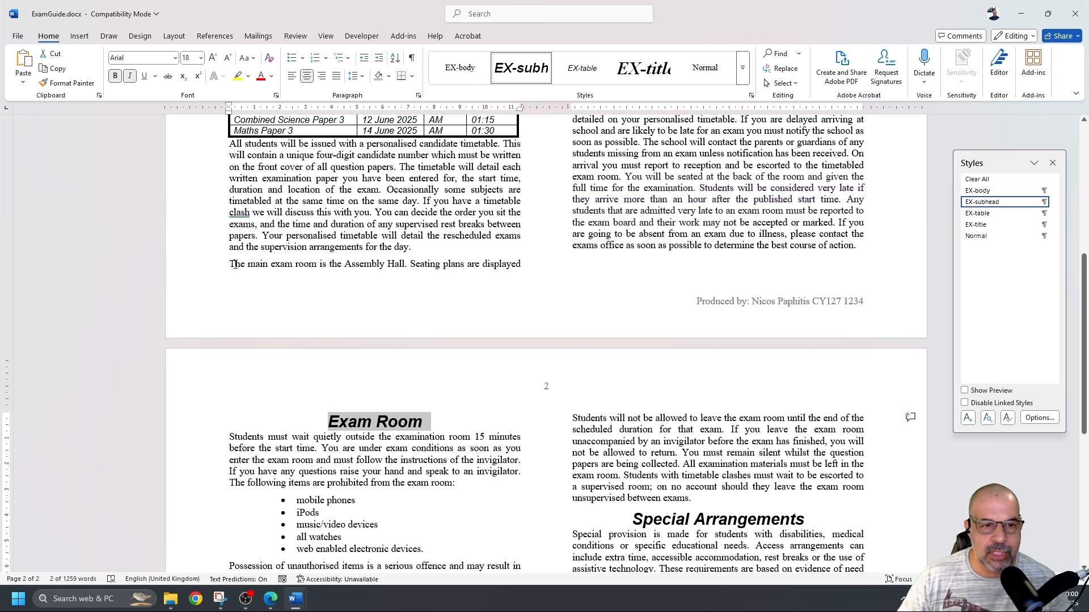
left_click_drag(230, 265, 520, 265)
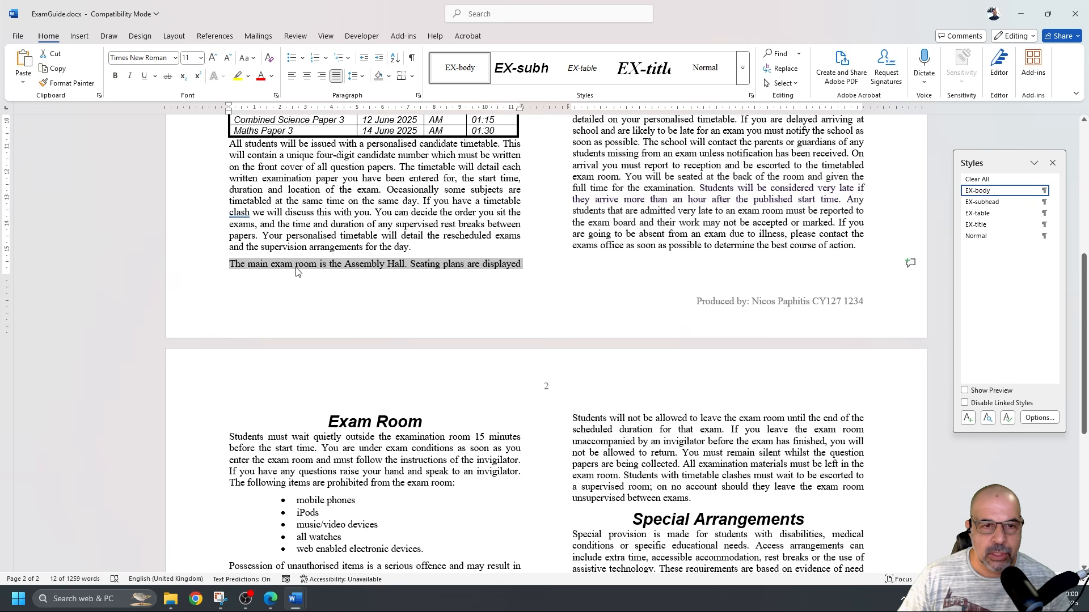
scroll(584, 265, "up", 10)
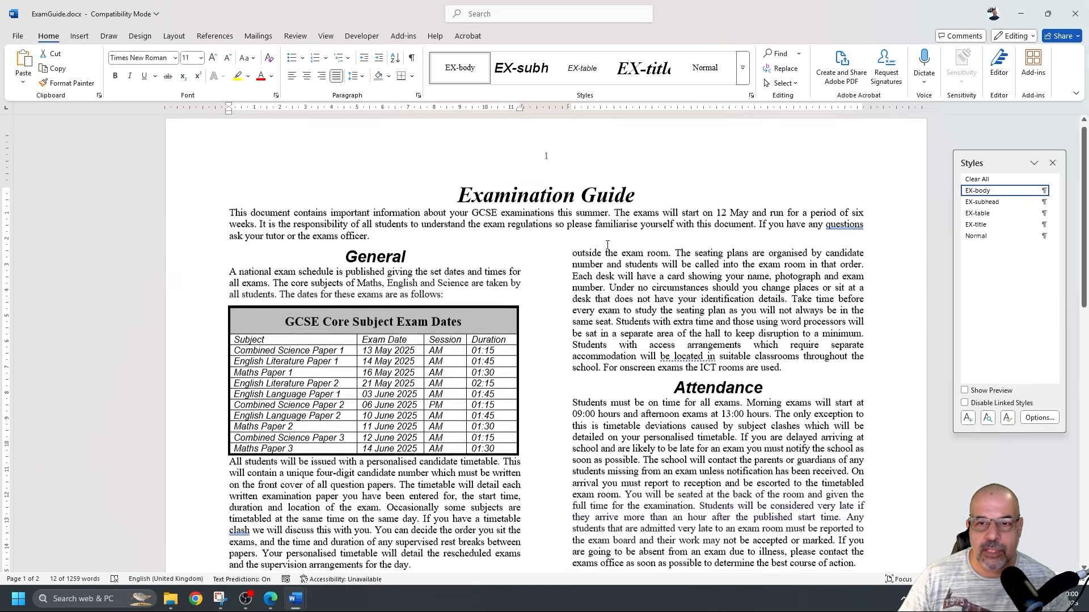
scroll(583, 265, "down", 10)
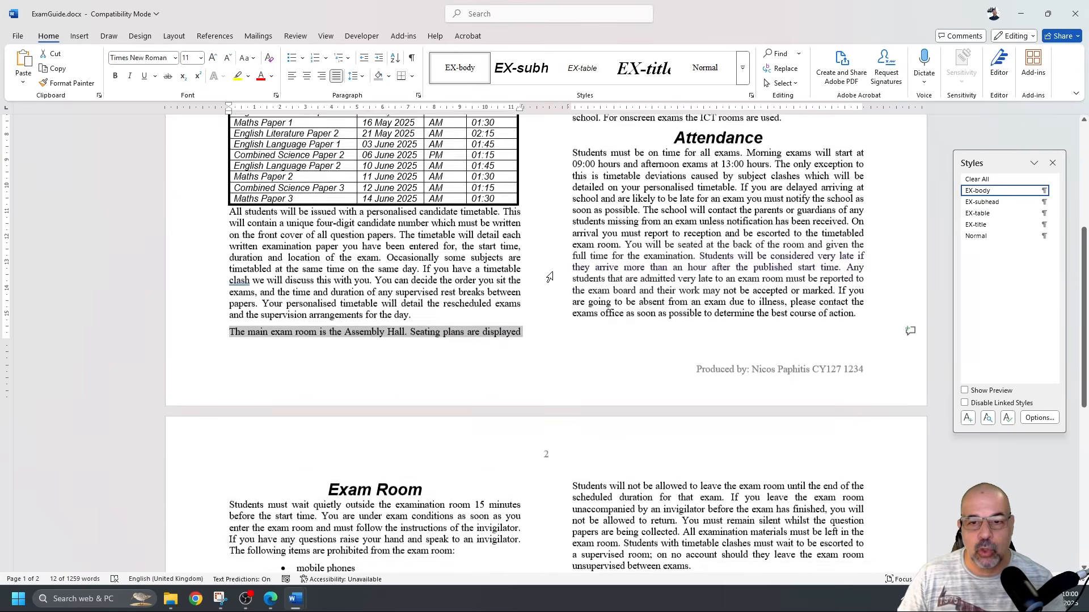
scroll(548, 272, "up", 9)
key("alt+Tab")
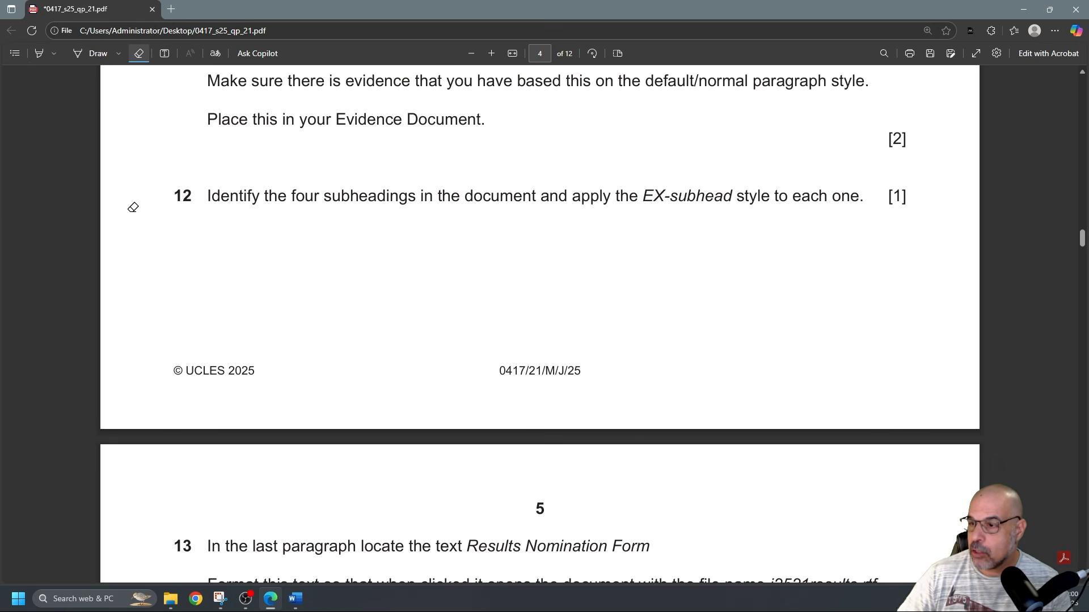
Highlight 'Results Nomination Form' and 'j2521results.rtf' in question 13 of the PDF
scroll(278, 230, "down", 8)
scroll(284, 238, "up", 3)
scroll(277, 230, "down", 2)
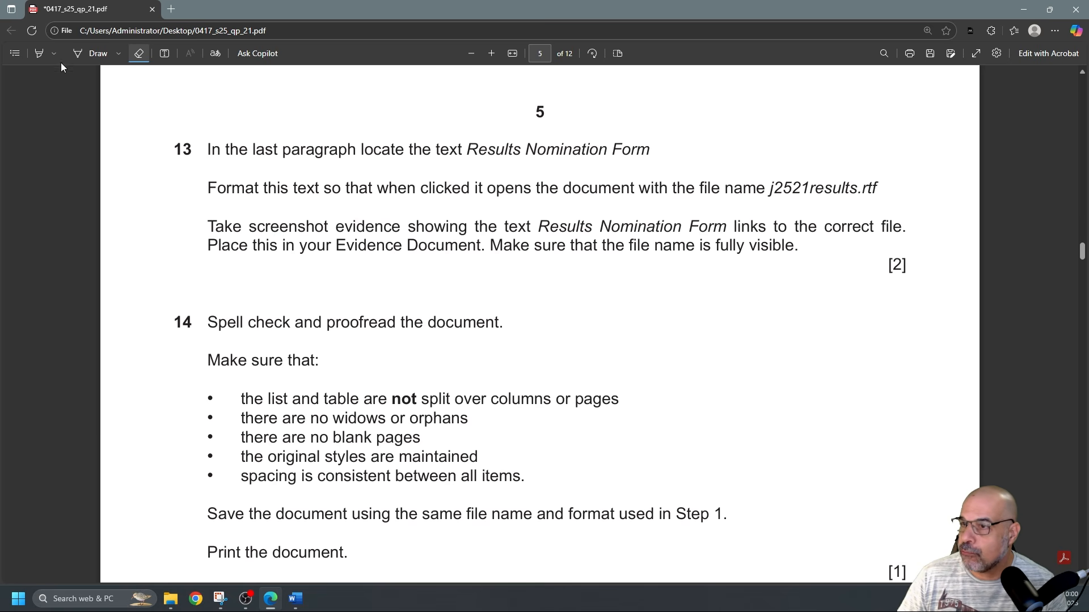
left_click(39, 55)
mouse_move(465, 149)
left_mouse_down()
mouse_move(661, 147)
mouse_move(636, 150)
left_mouse_up()
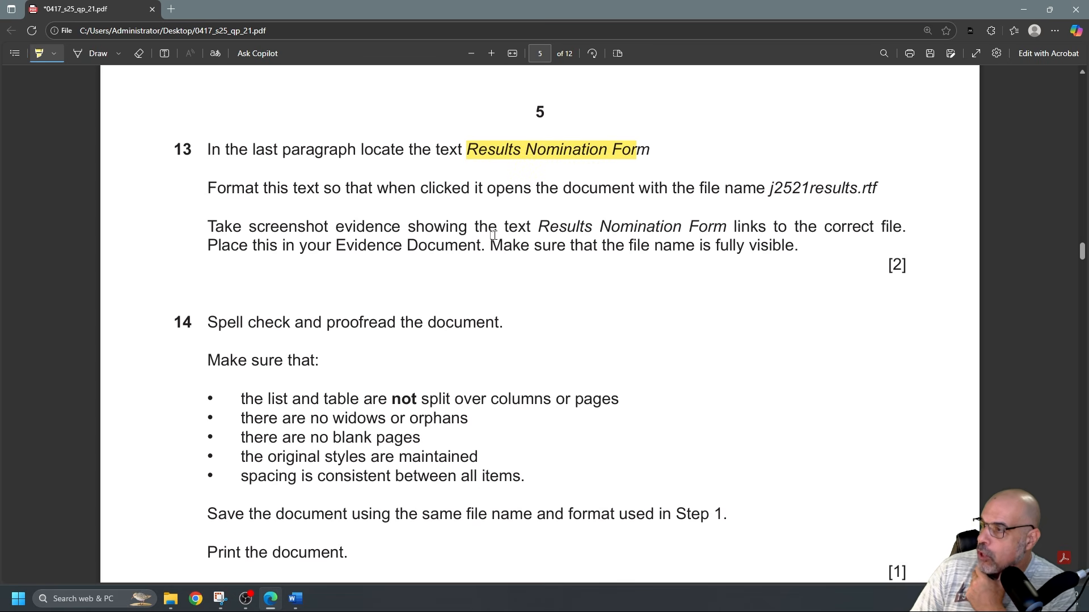
mouse_move(769, 188)
left_mouse_down()
mouse_move(892, 187)
mouse_move(859, 190)
left_mouse_up()
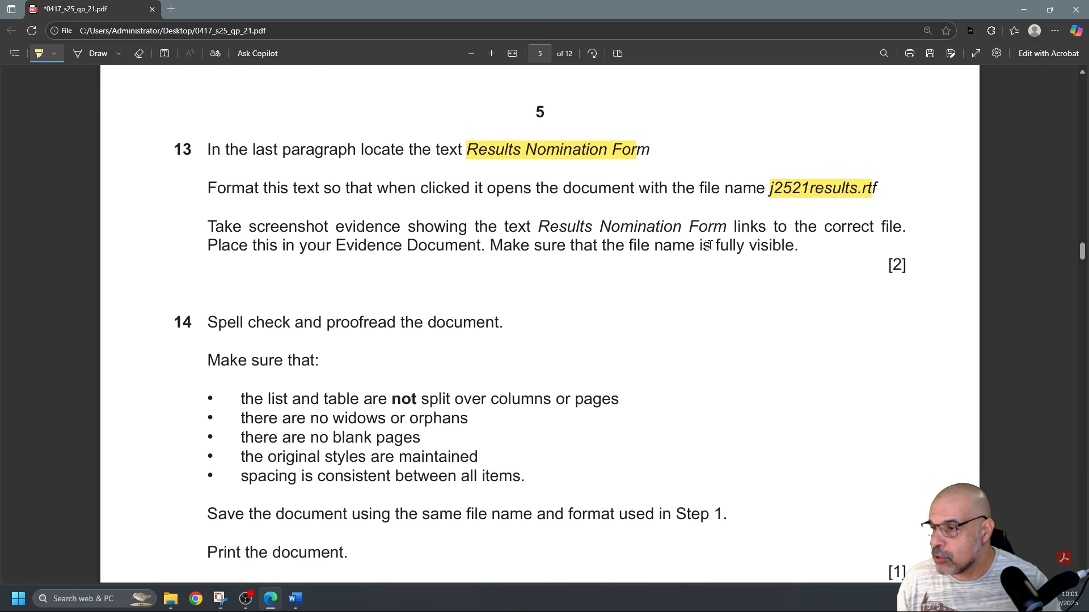
scroll(610, 232, "up", 1)
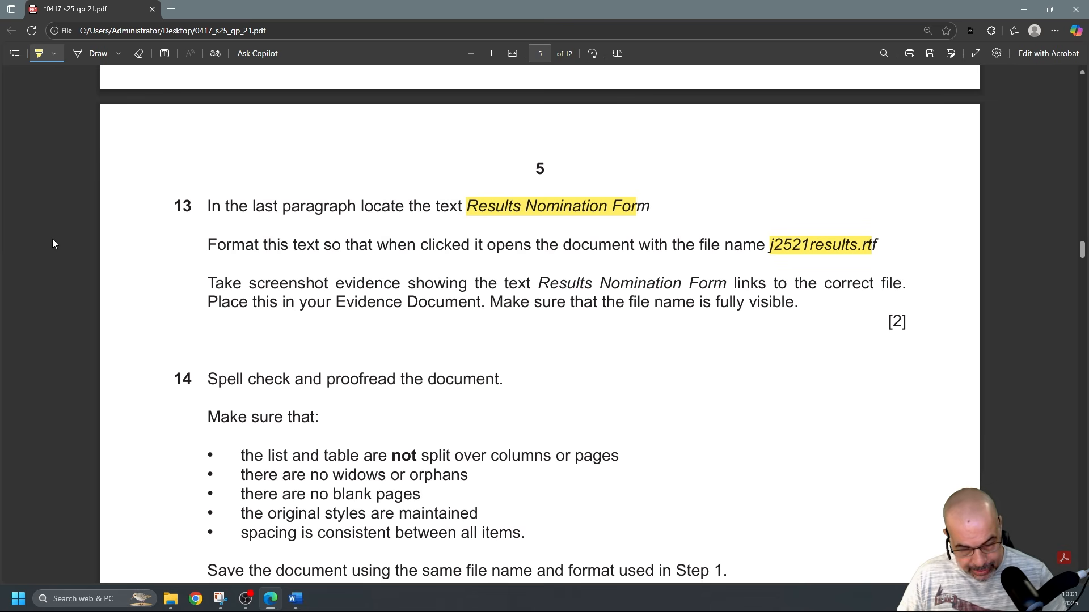
Return to ExamGuide and briefly view, then close, the document's styles list
key("alt+Tab")
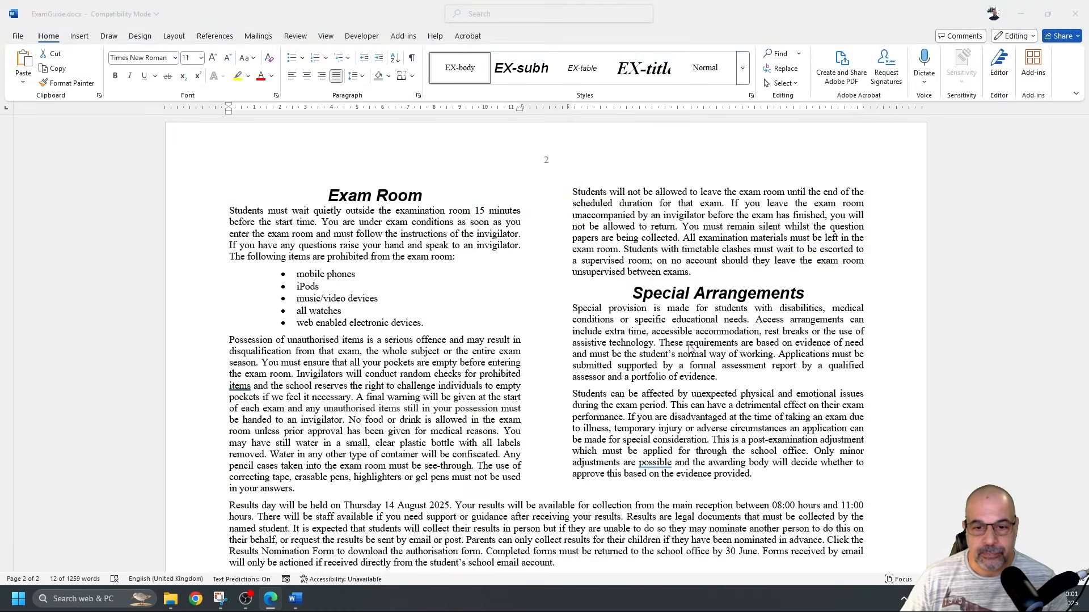
scroll(675, 363, "down", 3)
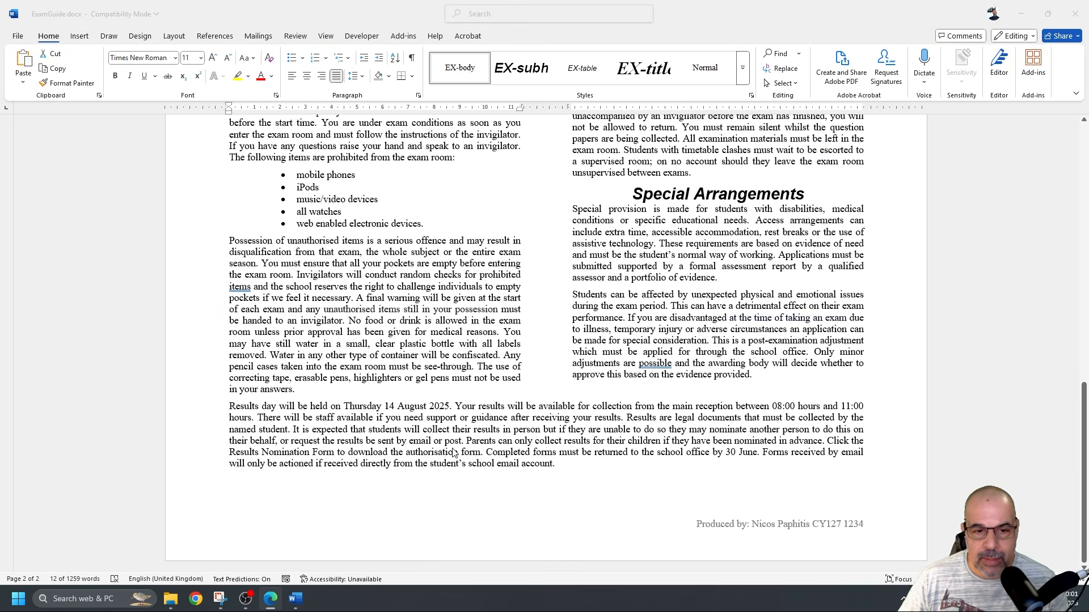
key("ctrl+alt+shift+s")
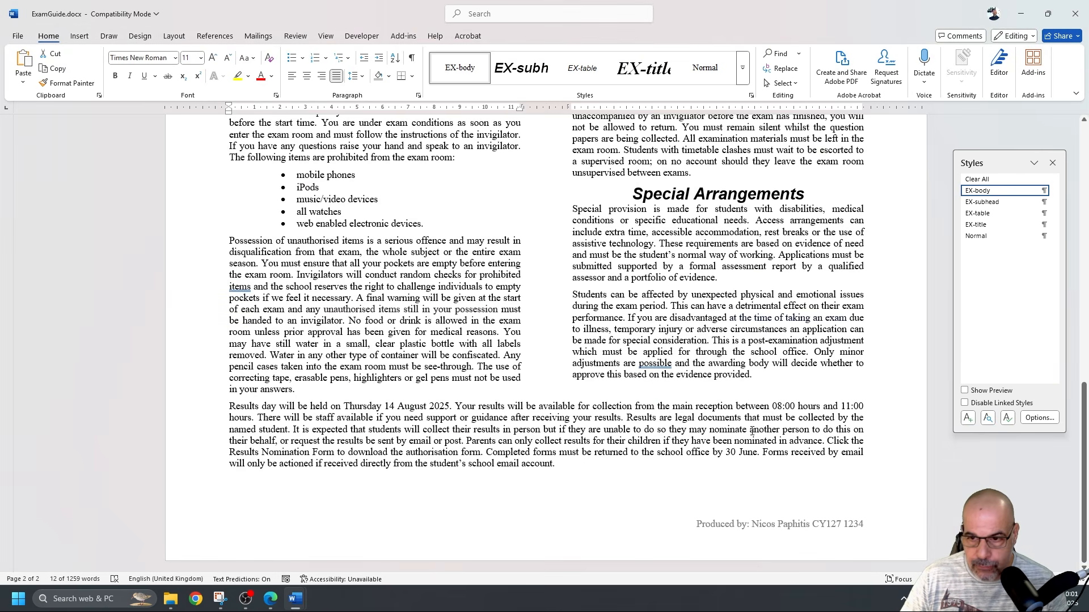
scroll(784, 429, "up", 3)
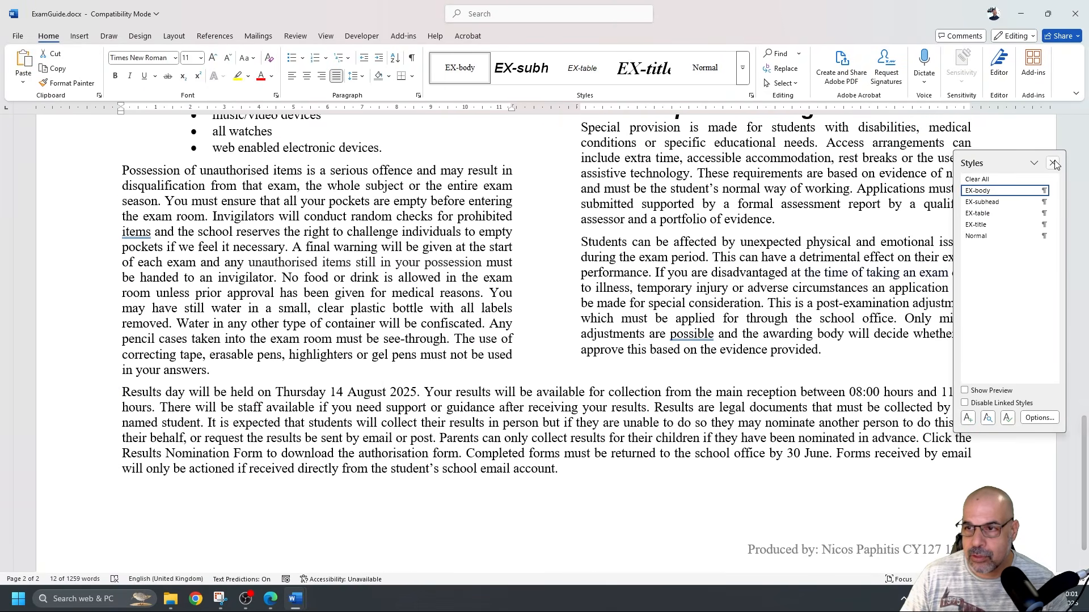
left_click(1052, 163)
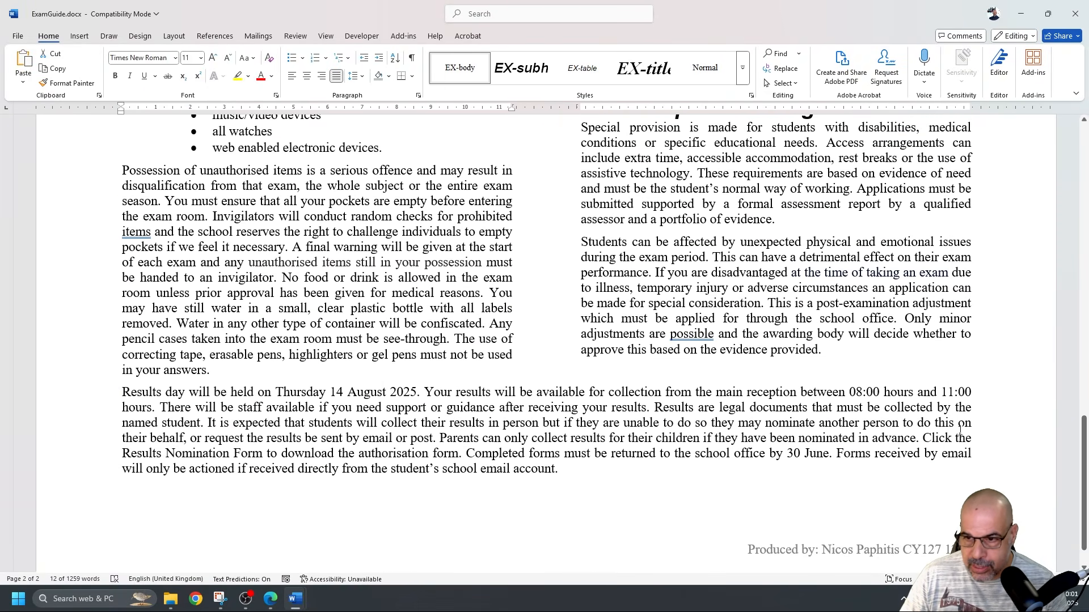
Hyperlink the 'Results Nomination Form' text to the file j2521results.rtf
left_click_drag(123, 453, 262, 453)
scroll(453, 371, "down", 1)
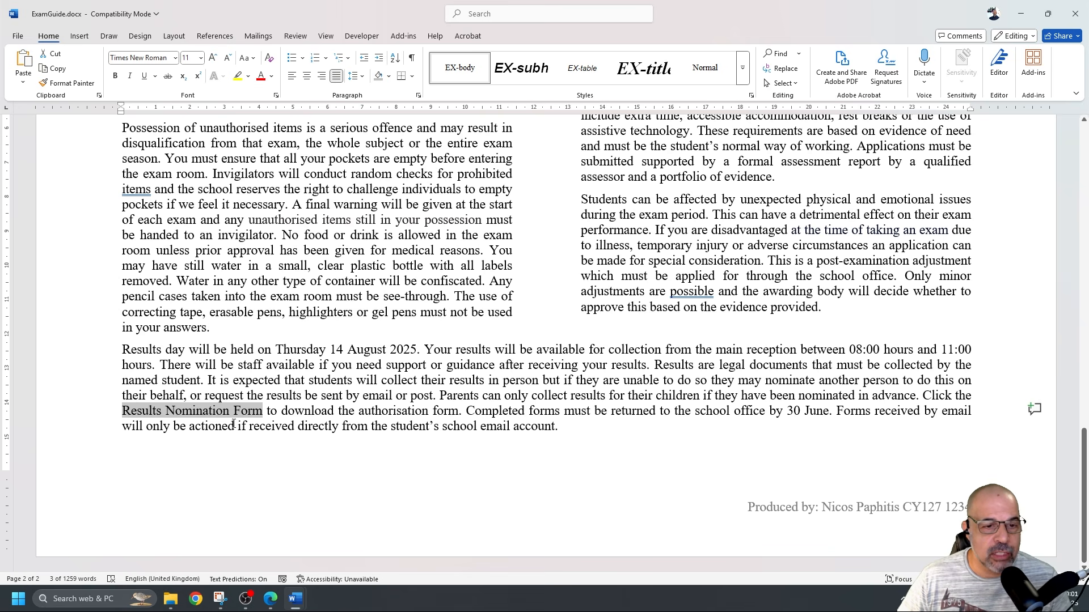
right_click(199, 415)
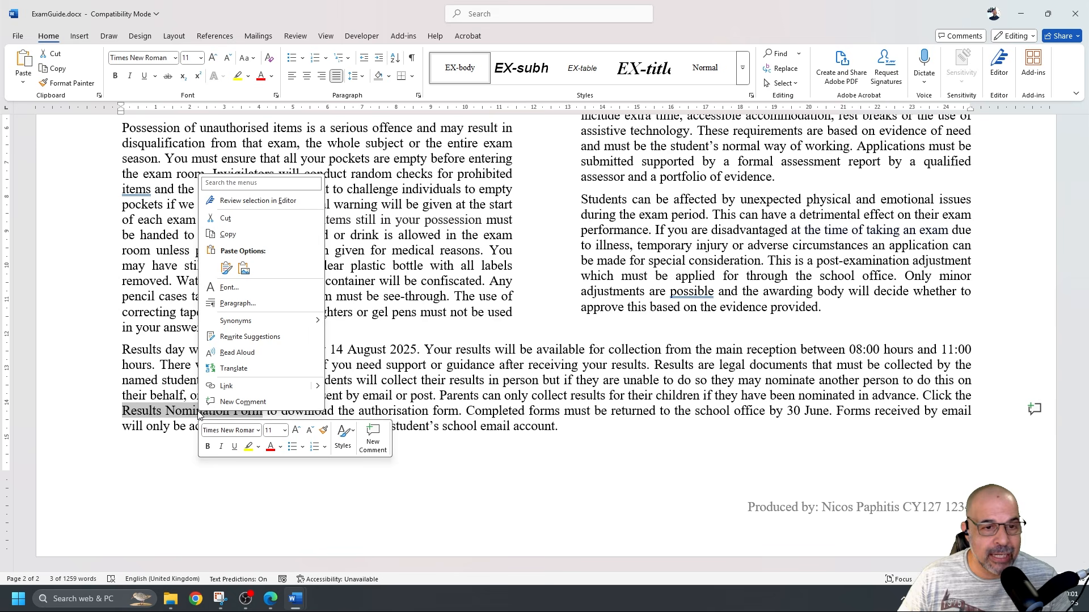
left_click(248, 387)
left_click_drag(566, 314, 573, 148)
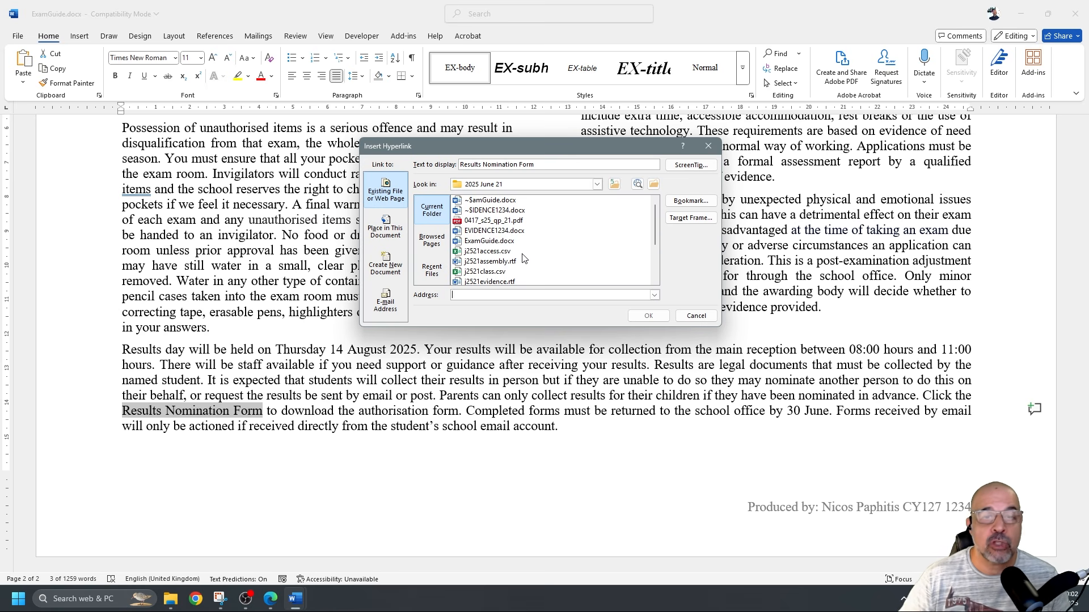
scroll(522, 259, "down", 2)
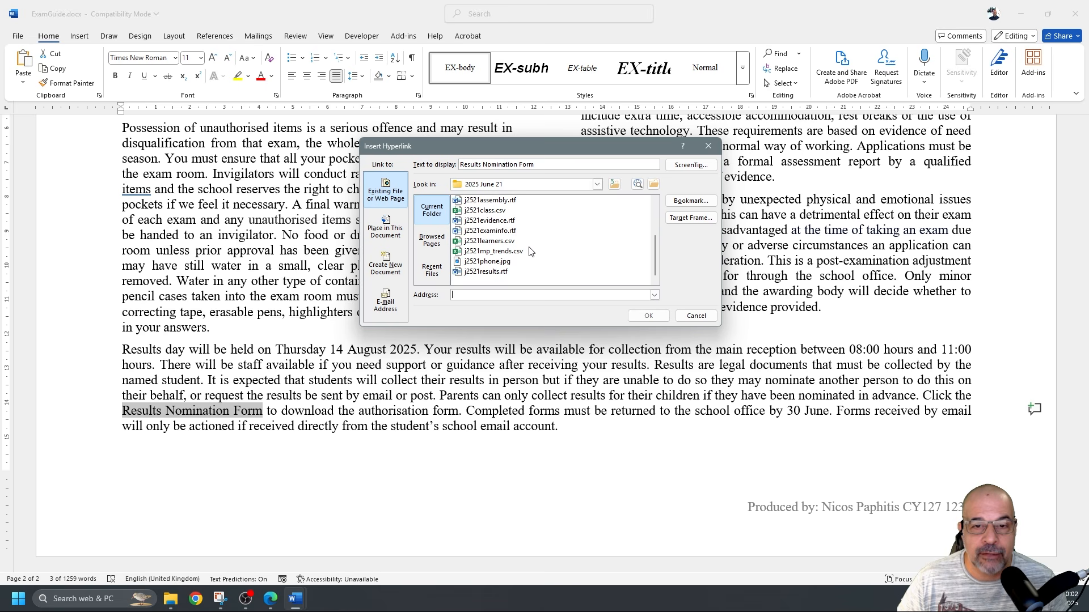
left_click(488, 273)
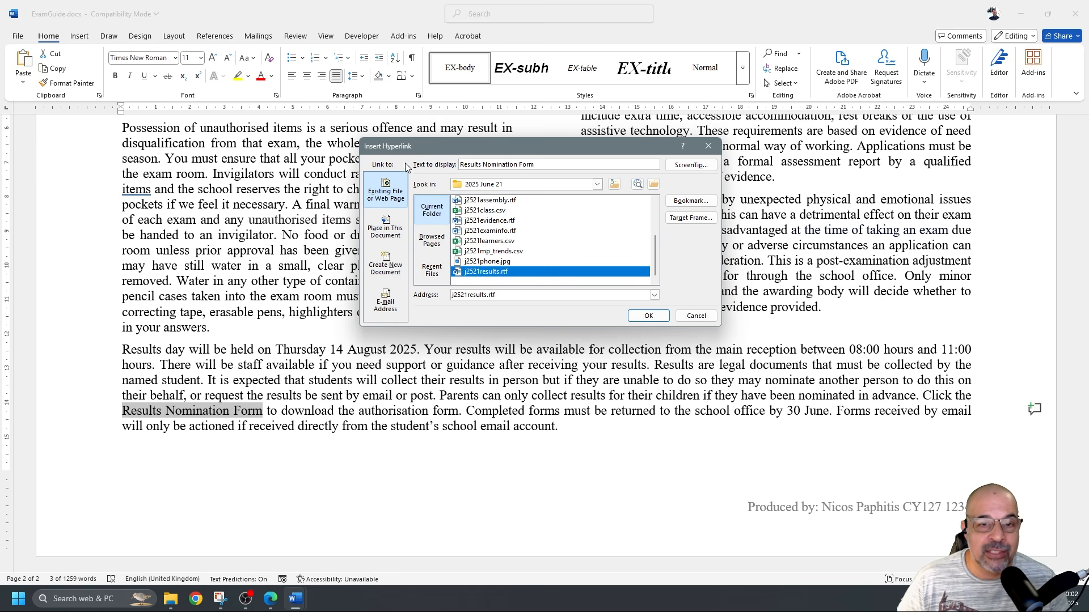
left_click(650, 316)
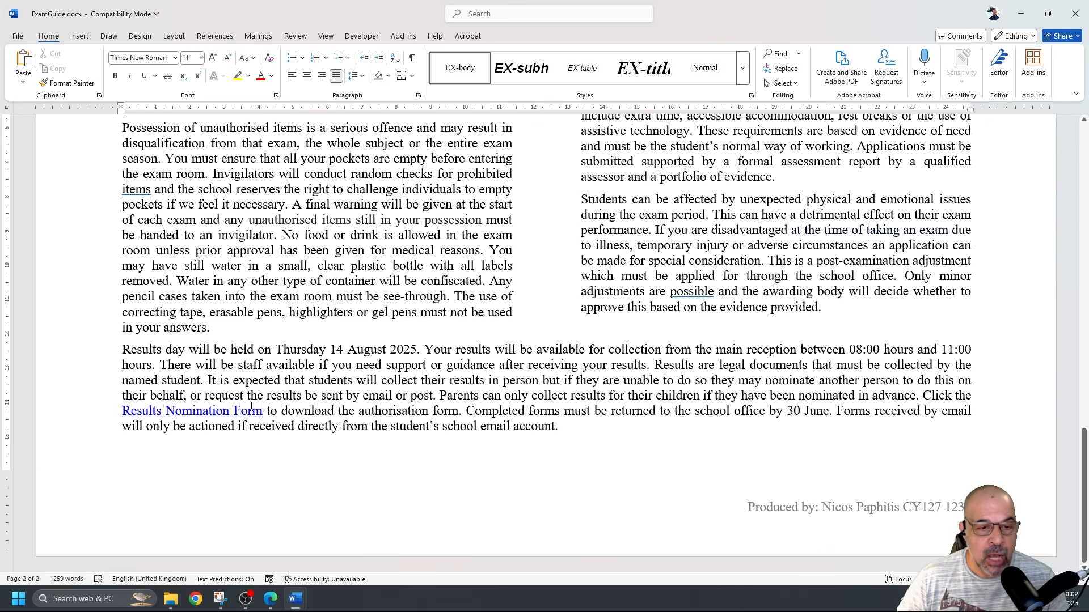
Reopen Edit Hyperlink on the link so its j2521results.rtf address is visible
right_click(227, 411)
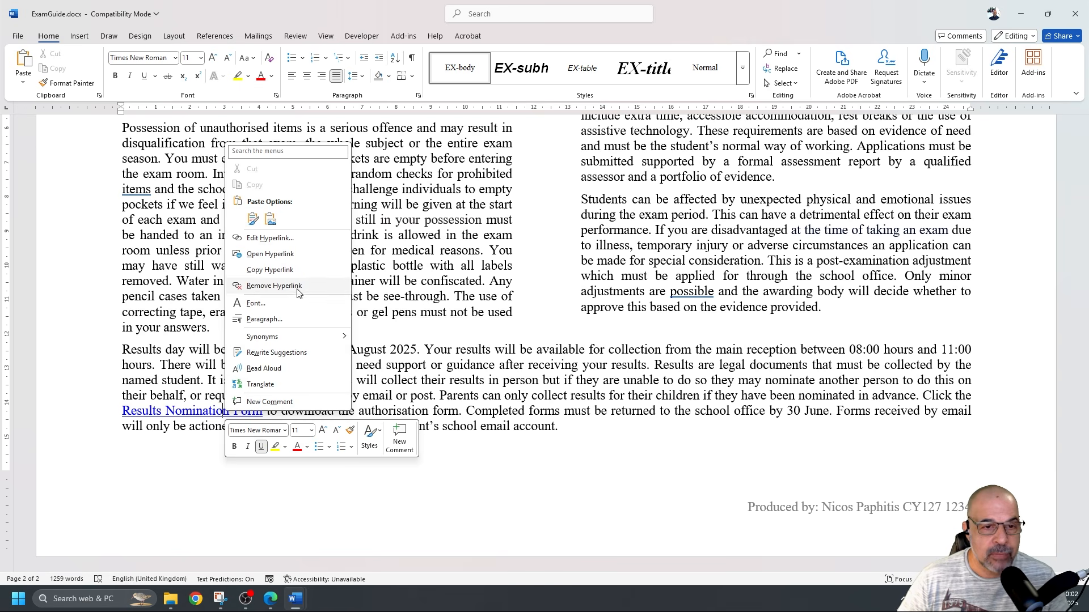
left_click(286, 238)
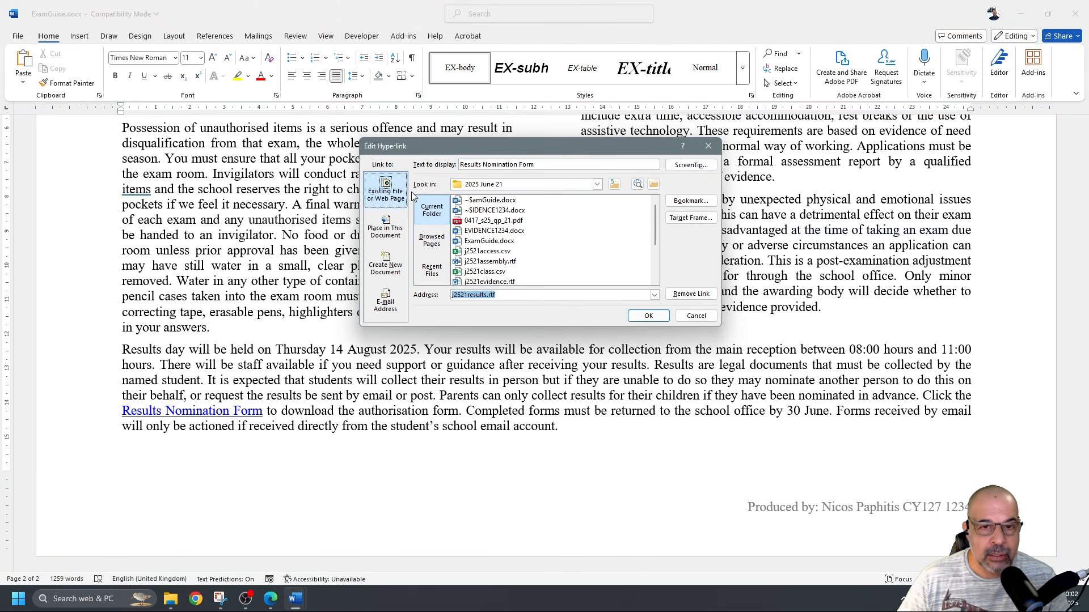
left_click_drag(443, 146, 257, 213)
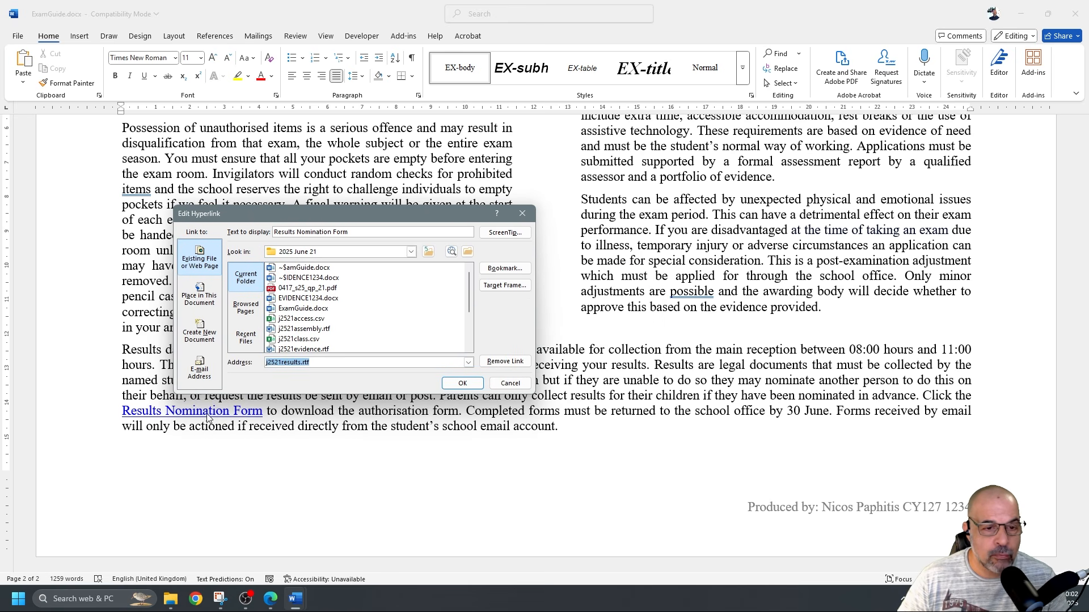
left_click(221, 600)
Snip the Edit Hyperlink dialog, add and then erase a pen underline, and minimise Snipping Tool
left_click(77, 29)
left_click_drag(103, 177, 566, 445)
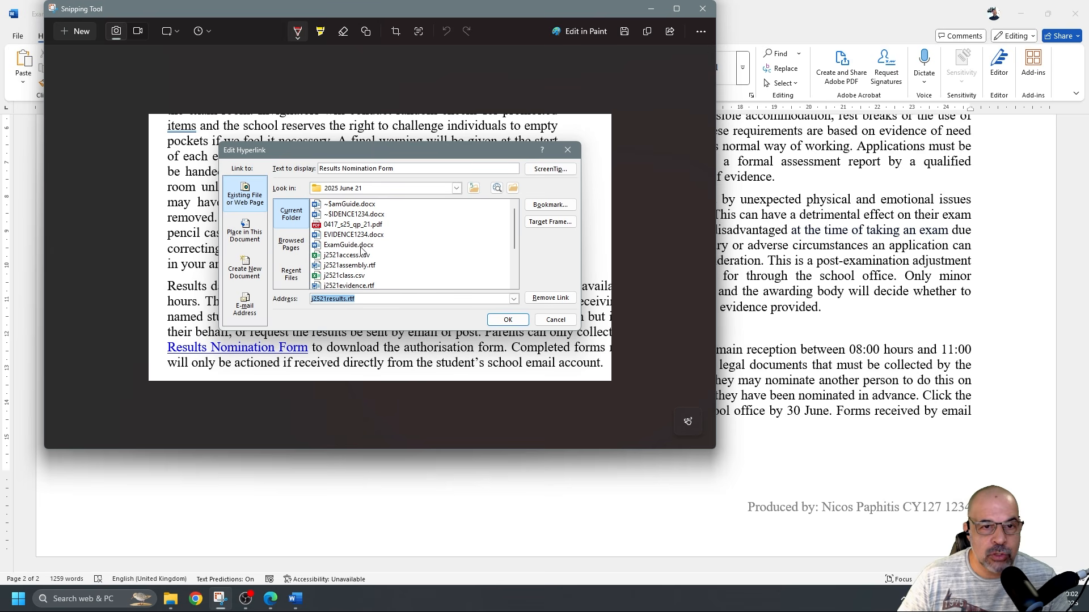
left_click_drag(318, 175, 396, 176)
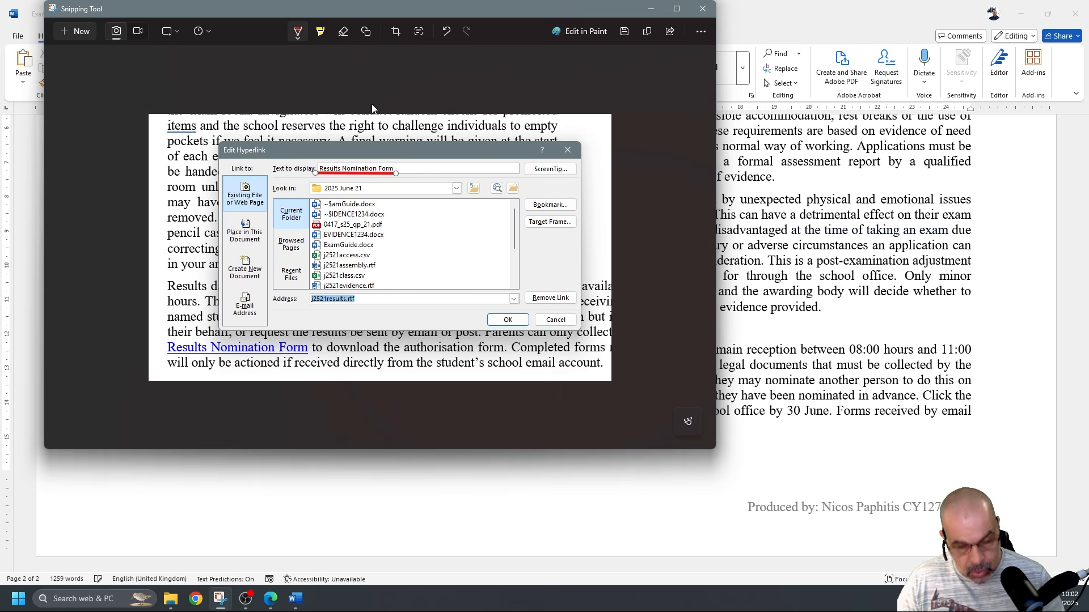
left_click(343, 31)
left_click_drag(349, 166, 349, 192)
mouse_move(295, 599)
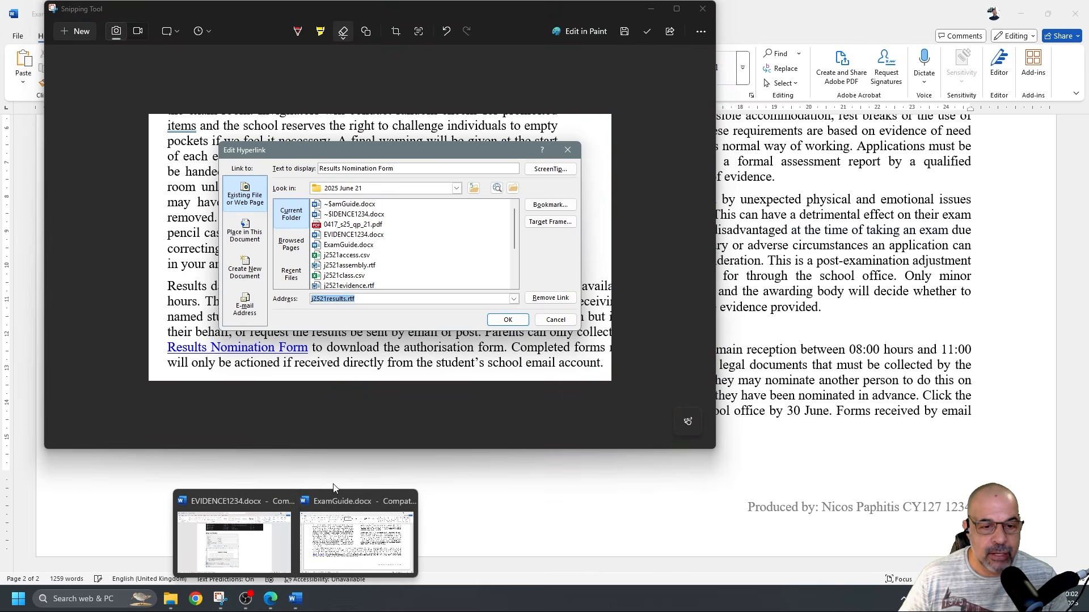
scroll(403, 343, "down", 2)
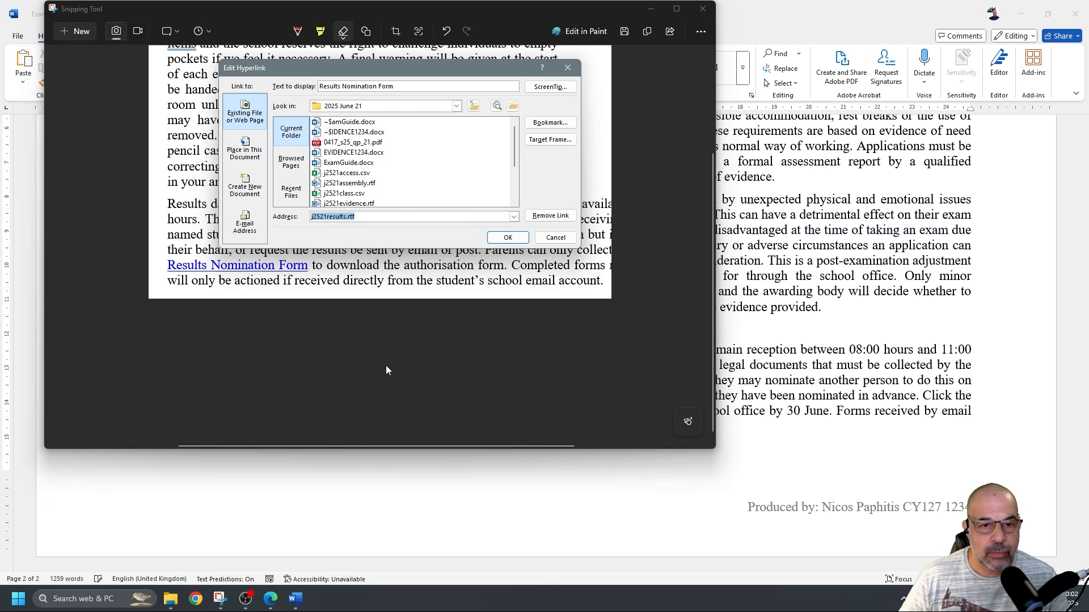
left_click(651, 8)
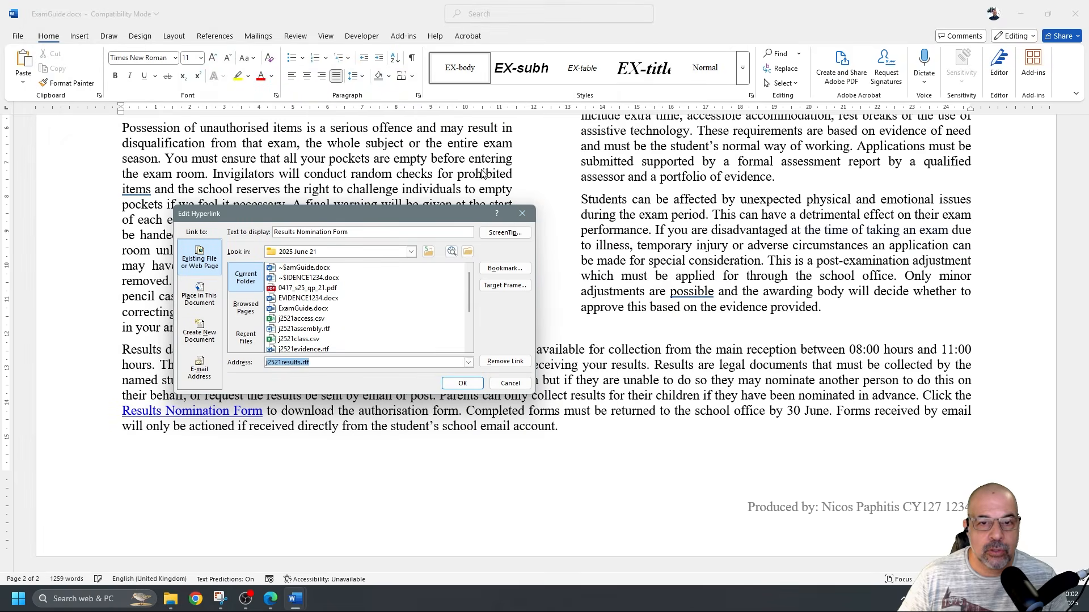
Close Edit Hyperlink, paste the screenshot under Step 13 evidence in EVIDENCE1234.docx, and shrink it
left_click(464, 386)
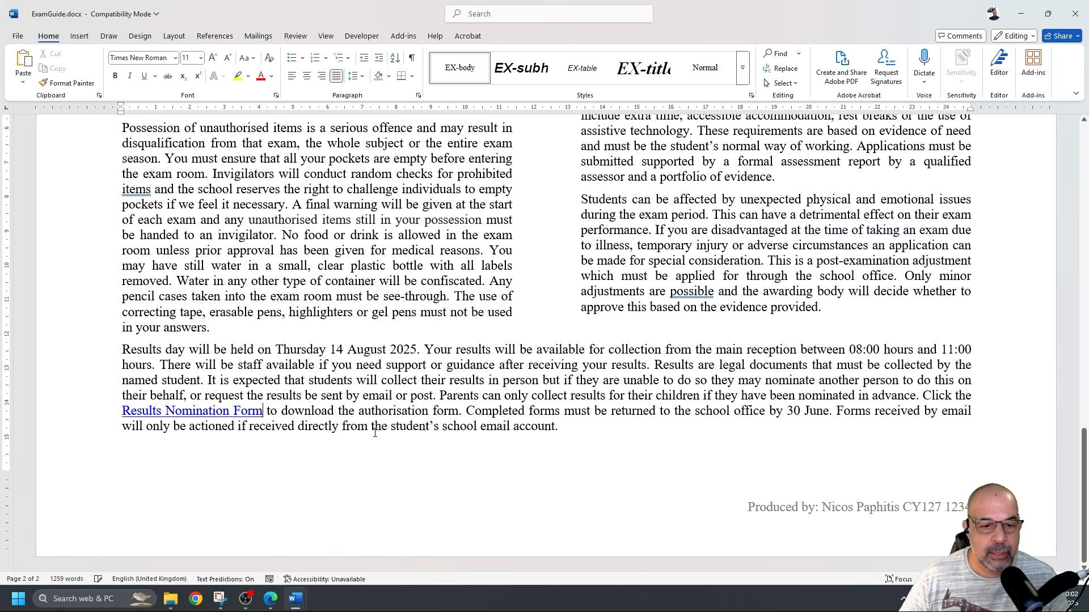
mouse_move(295, 595)
left_click(277, 556)
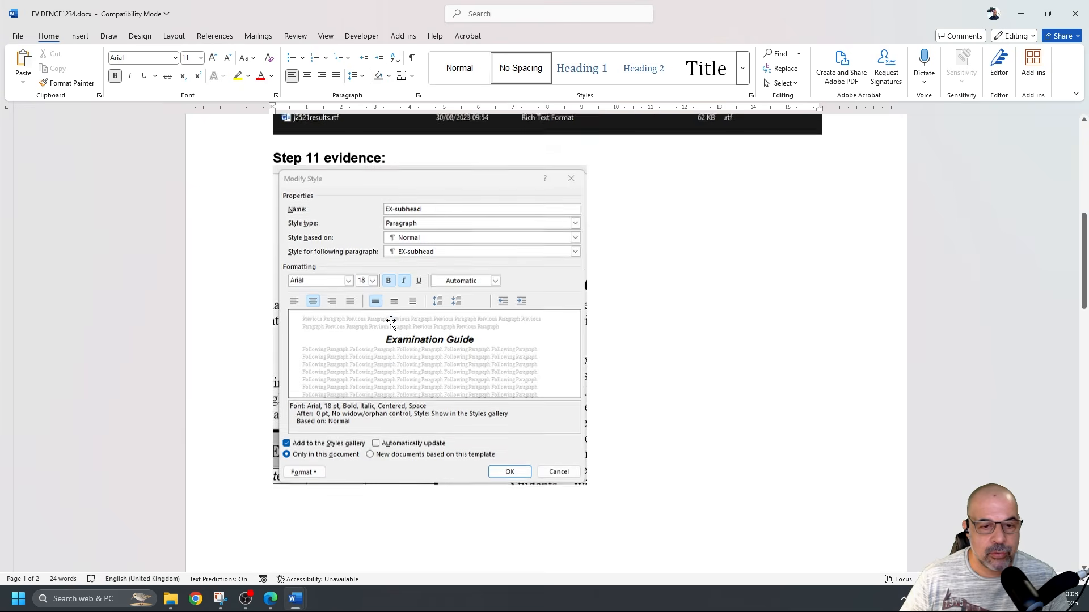
scroll(391, 323, "down", 10)
left_click(351, 428)
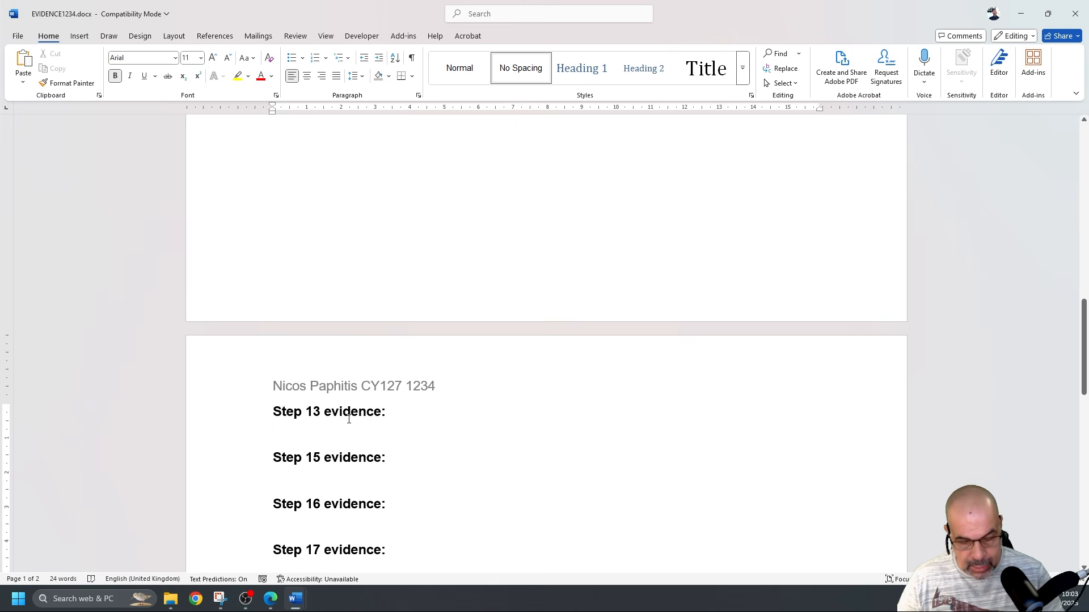
key("ctrl+v")
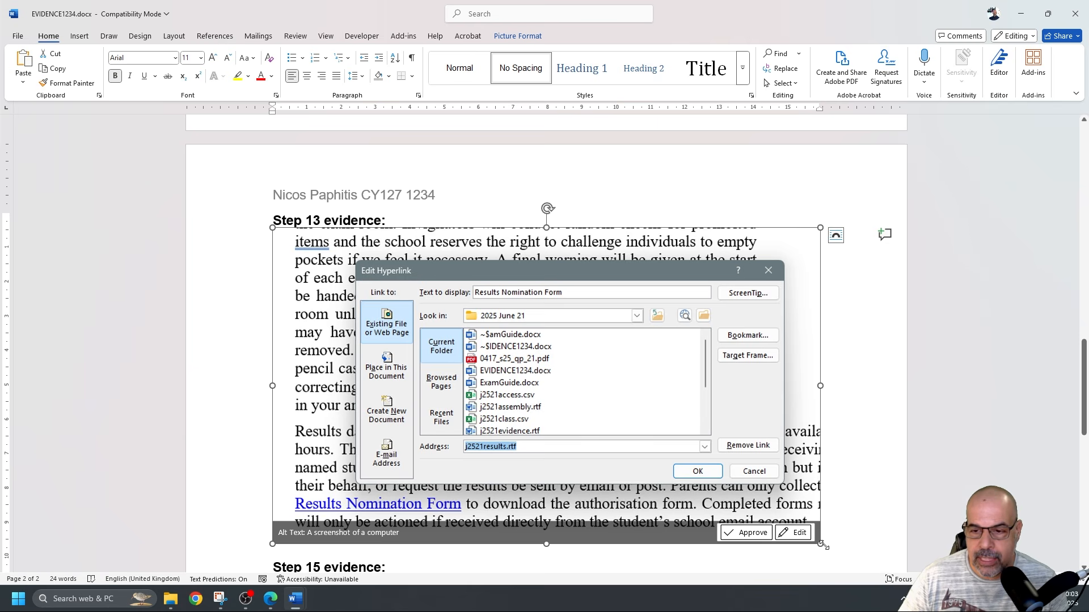
left_click_drag(822, 545, 644, 441)
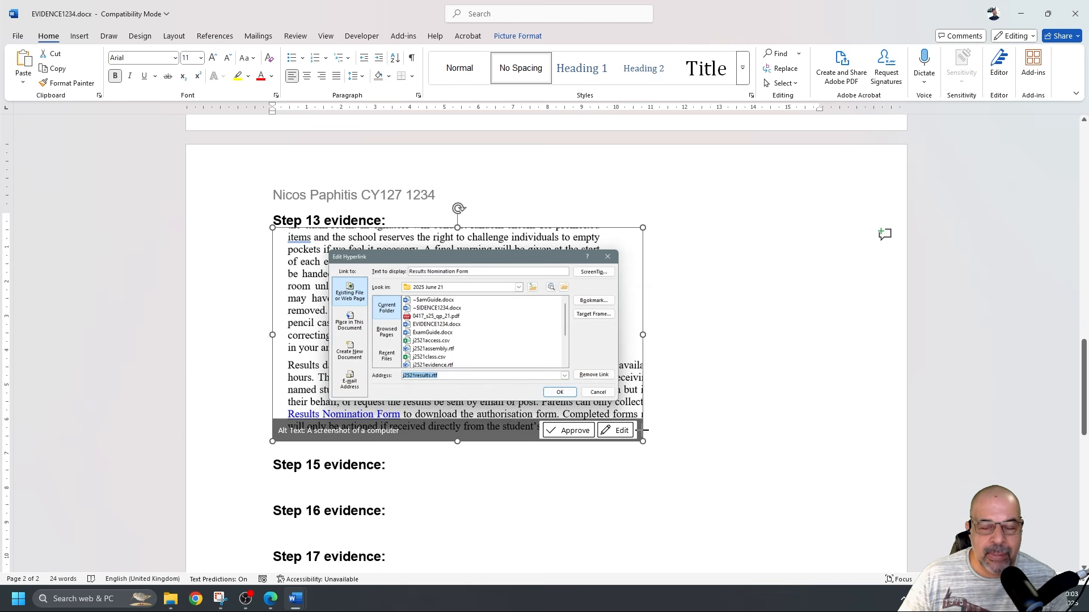
left_click(709, 404)
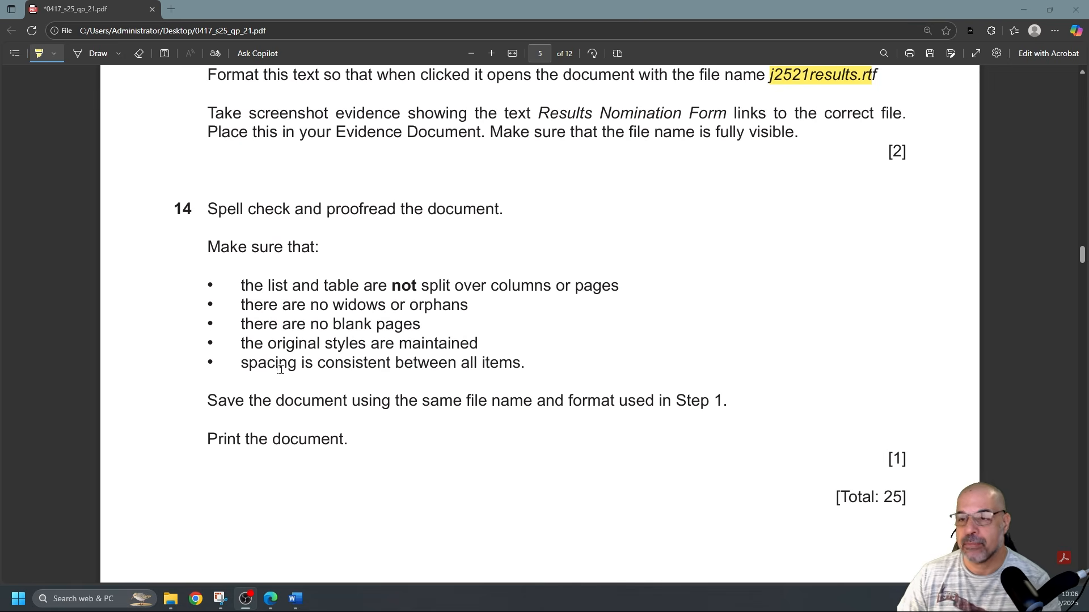
Read step 14 in the exam paper PDF, then return to ExamGuide
left_click(71, 378)
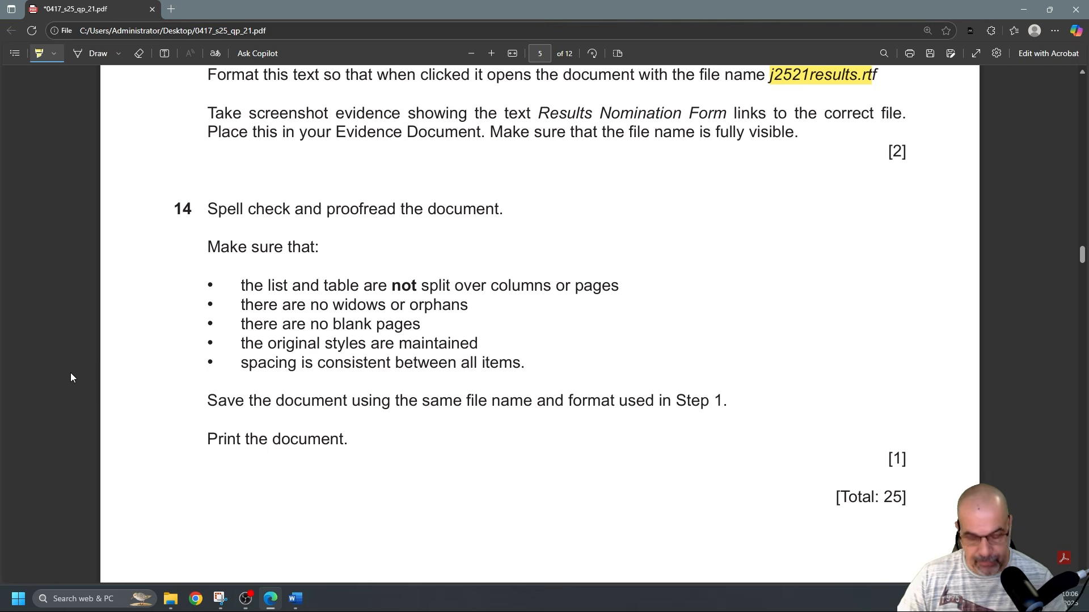
key("alt+Tab")
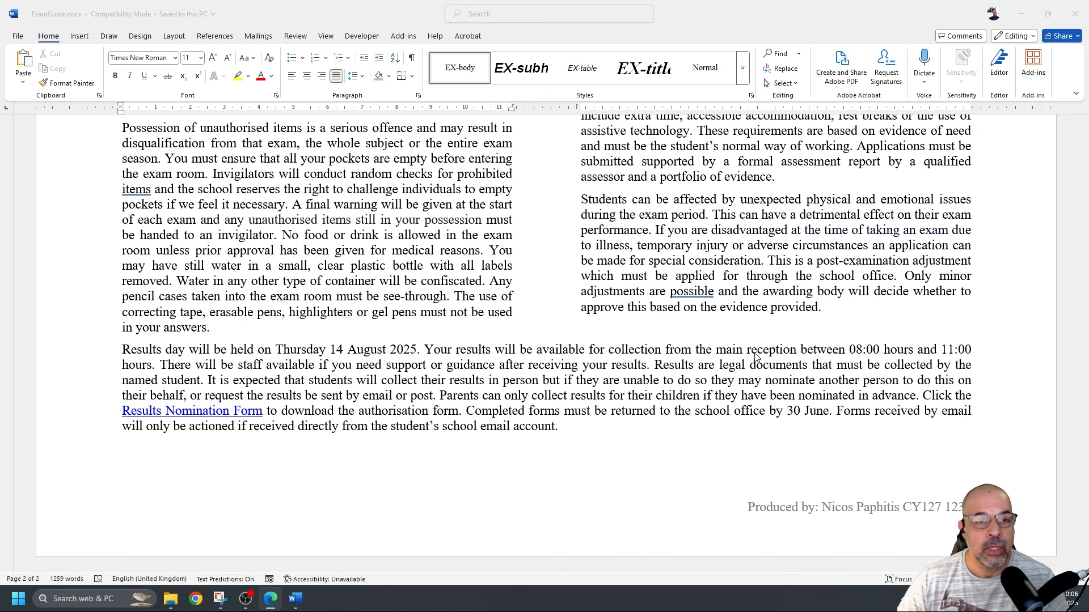
scroll(754, 359, "up", 20)
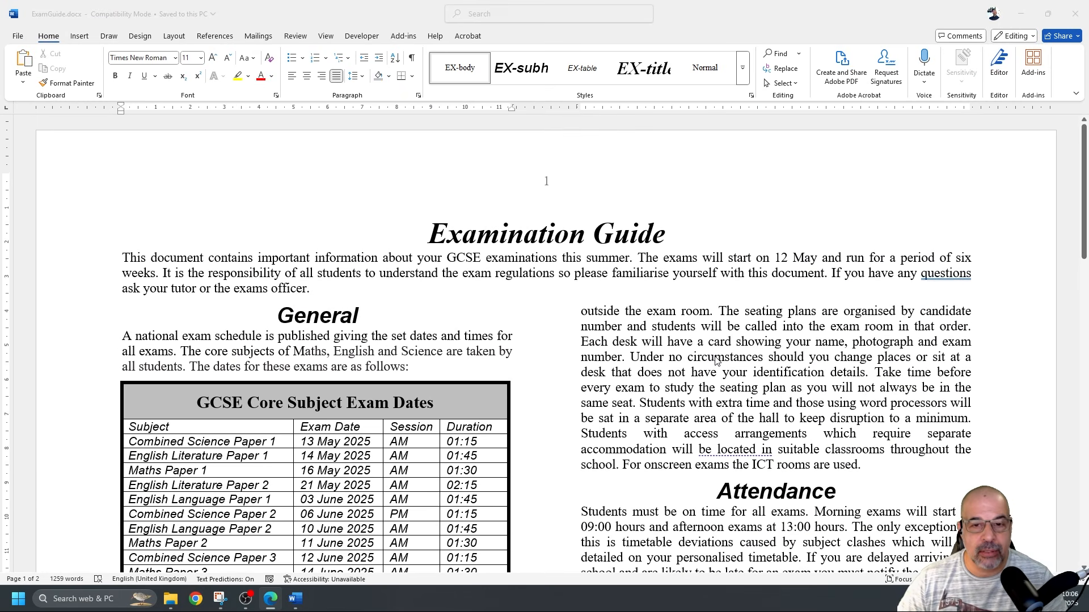
scroll(715, 361, "down", 4)
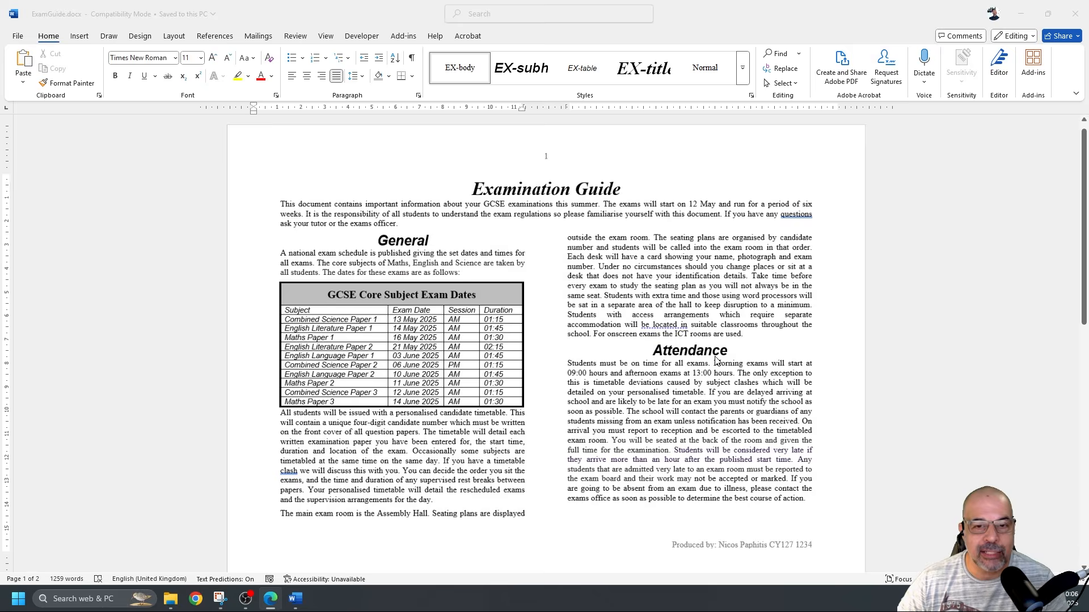
scroll(716, 361, "down", 3)
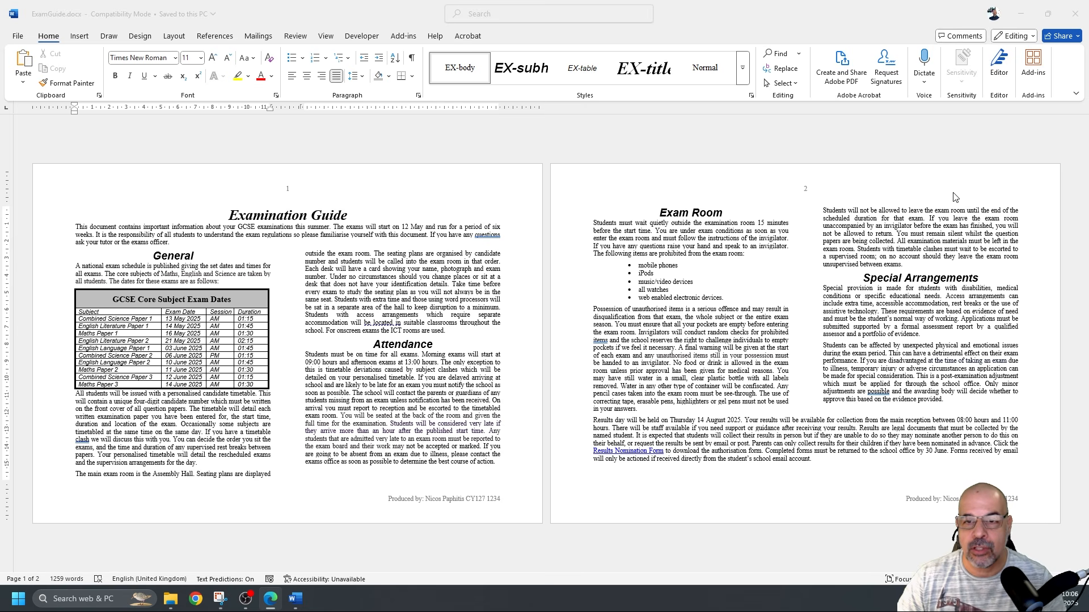
Try a blank line before Exam Room, undo it, save ExamGuide, and select the column-top paragraph
left_click(660, 212)
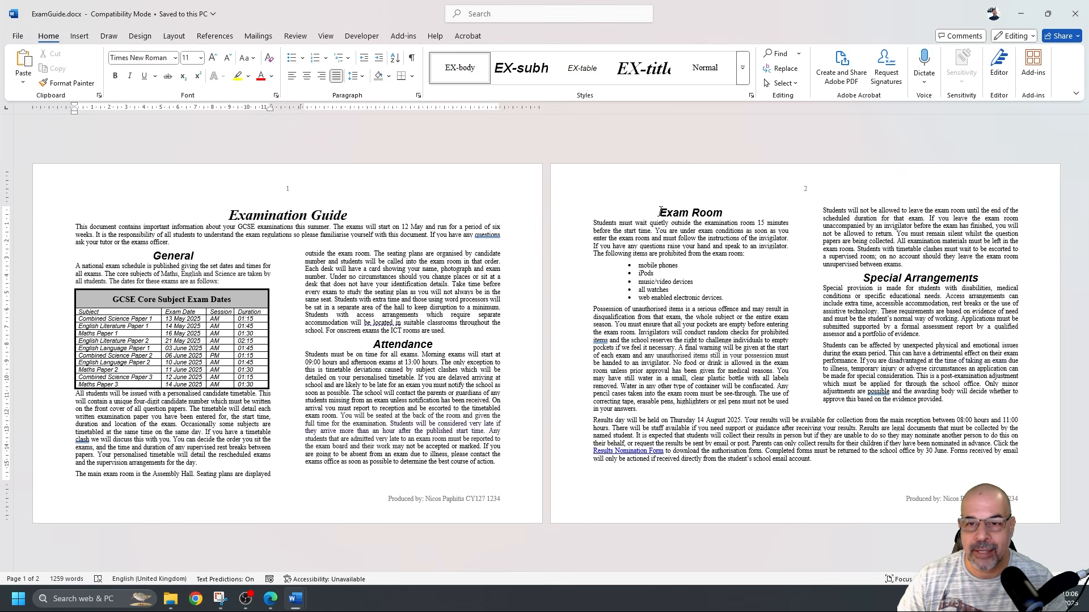
left_click(661, 213)
key("Return")
key("Return")
key("Return")
key("Return")
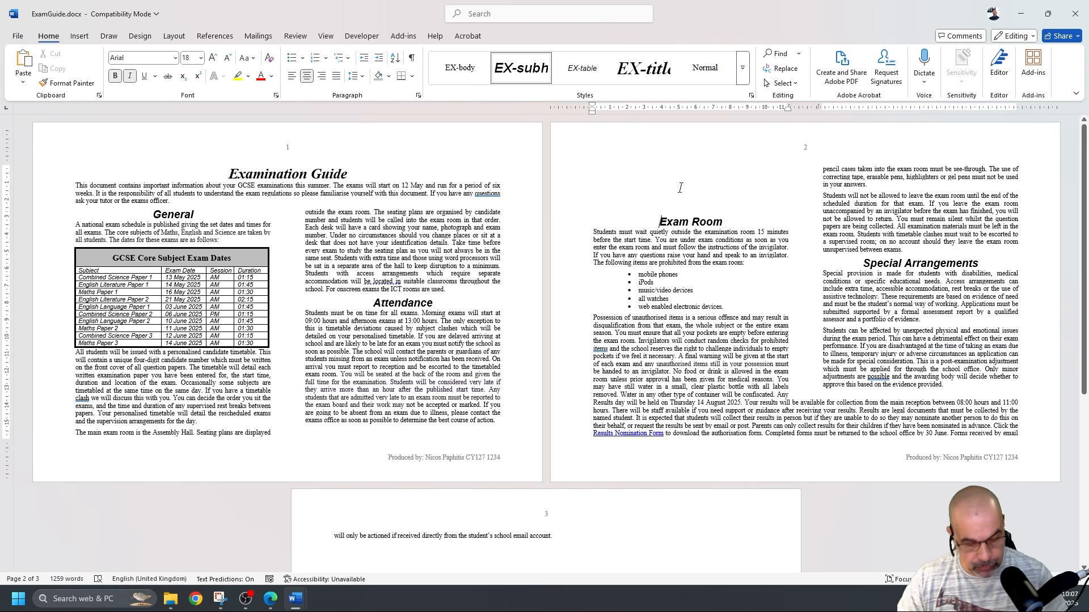
key("ctrl+z")
key("ctrl+s")
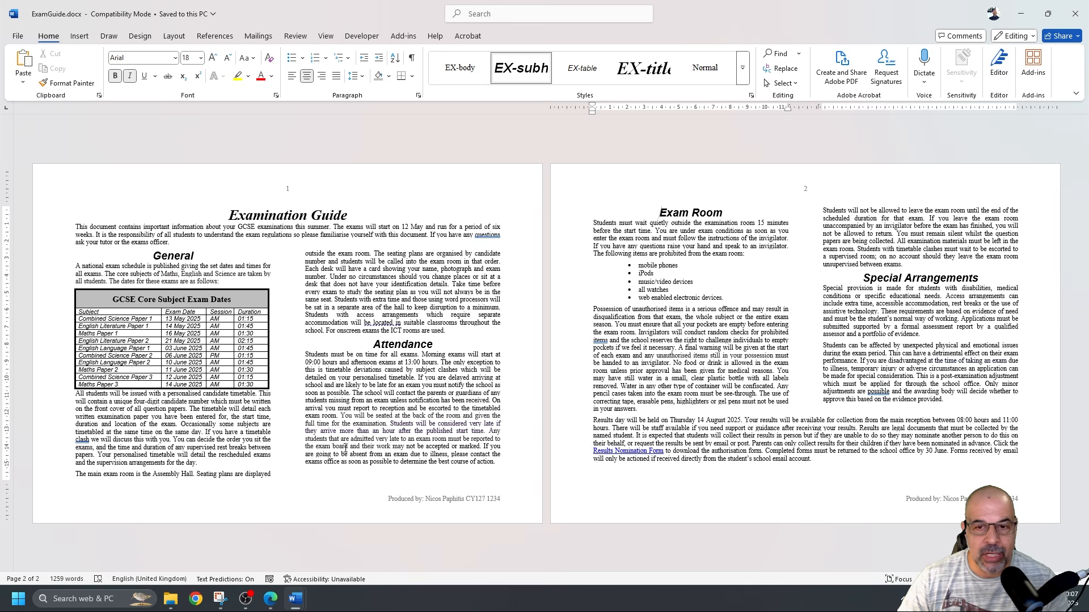
left_click_drag(76, 476, 272, 476)
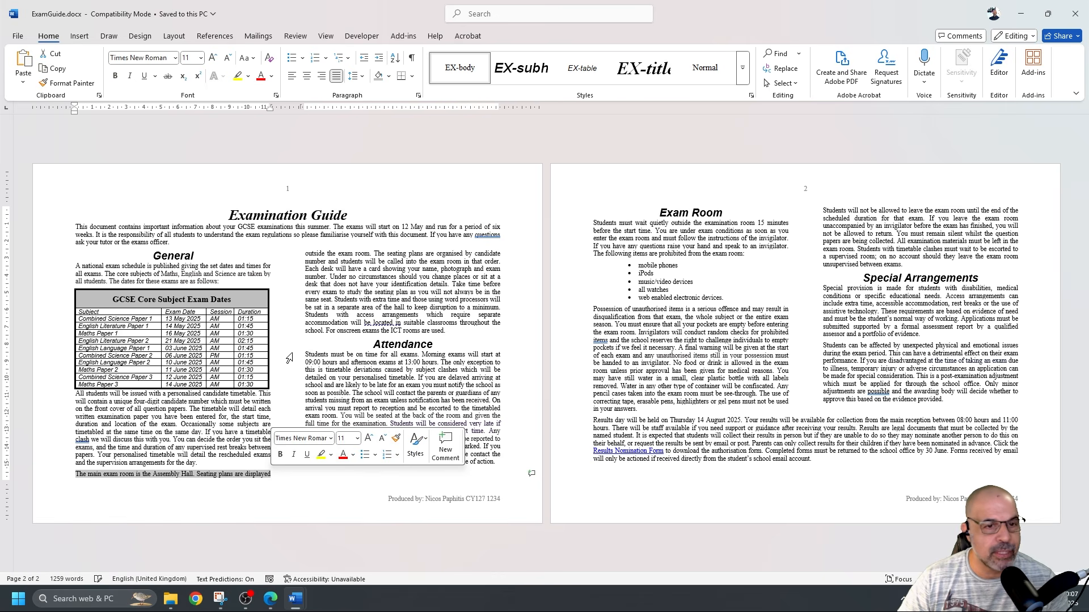
left_click_drag(307, 255, 445, 332)
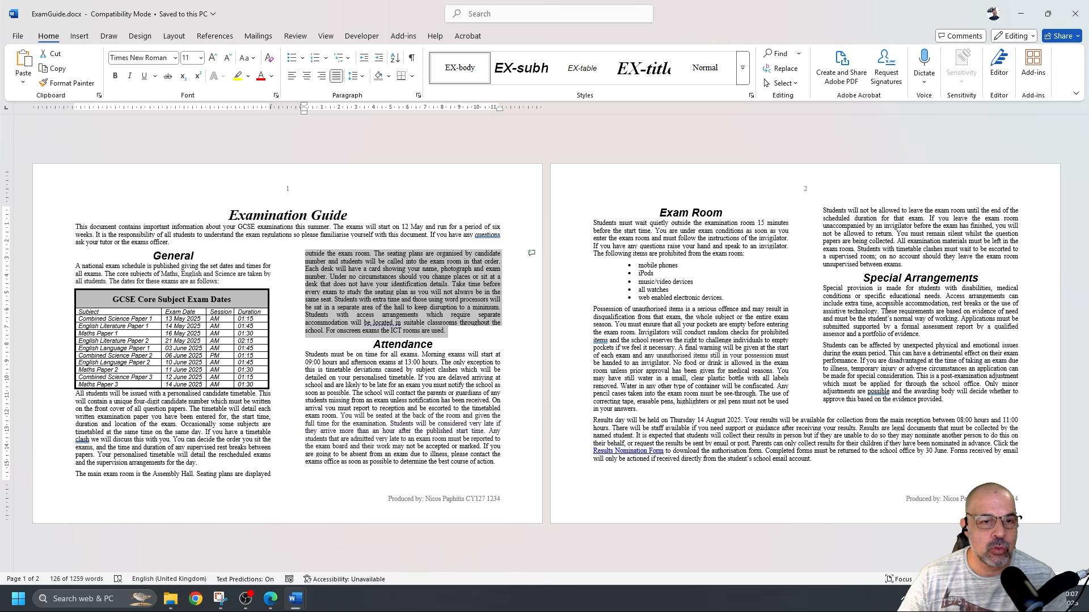
key("Left")
scroll(422, 356, "up", 8)
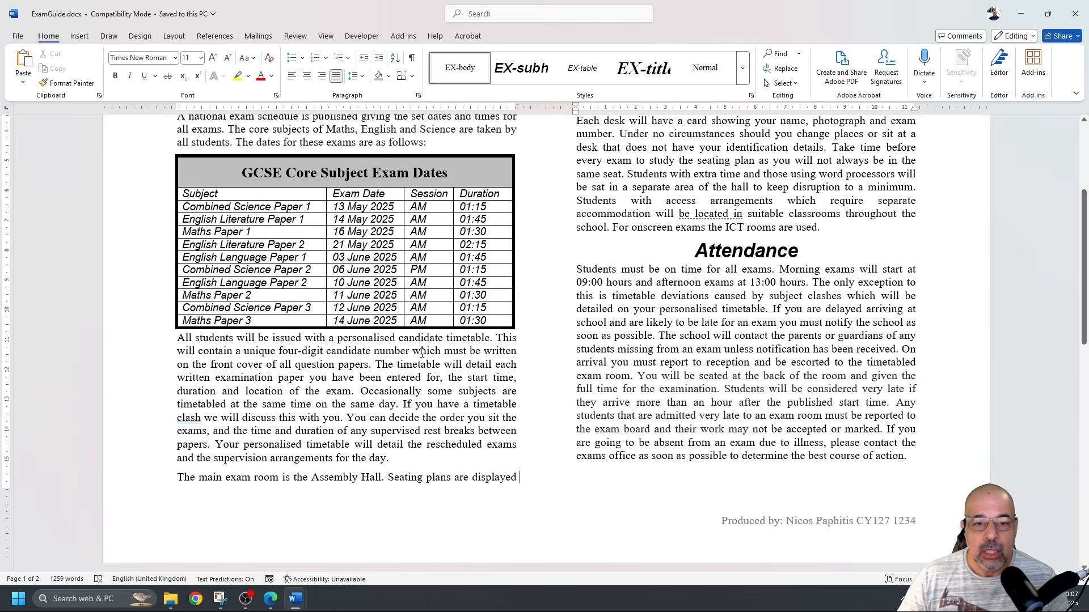
scroll(422, 353, "up", 5)
scroll(422, 354, "down", 8)
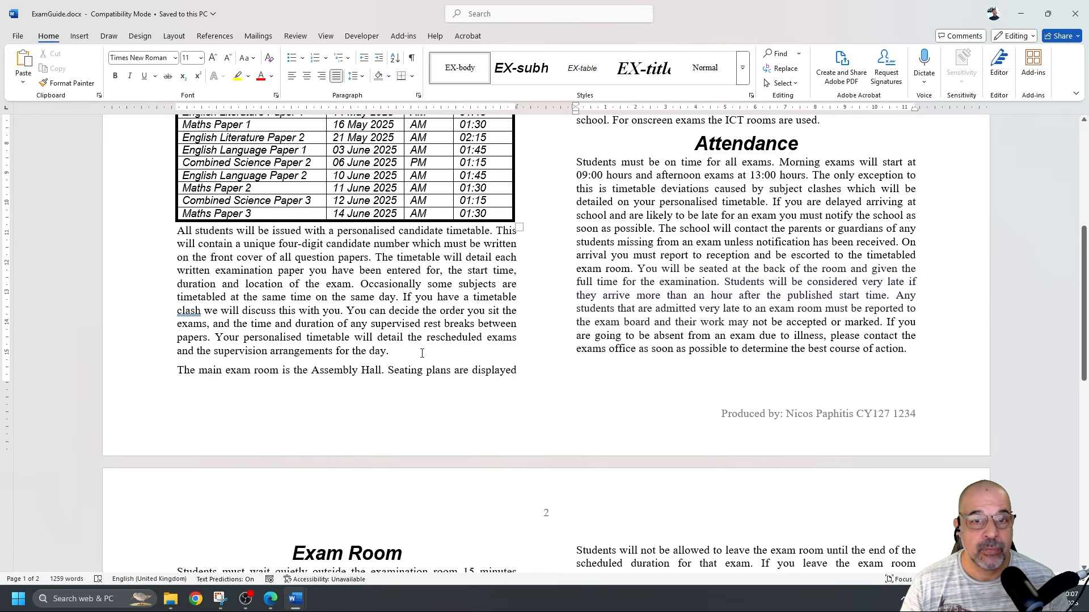
scroll(422, 354, "up", 5)
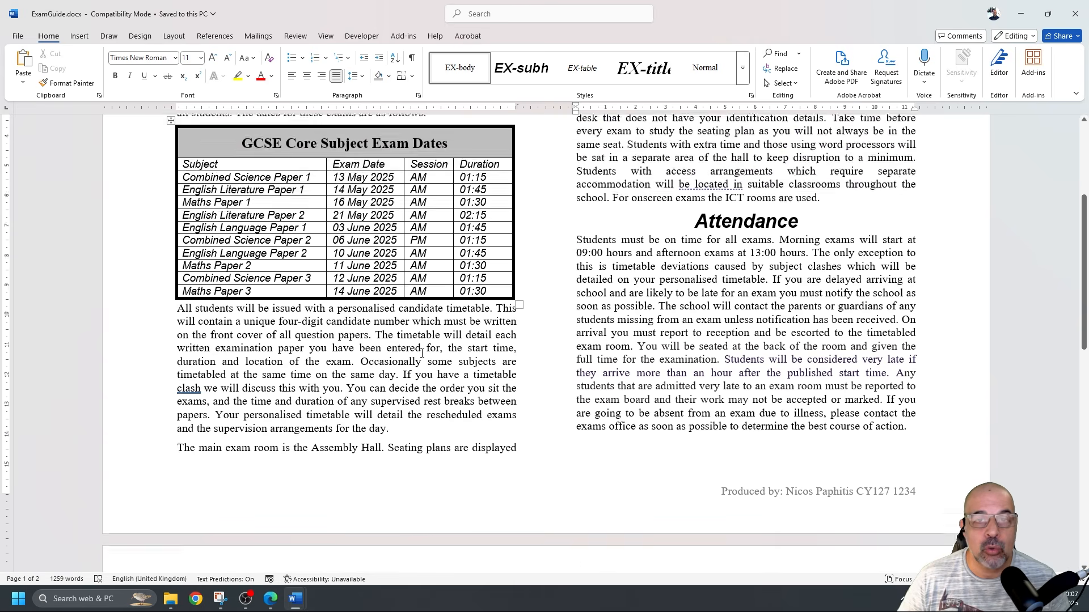
scroll(422, 353, "down", 3)
scroll(422, 352, "up", 2)
scroll(422, 351, "down", 1)
scroll(422, 352, "up", 1)
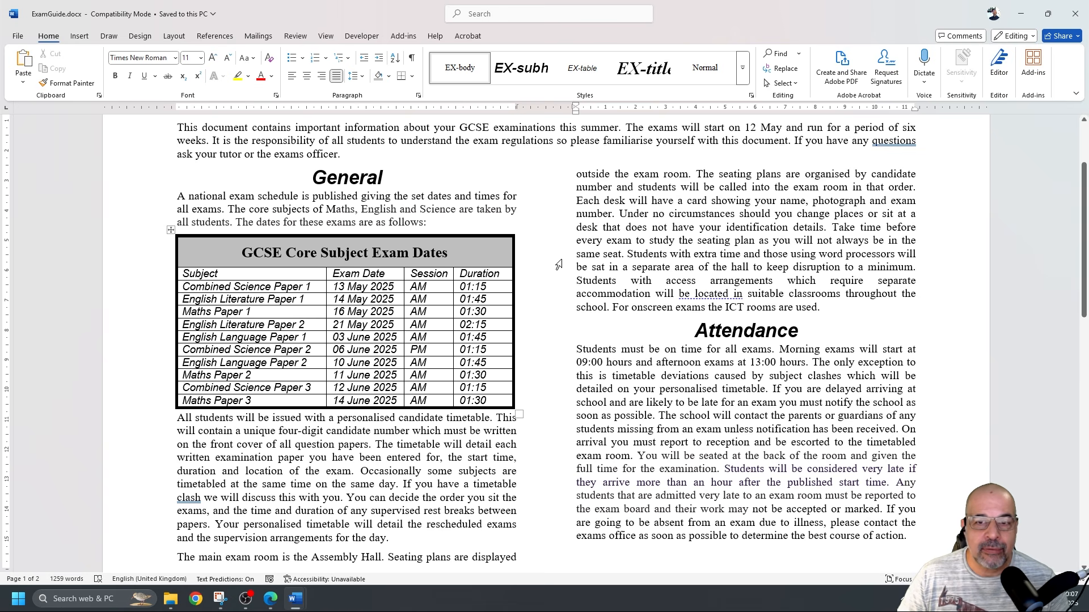
scroll(600, 261, "down", 1)
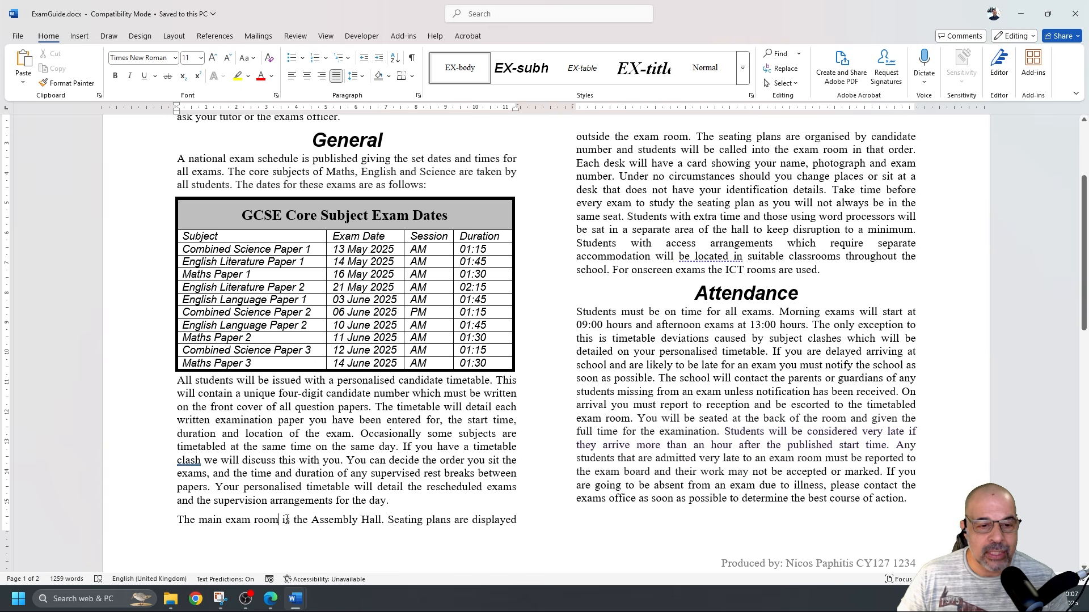
left_click(610, 176)
left_click_drag(610, 144, 675, 270)
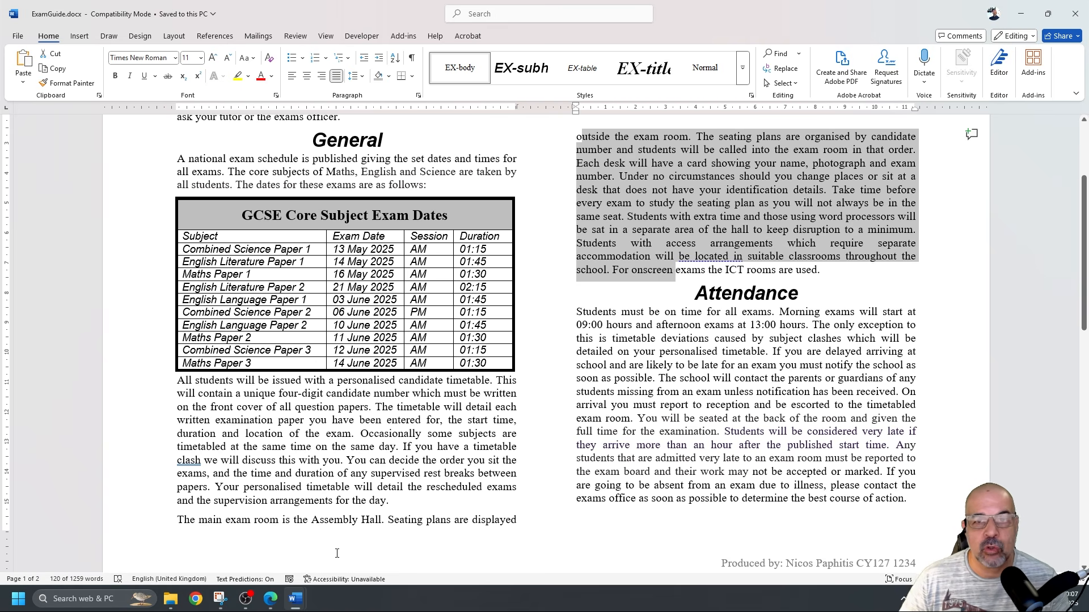
scroll(336, 553, "down", 1)
left_click(177, 484)
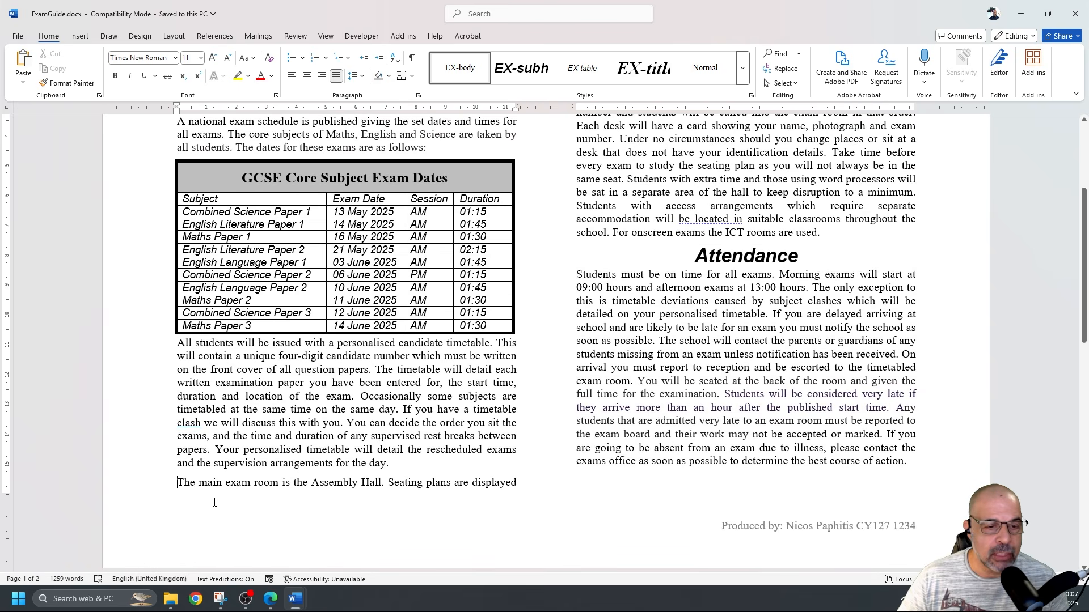
scroll(219, 503, "down", 1)
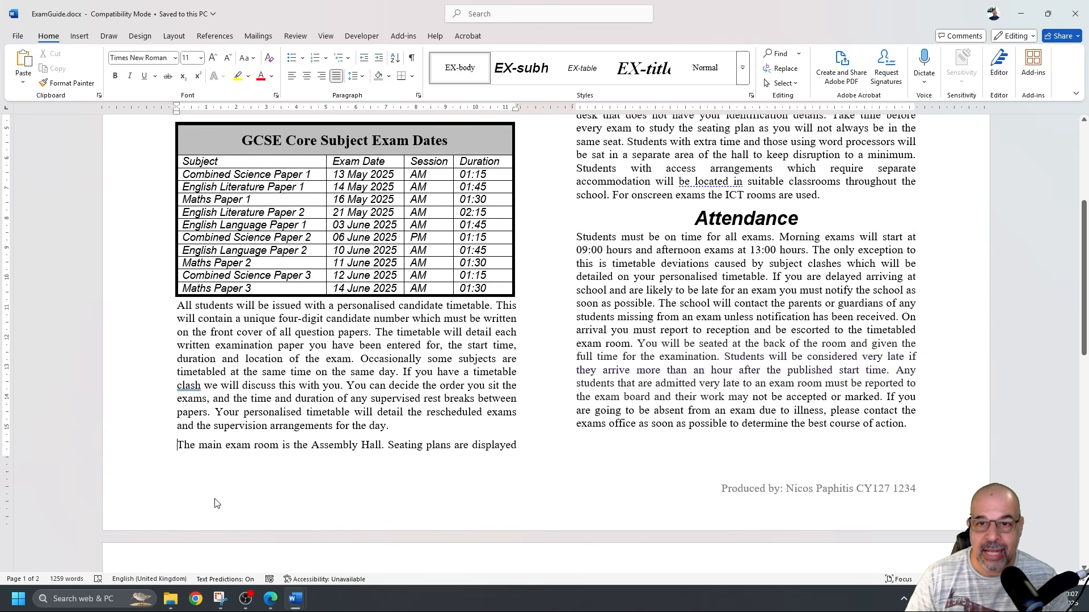
key("ctrl+shift+Return")
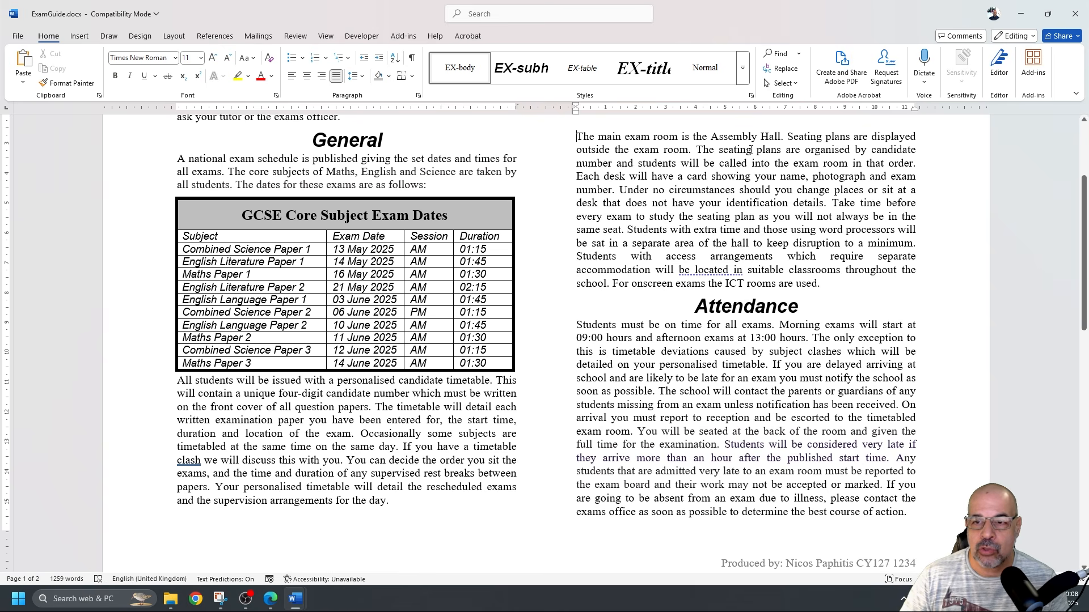
scroll(673, 244, "down", 5)
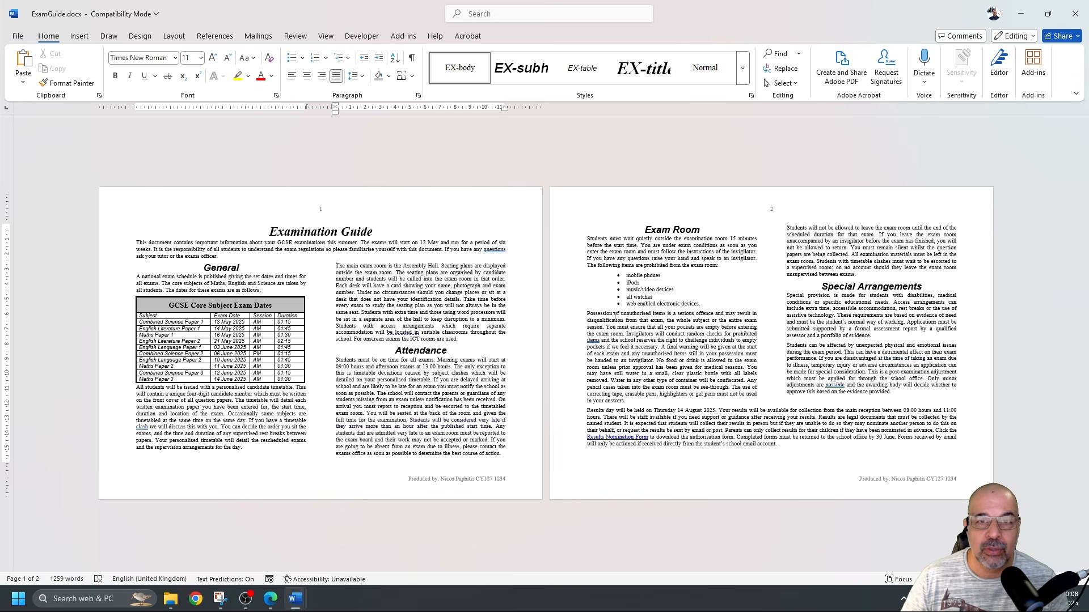
scroll(559, 342, "up", 5, "ctrl")
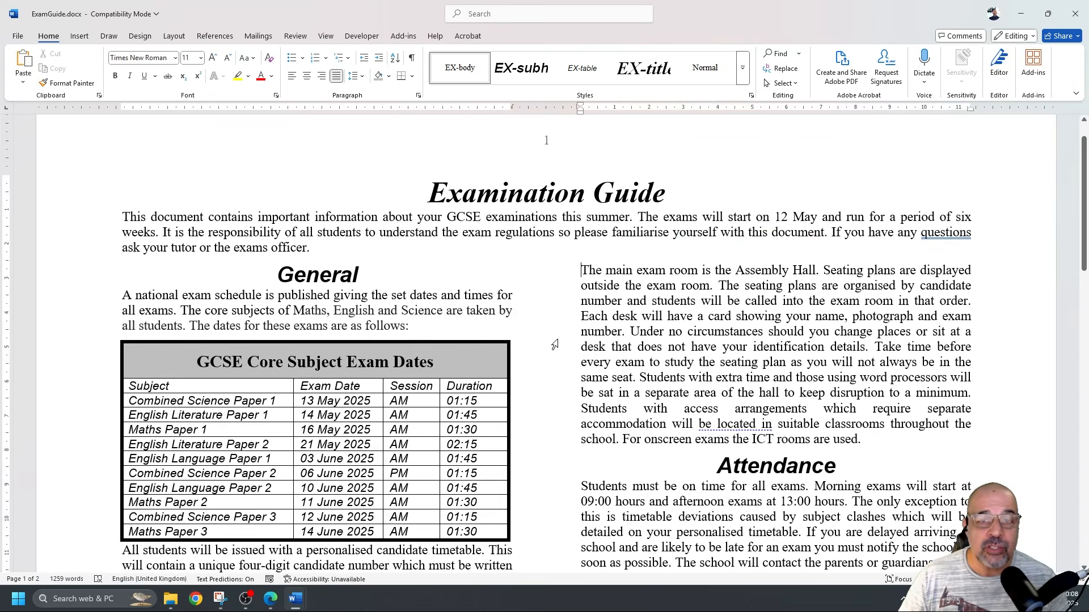
scroll(560, 342, "down", 4)
key("ctrl+z")
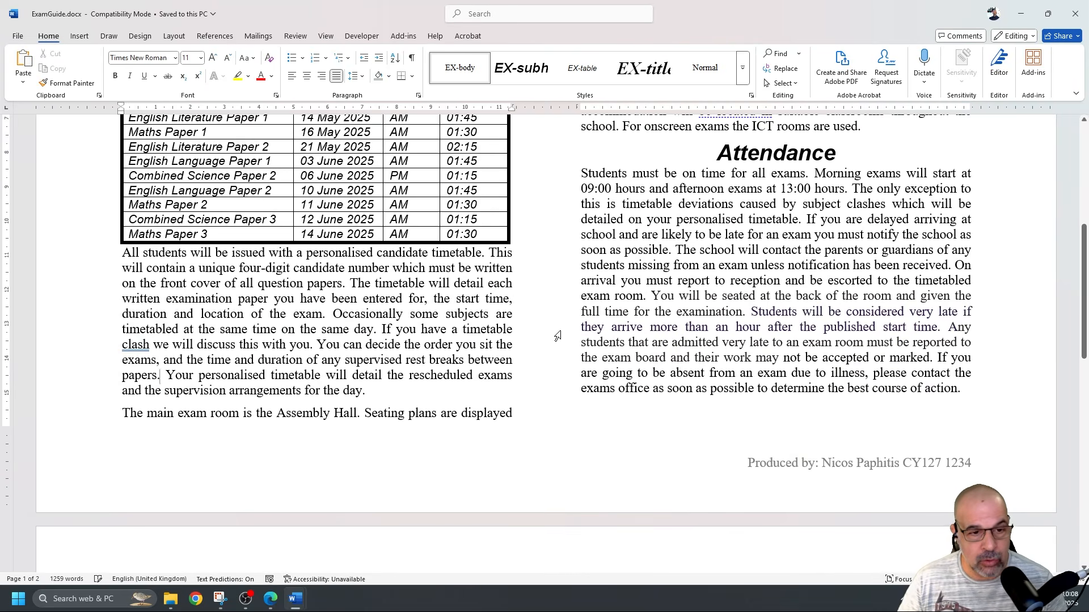
mouse_move(252, 417)
left_mouse_down()
mouse_move(351, 417)
mouse_move(261, 418)
left_mouse_up()
left_click(545, 351)
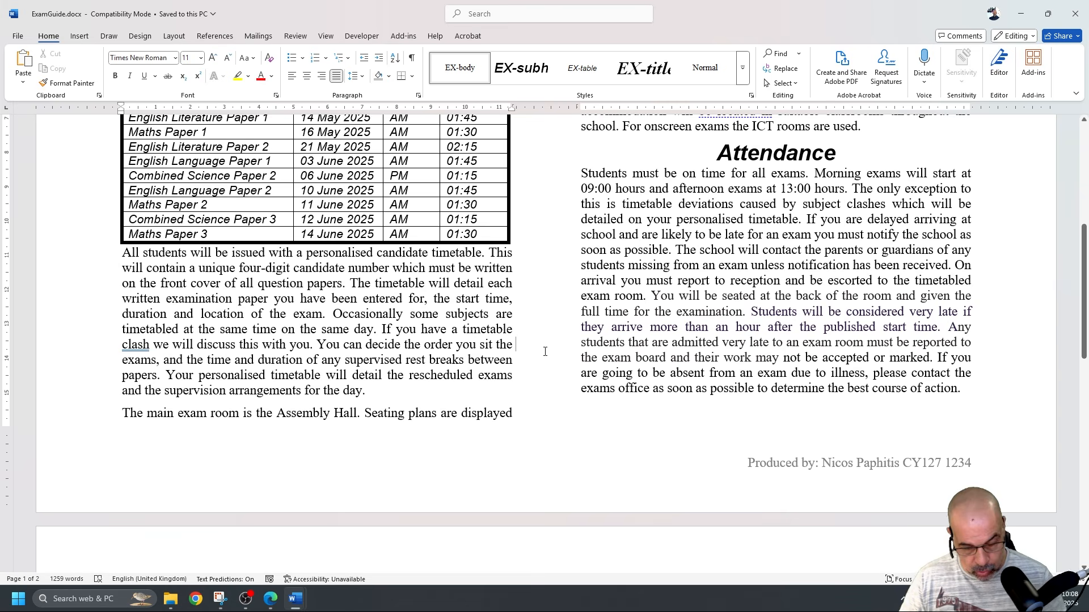
Select the whole document and tick Widow/Orphan control under Paragraph > Line and Page Breaks
key("ctrl+a")
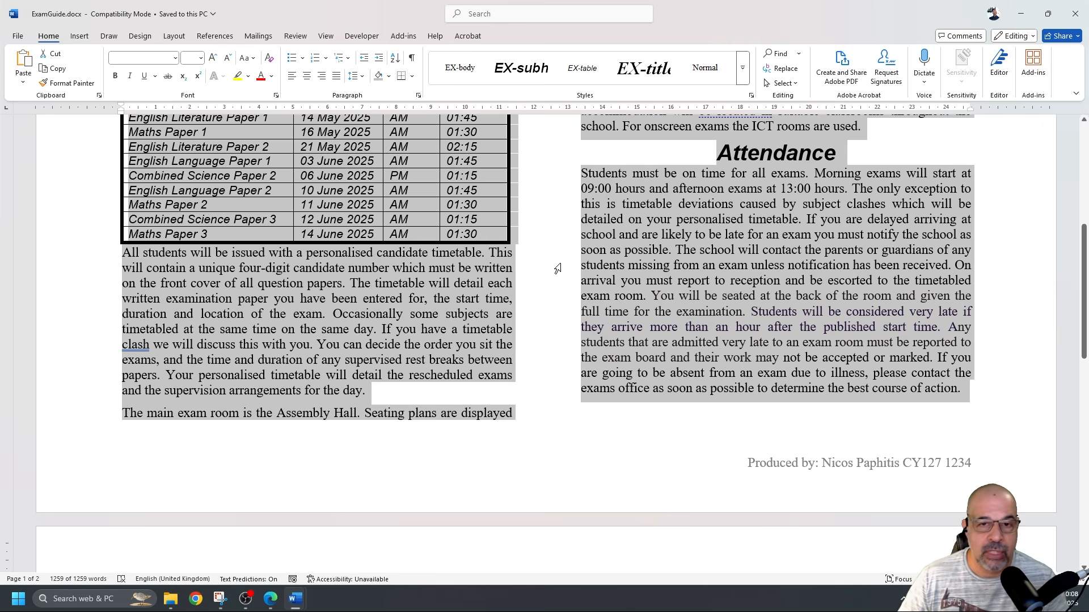
scroll(550, 271, "up", 1)
scroll(550, 271, "up", 4)
scroll(550, 271, "down", 3)
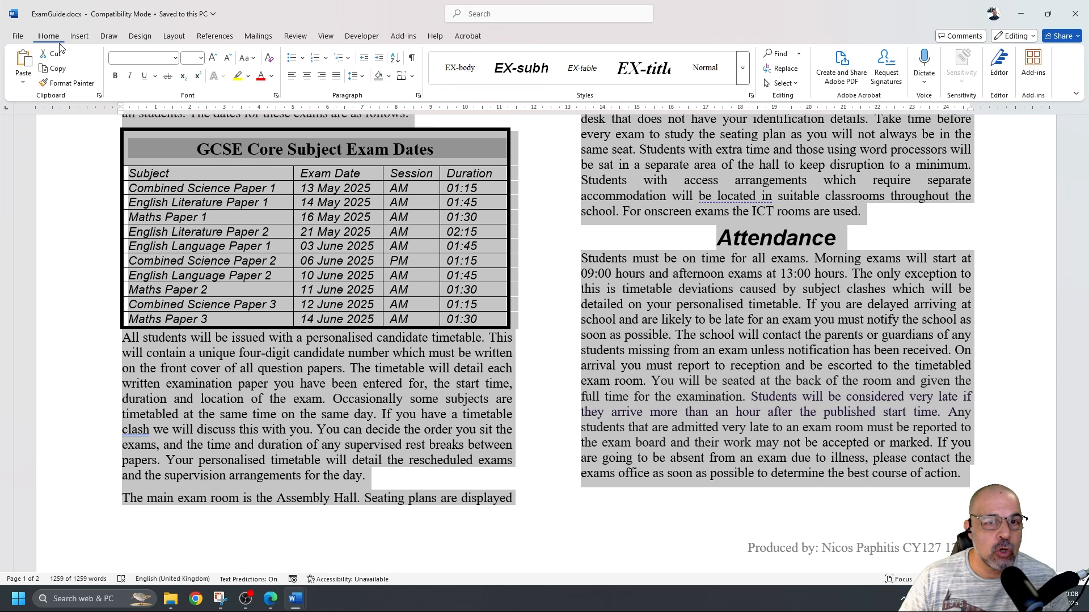
left_click(418, 95)
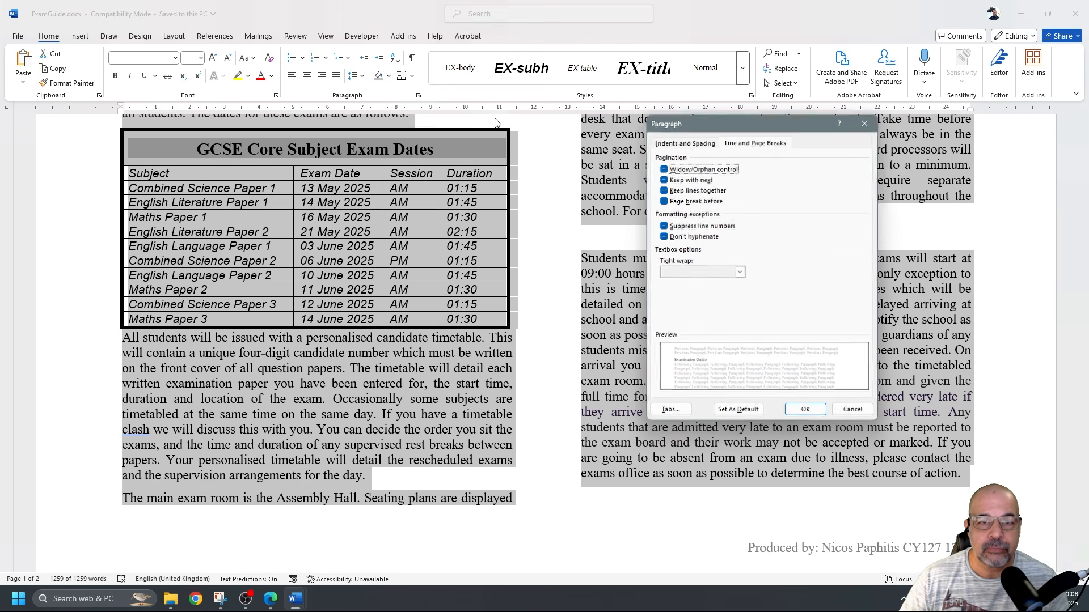
left_click(687, 144)
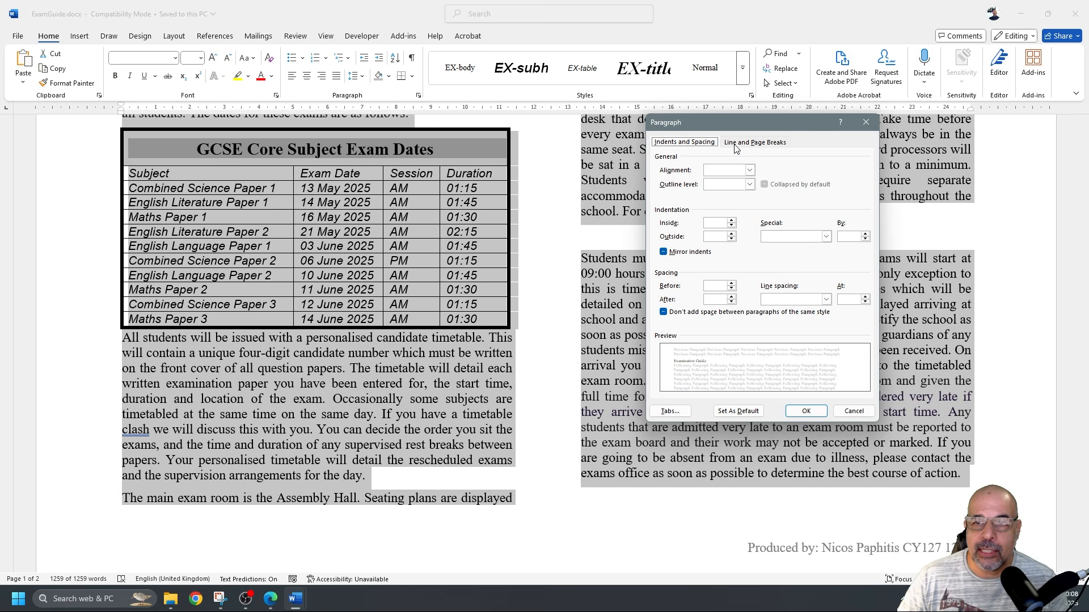
left_click(772, 145)
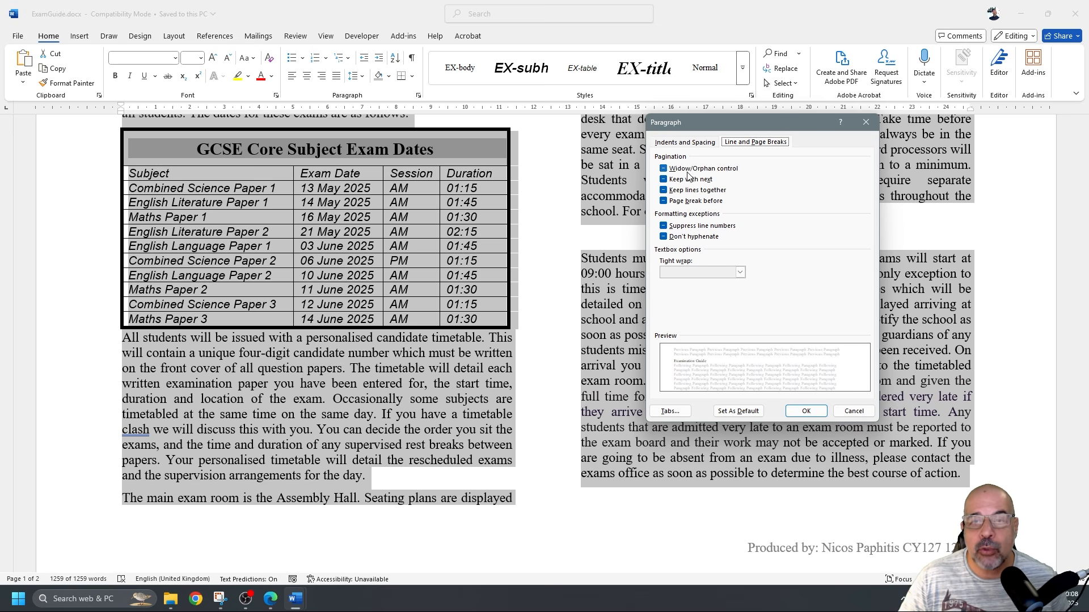
left_click(664, 169)
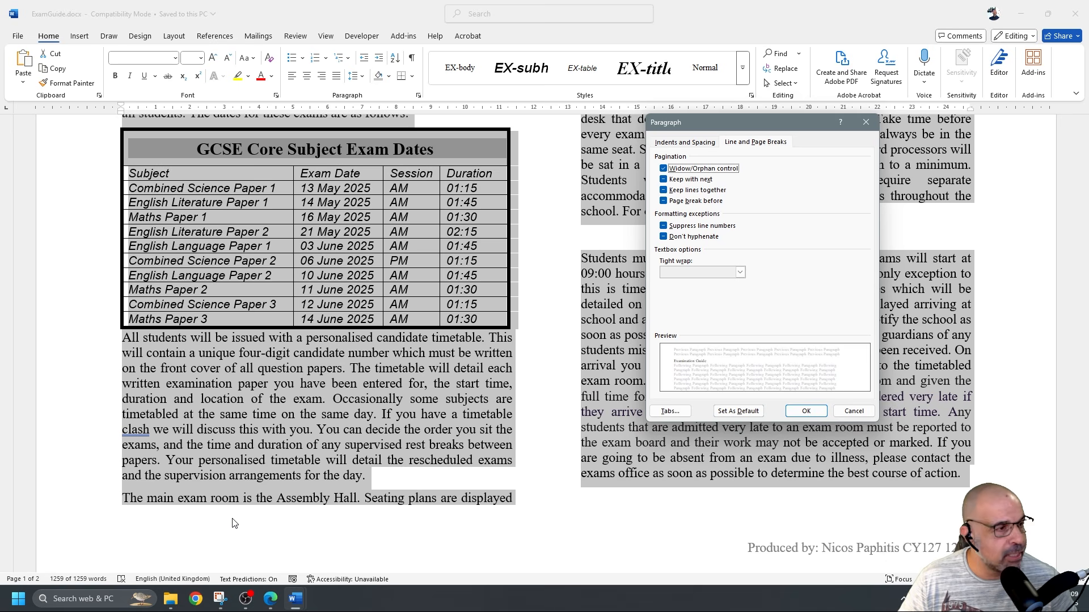
left_click(807, 410)
scroll(808, 417, "up", 5)
scroll(808, 417, "down", 1)
left_click(684, 263)
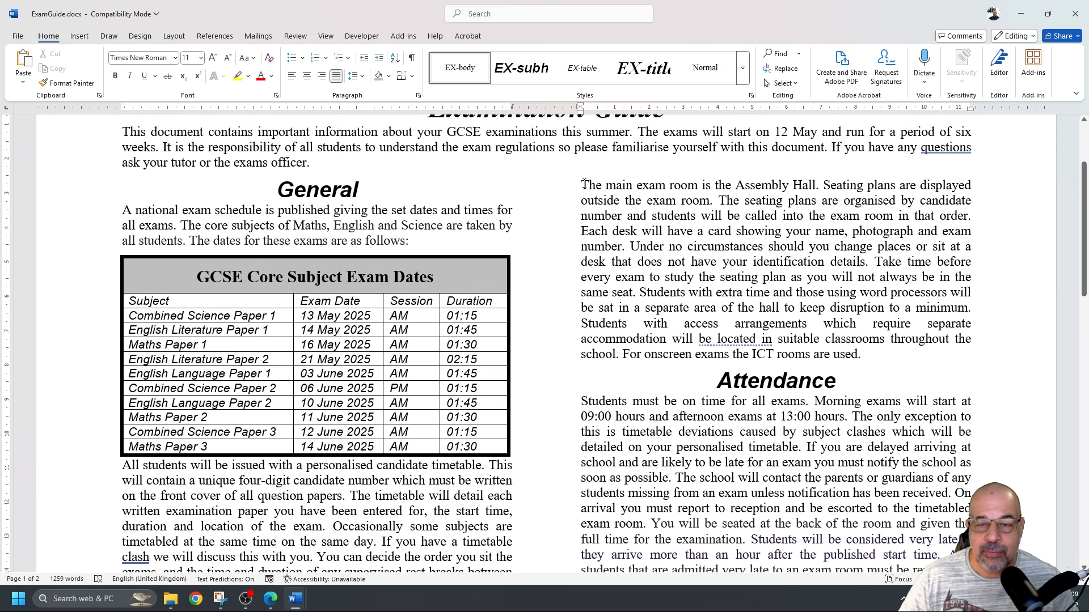
left_click_drag(583, 184, 971, 186)
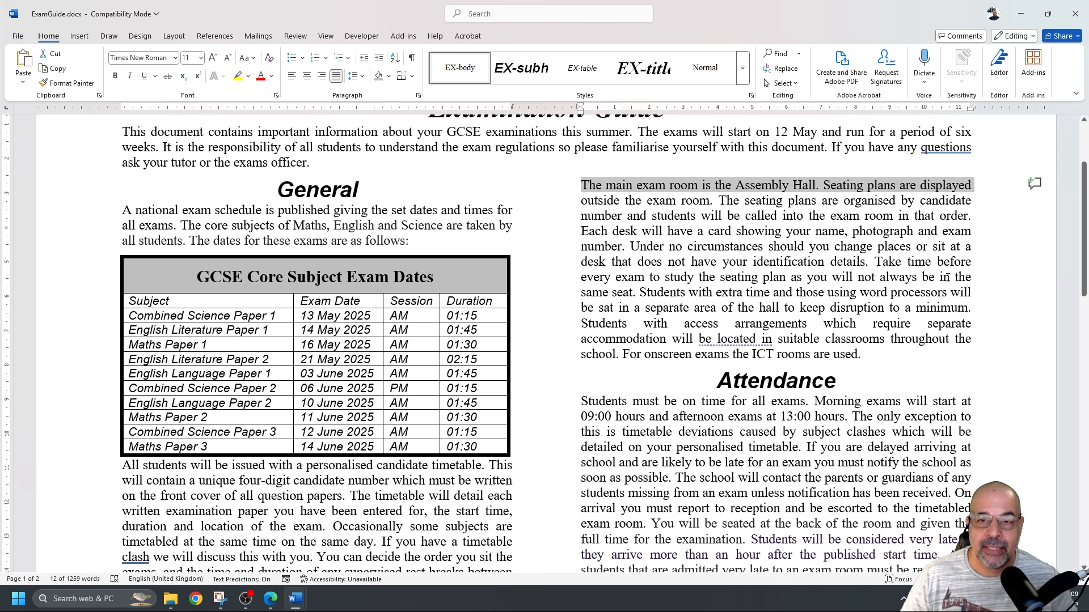
scroll(816, 271, "down", 15)
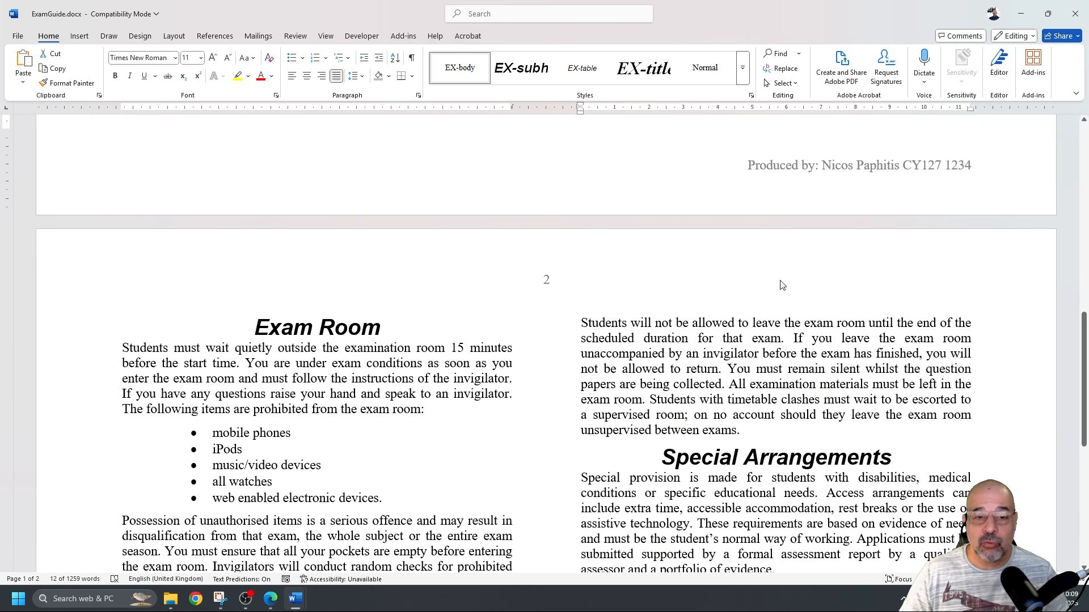
left_click(477, 309)
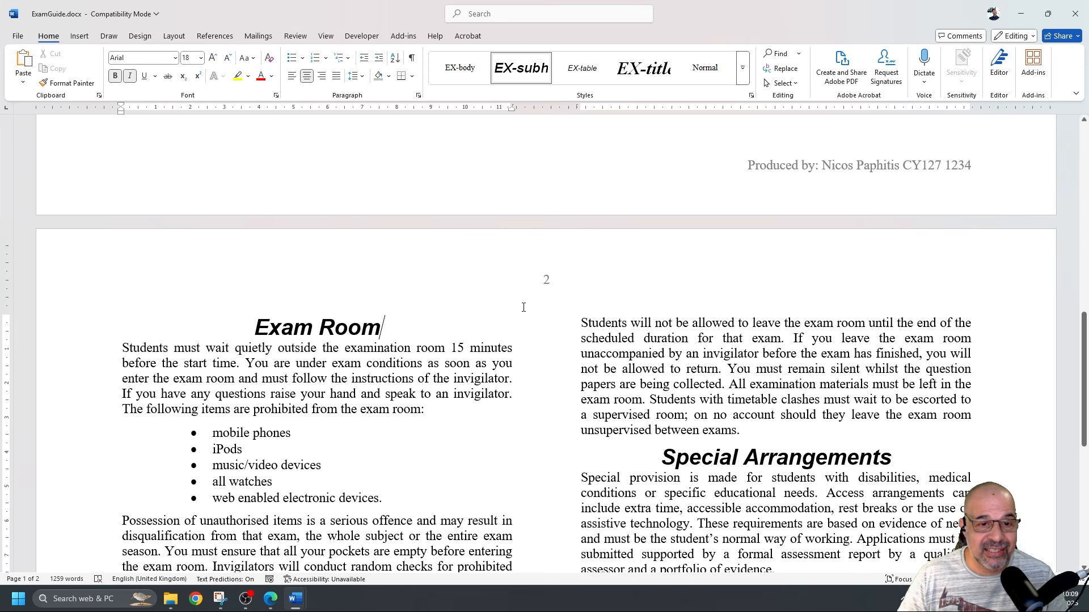
scroll(644, 301, "down", 2, "ctrl")
scroll(644, 301, "down", 2, "ctrl")
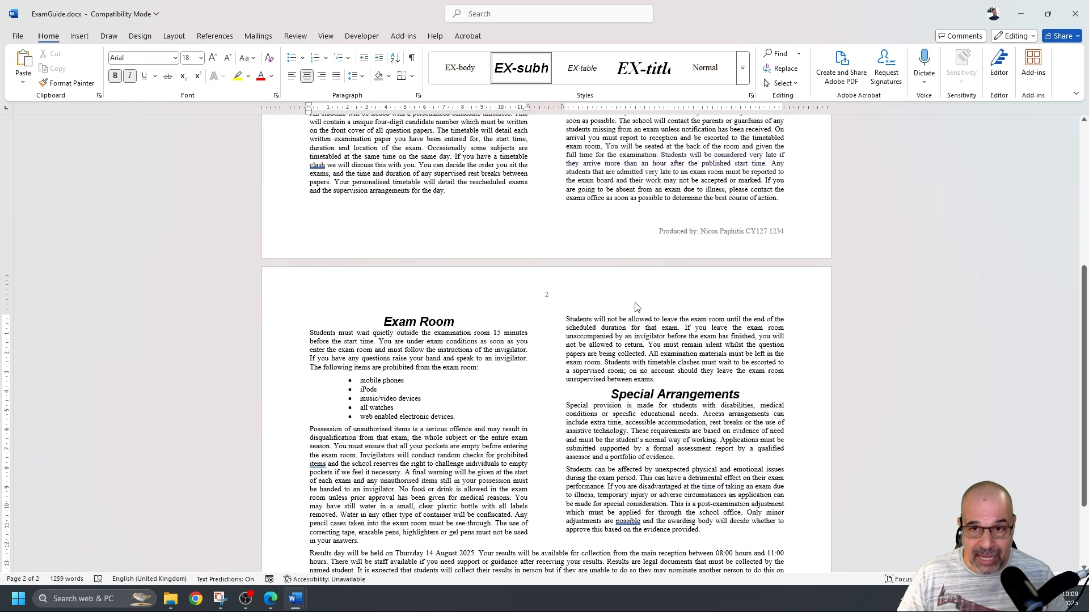
scroll(636, 307, "down", 2, "ctrl")
scroll(636, 307, "up", 3, "ctrl")
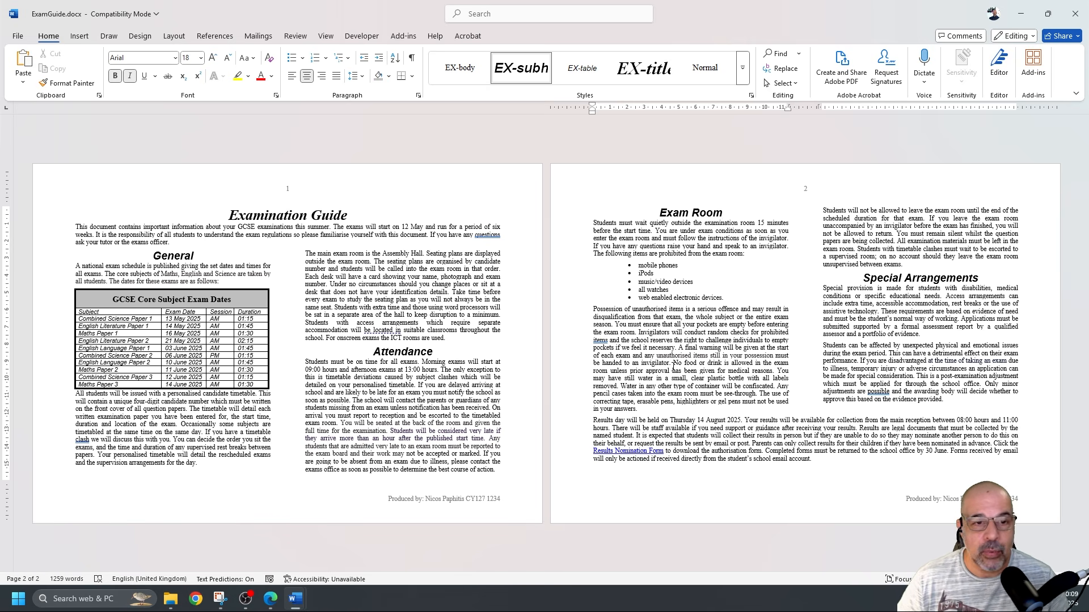
Open File > Print and page through the preview of ExamGuide's pages 1 and 2
left_click(17, 36)
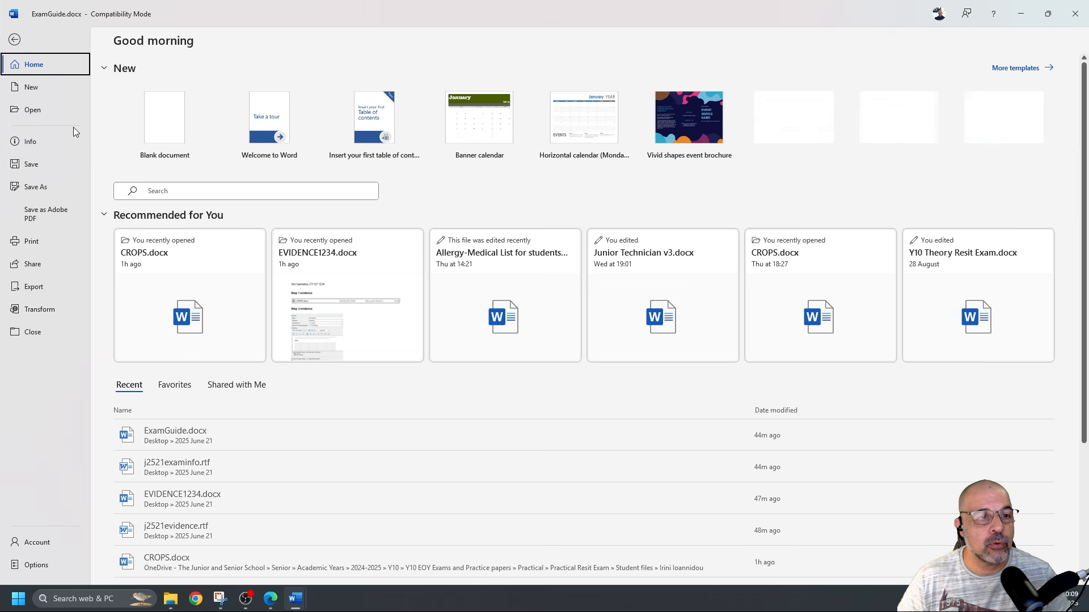
left_click(31, 241)
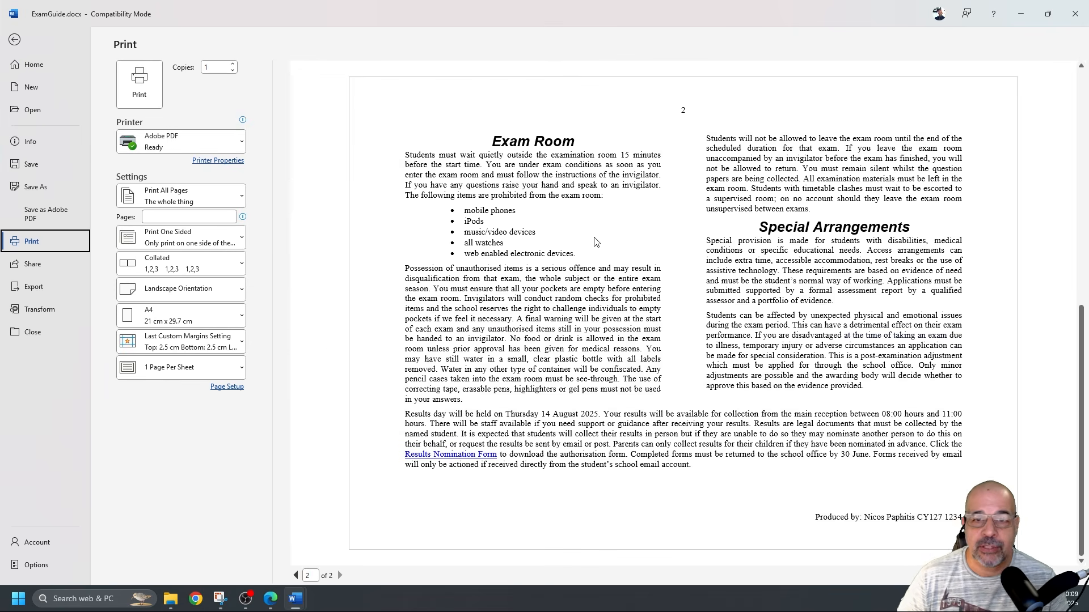
left_click(296, 575)
scroll(697, 326, "down", 1)
scroll(694, 328, "up", 1)
scroll(692, 332, "down", 1)
scroll(688, 335, "up", 1)
scroll(687, 336, "down", 1)
scroll(686, 333, "up", 1)
scroll(679, 321, "down", 1)
scroll(672, 307, "up", 1)
Switch back to the 0417_s25_qp_21.pdf question paper in Edge
key("alt+Tab")
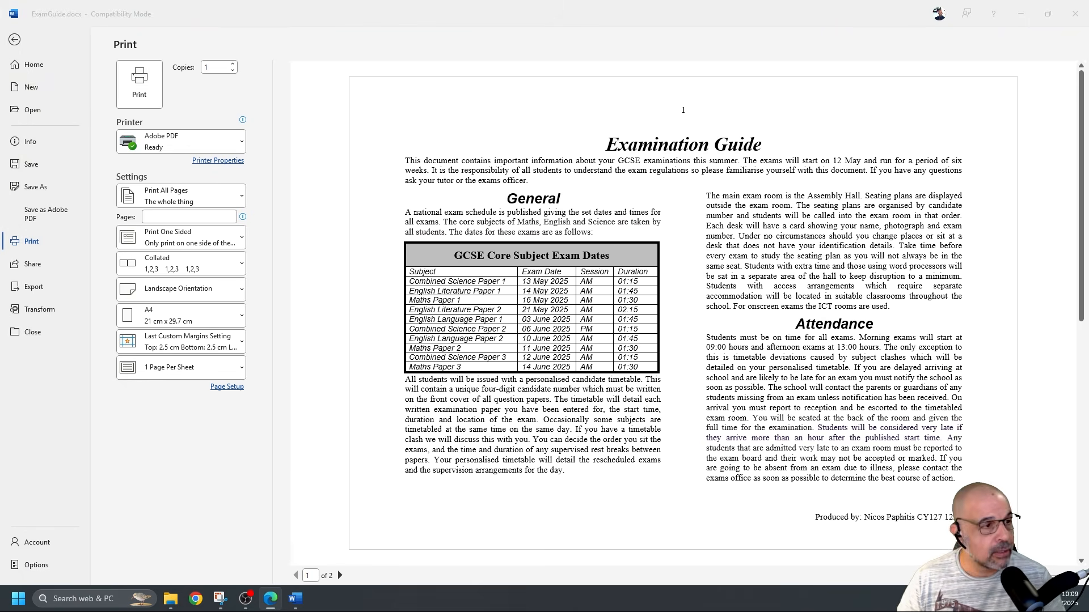
scroll(337, 348, "down", 10)
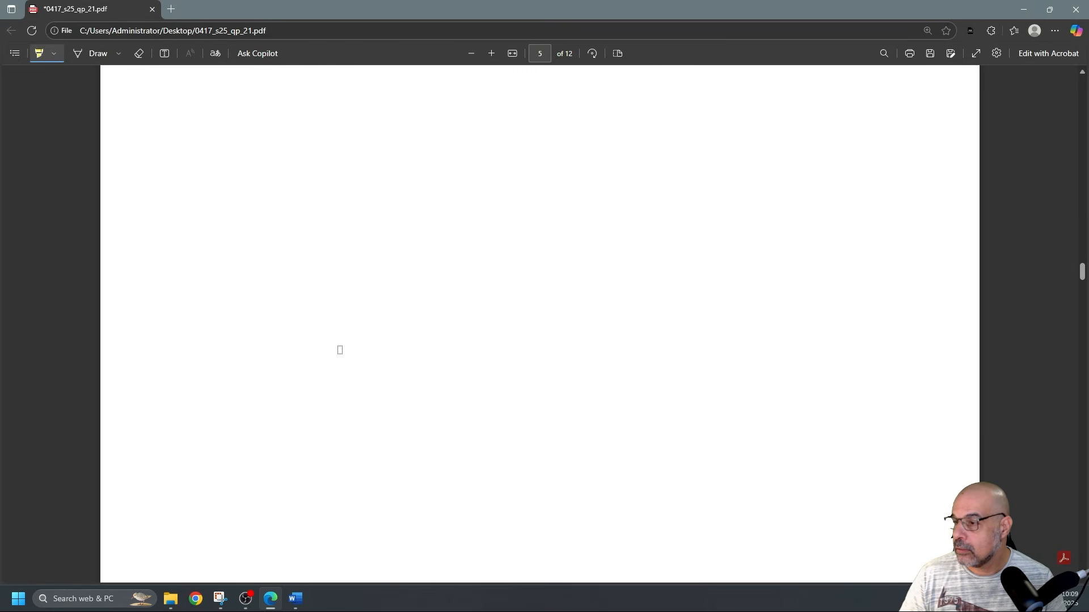
scroll(337, 349, "up", 5)
scroll(337, 349, "down", 5)
scroll(327, 346, "up", 7)
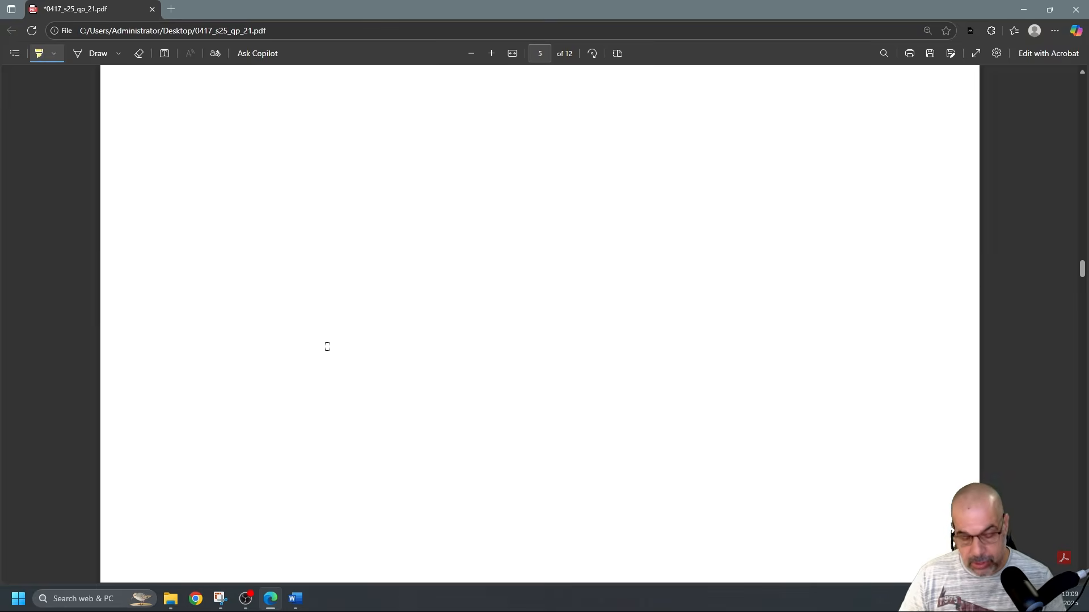